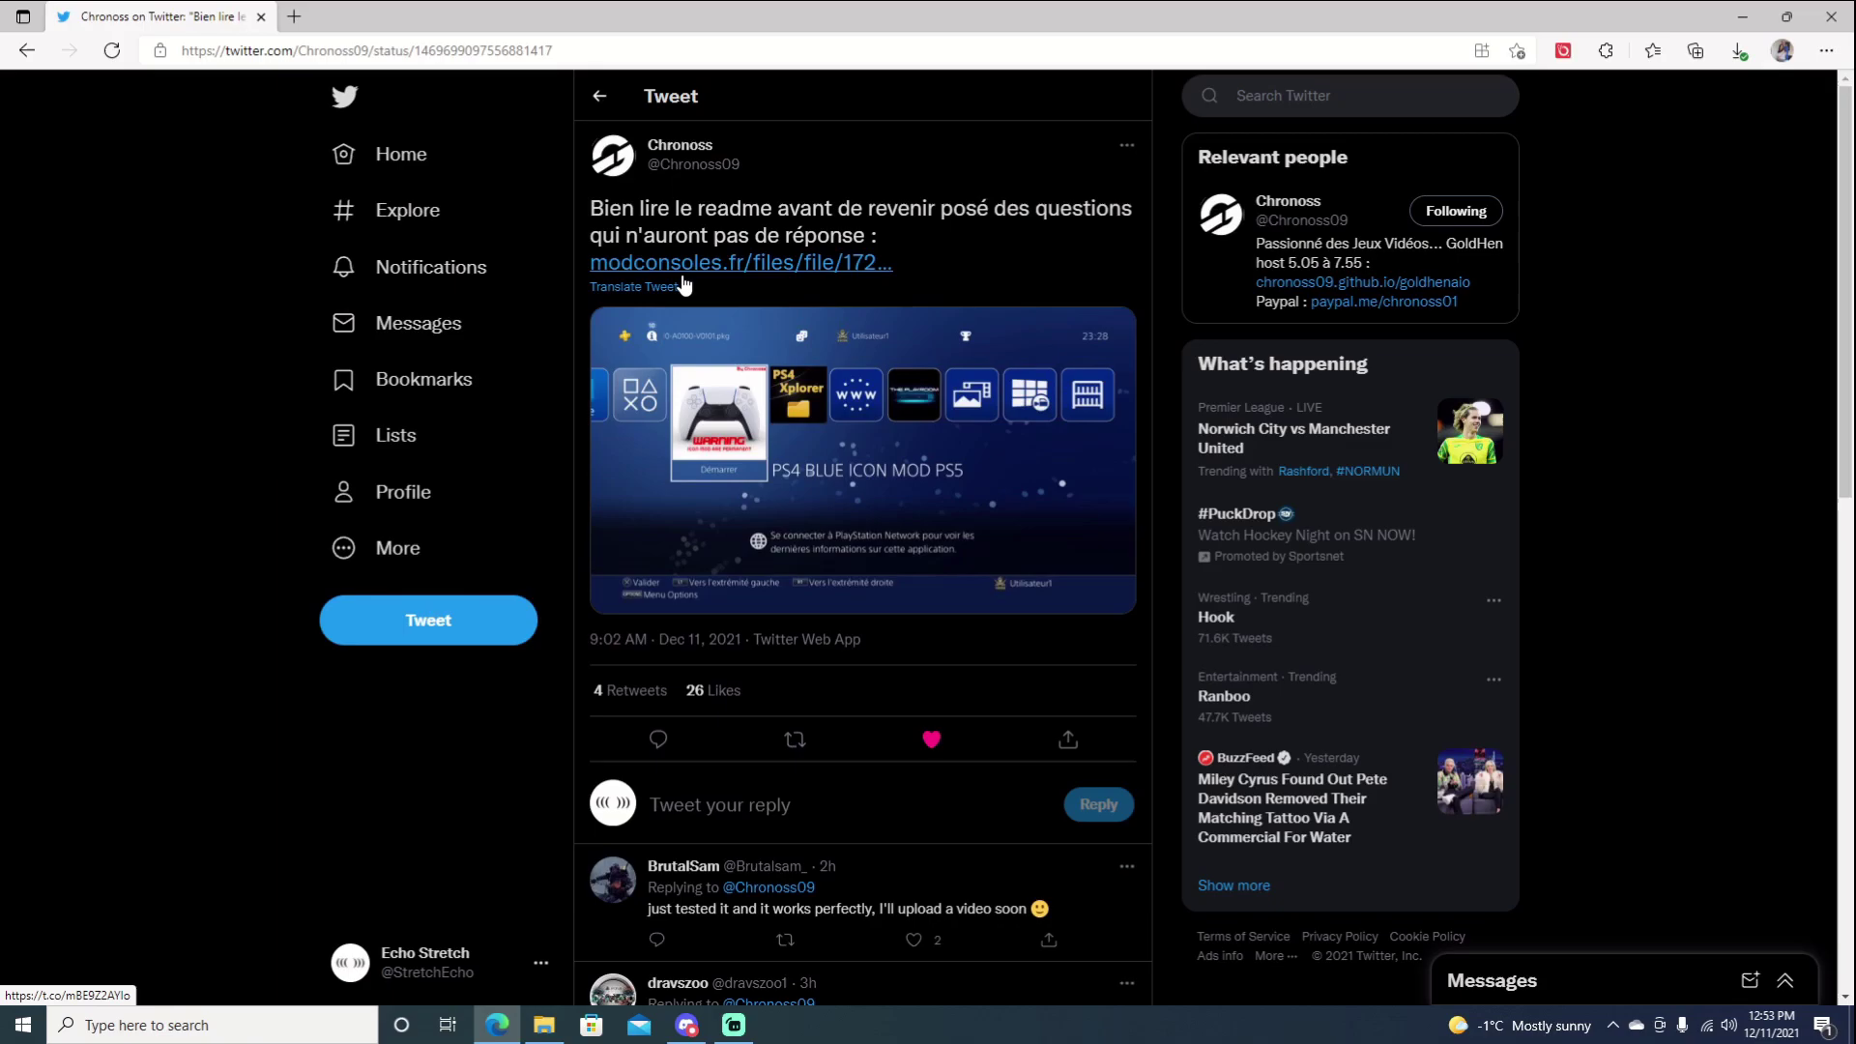
Copy the PKG file from the desktop's PS4 GREY ICON MOD PS5 folder to the root of USB disk G:
left_click(498, 1026)
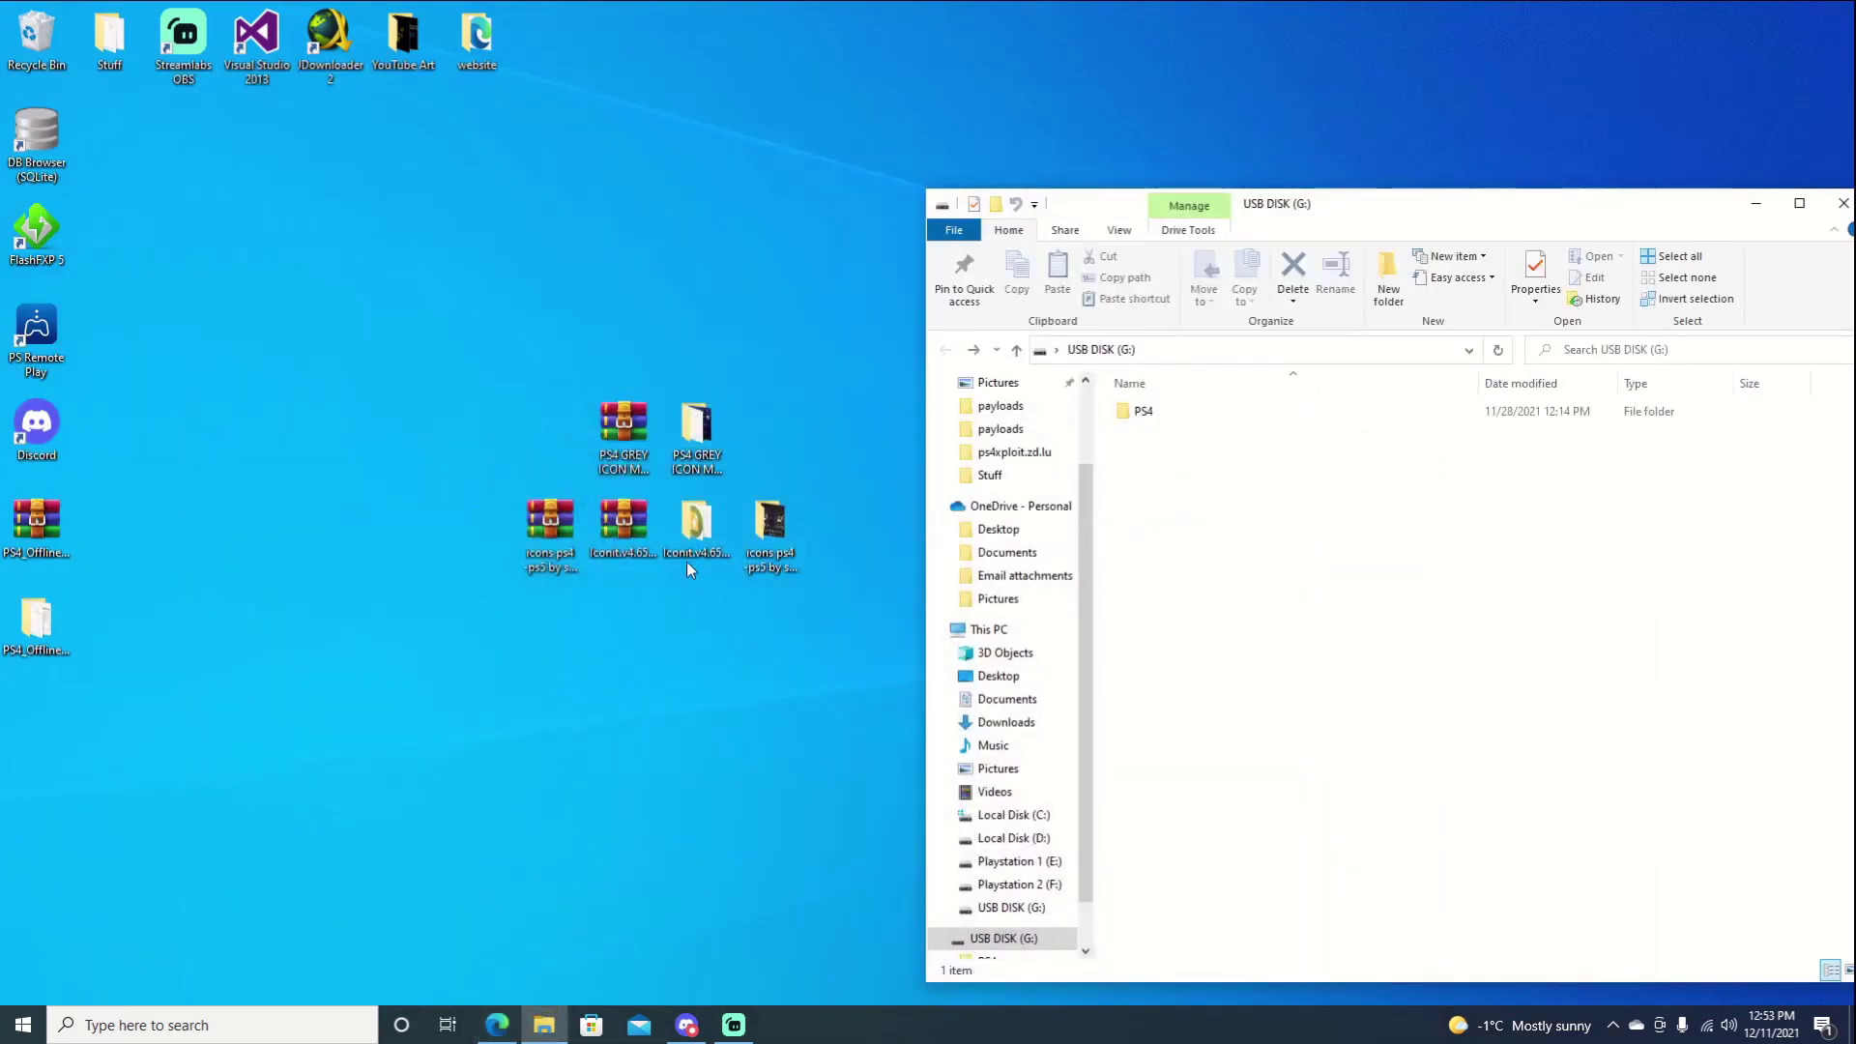
left_click(727, 421)
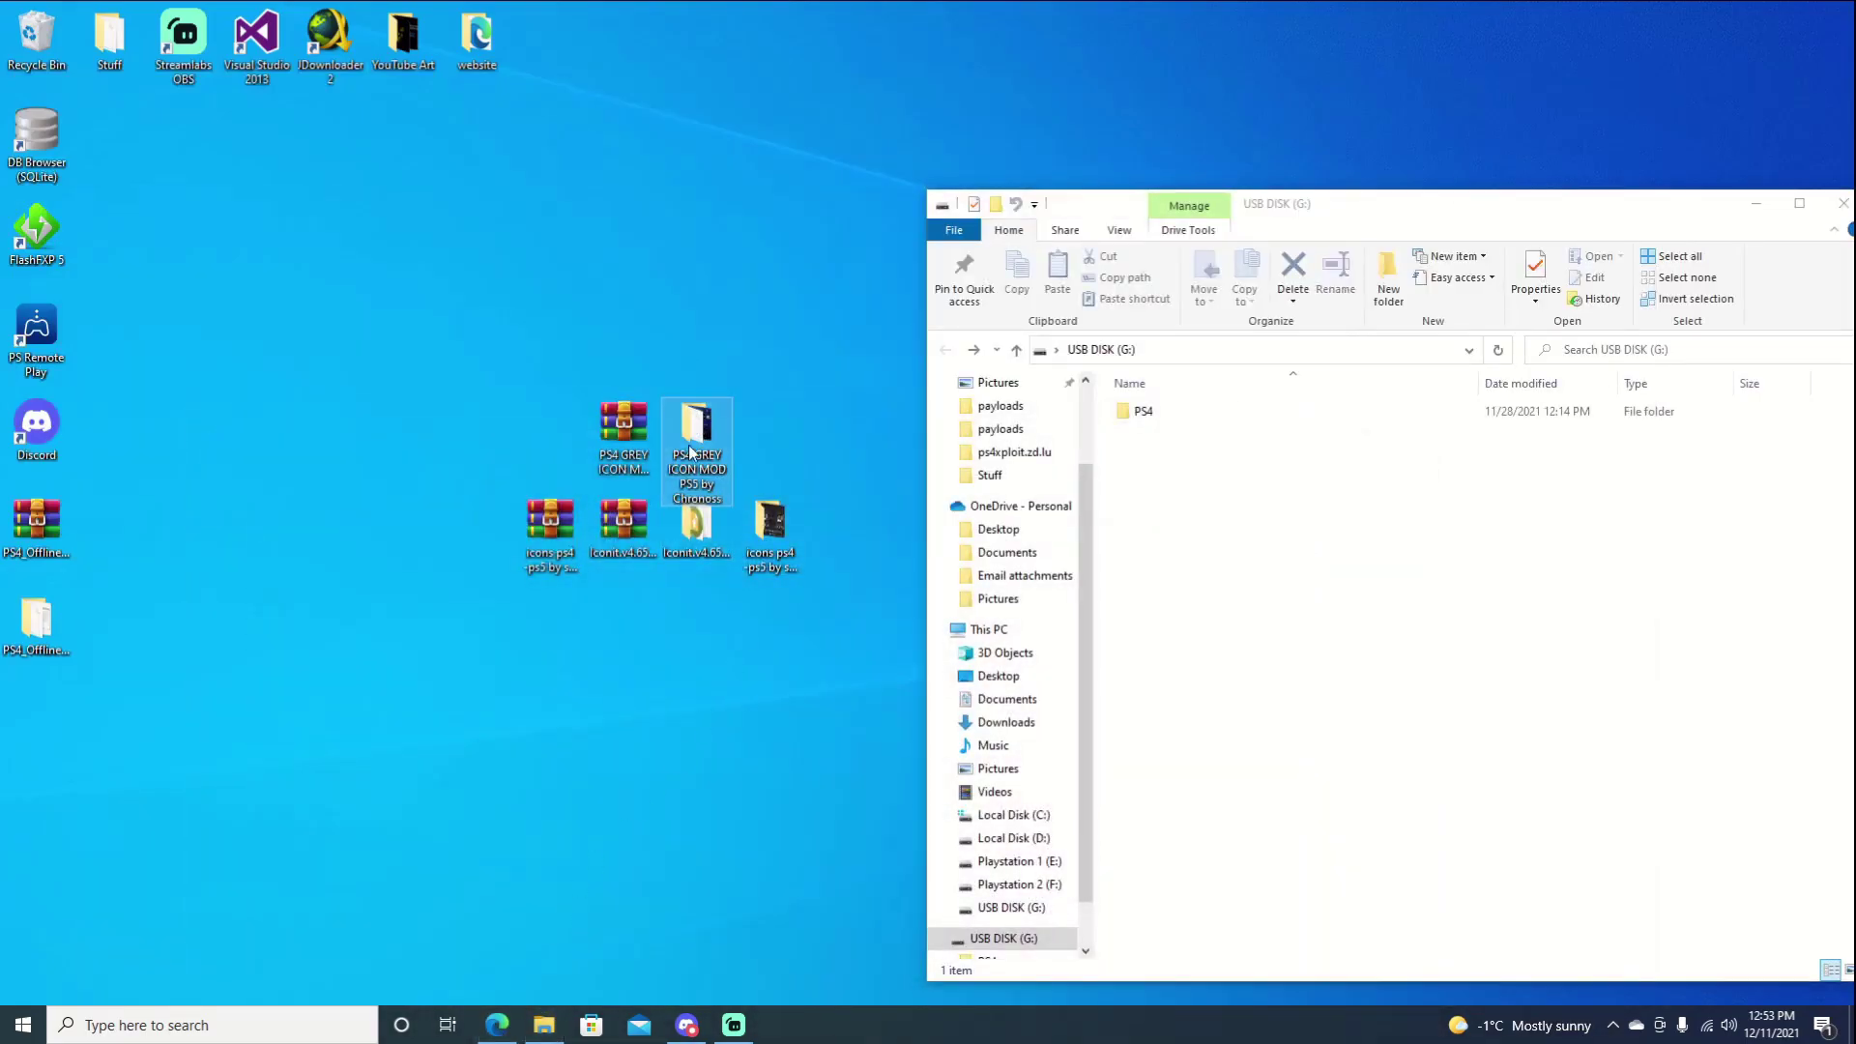
double_click(697, 457)
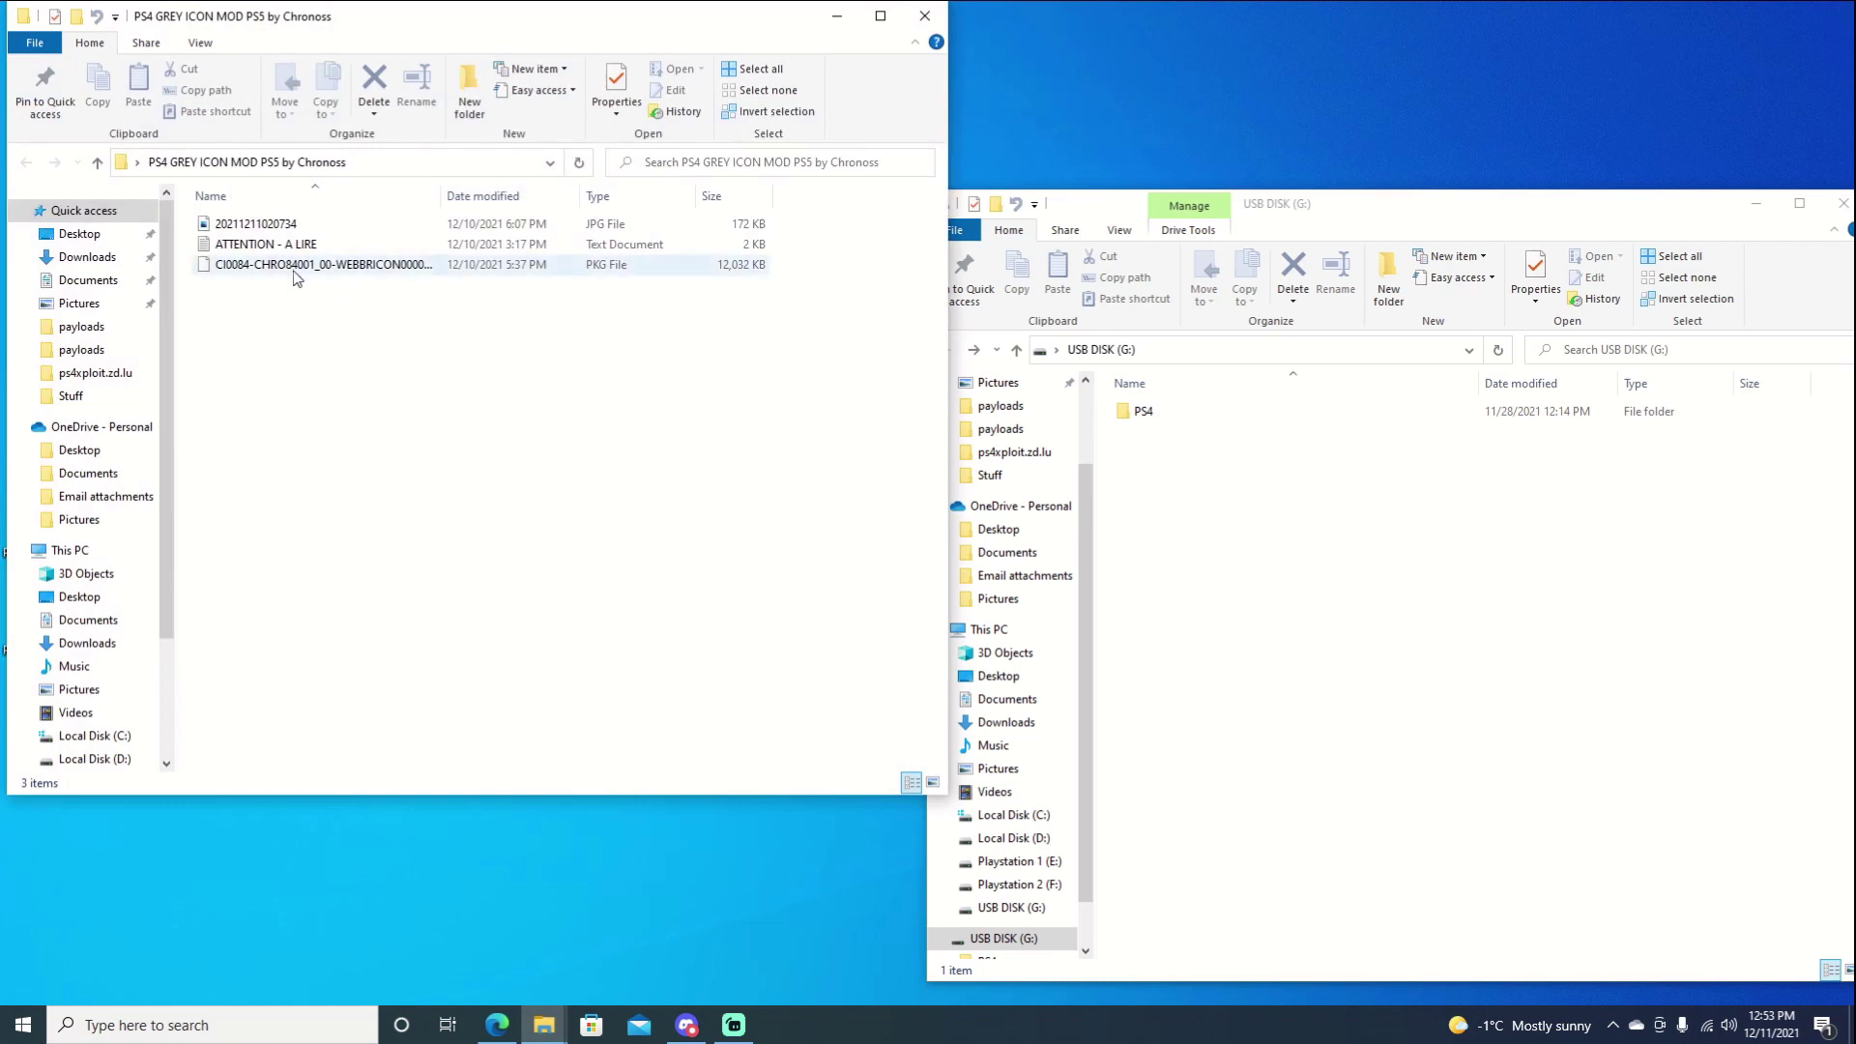
left_click_drag(239, 271, 1197, 537)
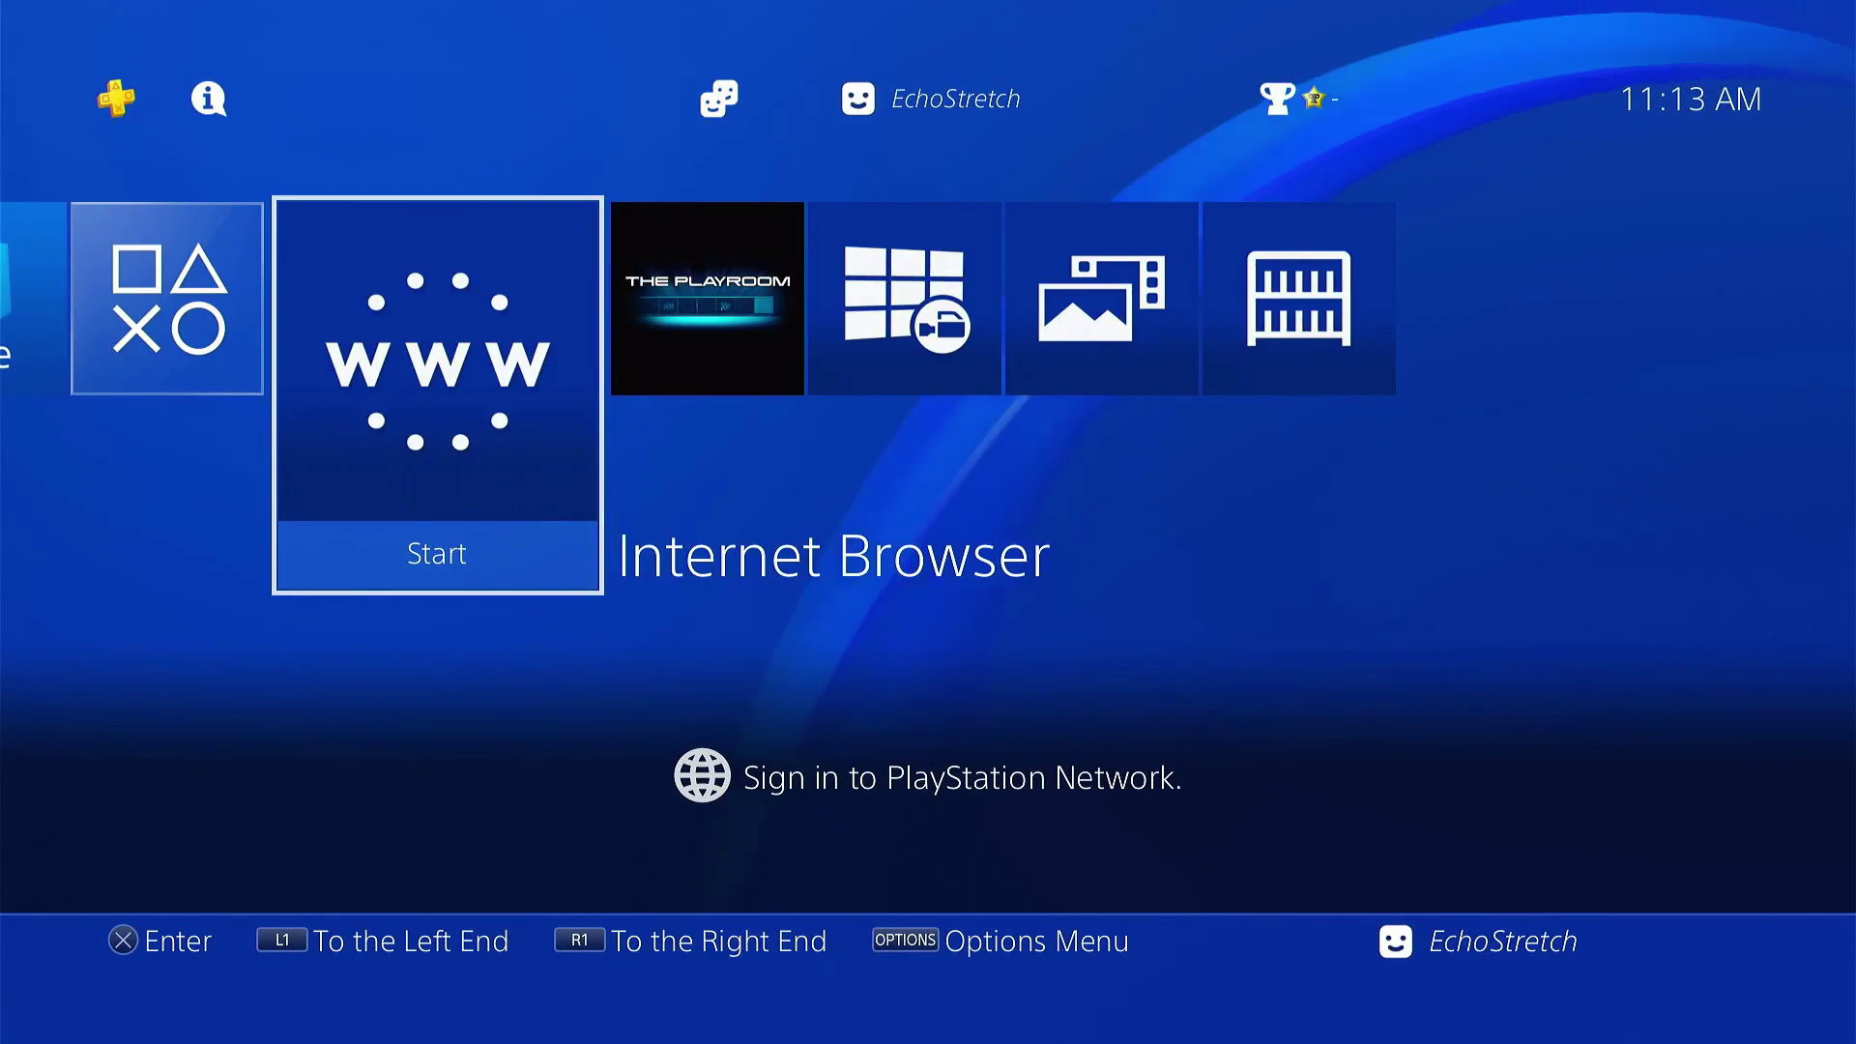
Open the console's Settings and look through the whole list from the first entry to the last
key("Return")
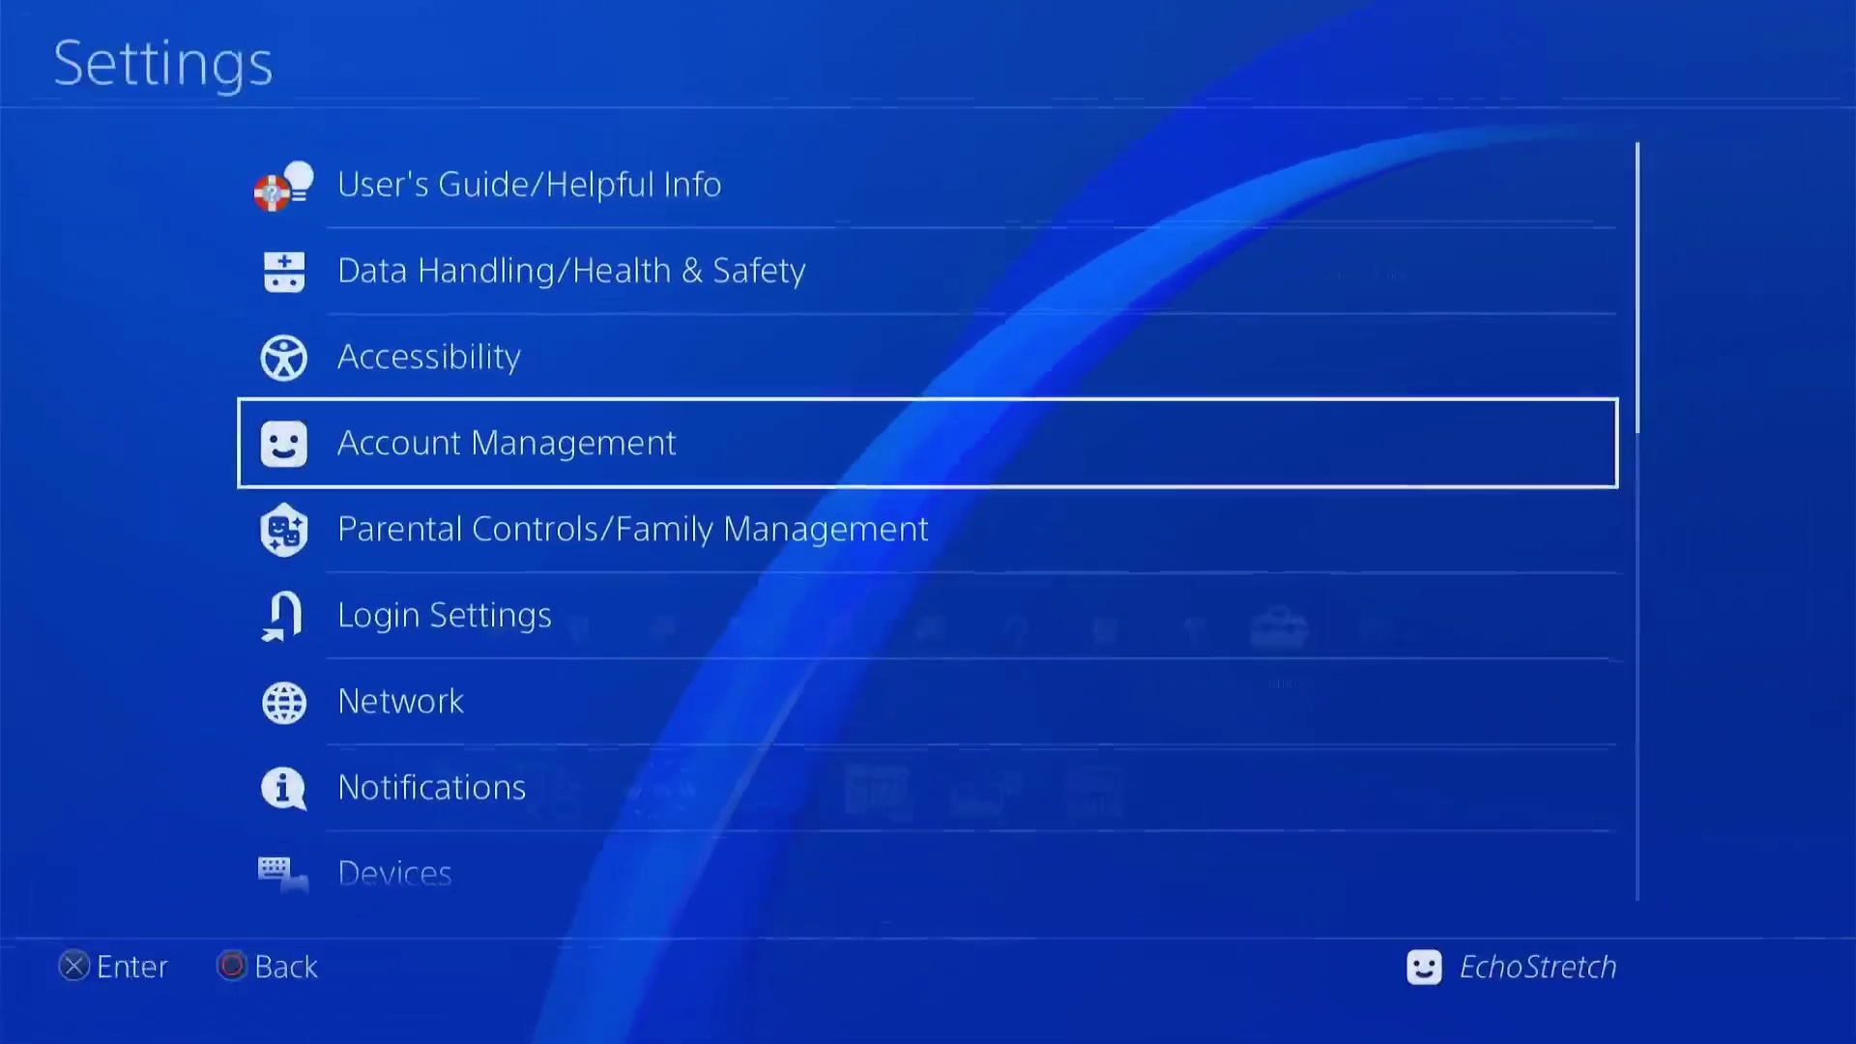
key("Down")
key("Down")
key("Down")
key("Down")
key("Down")
key("Down")
key("Down")
key("Down")
key("Down")
key("Down")
key("Down")
key("Down")
key("Down")
key("Down")
key("Down")
key("Down")
key("Down")
key("Down")
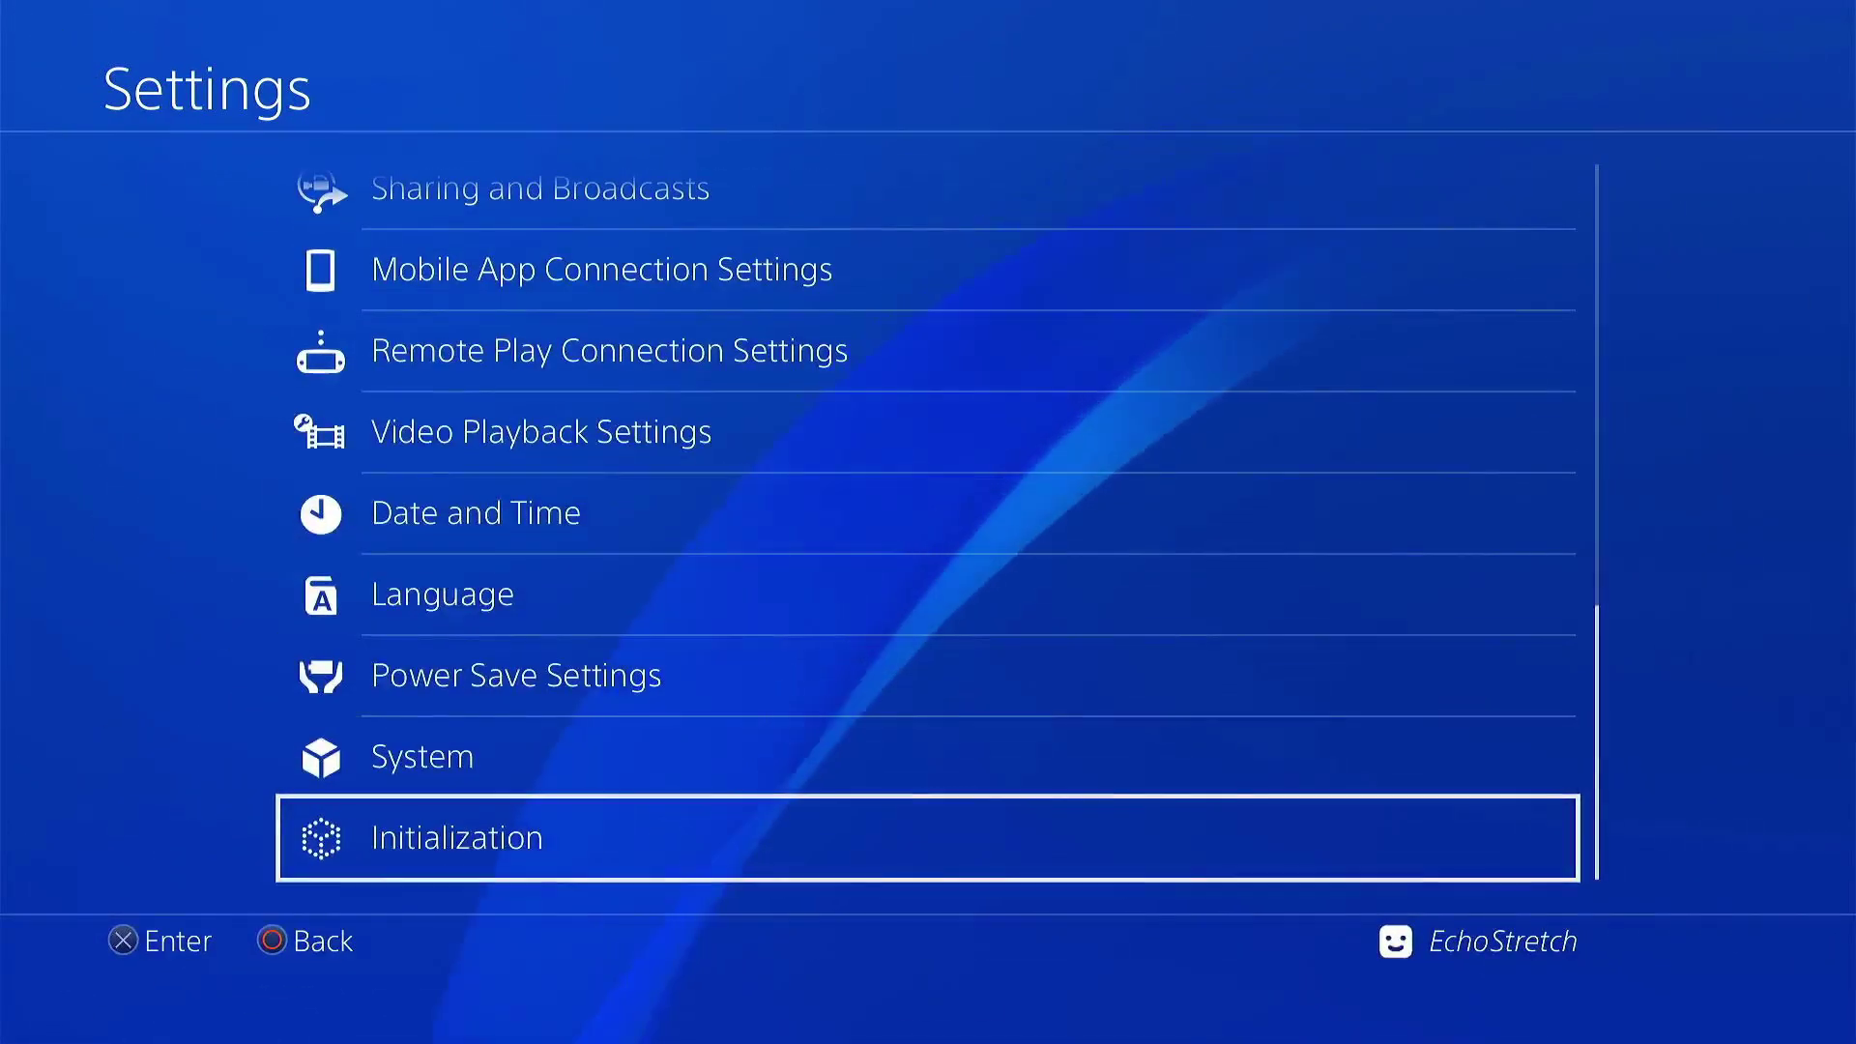
key("Up")
key("Up")
key("Up")
key("Up")
key("Up")
key("Up")
key("Up")
key("Up")
key("Up")
key("Up")
key("Up")
key("Up")
key("Up")
key("Up")
key("Up")
key("Up")
key("Up")
key("Up")
key("Up")
key("Up")
key("Up")
key("Up")
key("Up")
key("Up")
key("Up")
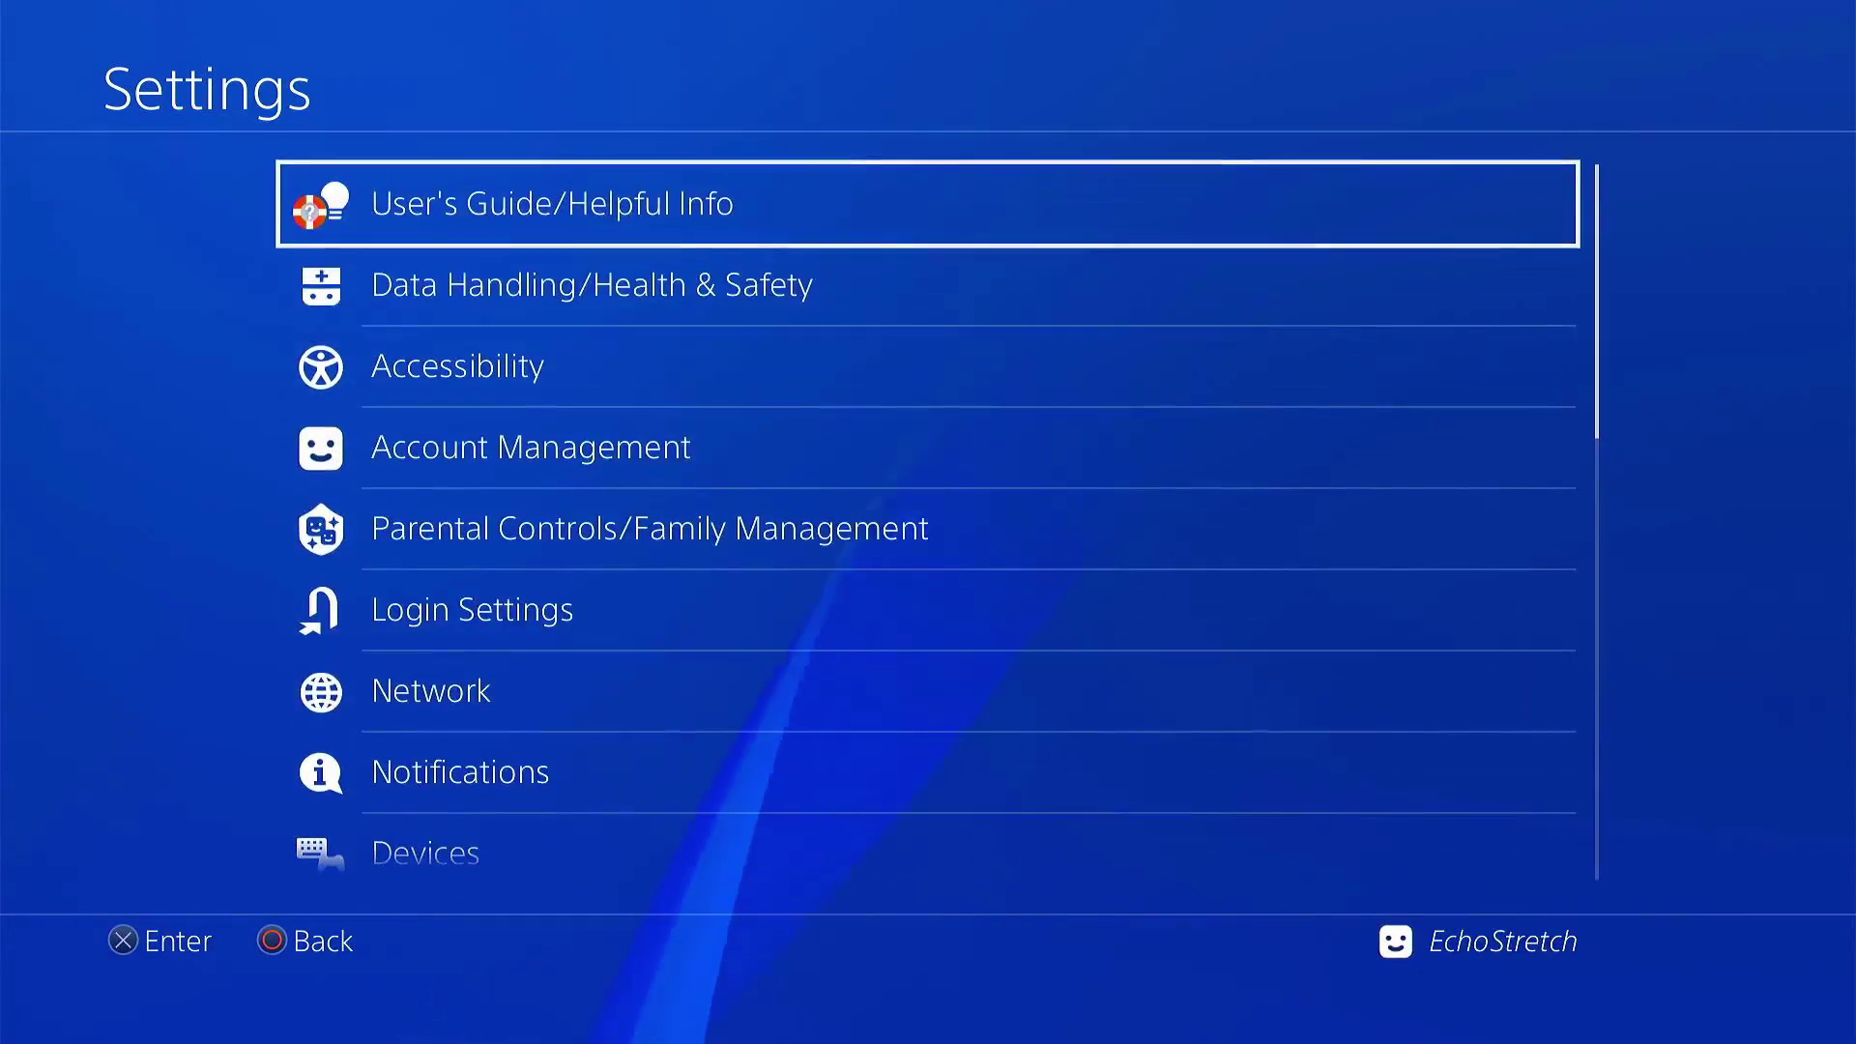
Check the Connect to the Internet option in the Network settings, and return to the Internet Browser on the home screen
key("Down")
key("Down")
key("Down")
key("Down")
key("Down")
key("Down")
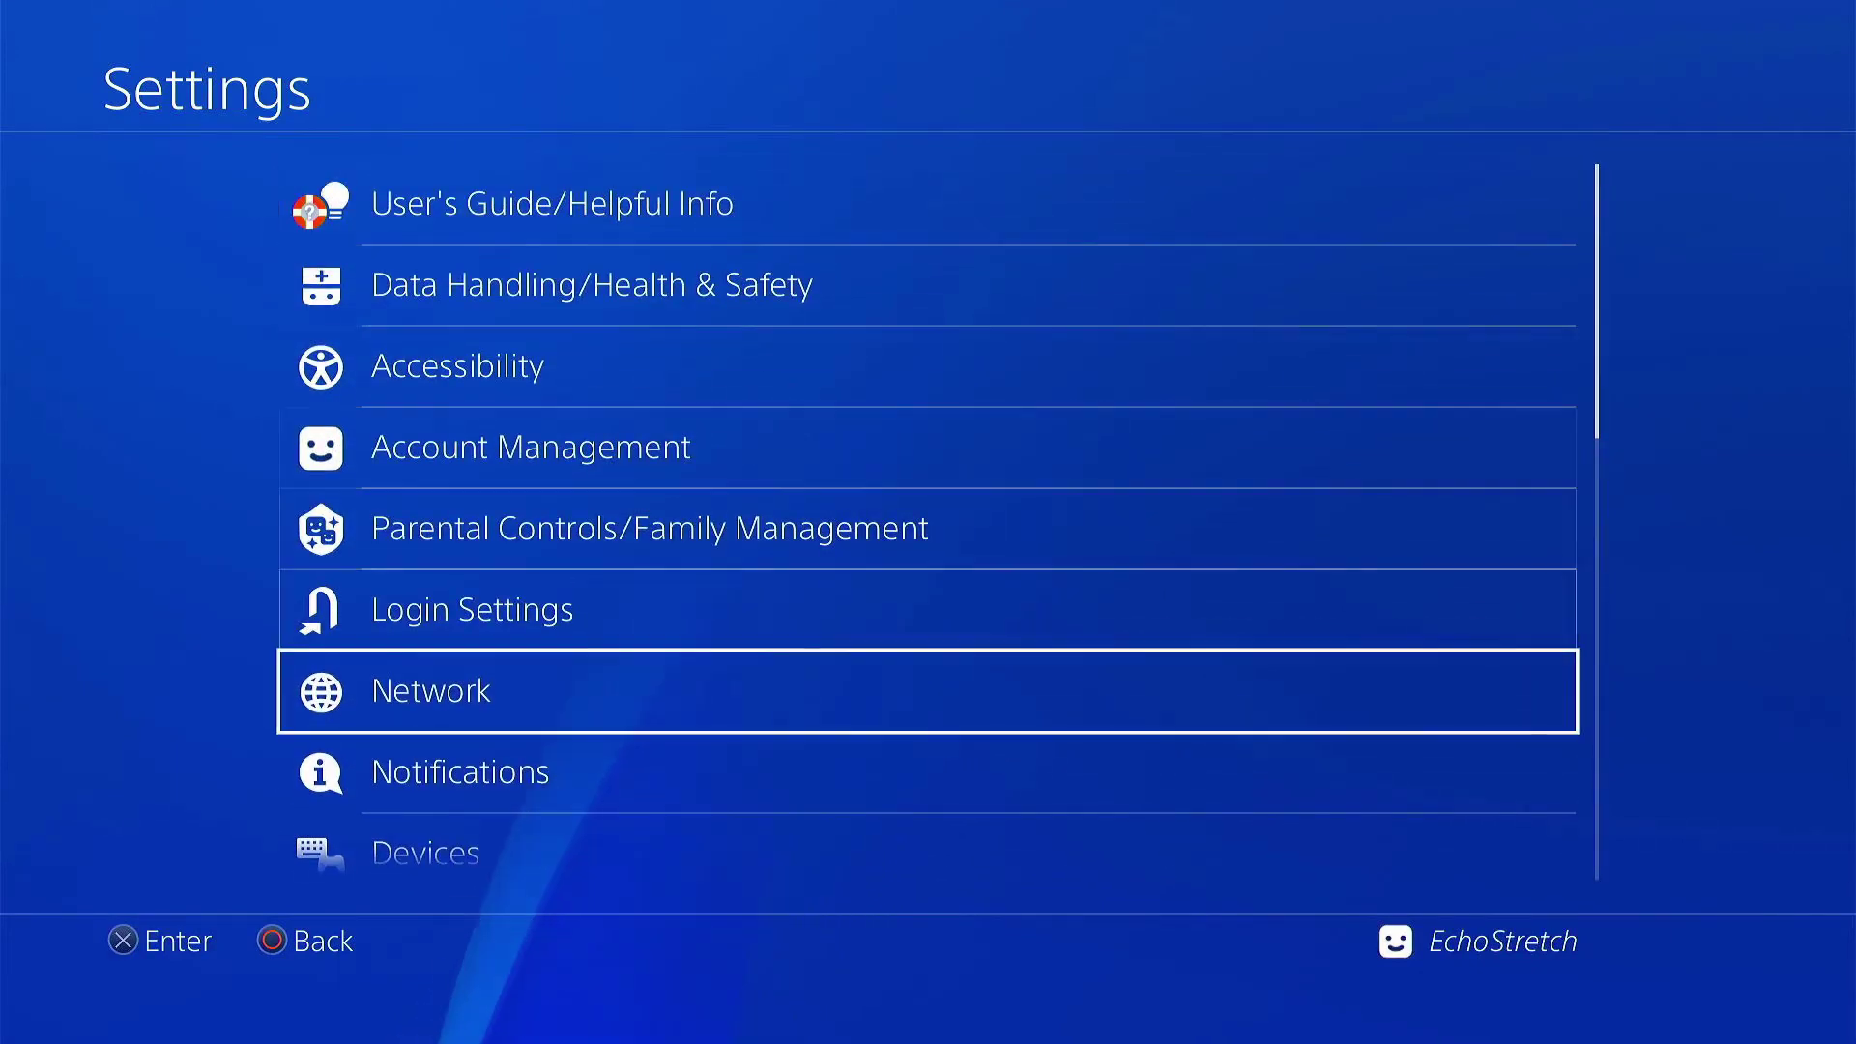
key("Return")
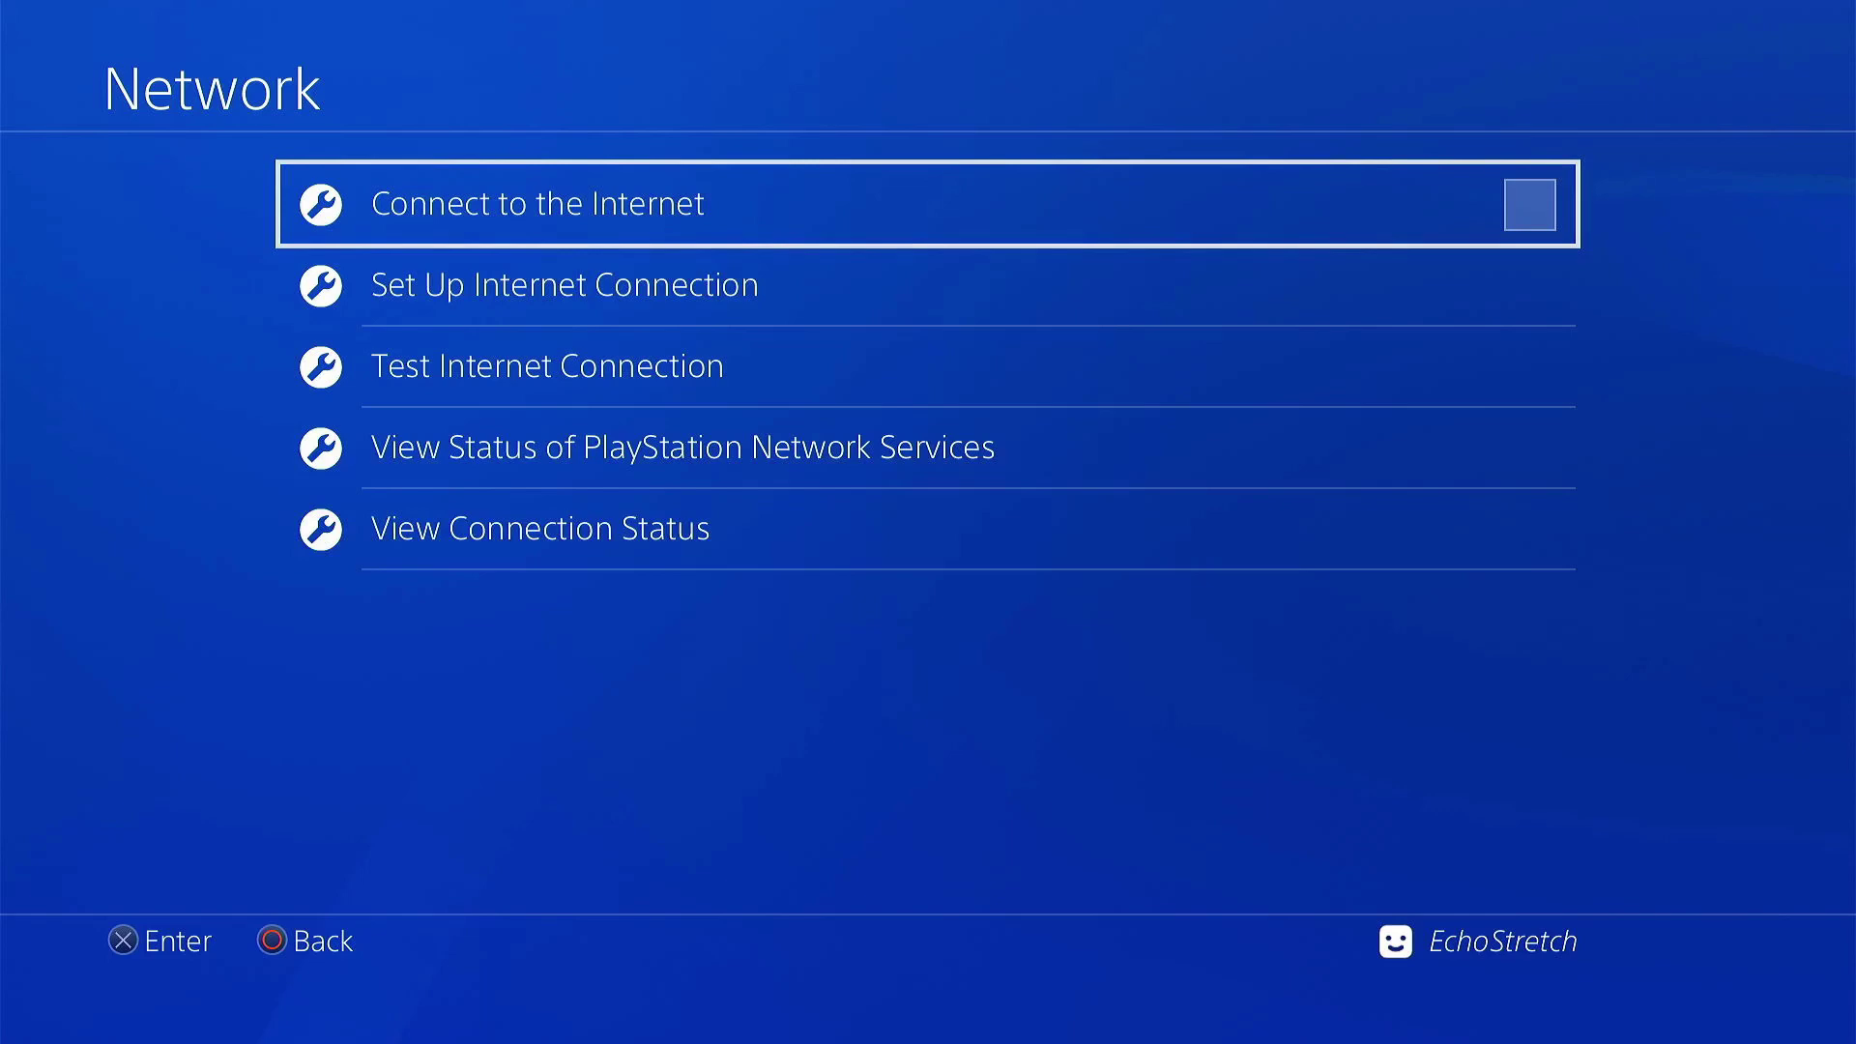
key("Escape")
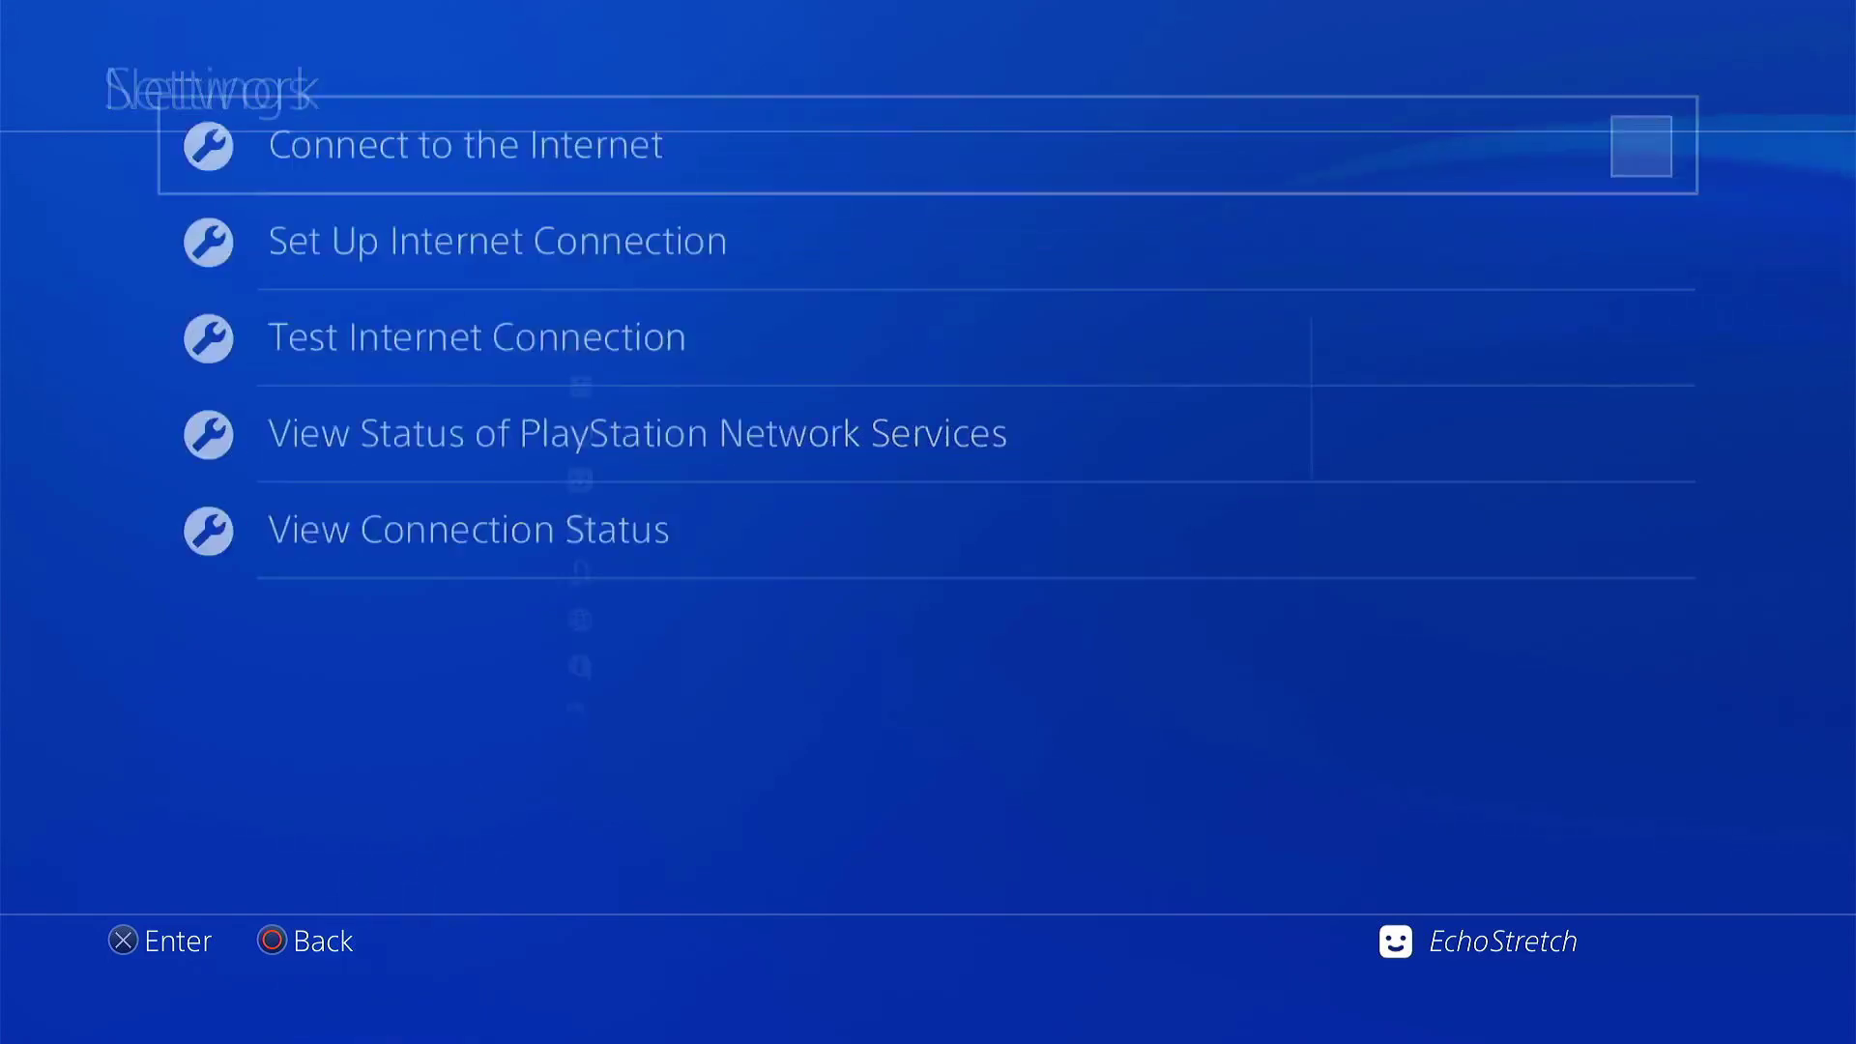
key("Escape")
key("Down")
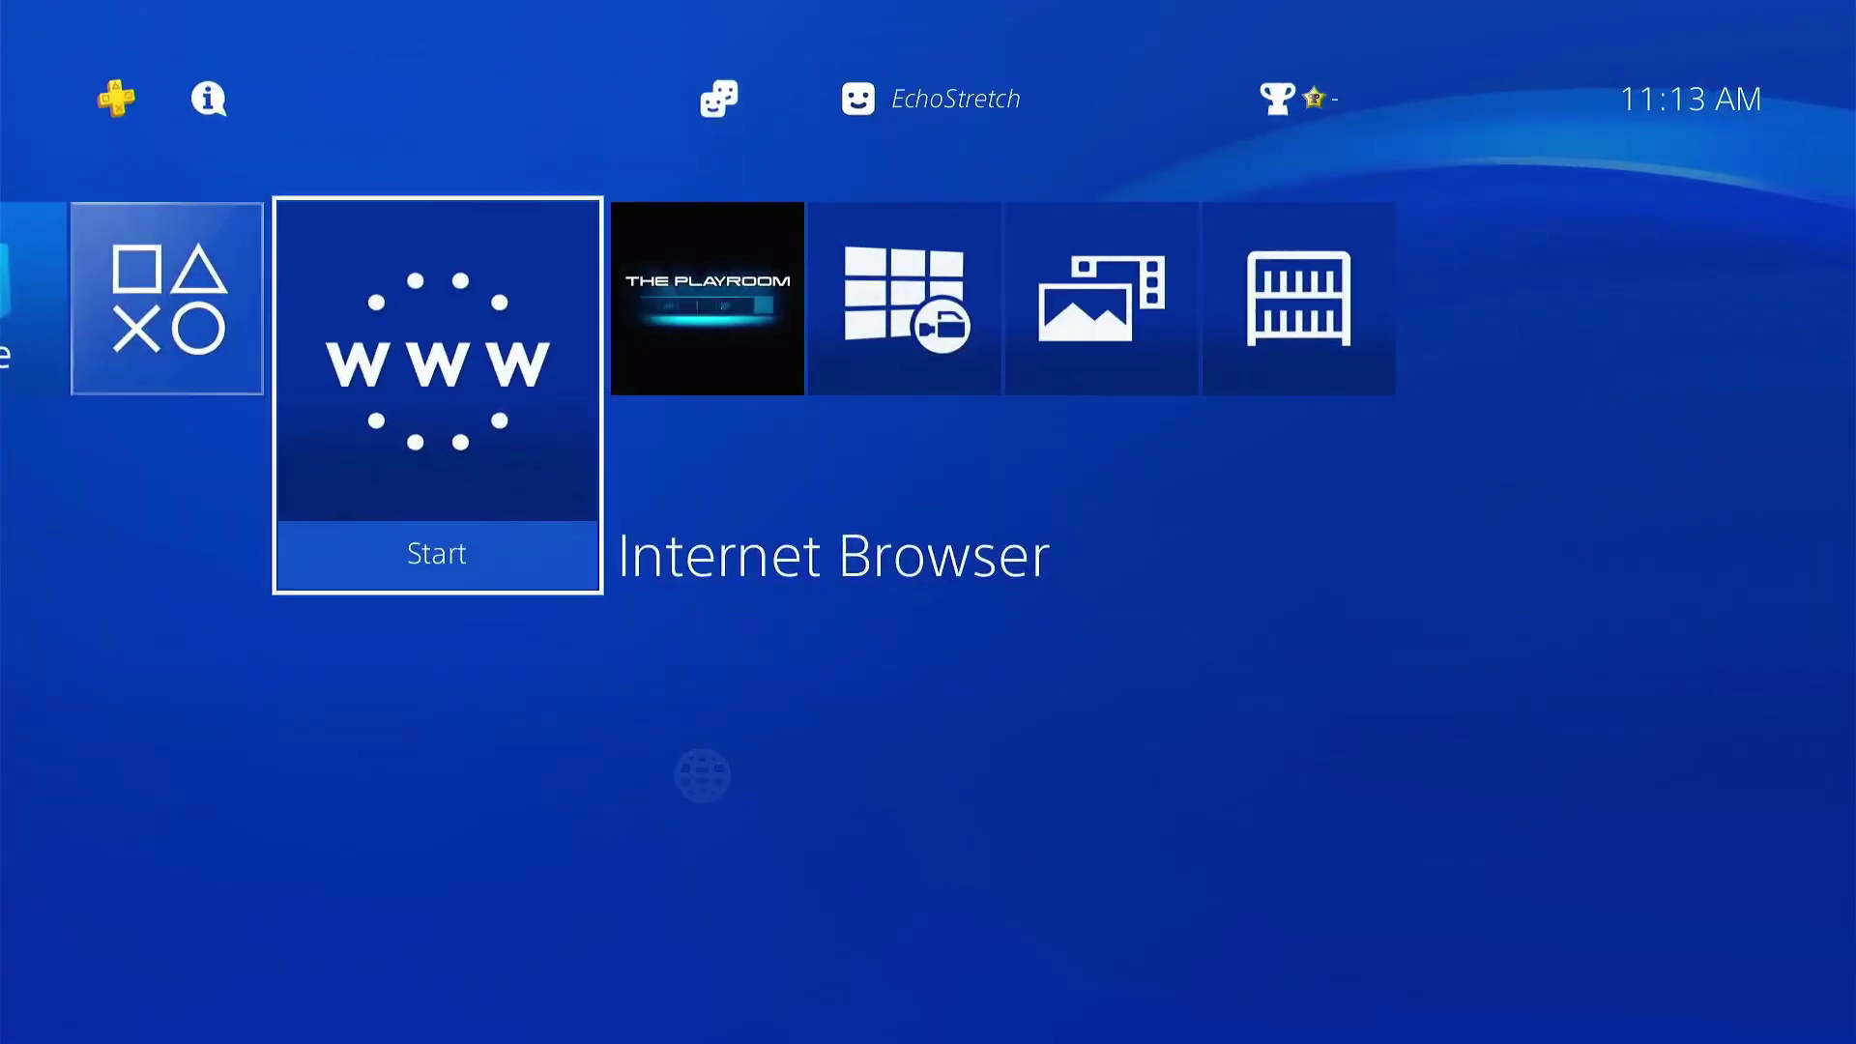
Run the GoldHEN jailbreak for firmware 7.55 in the Internet Browser and accept its completion message
key("Return")
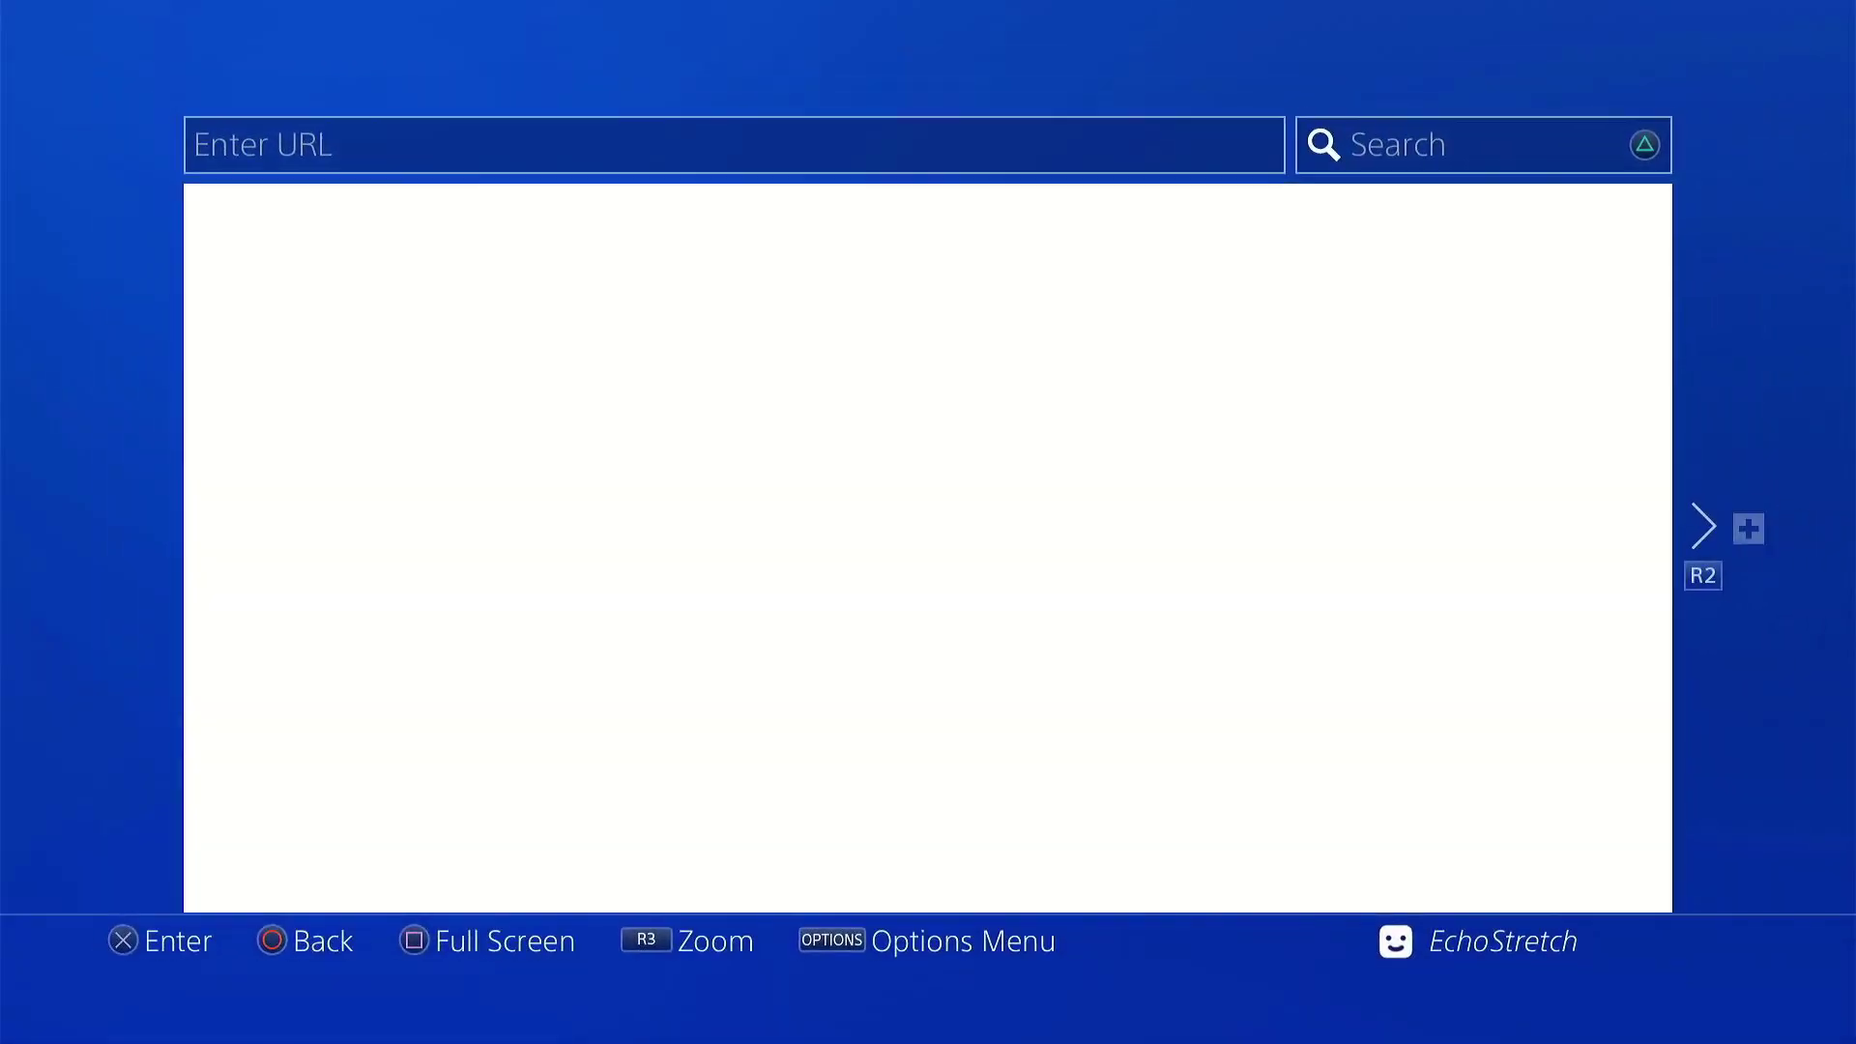
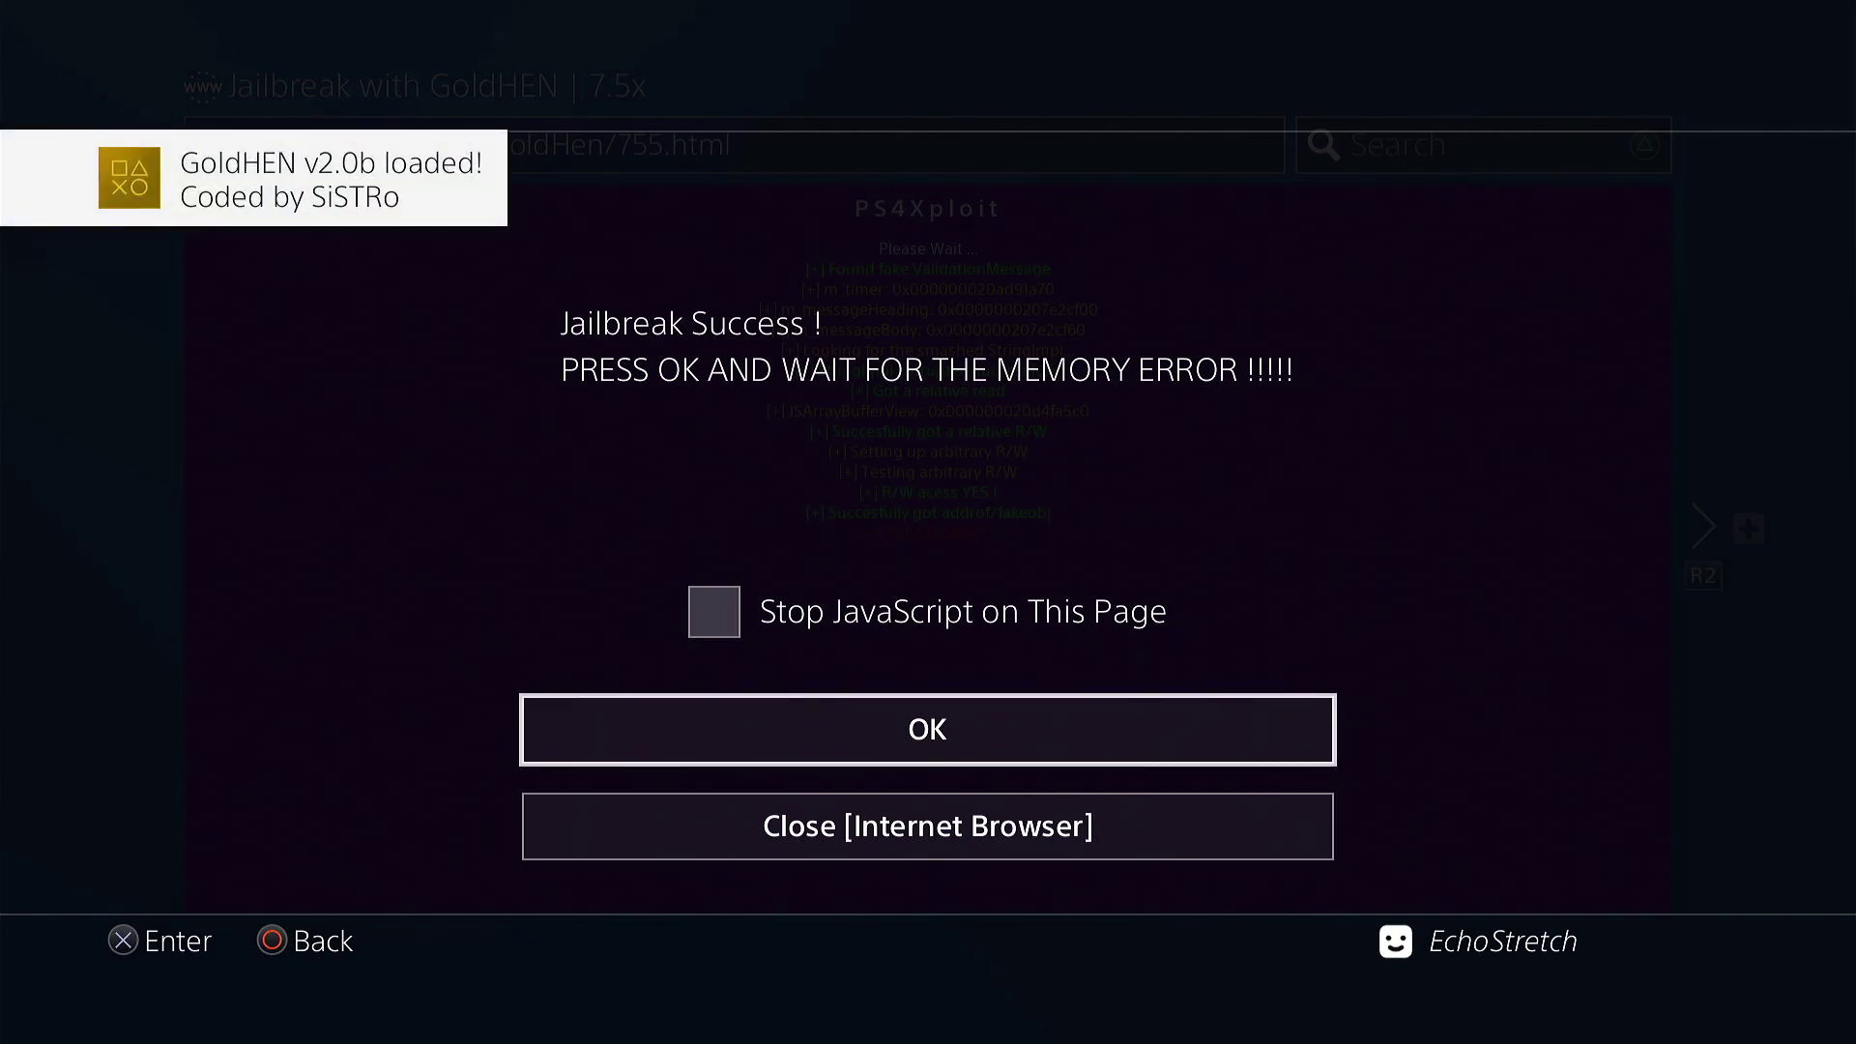
key("Return")
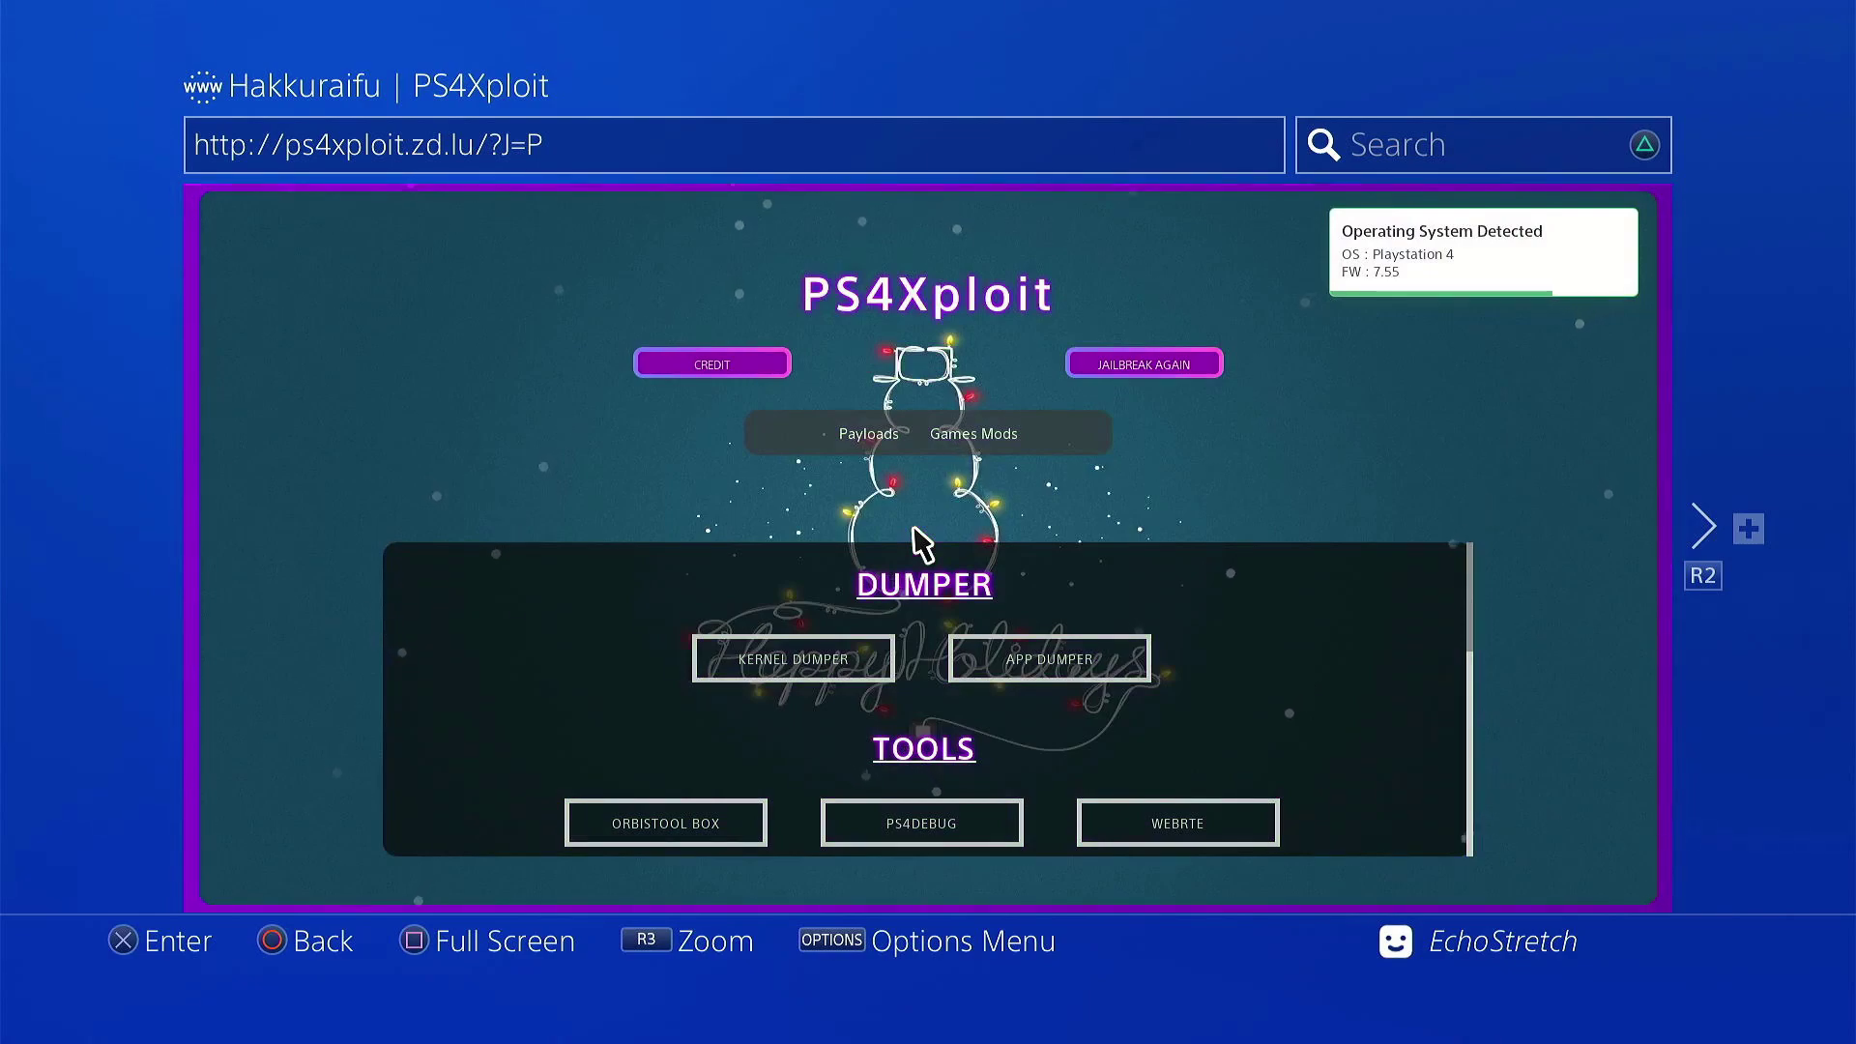
Go to the console's Settings and view the GoldHEN options
key("super")
key("Up")
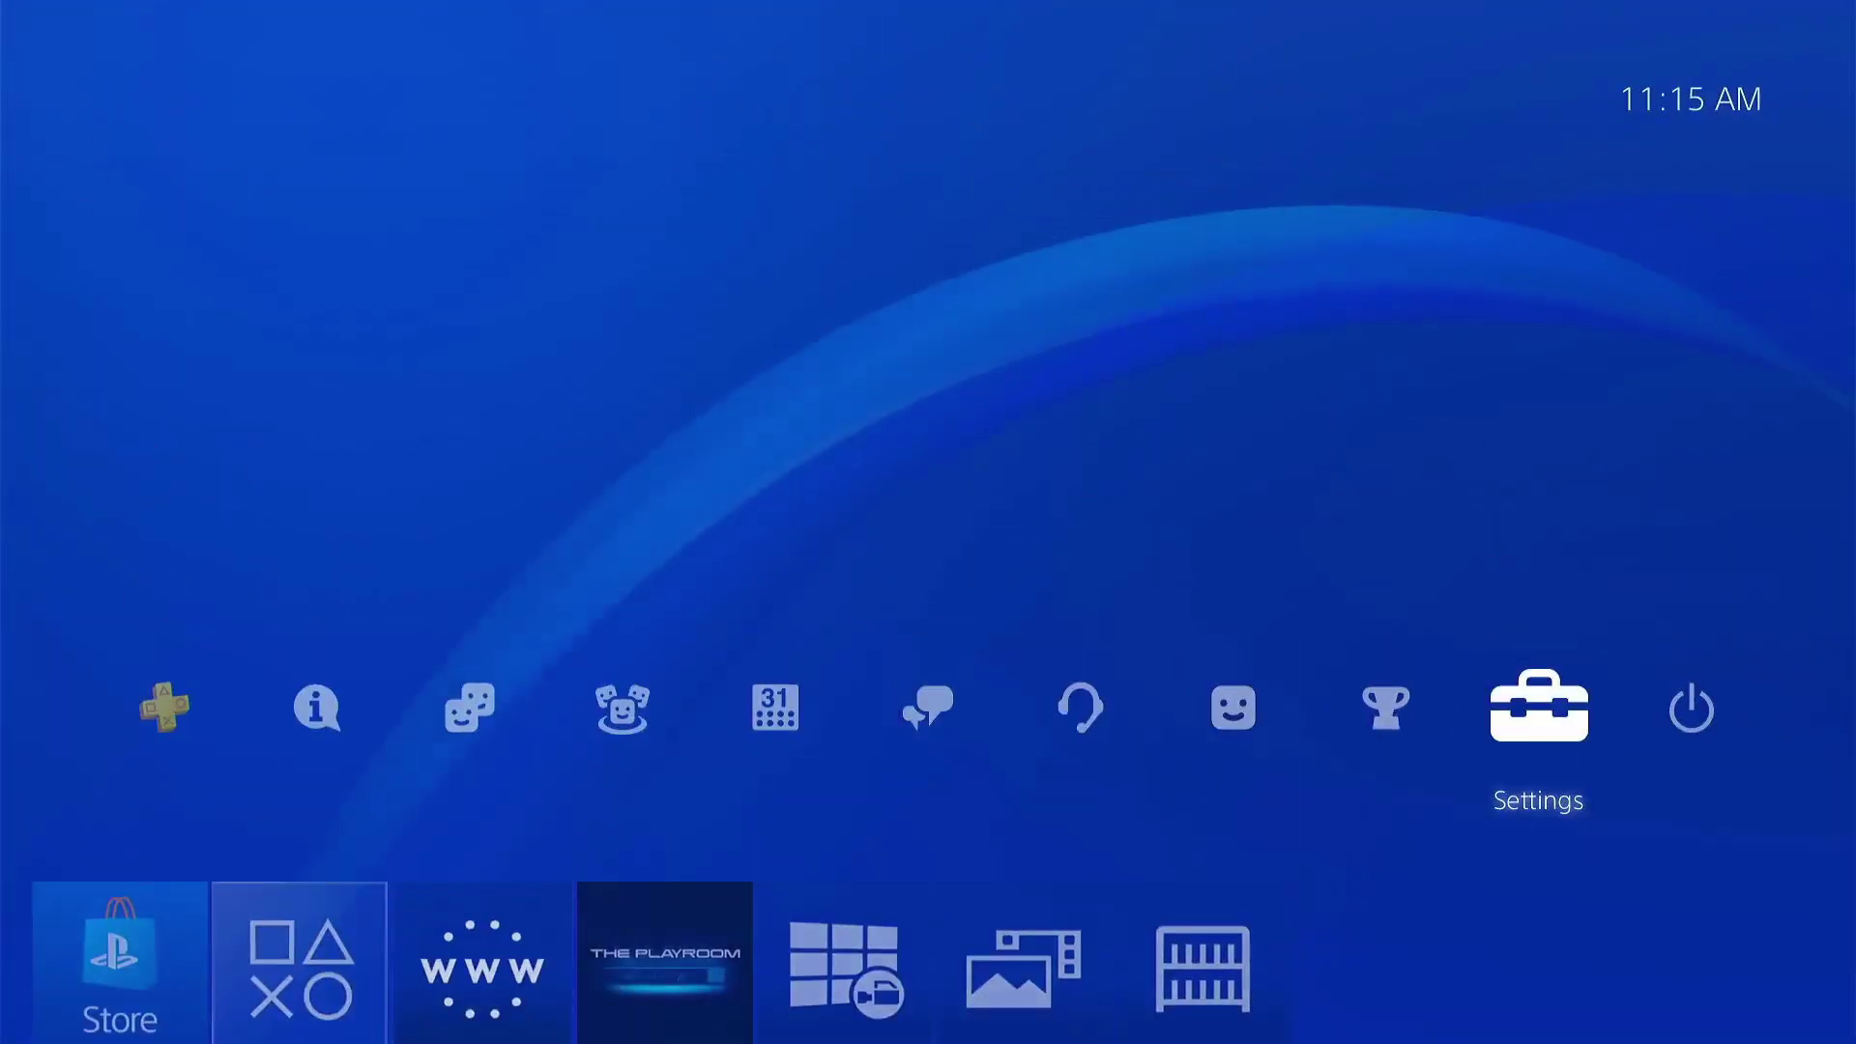
key("Return")
key("Up")
key("Up")
key("Up")
key("Up")
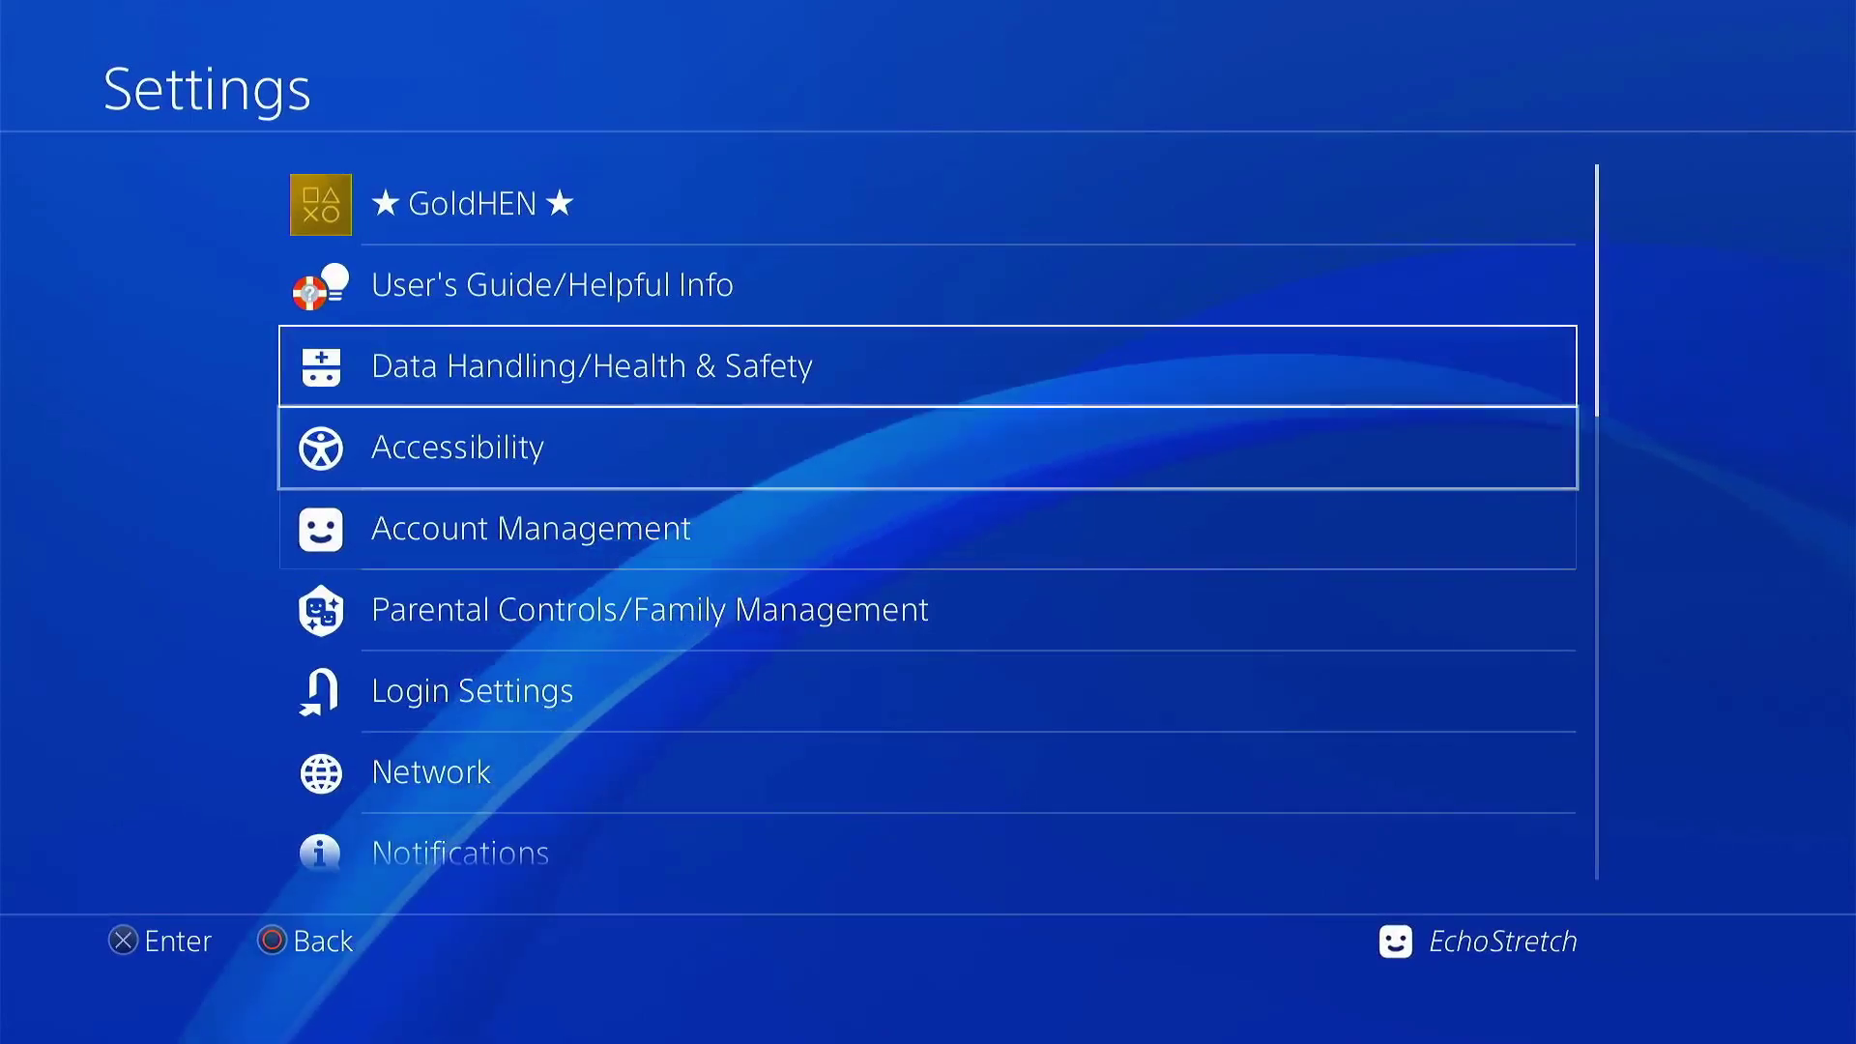
key("Return")
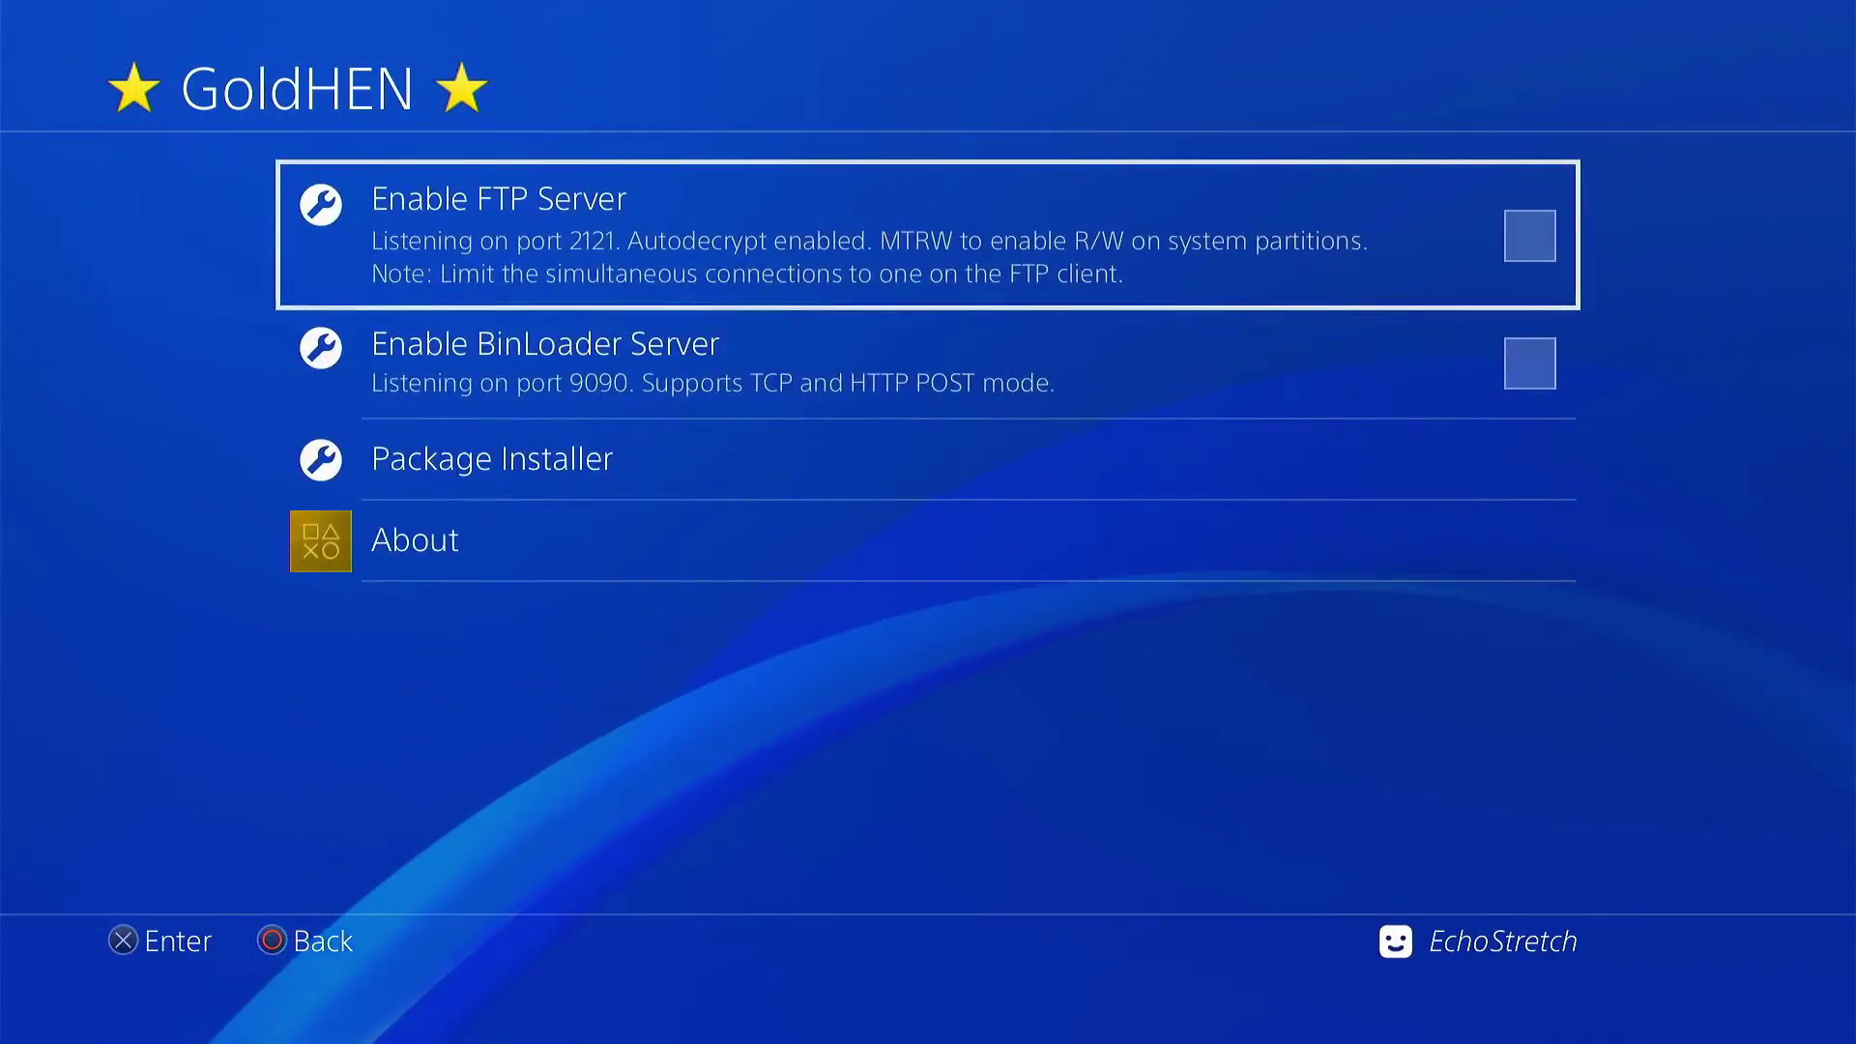
Leave the GoldHEN options and view the Debug Settings at the end of the Settings list
key("Escape")
key("Down")
key("Down")
key("Down")
key("Down")
key("Down")
key("Down")
key("Down")
key("Down")
key("Down")
key("Down")
key("Down")
key("Down")
key("Down")
key("Down")
key("Down")
key("Down")
key("Down")
key("Down")
key("Down")
key("Down")
key("Down")
key("Down")
key("Down")
key("Down")
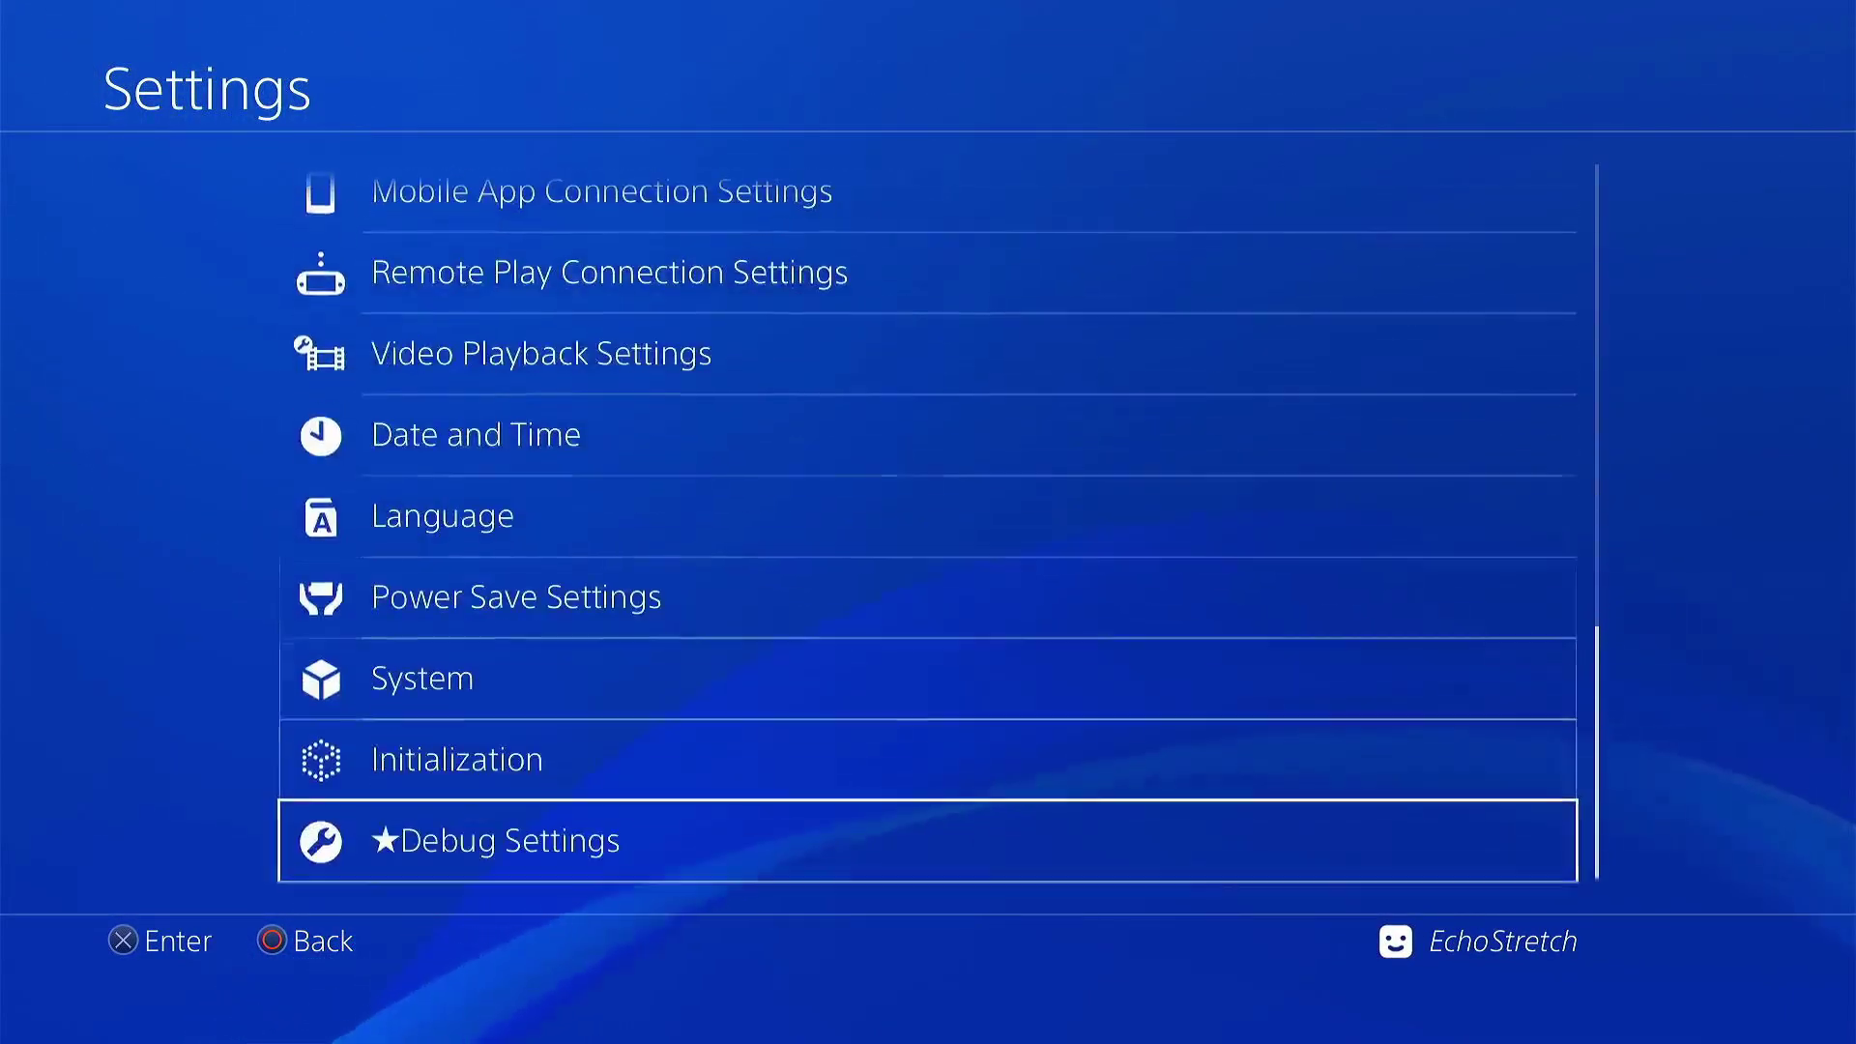
key("Return")
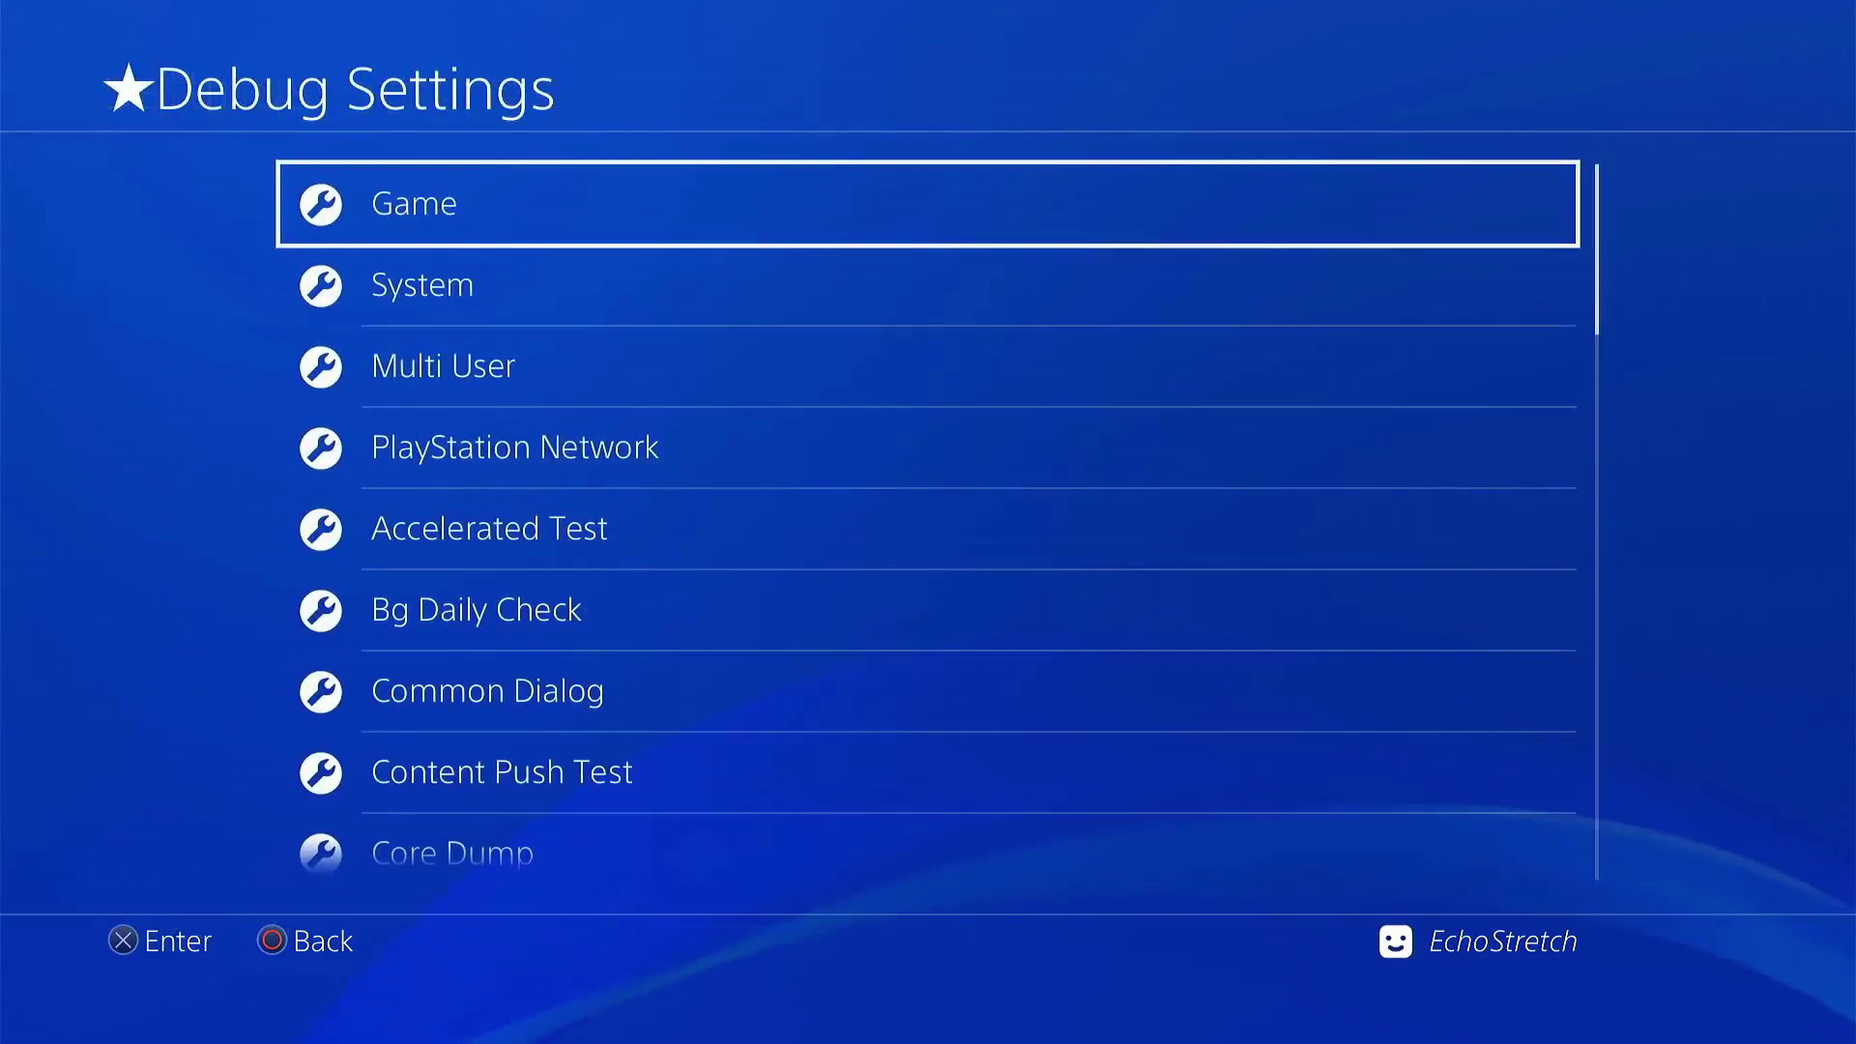
Return to the GoldHEN options and check the Package Installer for available packages
key("Escape")
key("Up")
key("Up")
key("Up")
key("Up")
key("Up")
key("Up")
key("Up")
key("Up")
key("Up")
key("Up")
key("Up")
key("Up")
key("Up")
key("Up")
key("Up")
key("Up")
key("Up")
key("Up")
key("Up")
key("Up")
key("Up")
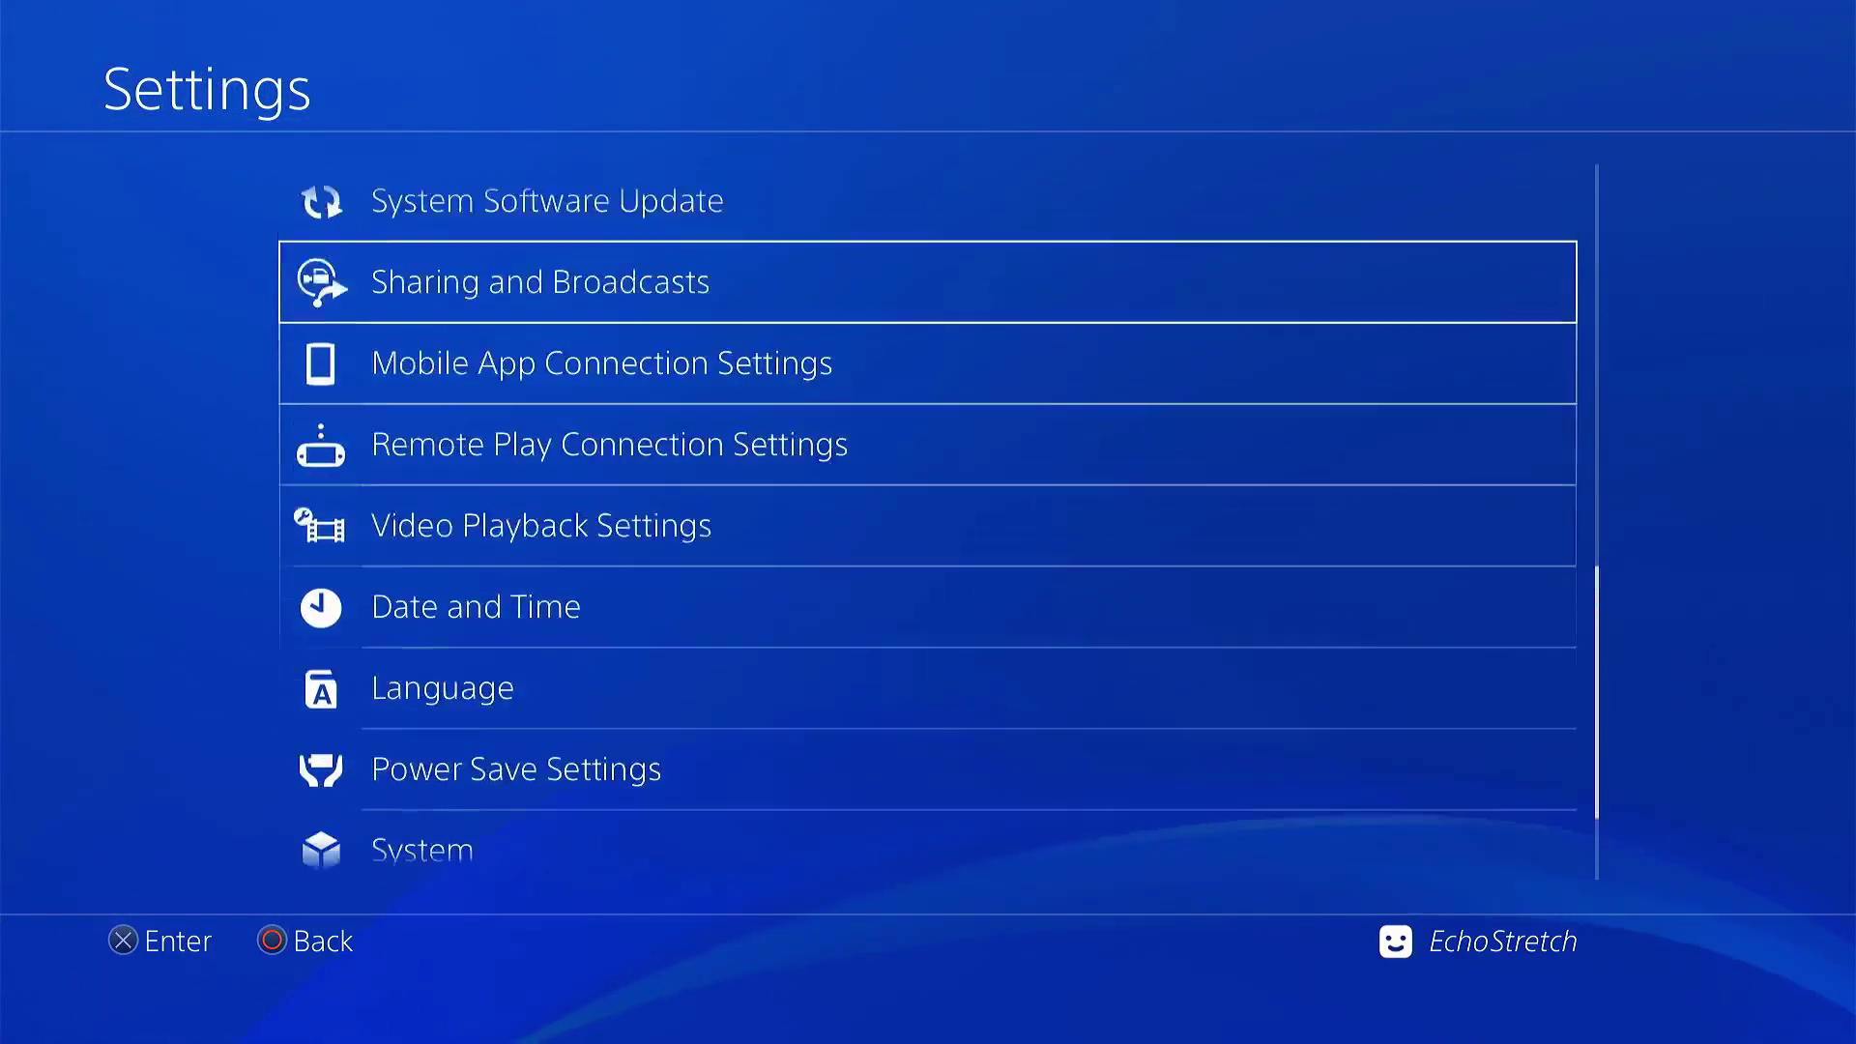
key("Return")
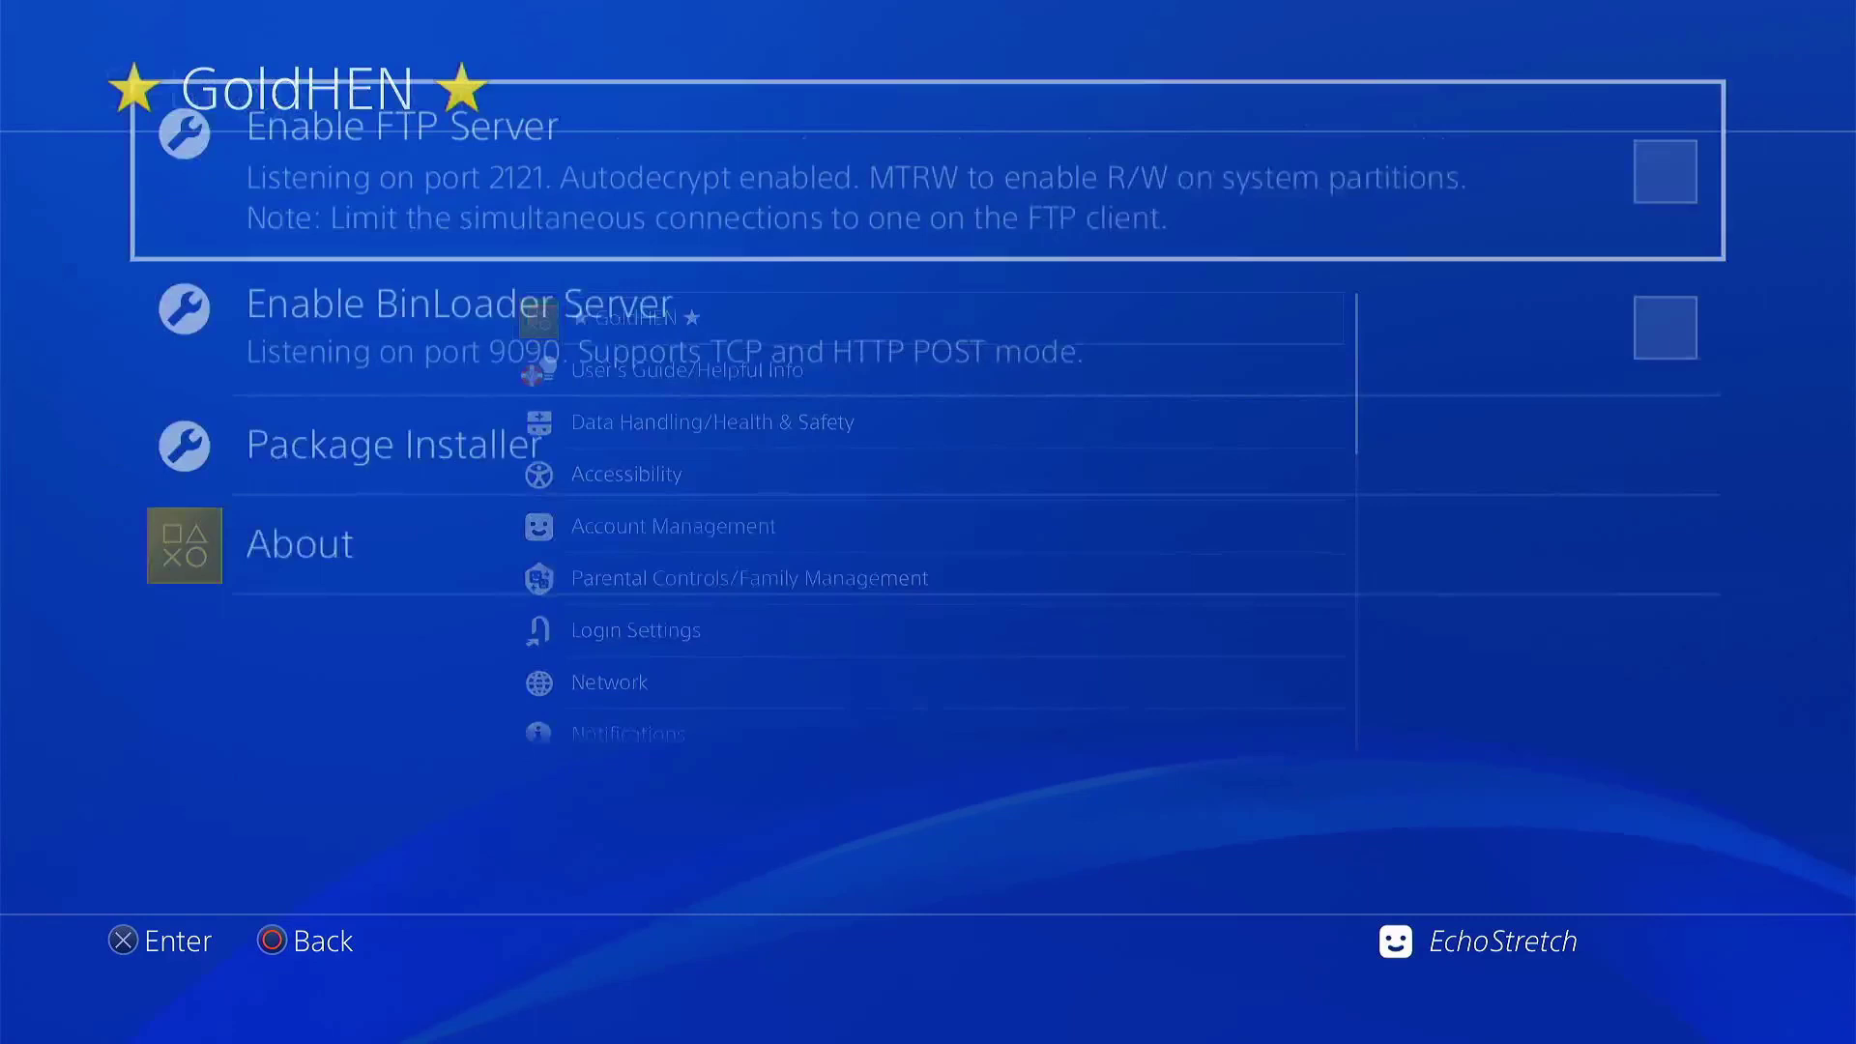
key("Down")
key("Down")
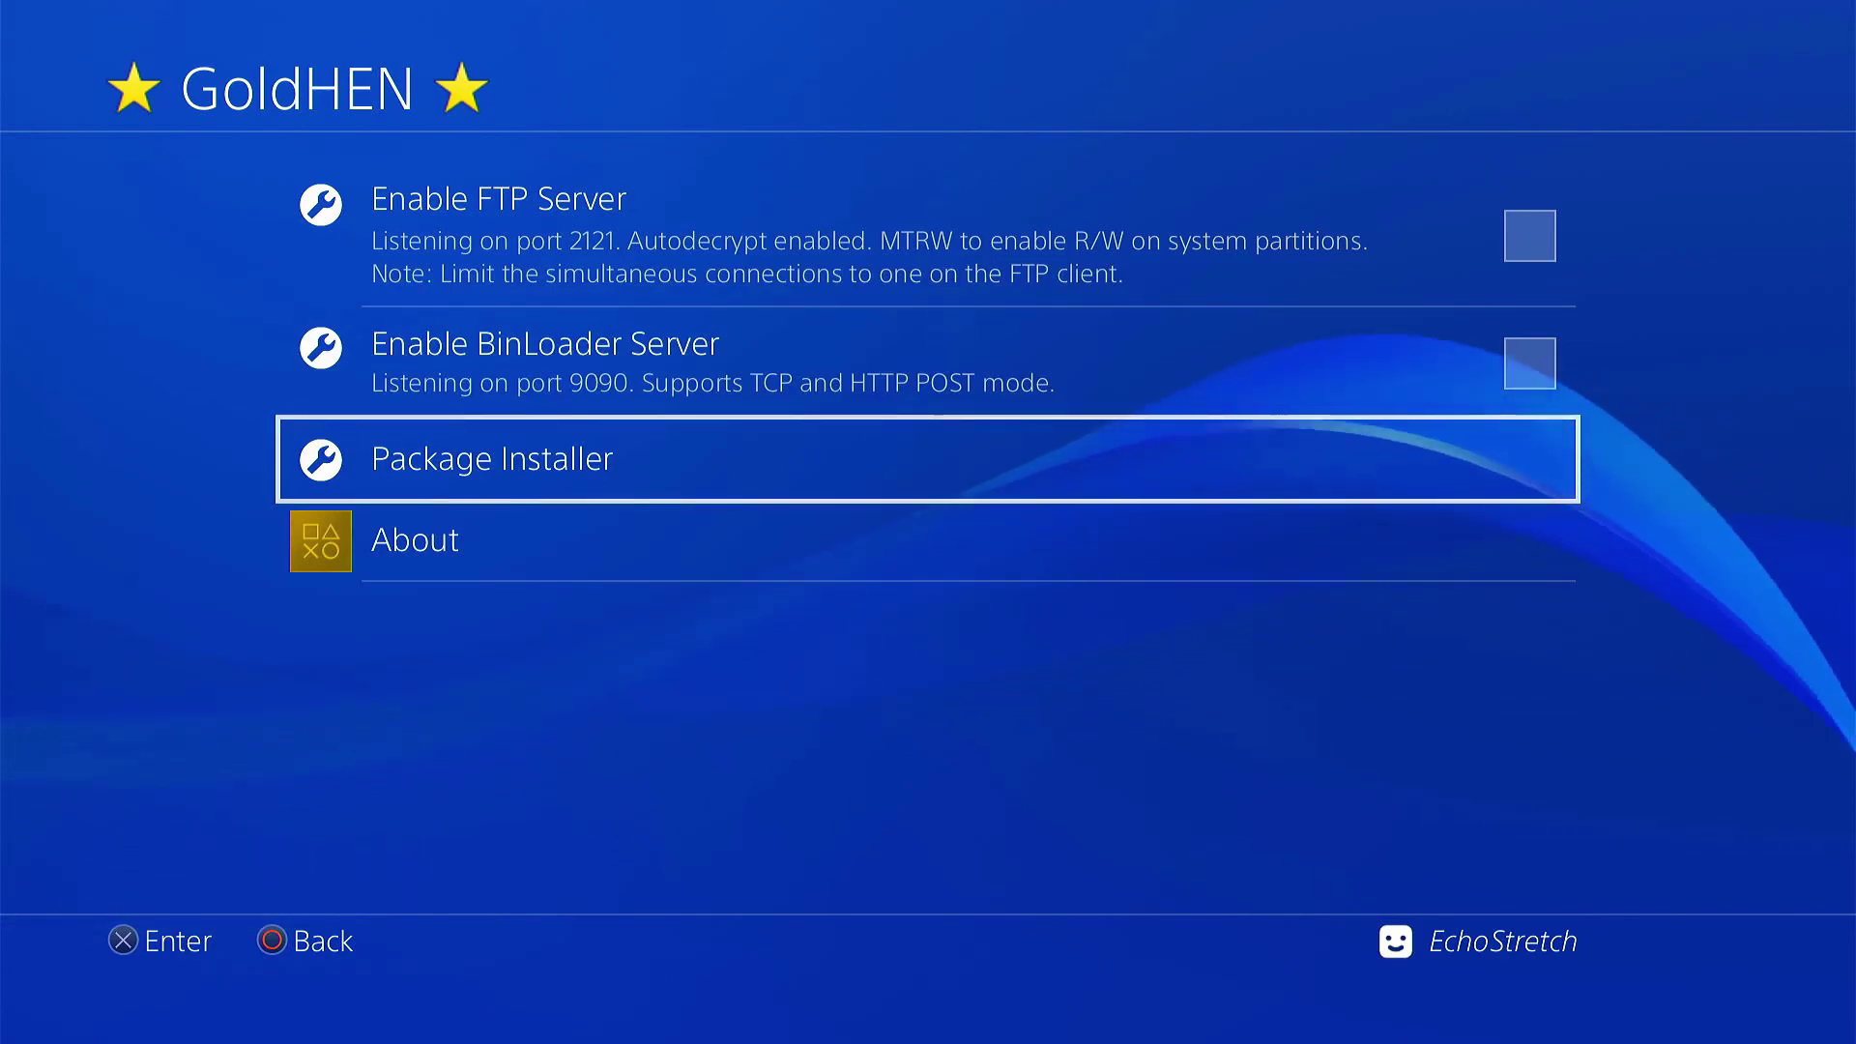
key("Return")
key("Escape")
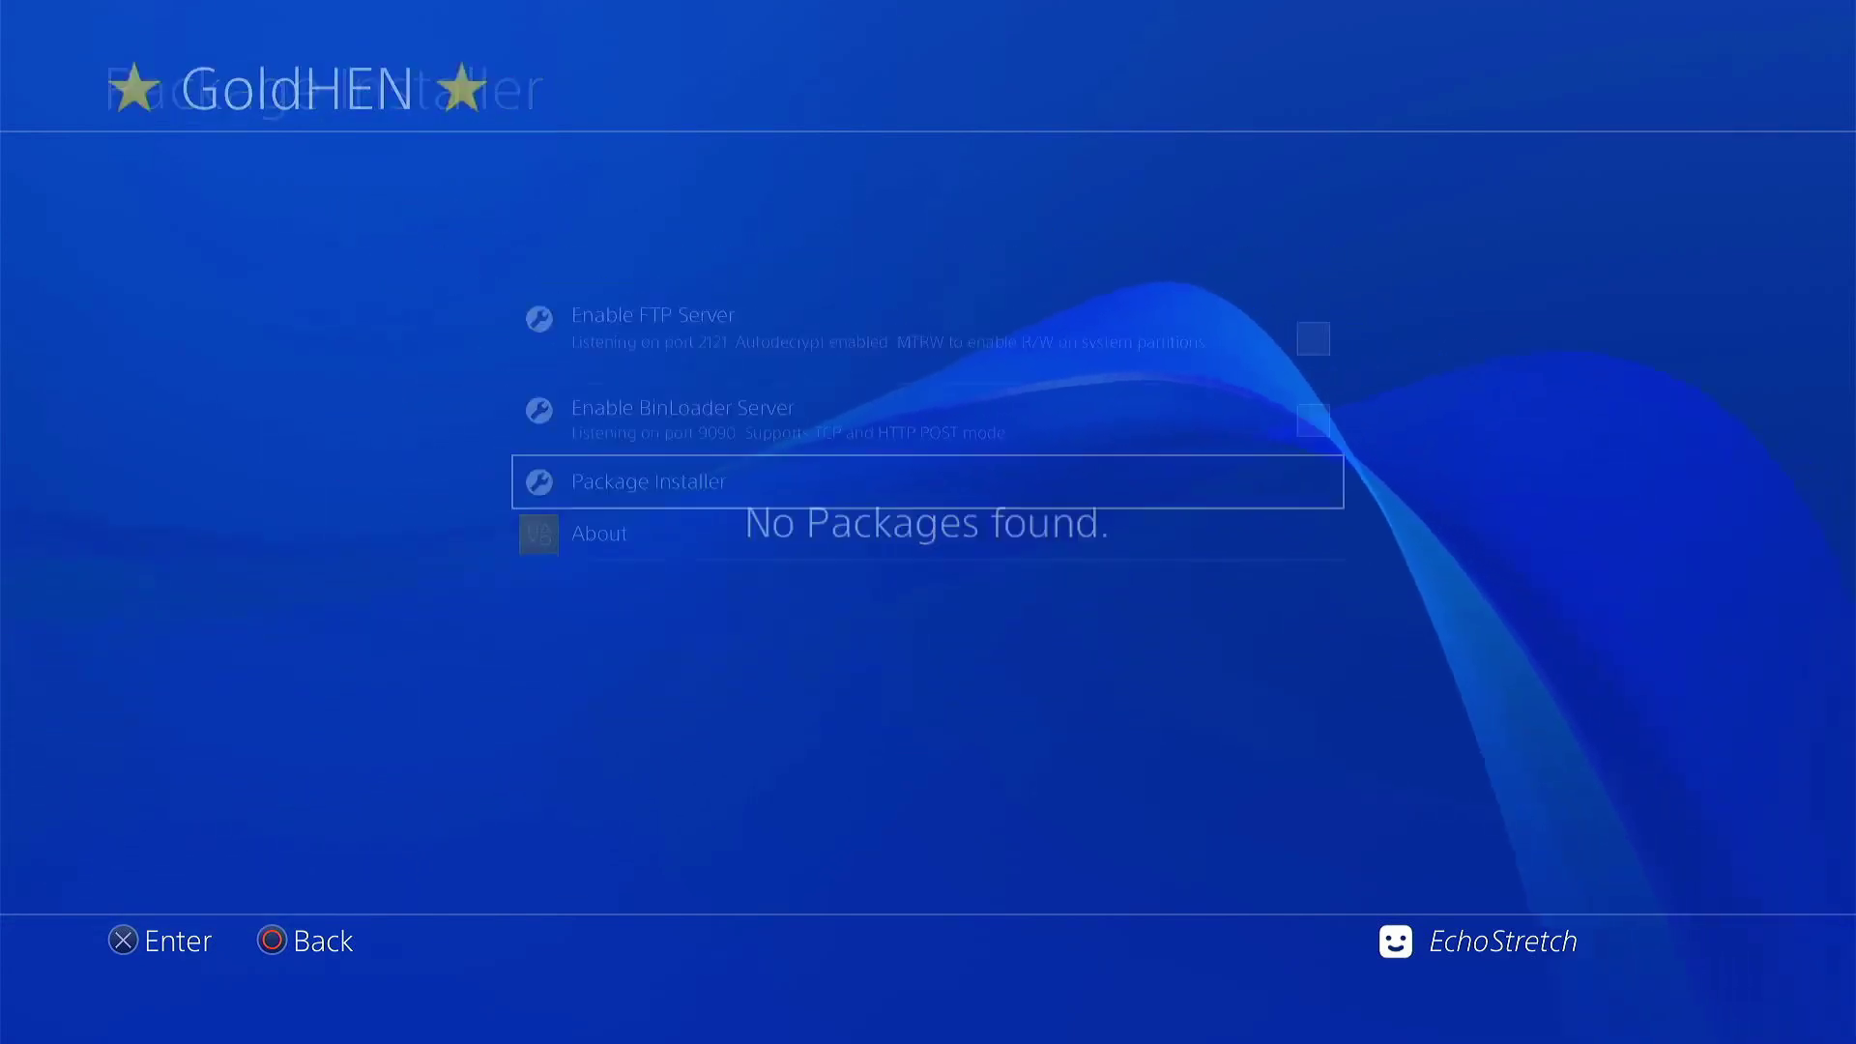
Install CI0084-CHRO84001_00-WEBBRICON0000000-A0100-V0101.pkg with the Package Installer and return to the home screen
key("Return")
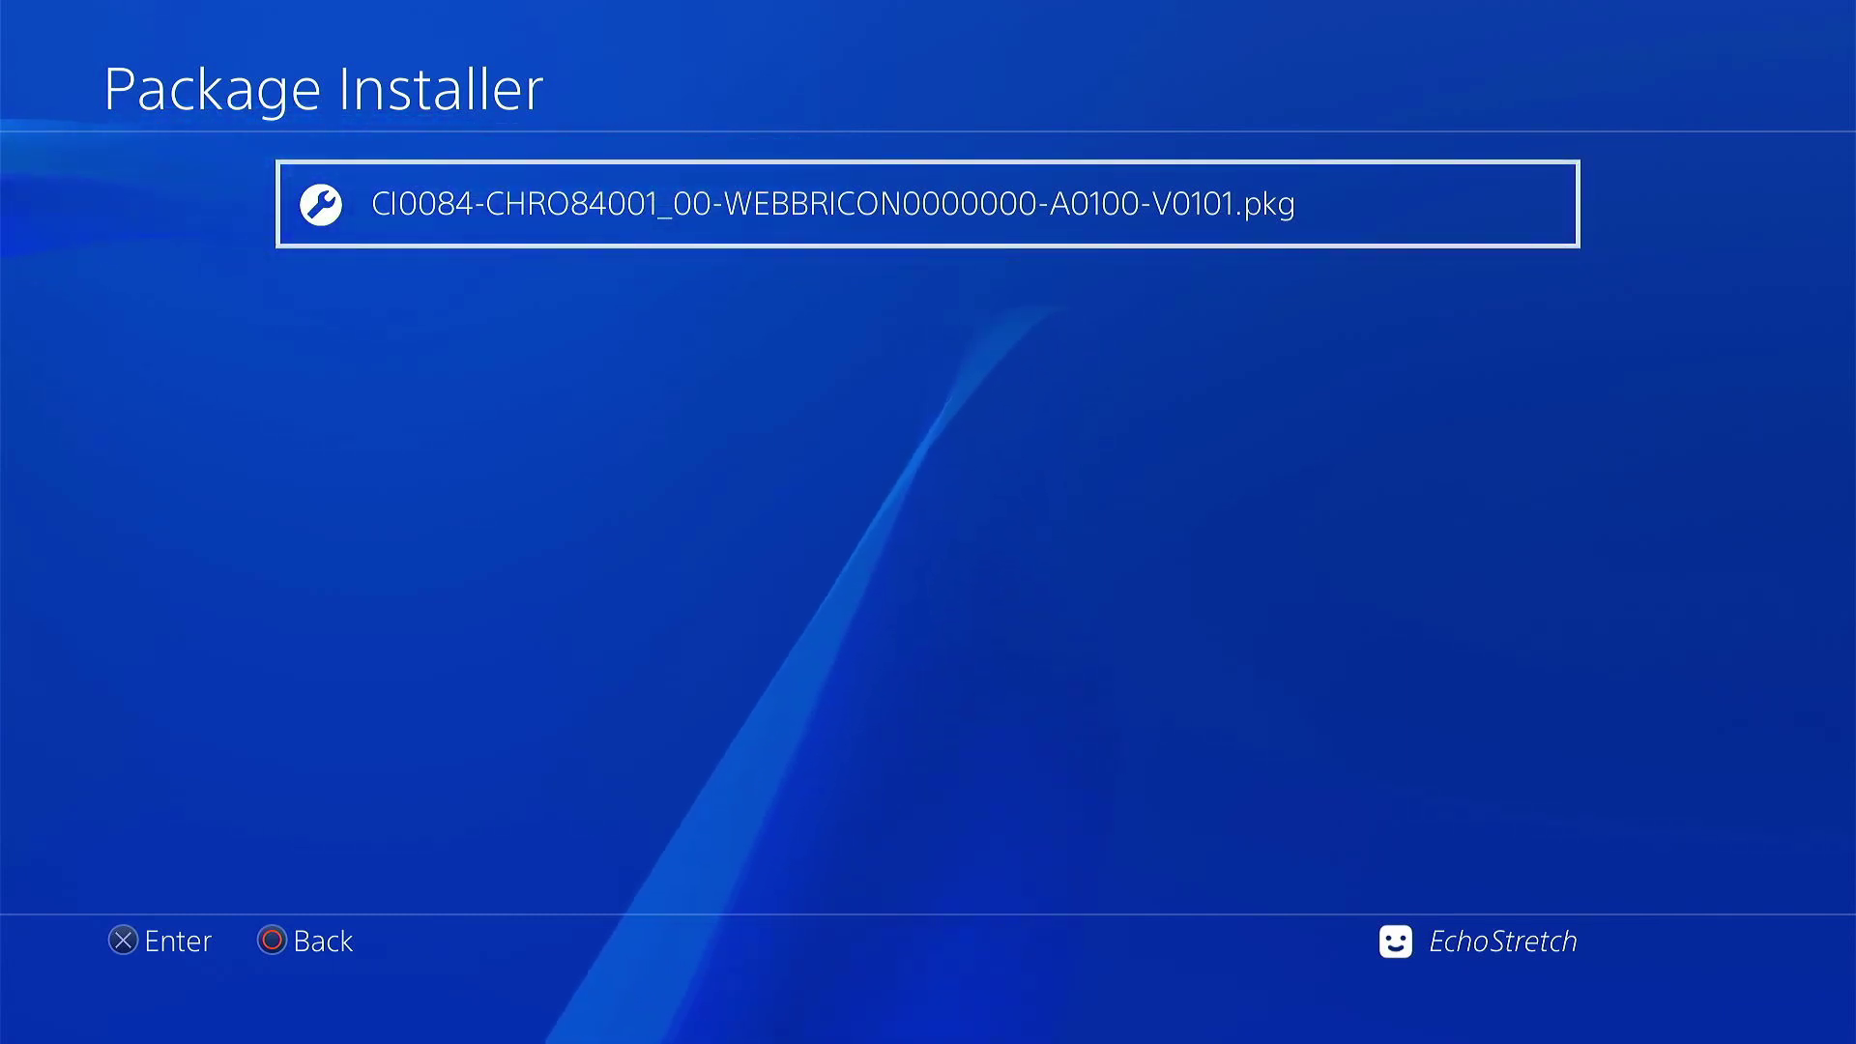
key("Return")
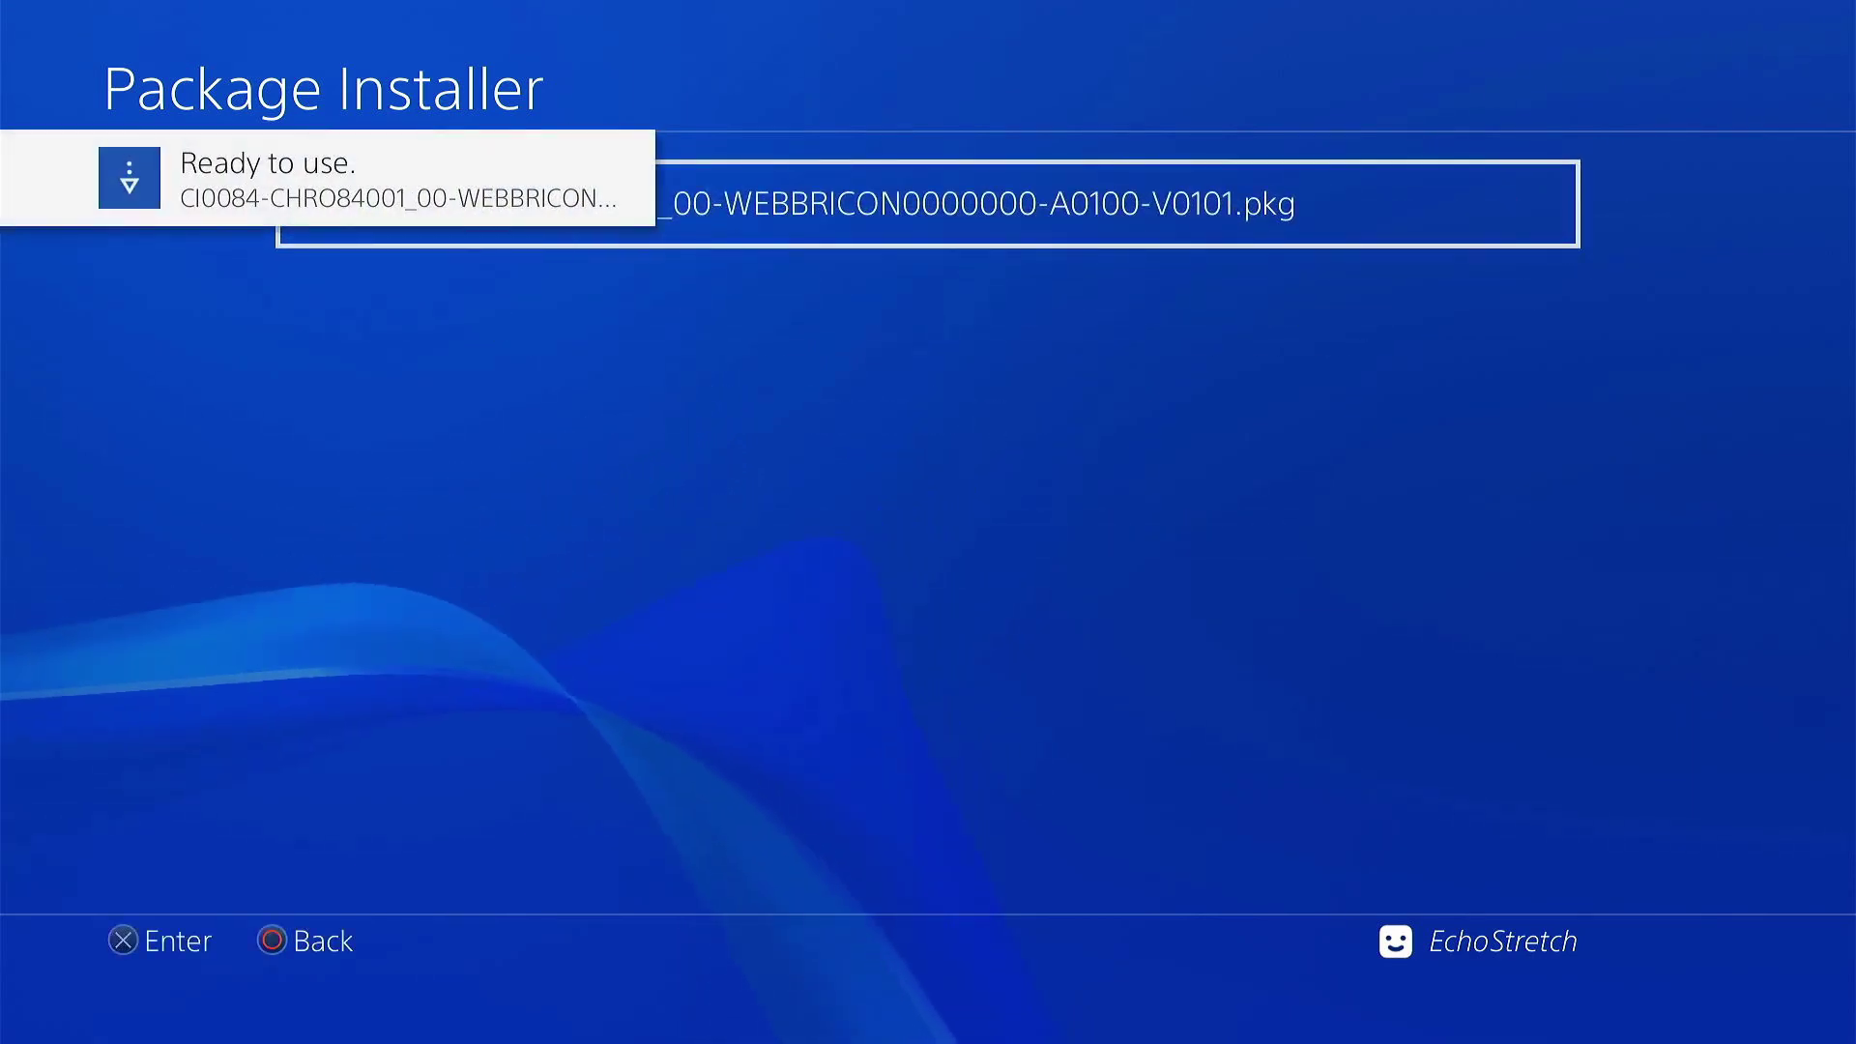
key("Escape")
key("Escape")
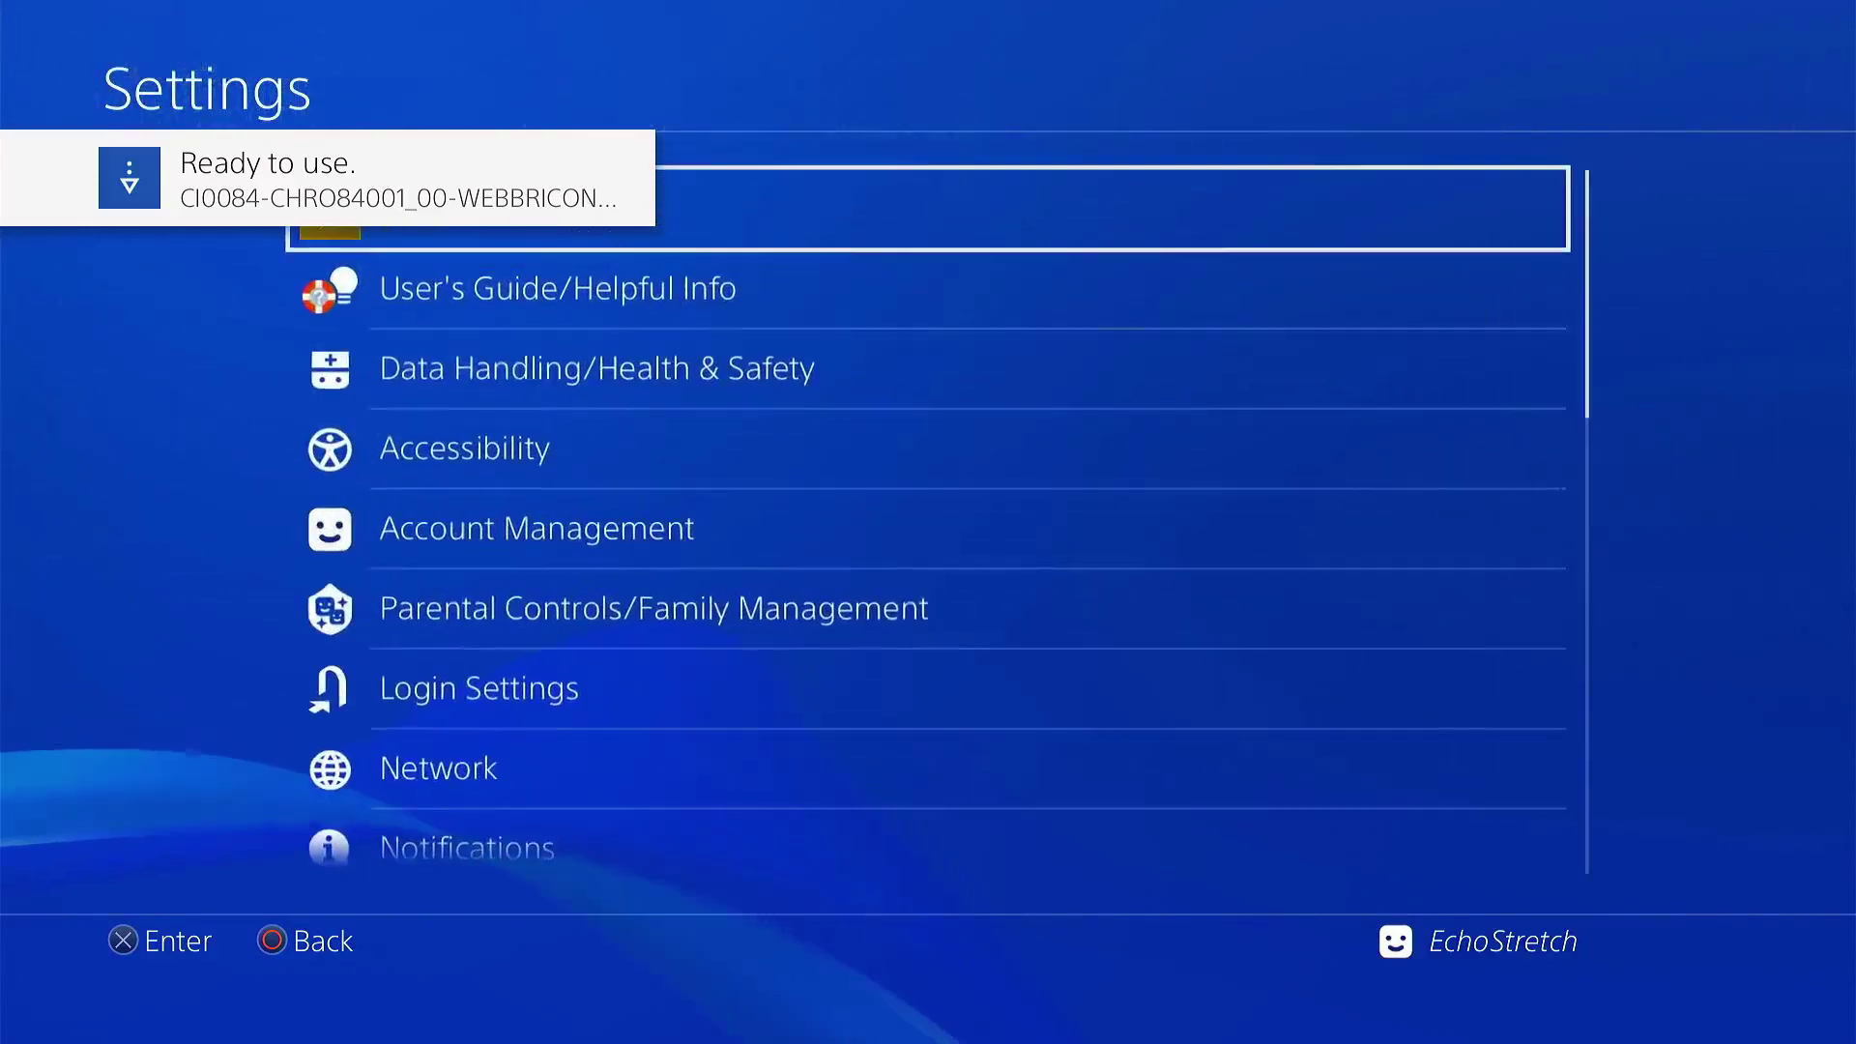
key("Escape")
key("Down")
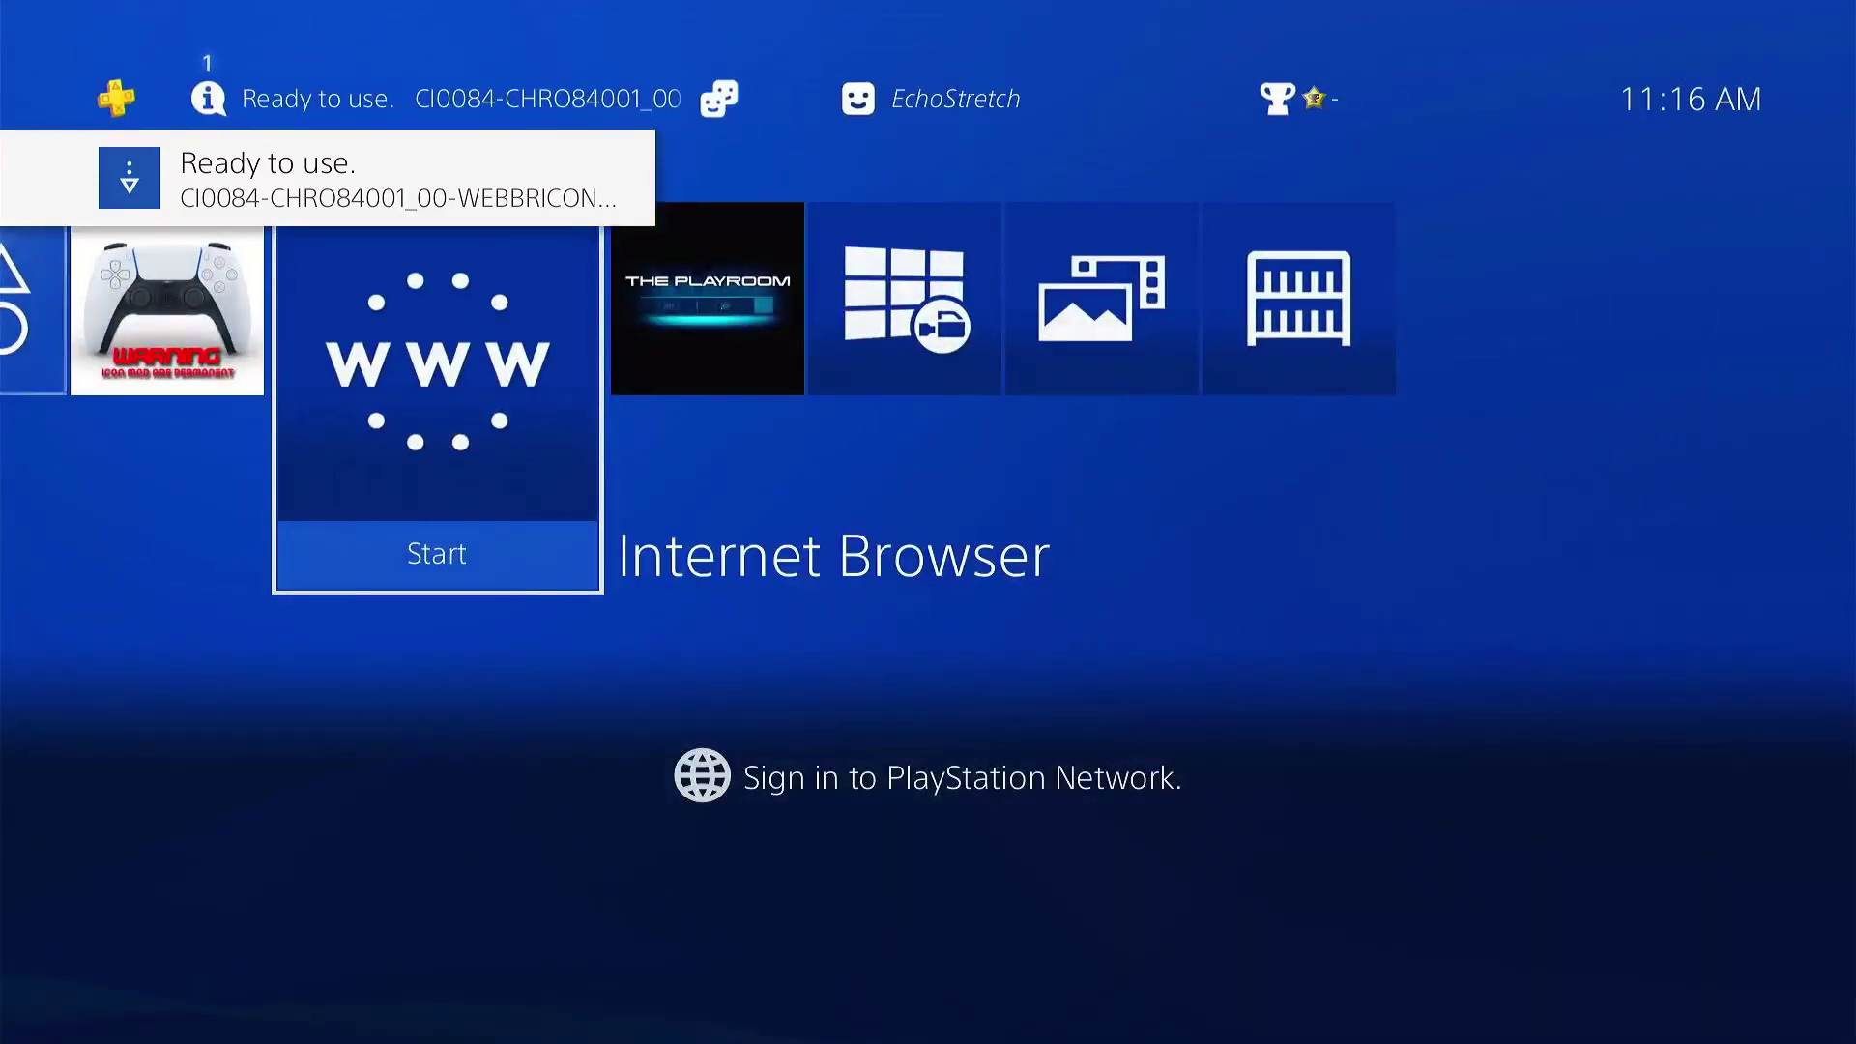
Look over the app icons on the home screen, ending on PS4 GREY ICON MOD PS5
key("Left")
key("Left")
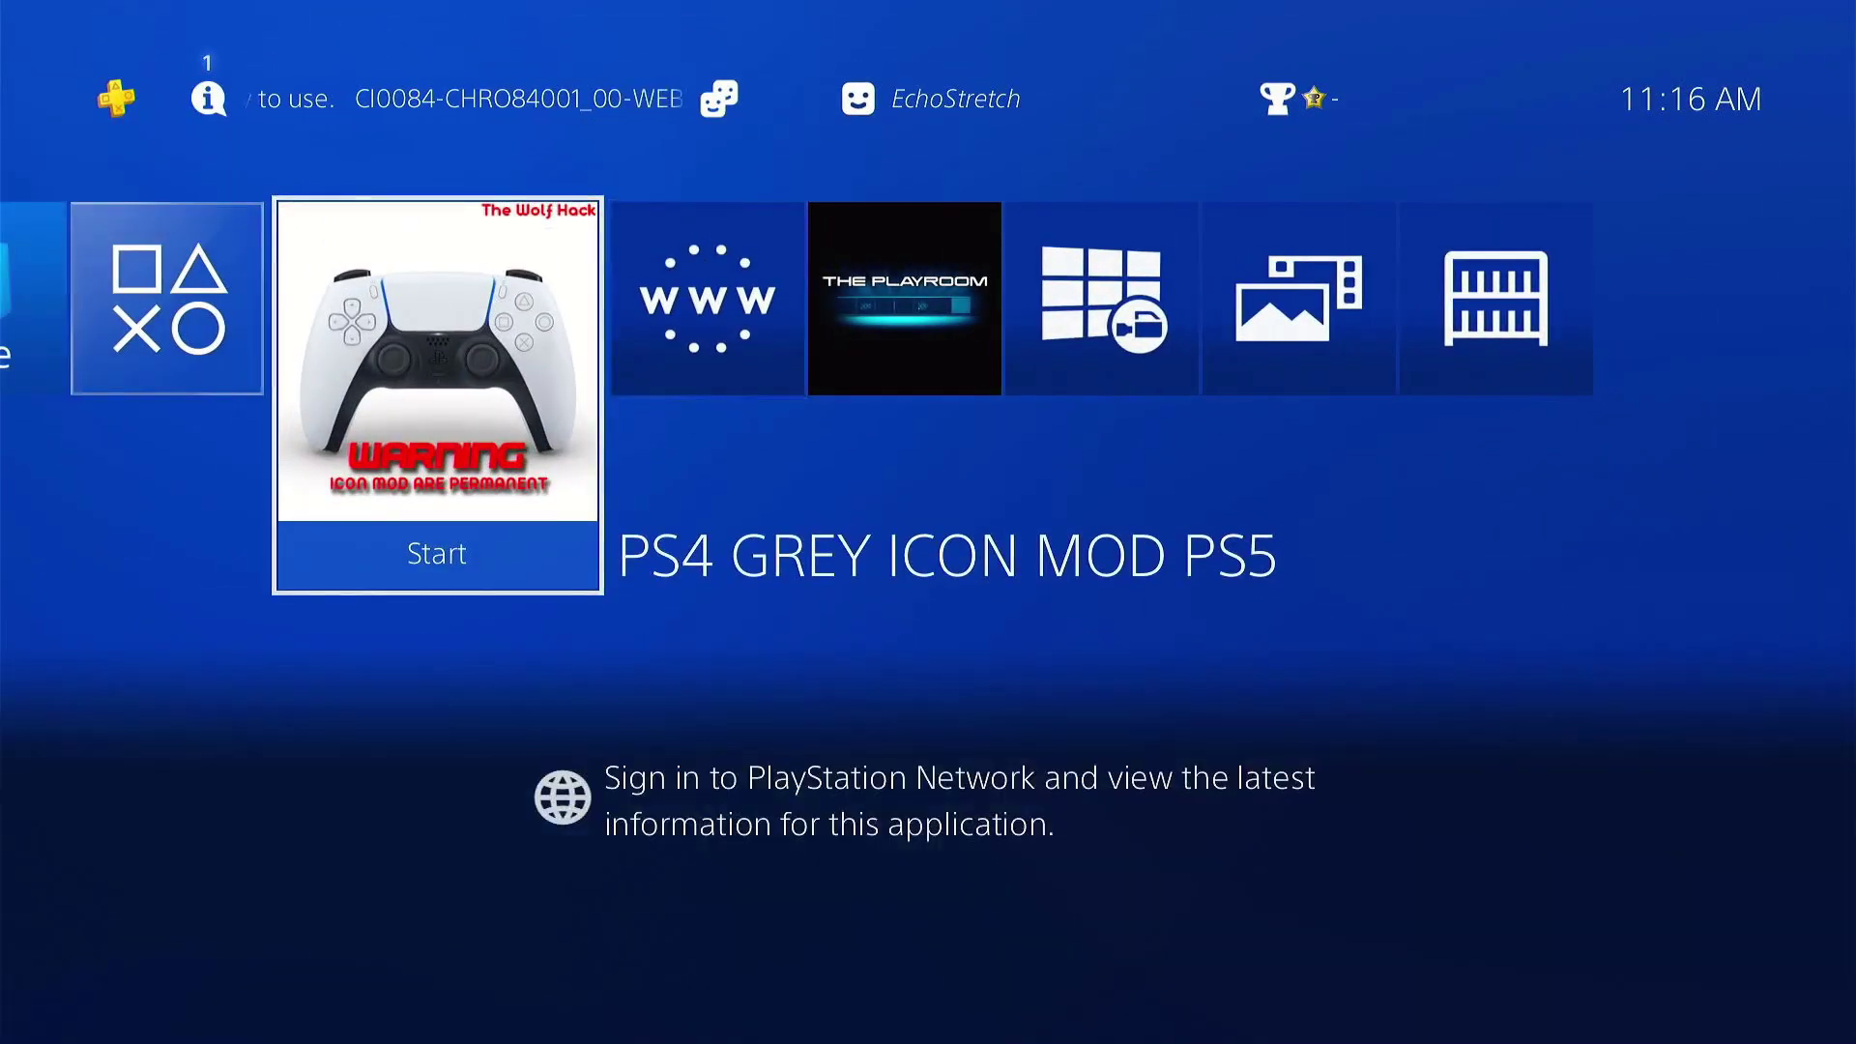
key("Left")
key("Right")
key("Right")
key("Right")
key("Right")
key("Right")
key("Right")
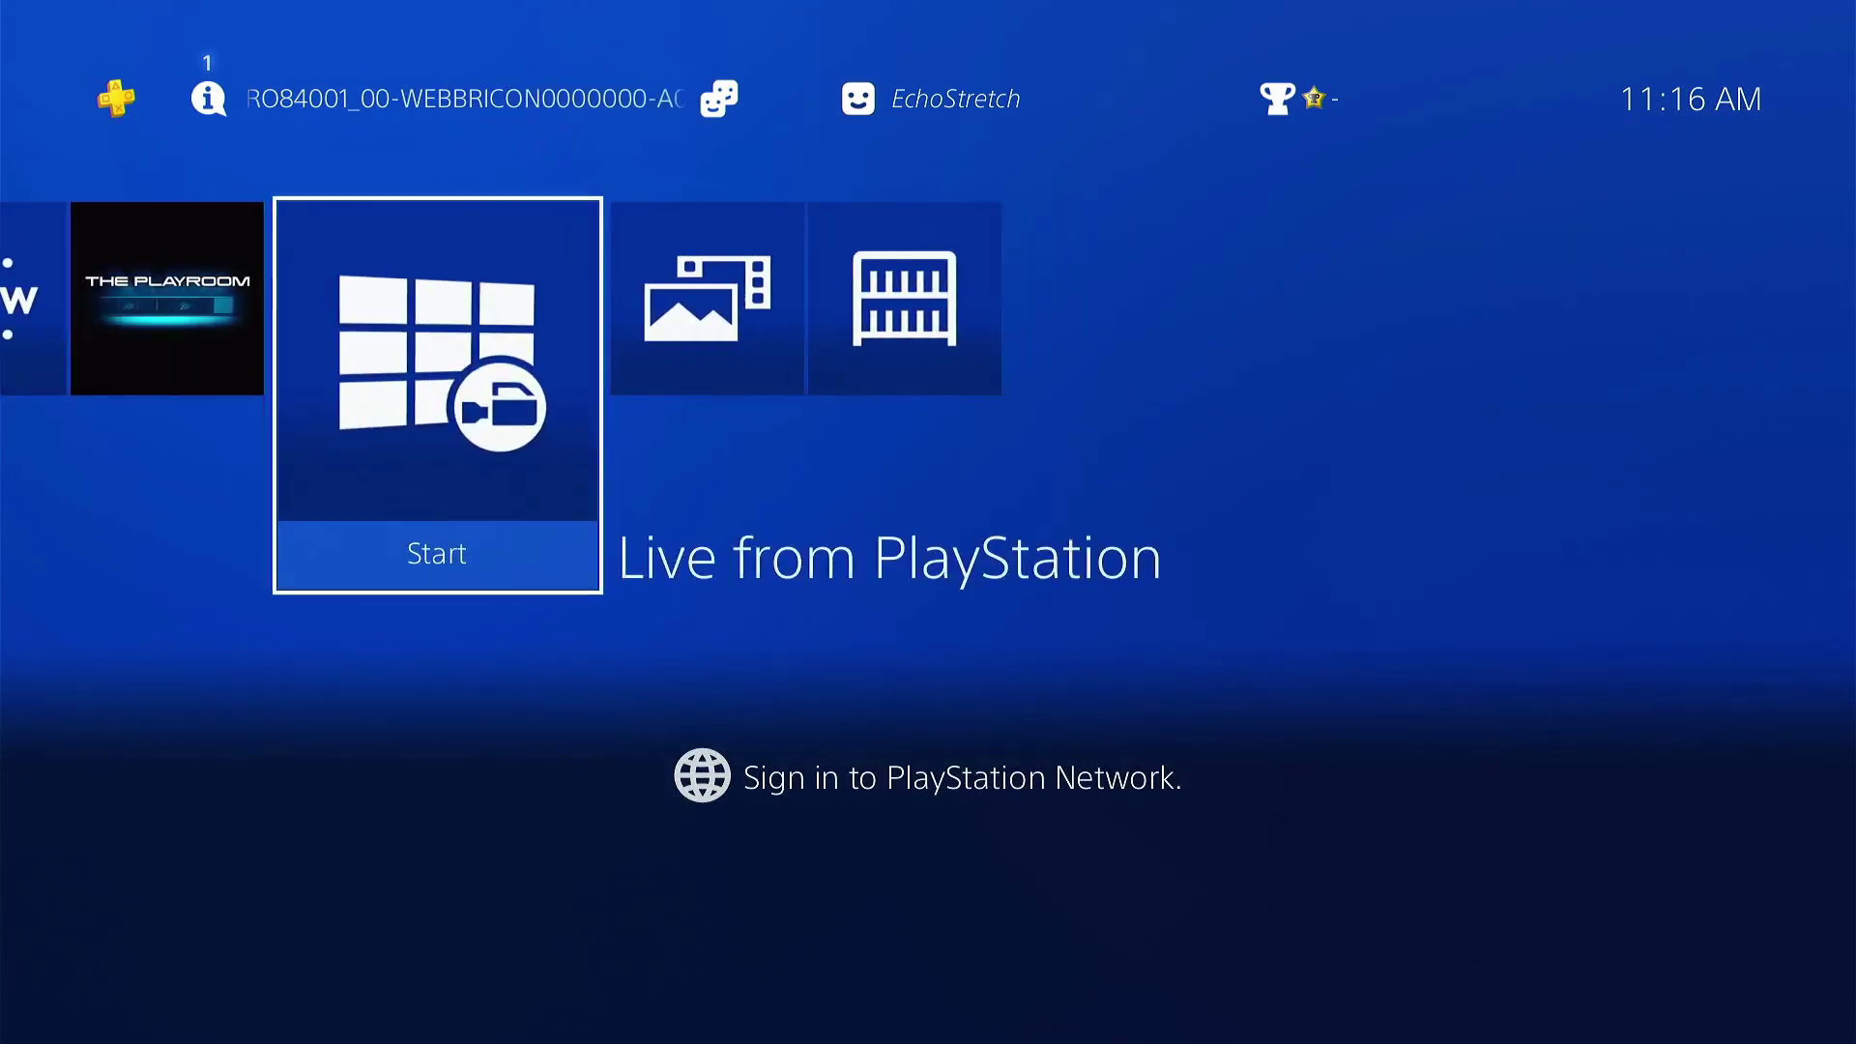
key("Right")
key("Left")
key("Left")
key("Left")
key("Left")
key("Left")
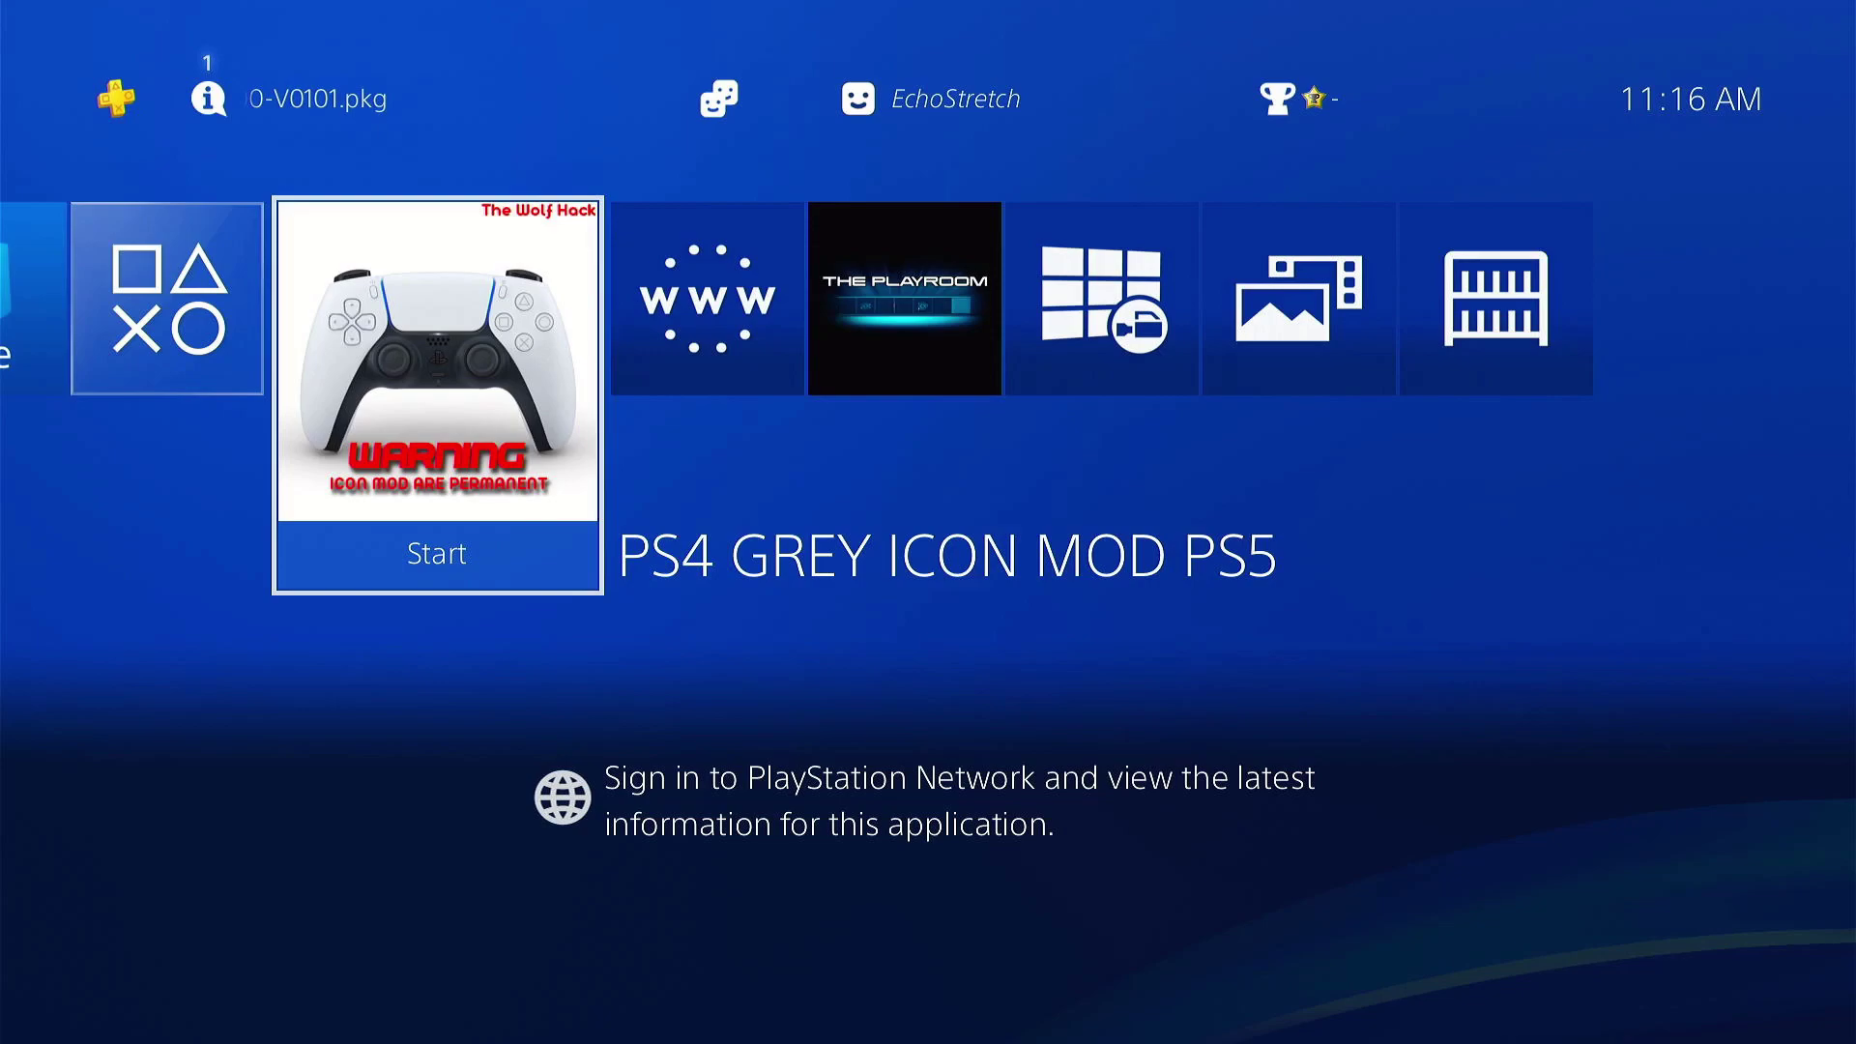
Start PS4 GREY ICON MOD PS5 and enlarge the application display area to fit the TV screen
key("Return")
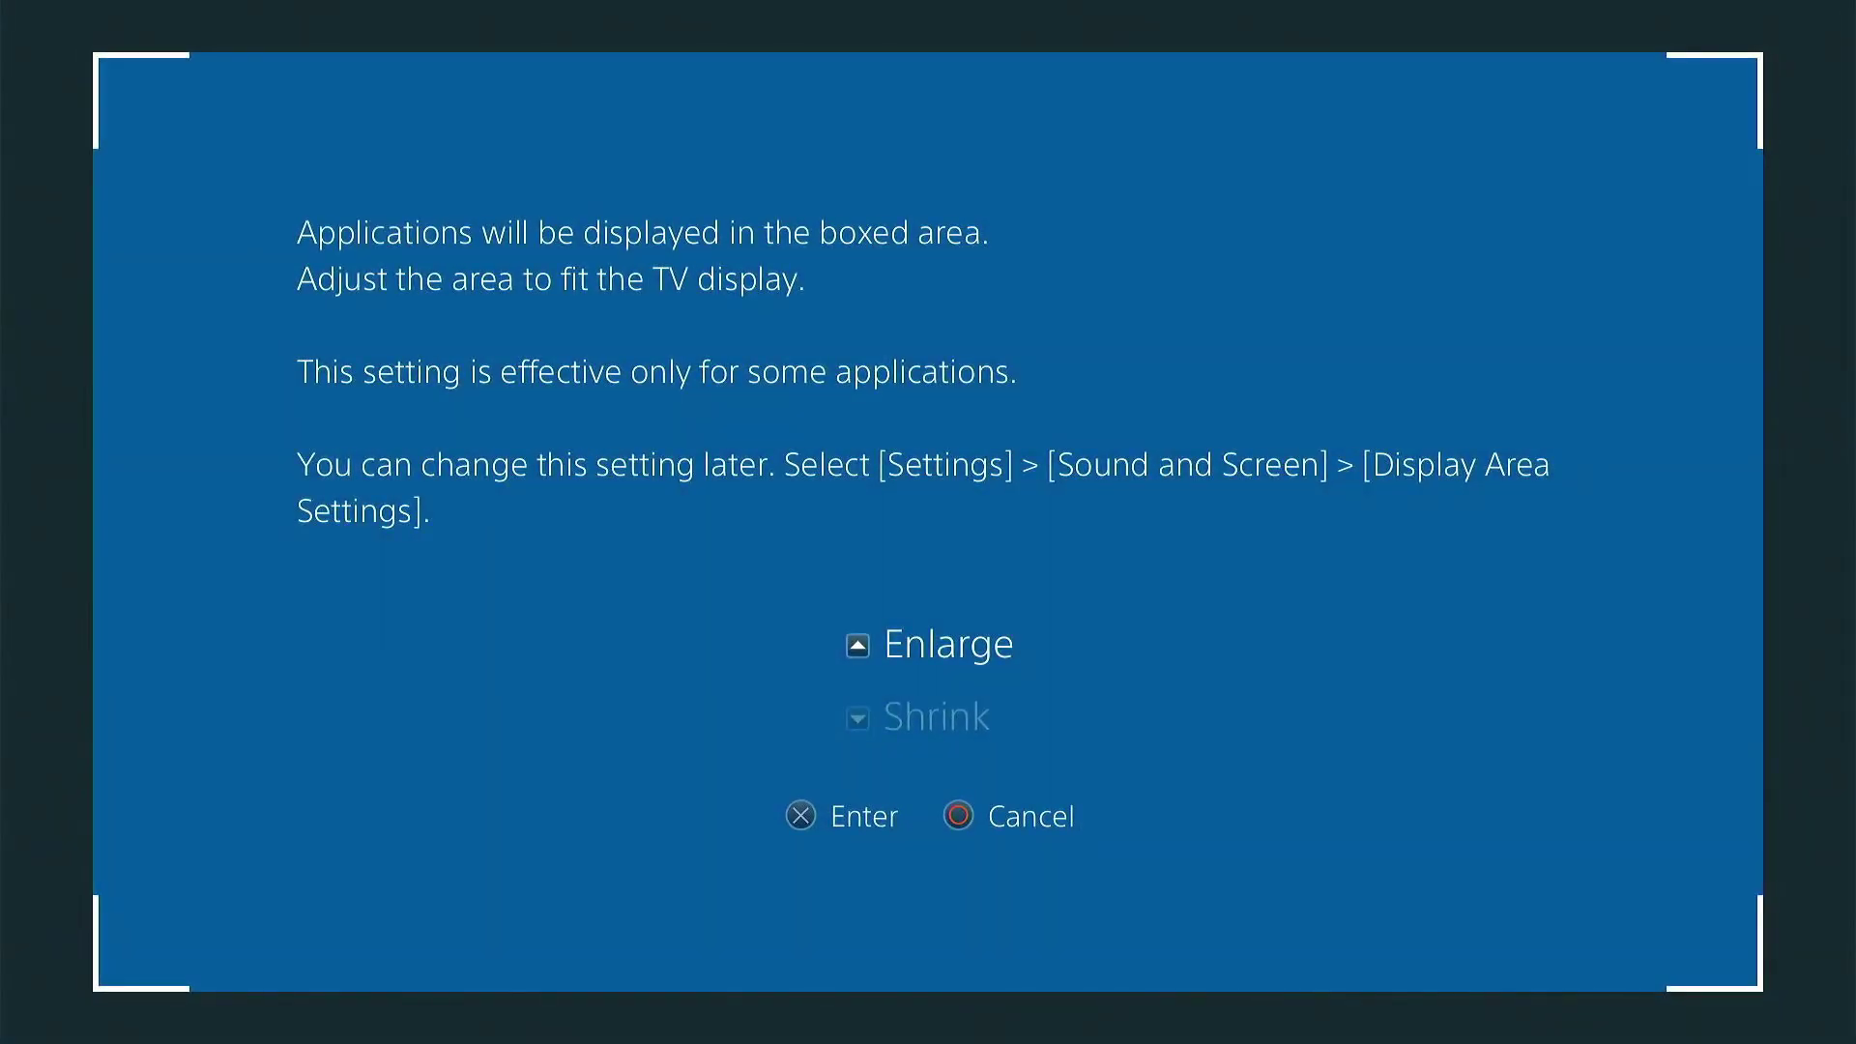
key("Up")
key("Up")
key("Up")
key("Up")
key("Up")
key("Up")
key("Up")
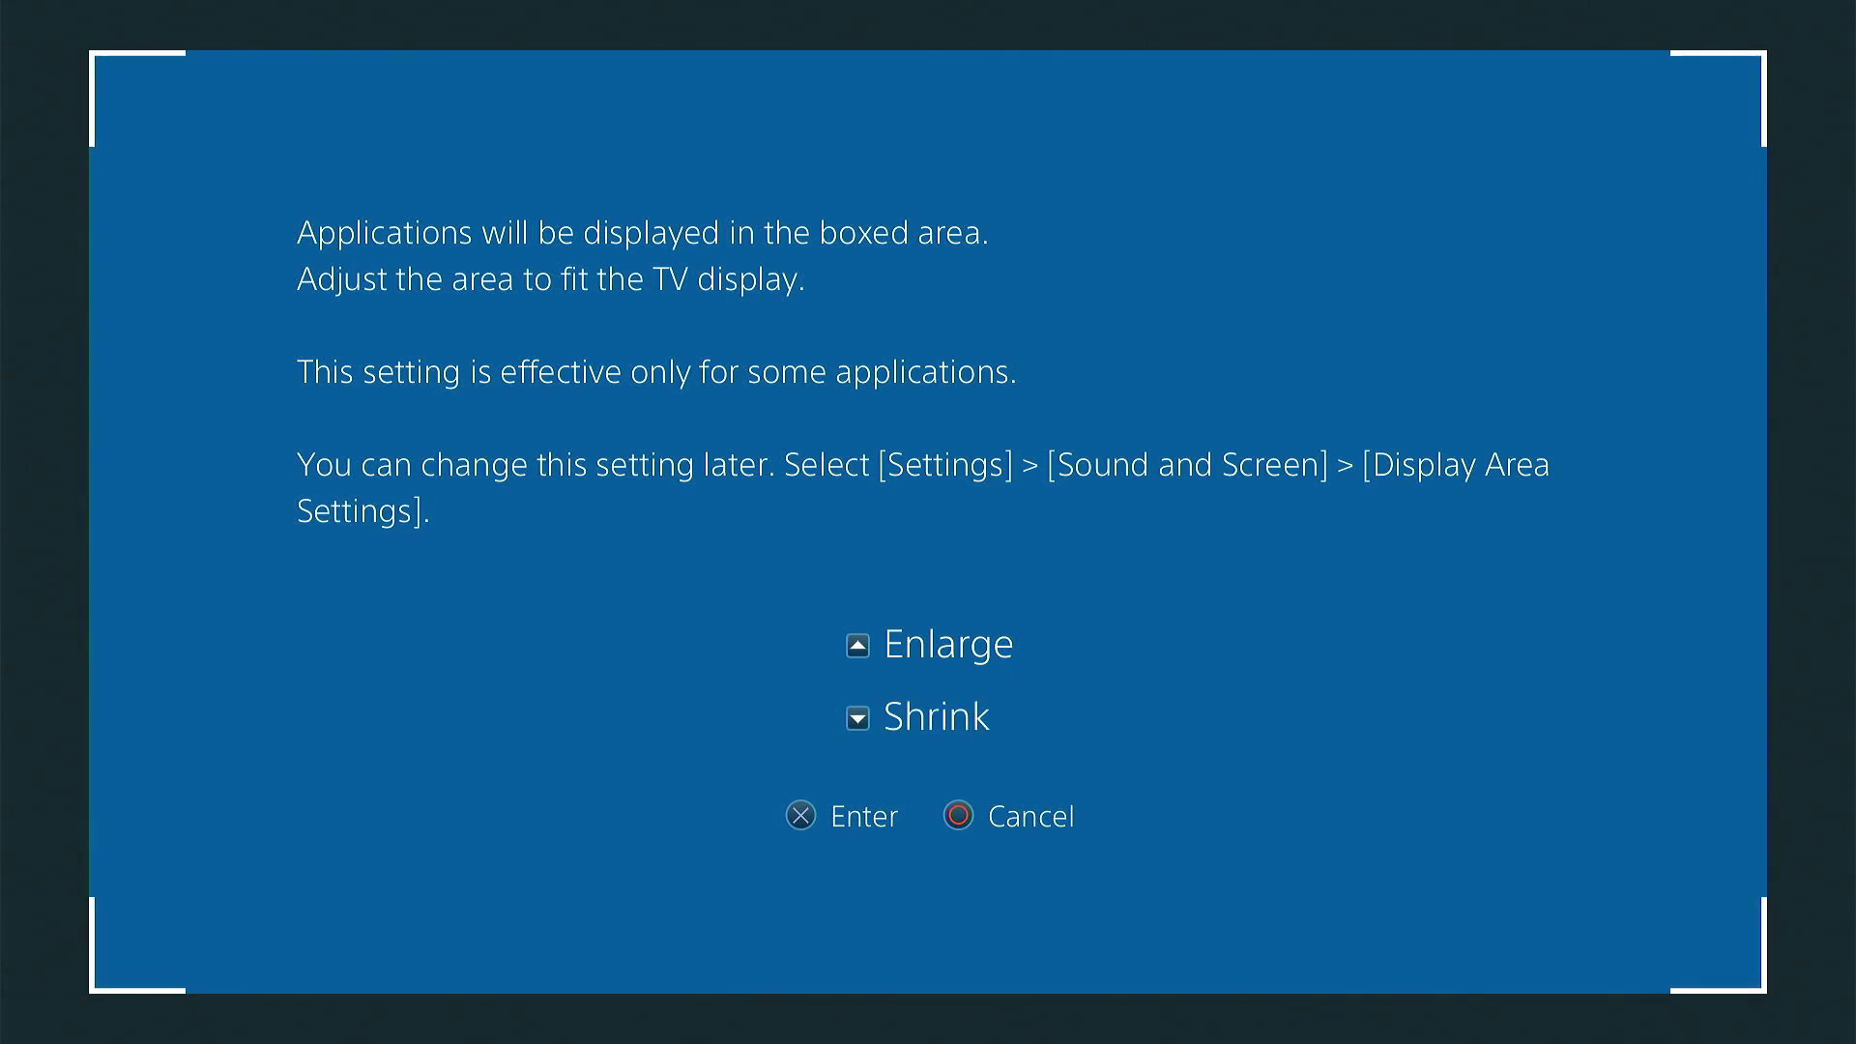
key("Up")
key("Up")
key("Up")
key("Up")
key("Up")
key("Up")
key("Up")
key("Up")
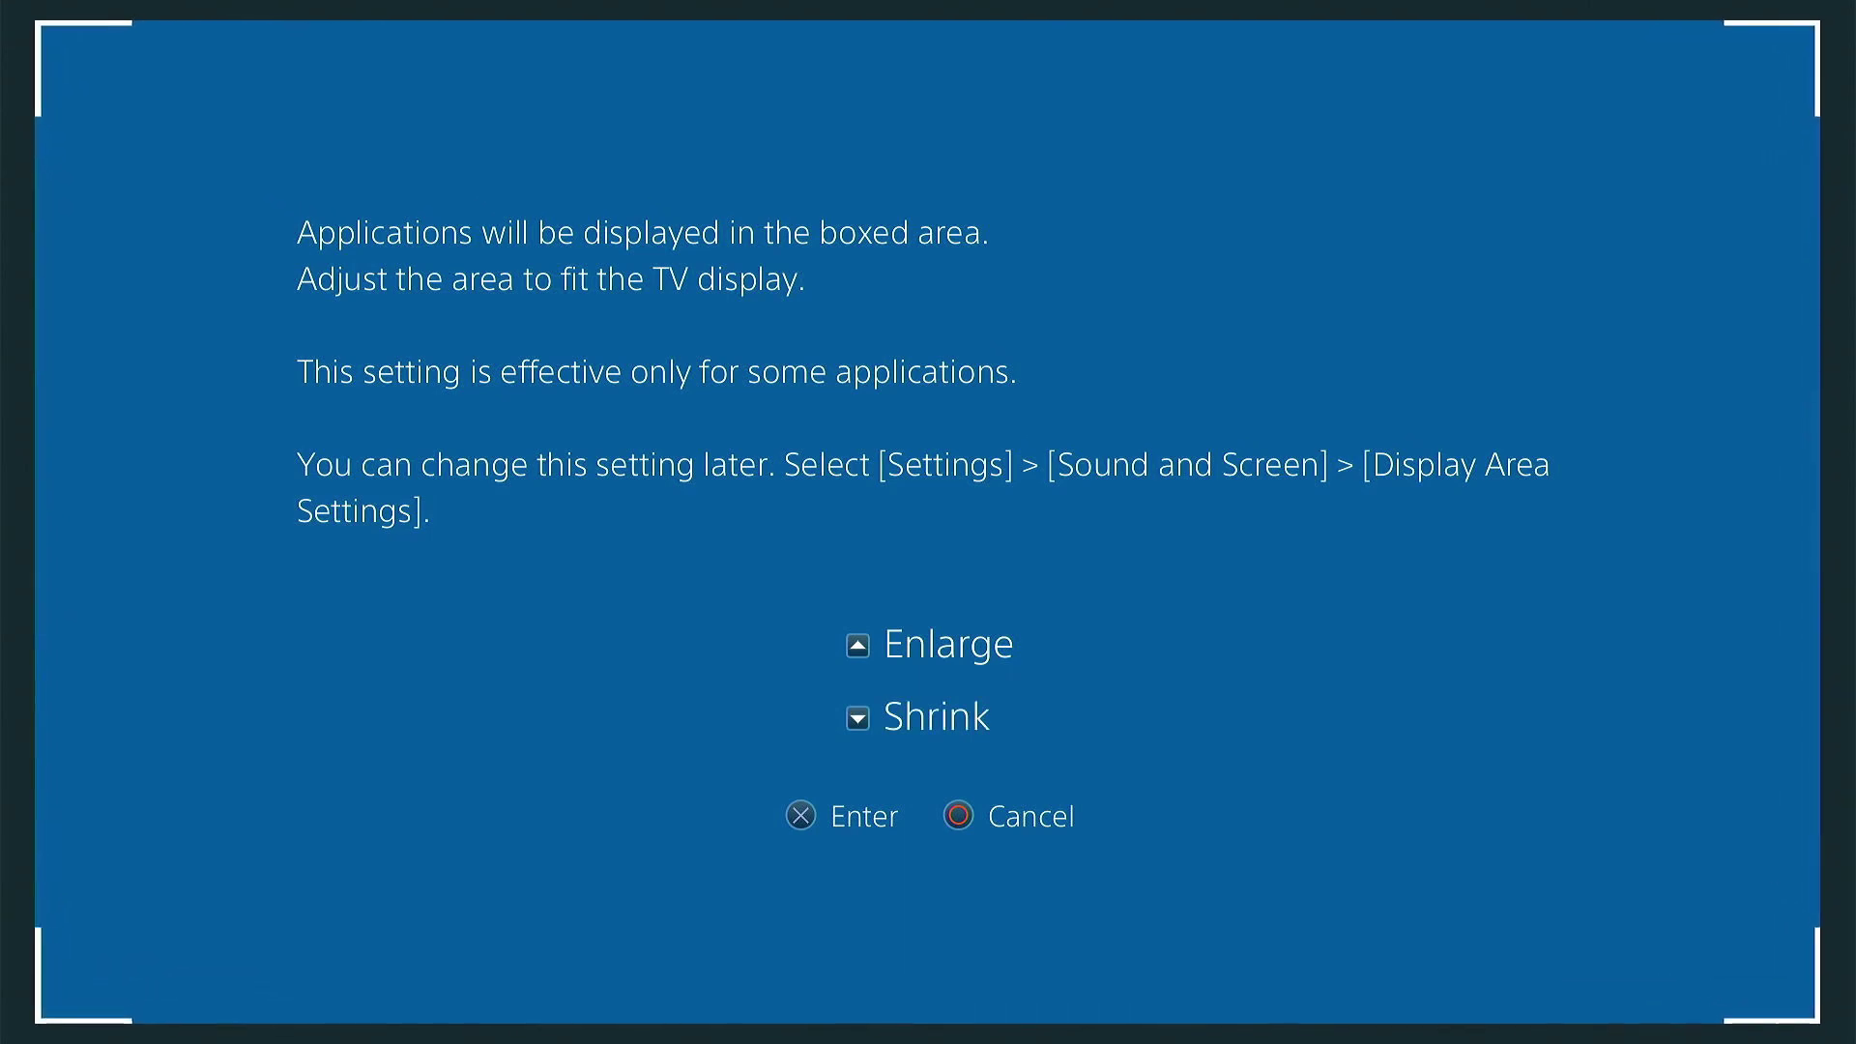
key("Up")
key("Up")
key("Up")
key("Up")
key("Up")
key("Up")
key("Up")
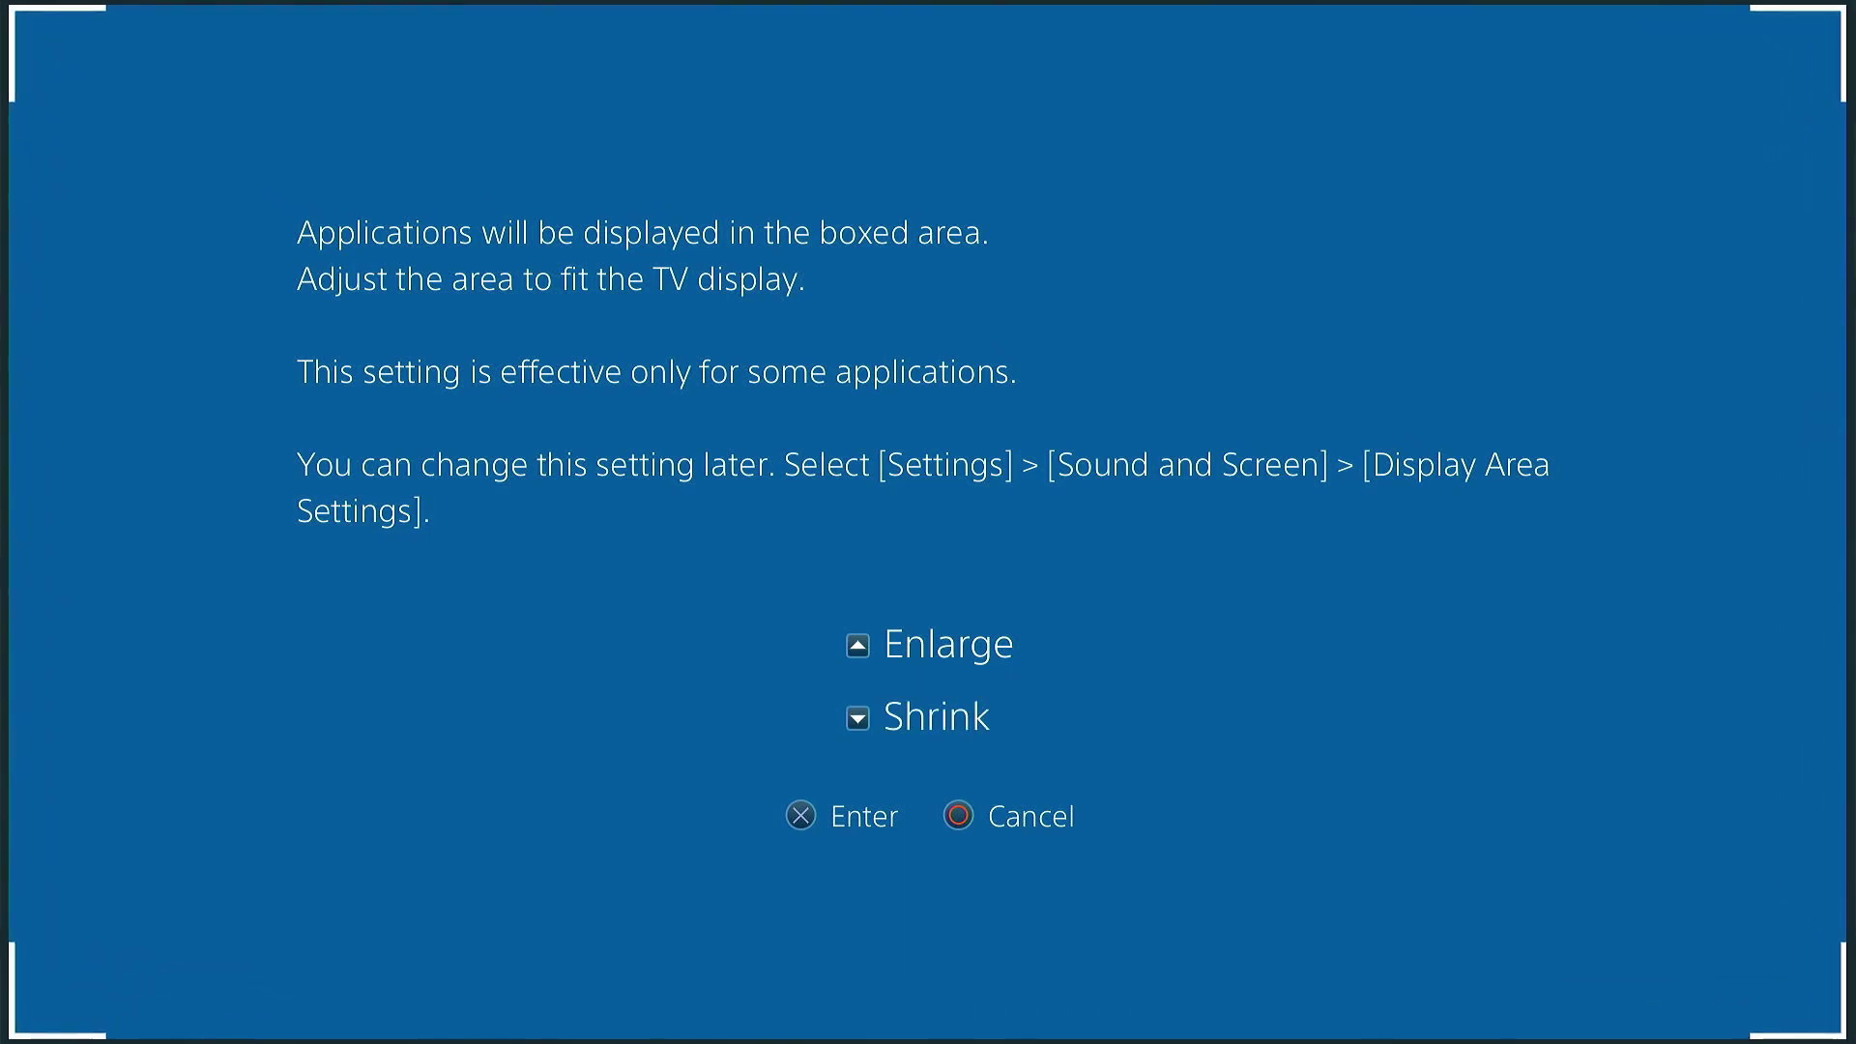
key("Up")
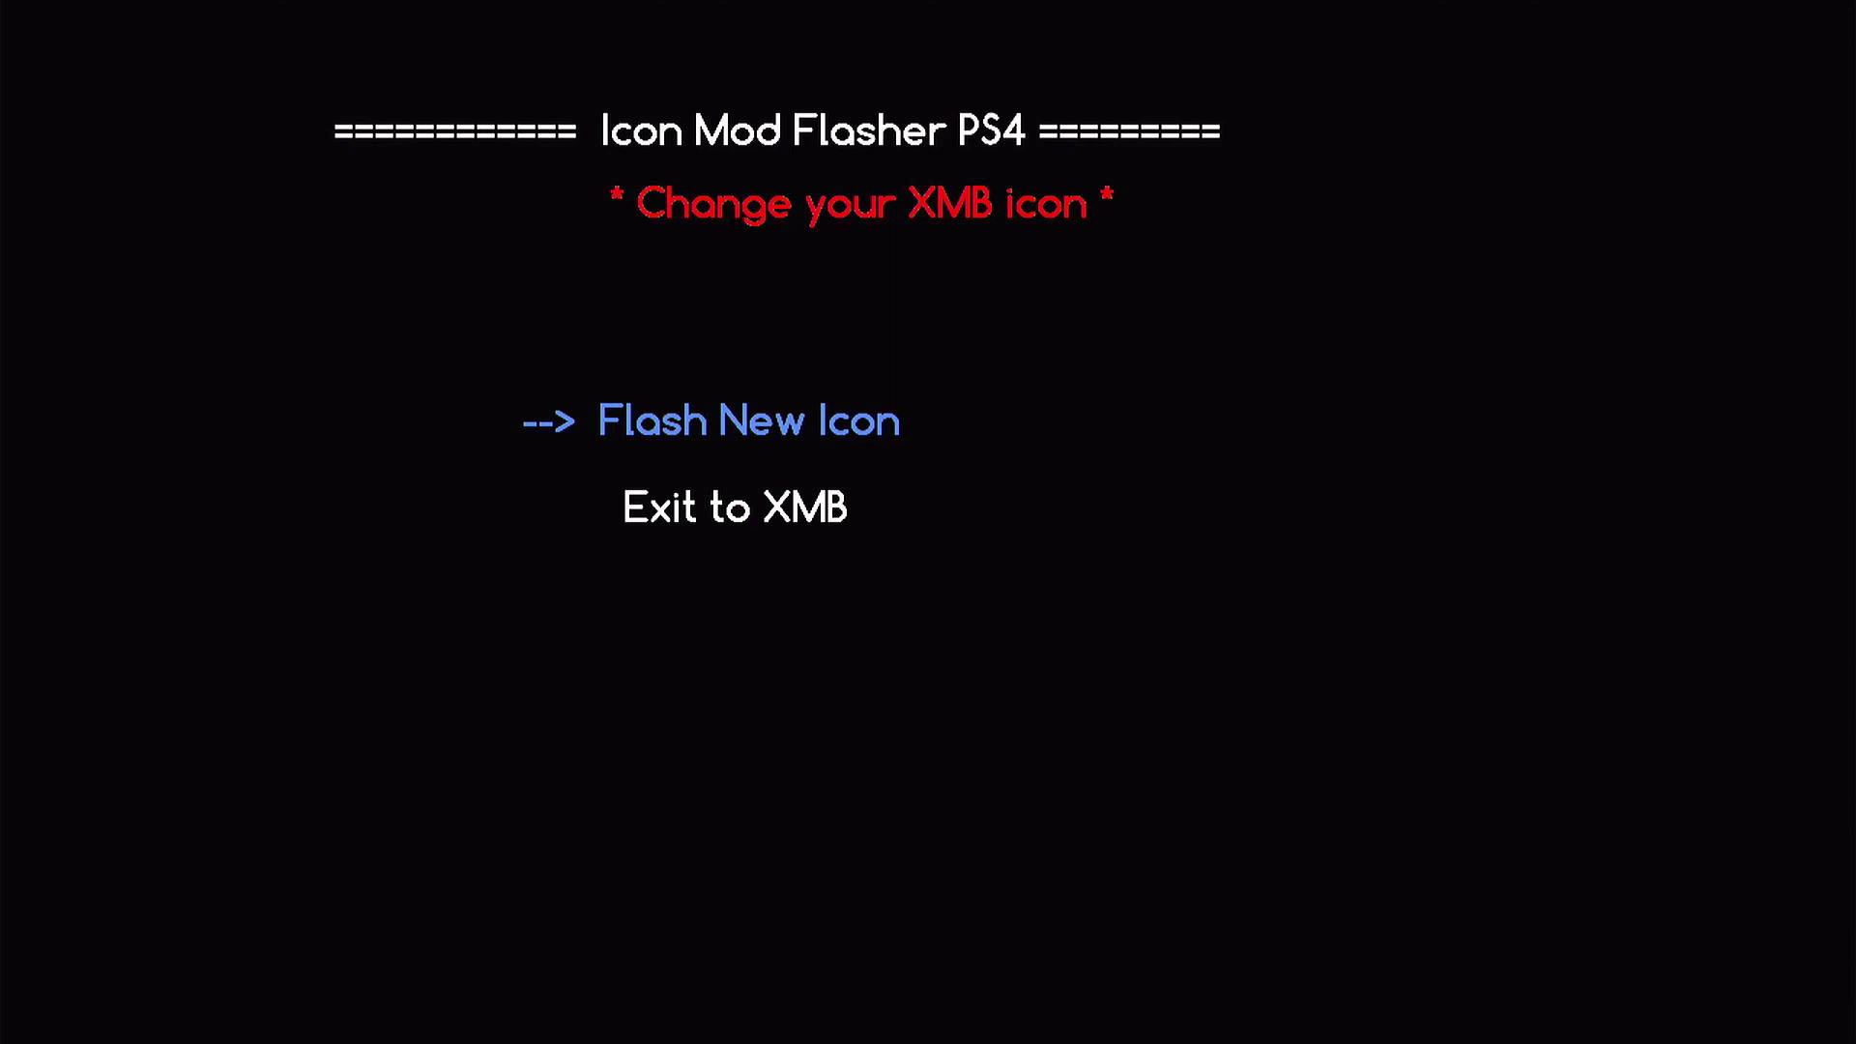
Flash the new icons with Icon Mod Flasher PS4 and log in as the existing user
key("Return")
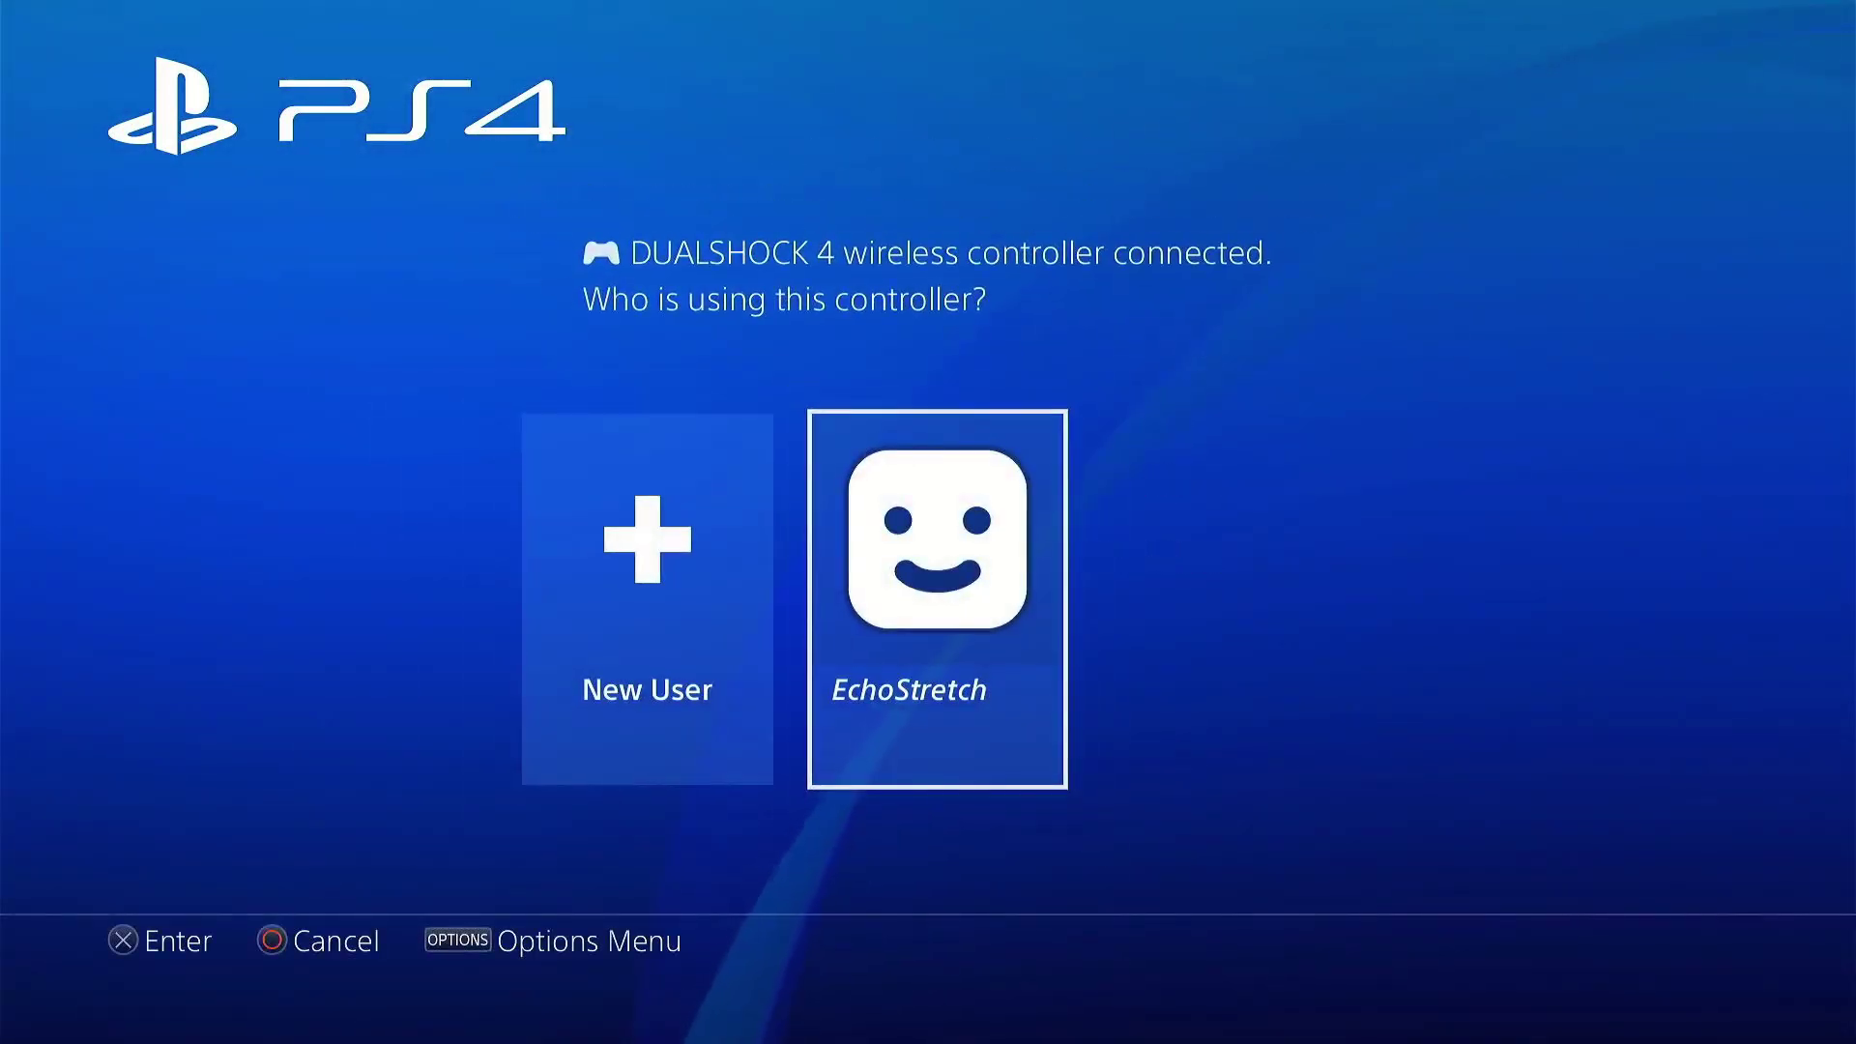
key("Return")
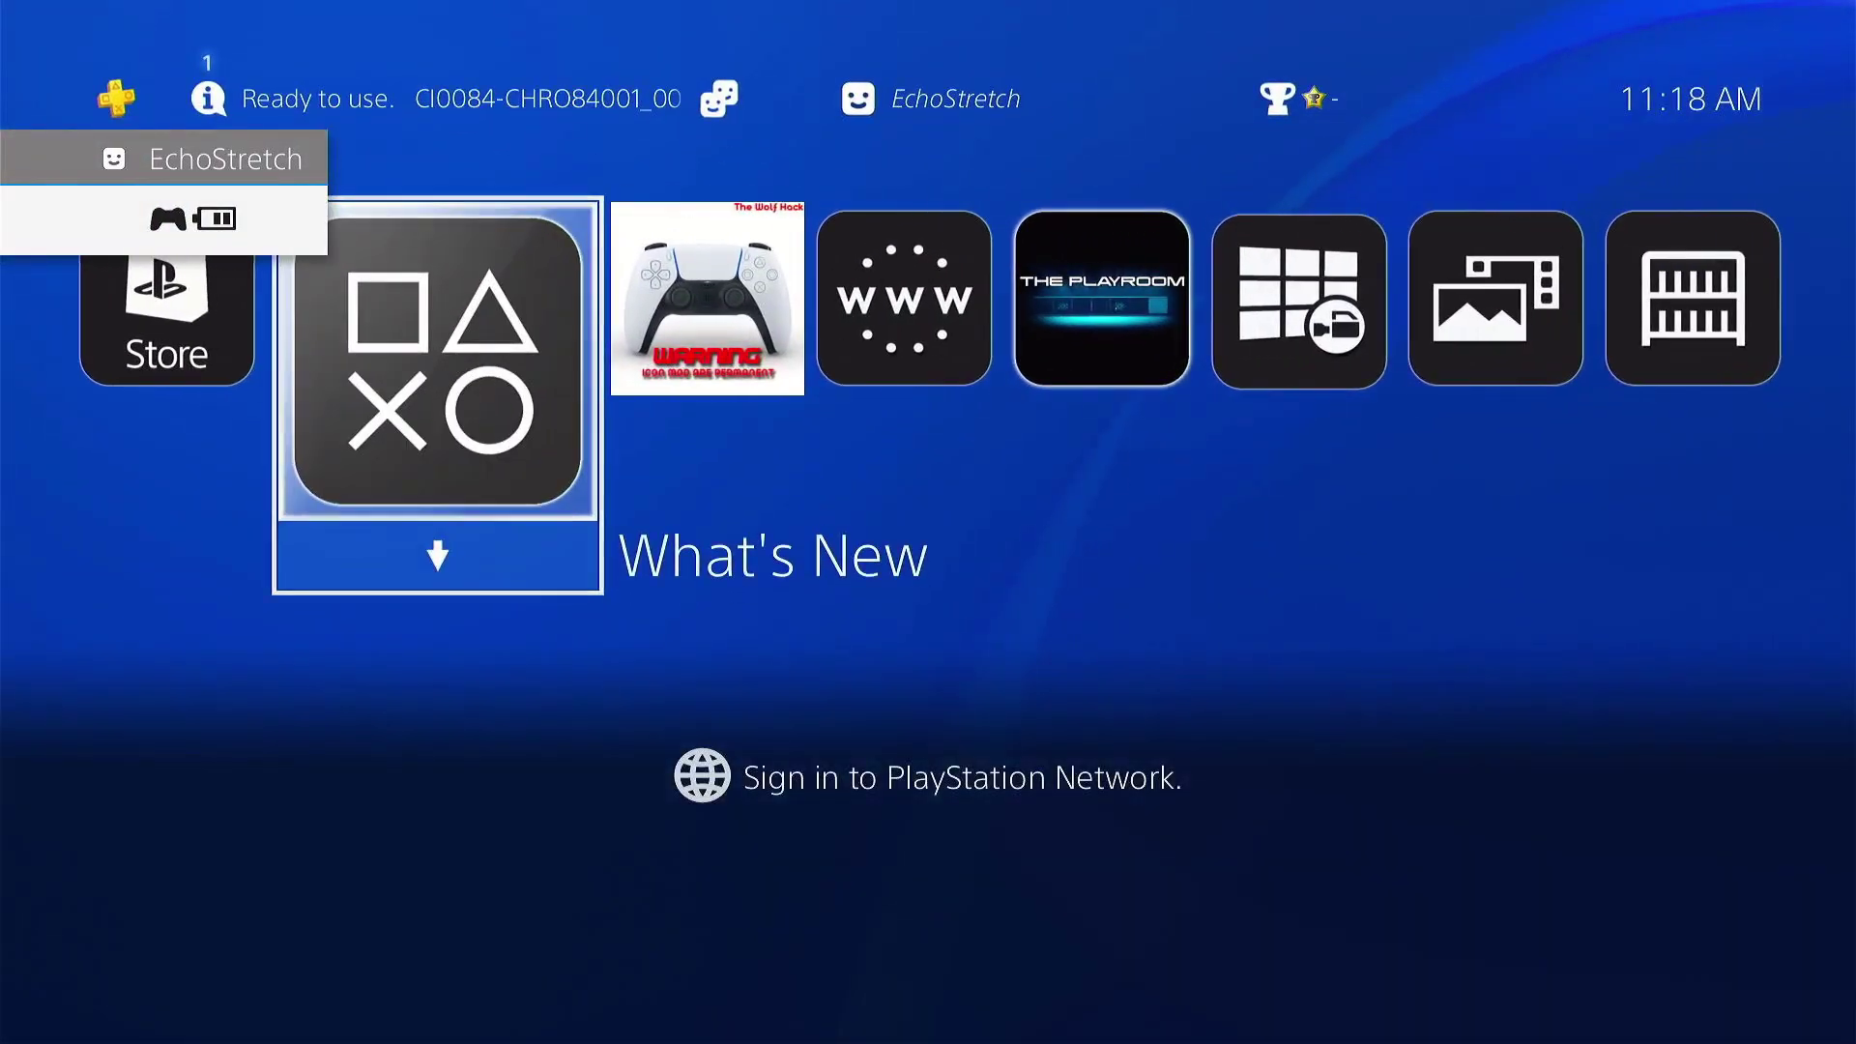
Look over the flashed icons along the home screen as far as the Library
key("Right")
key("Right")
key("Right")
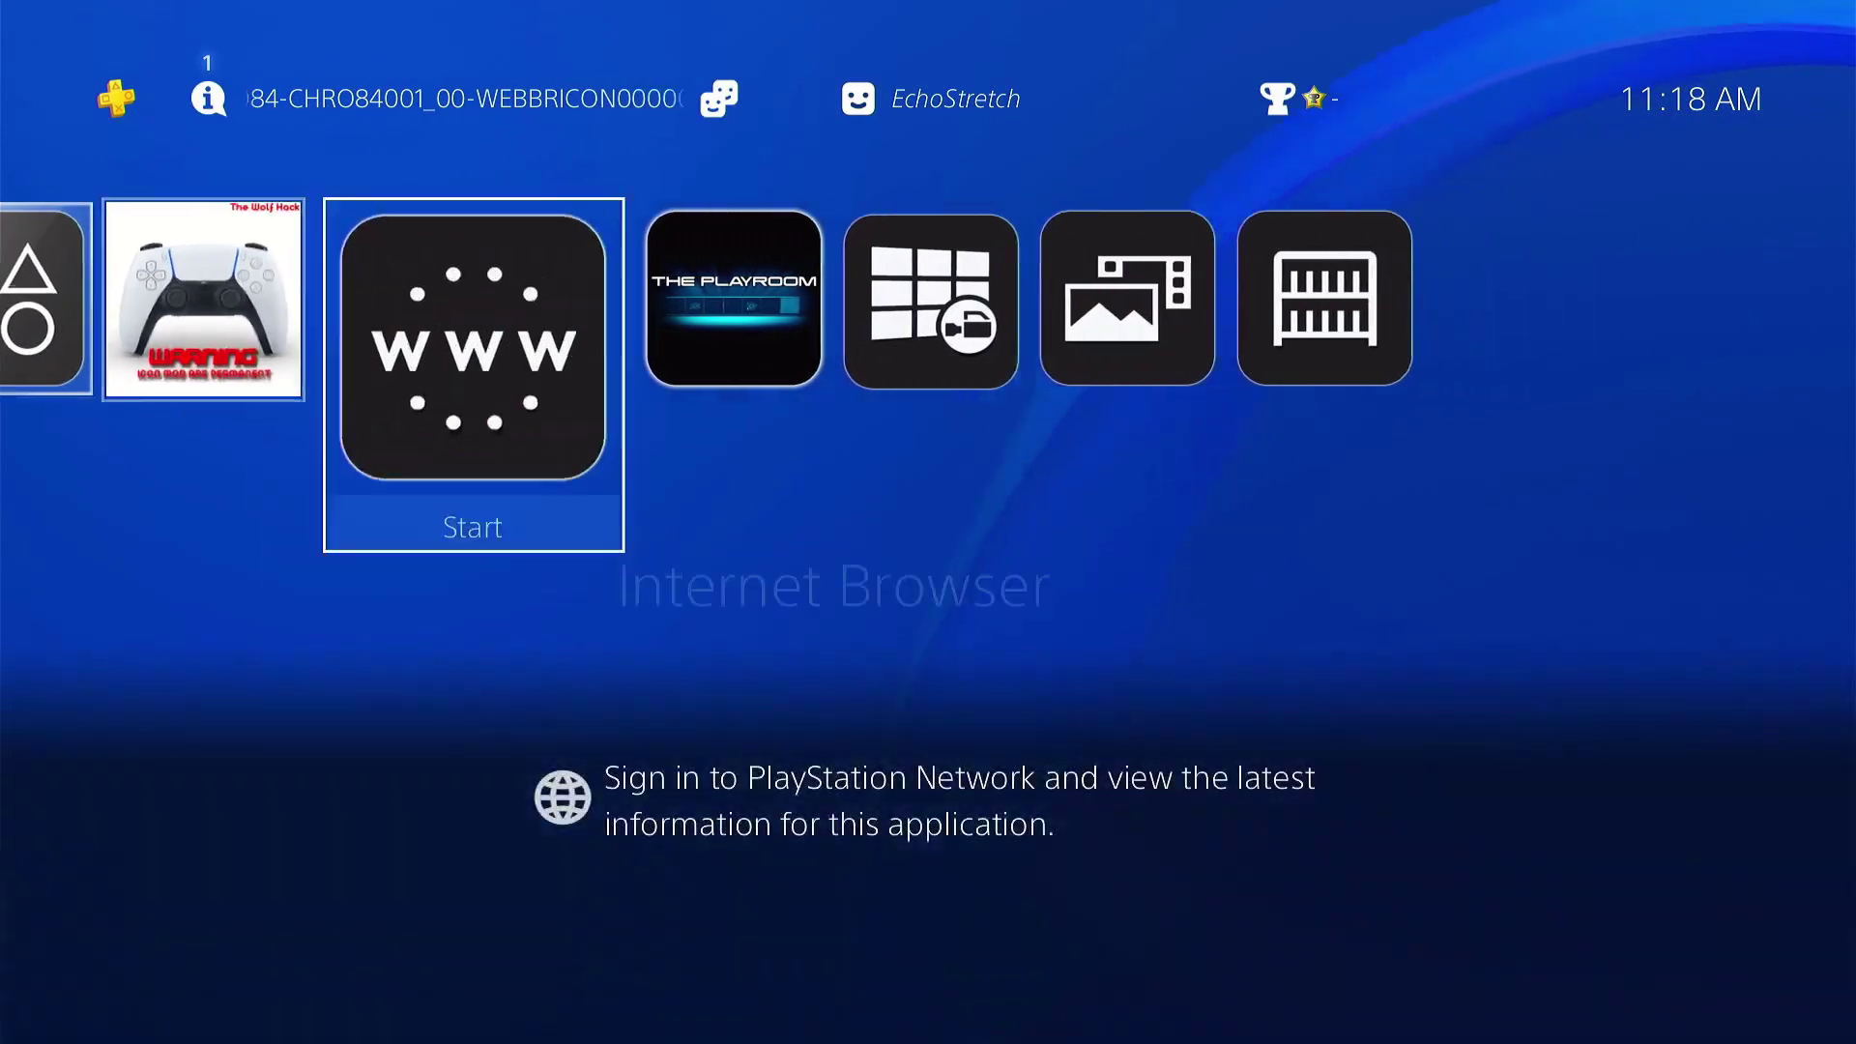
key("Right")
key("Right")
key("Right")
View the icons under All, Games and Applications in the Library, and go back along the home screen
key("Return")
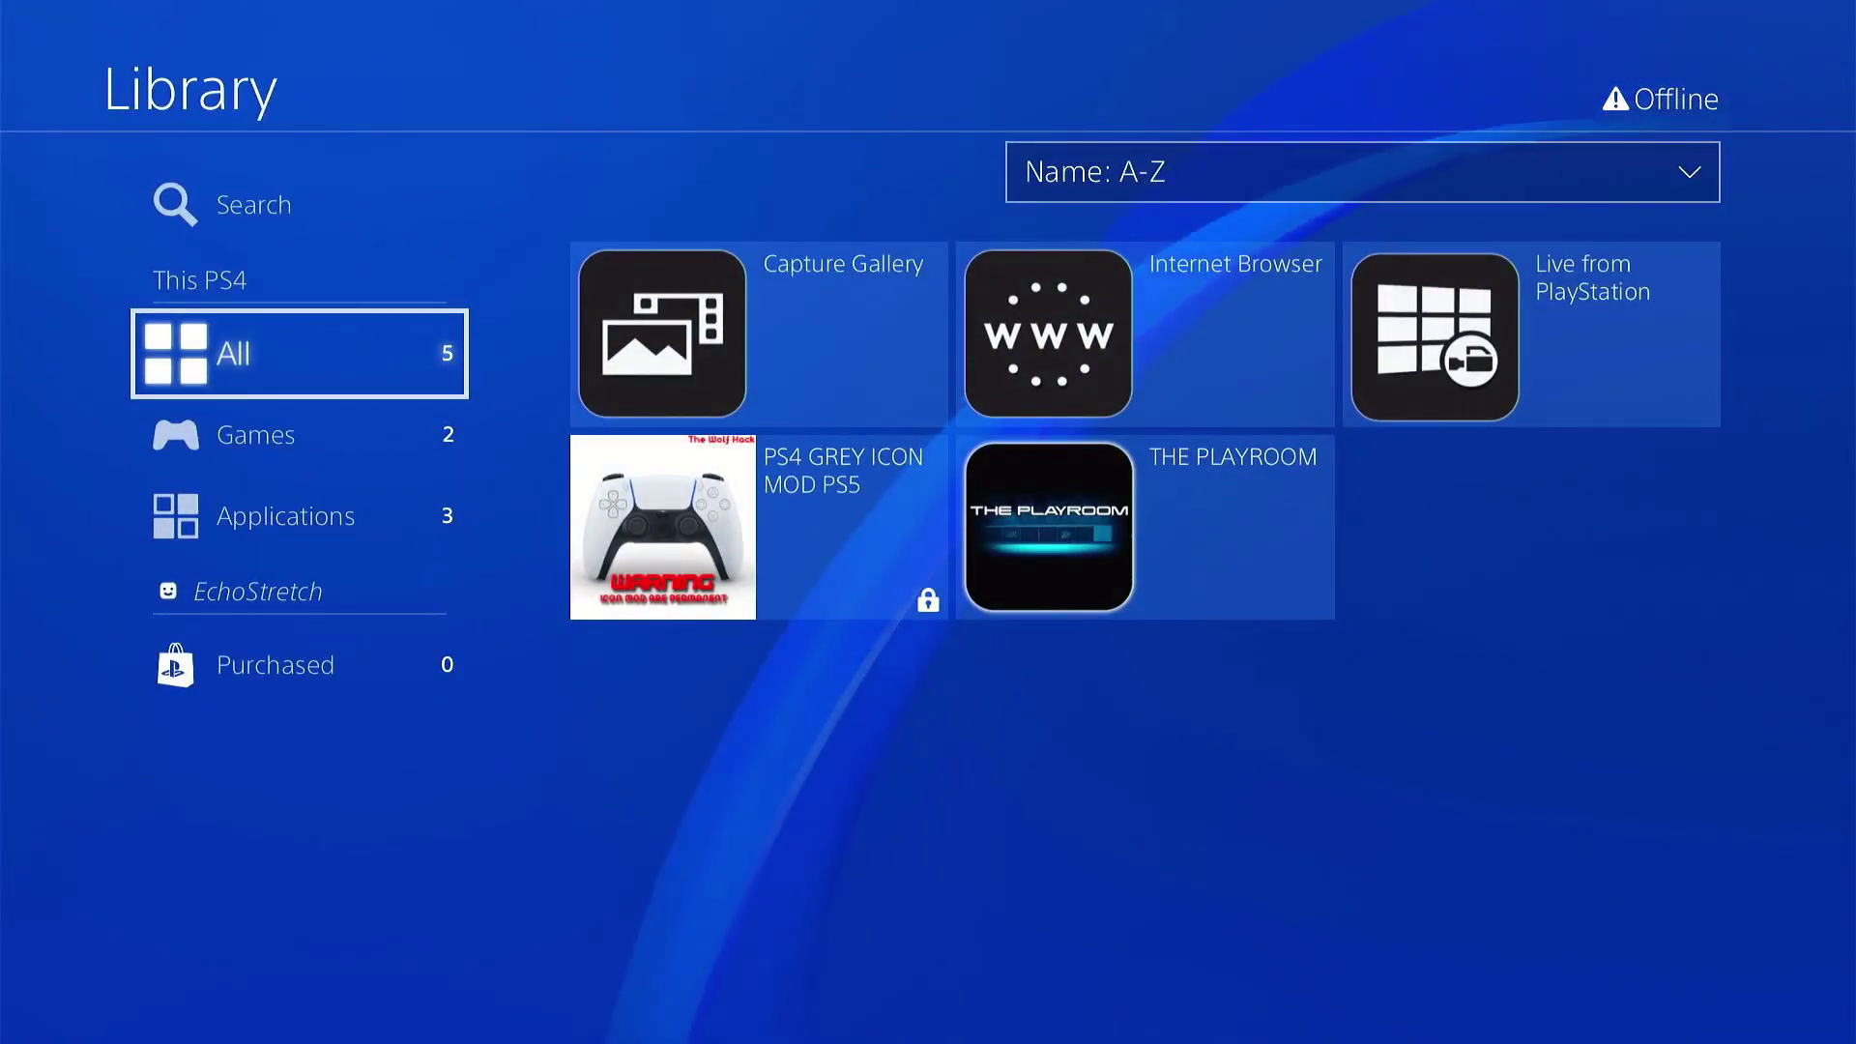
key("Down")
key("Down")
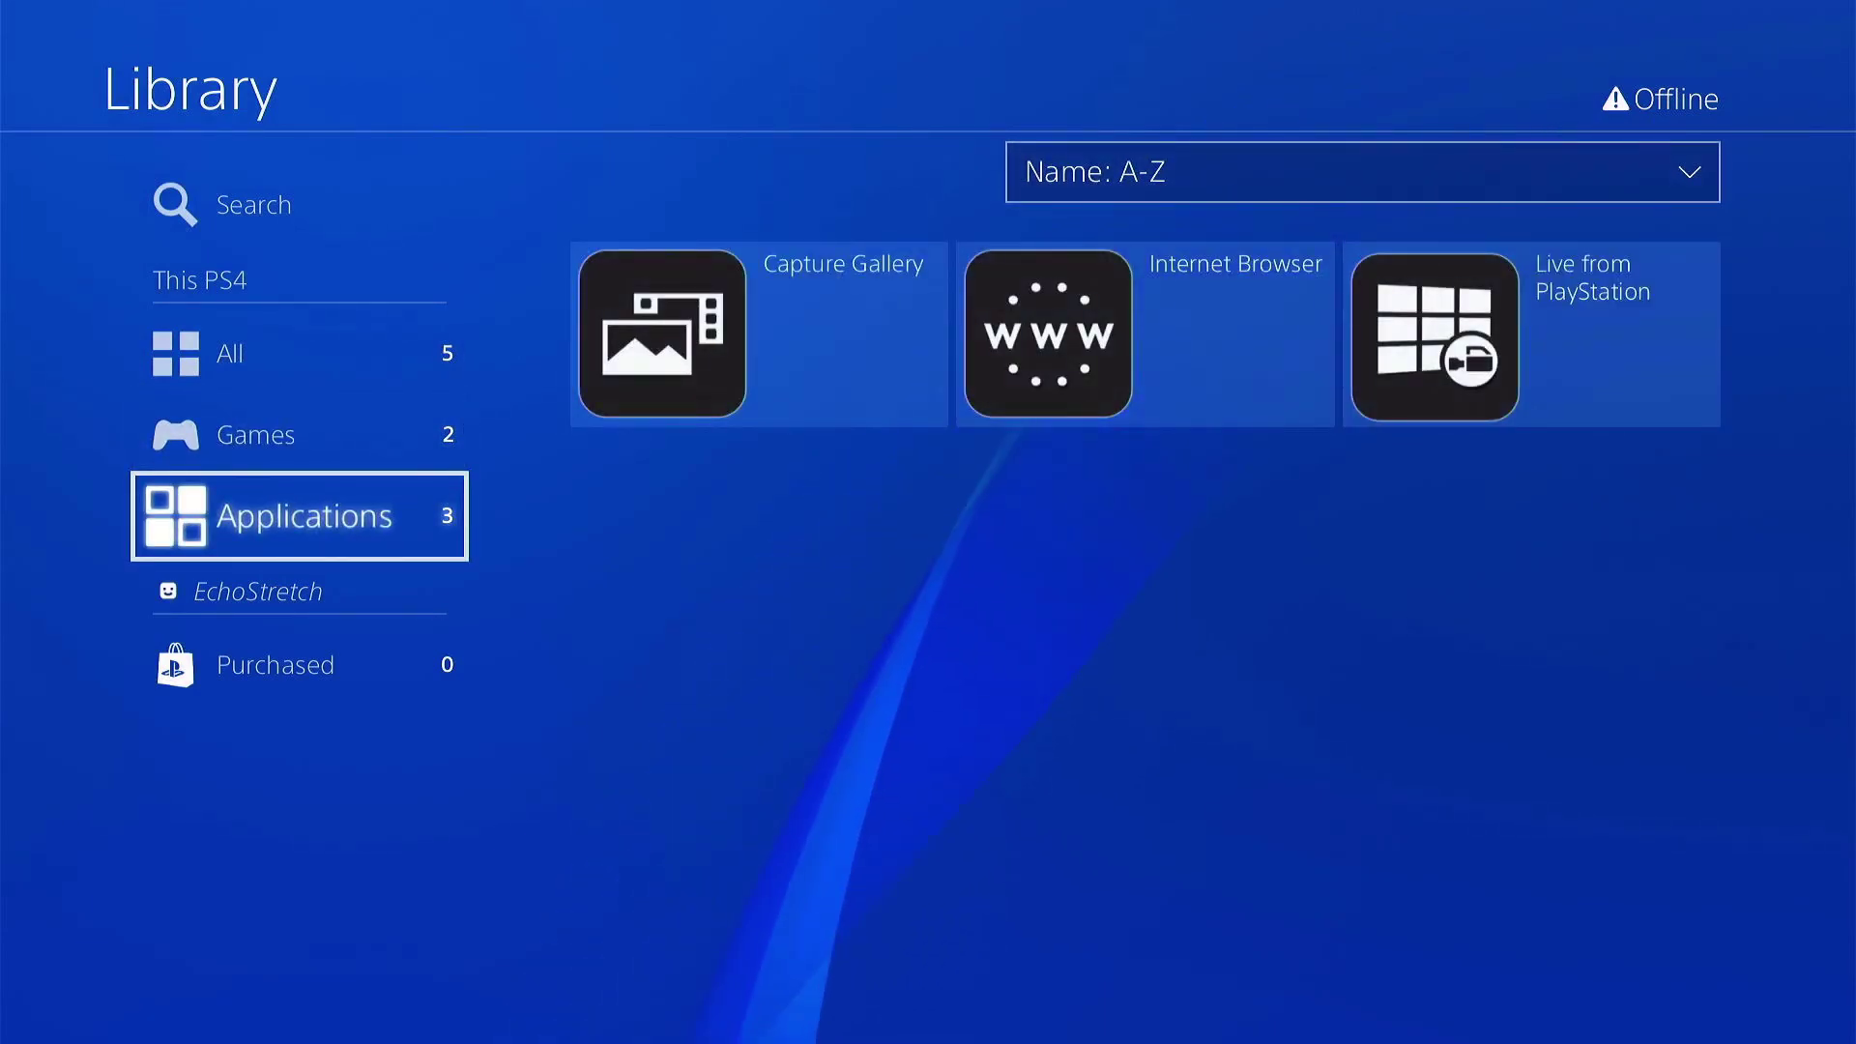
key("Escape")
key("Left")
key("Left")
key("Left")
key("Left")
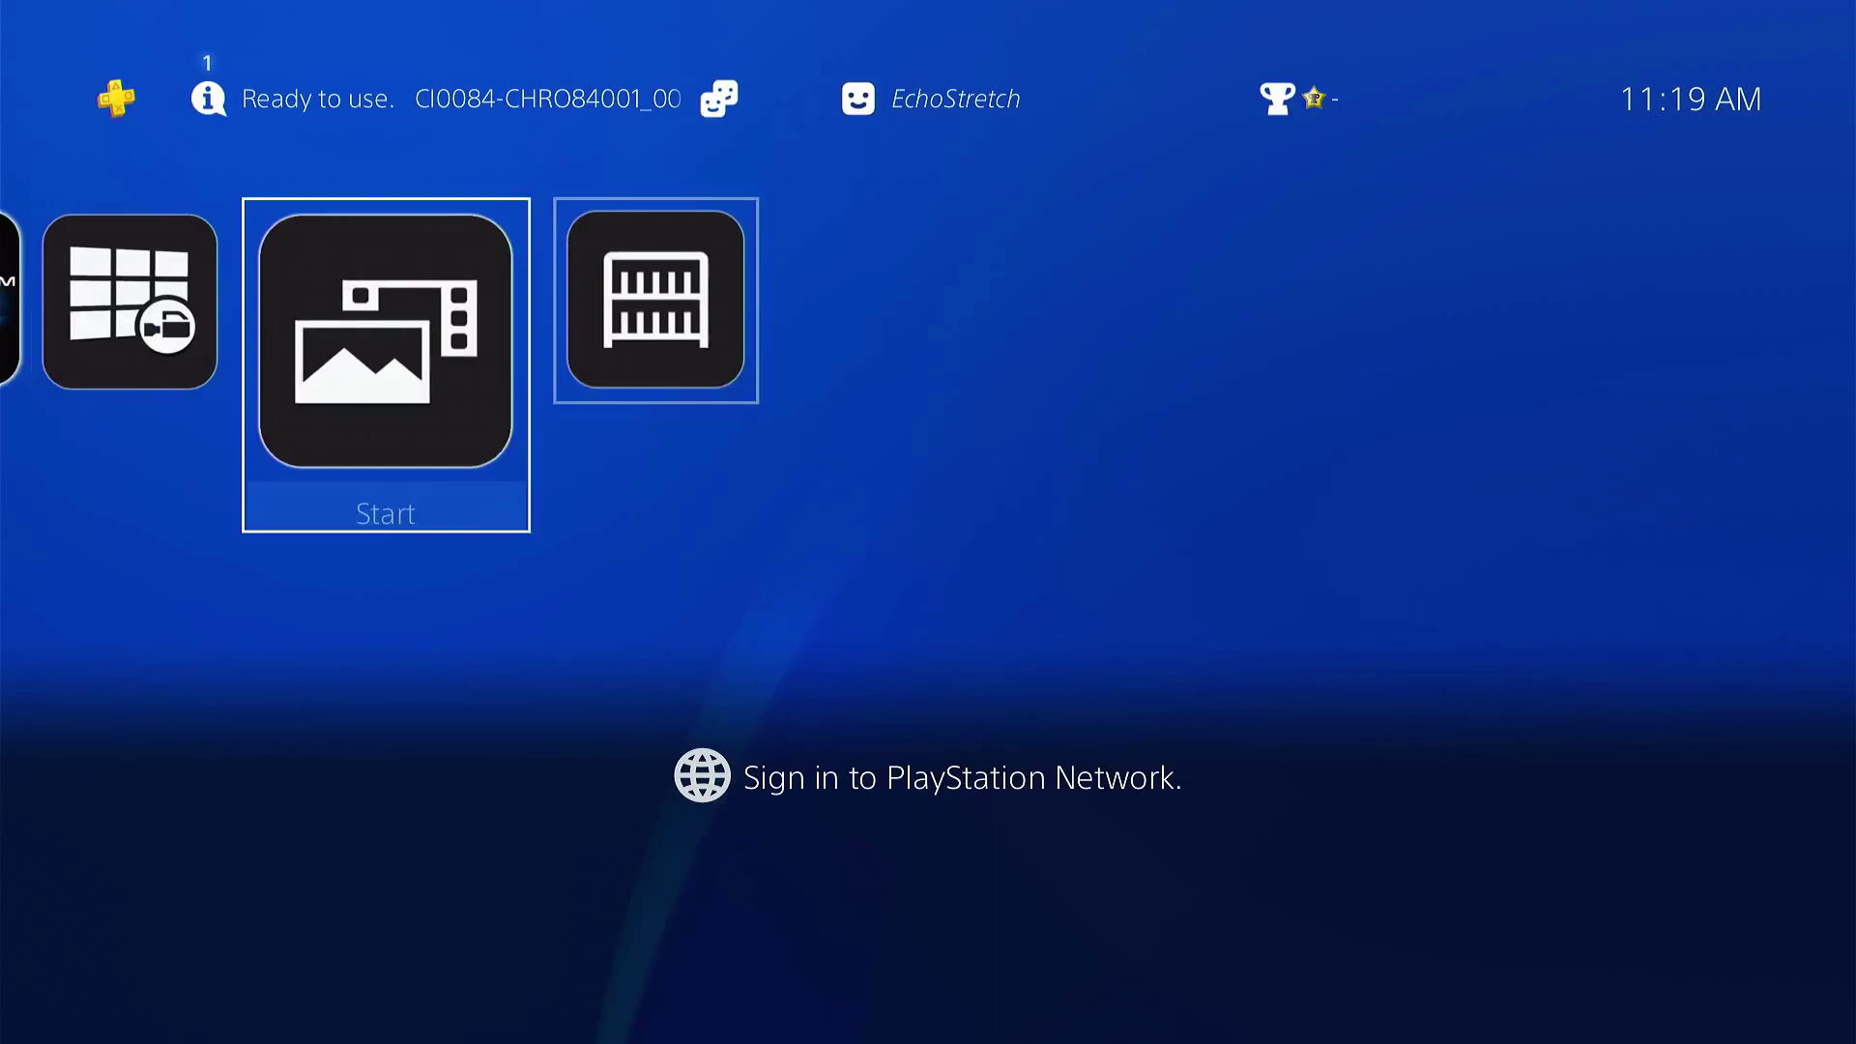
key("Left")
key("Left")
key("Left")
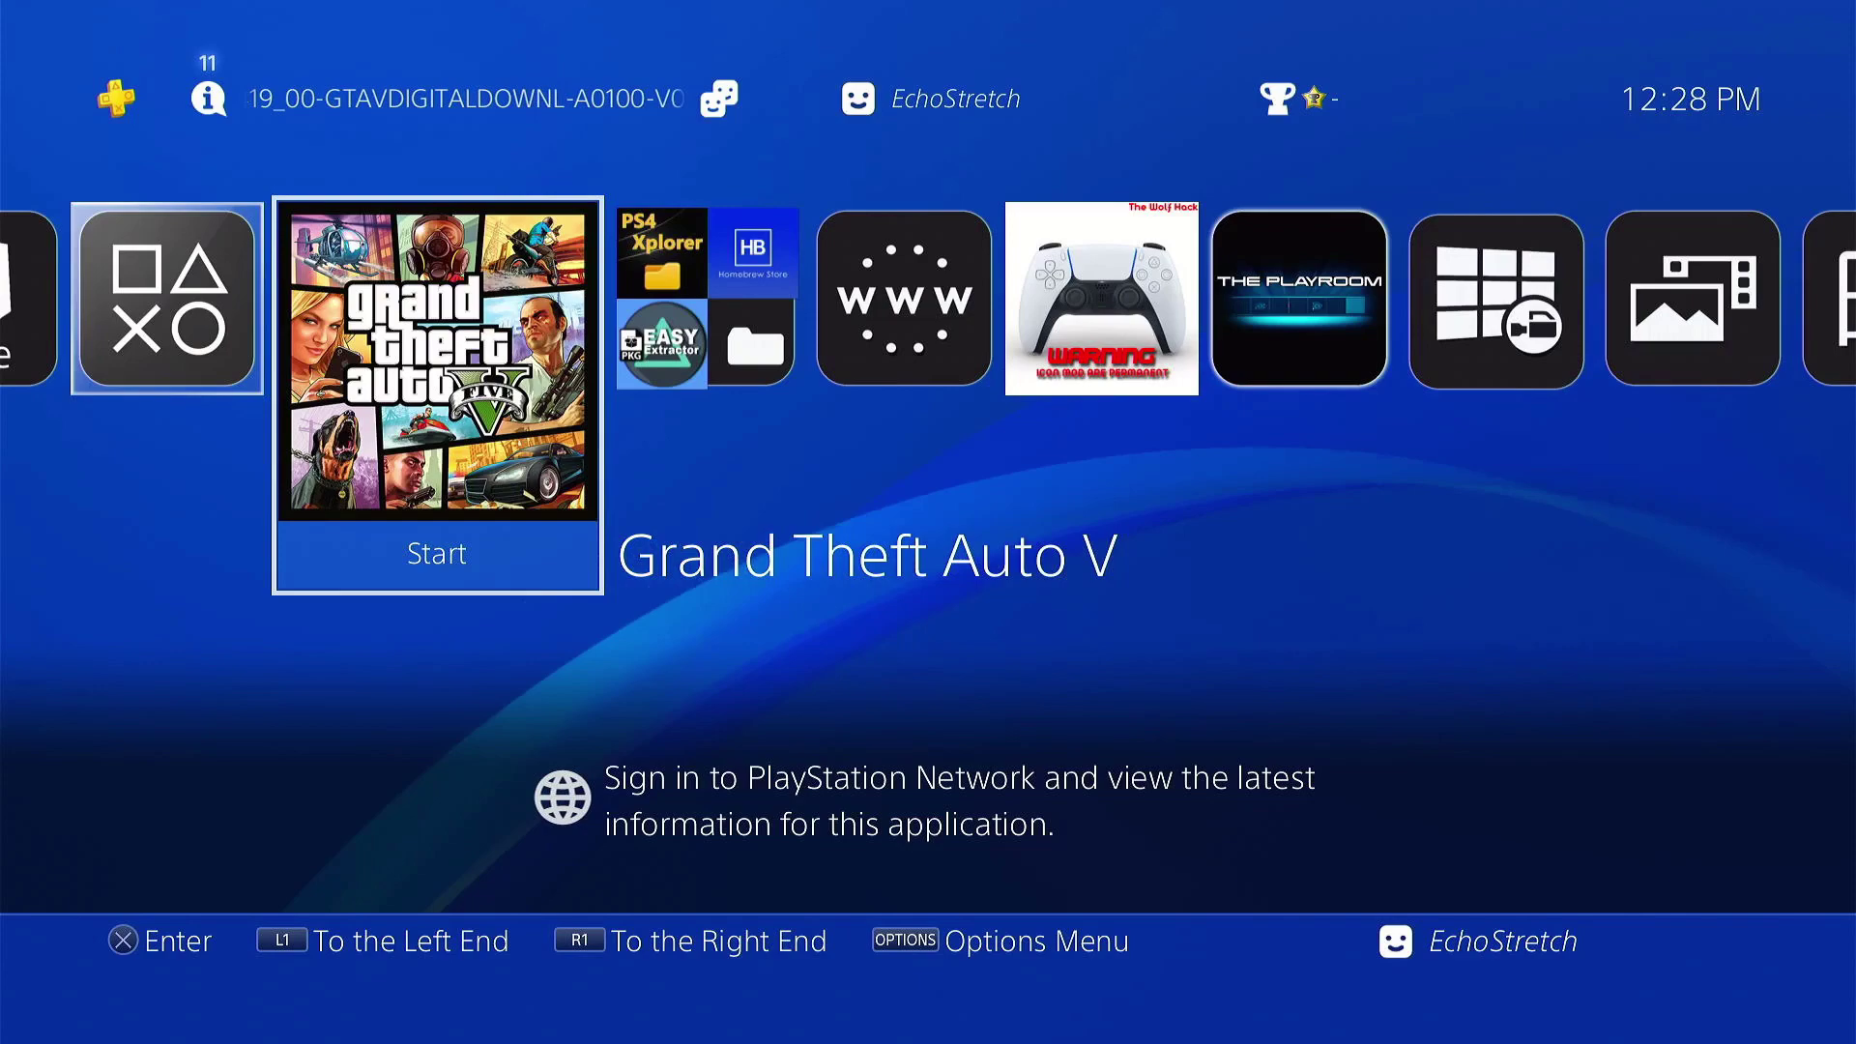
Look through the icons in the Apps folder from PS4 Xplorer to Netflix, and close the folder
key("Return")
key("Right")
key("Down")
key("Right")
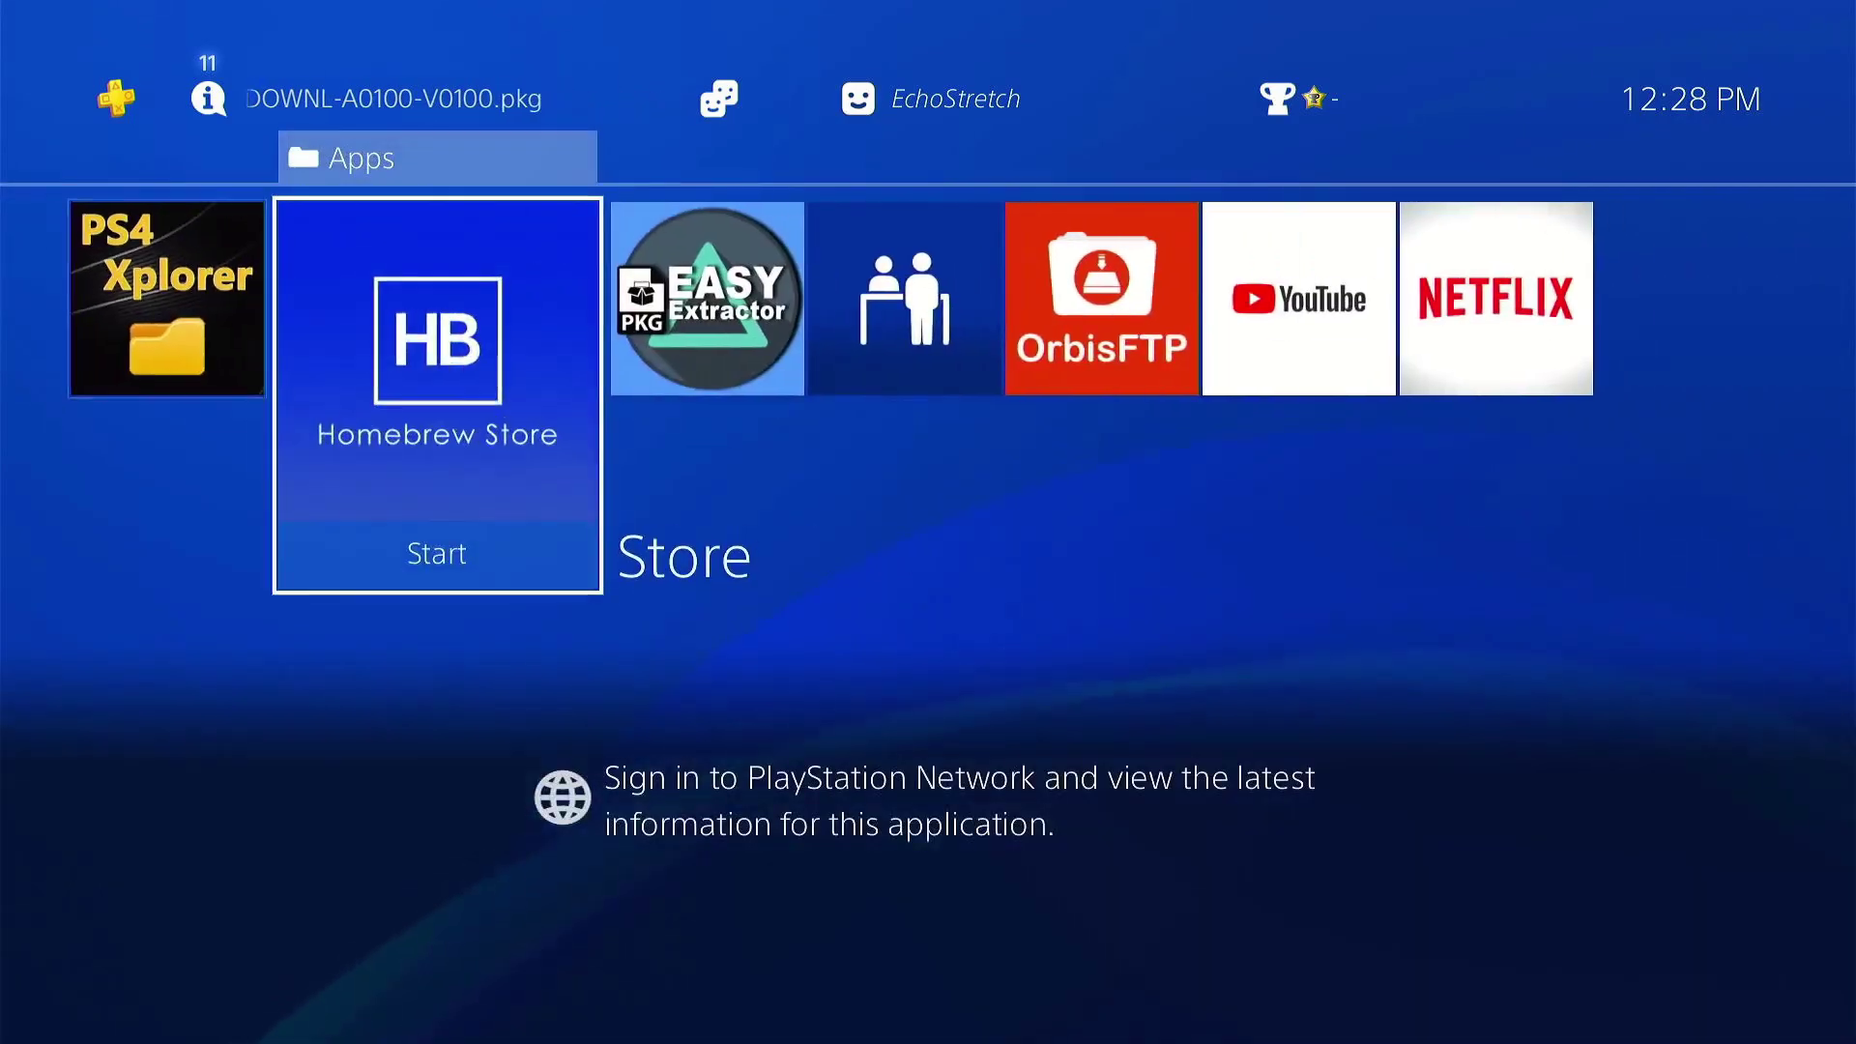
key("Right")
key("Right")
key("Right")
key("Right")
key("Right")
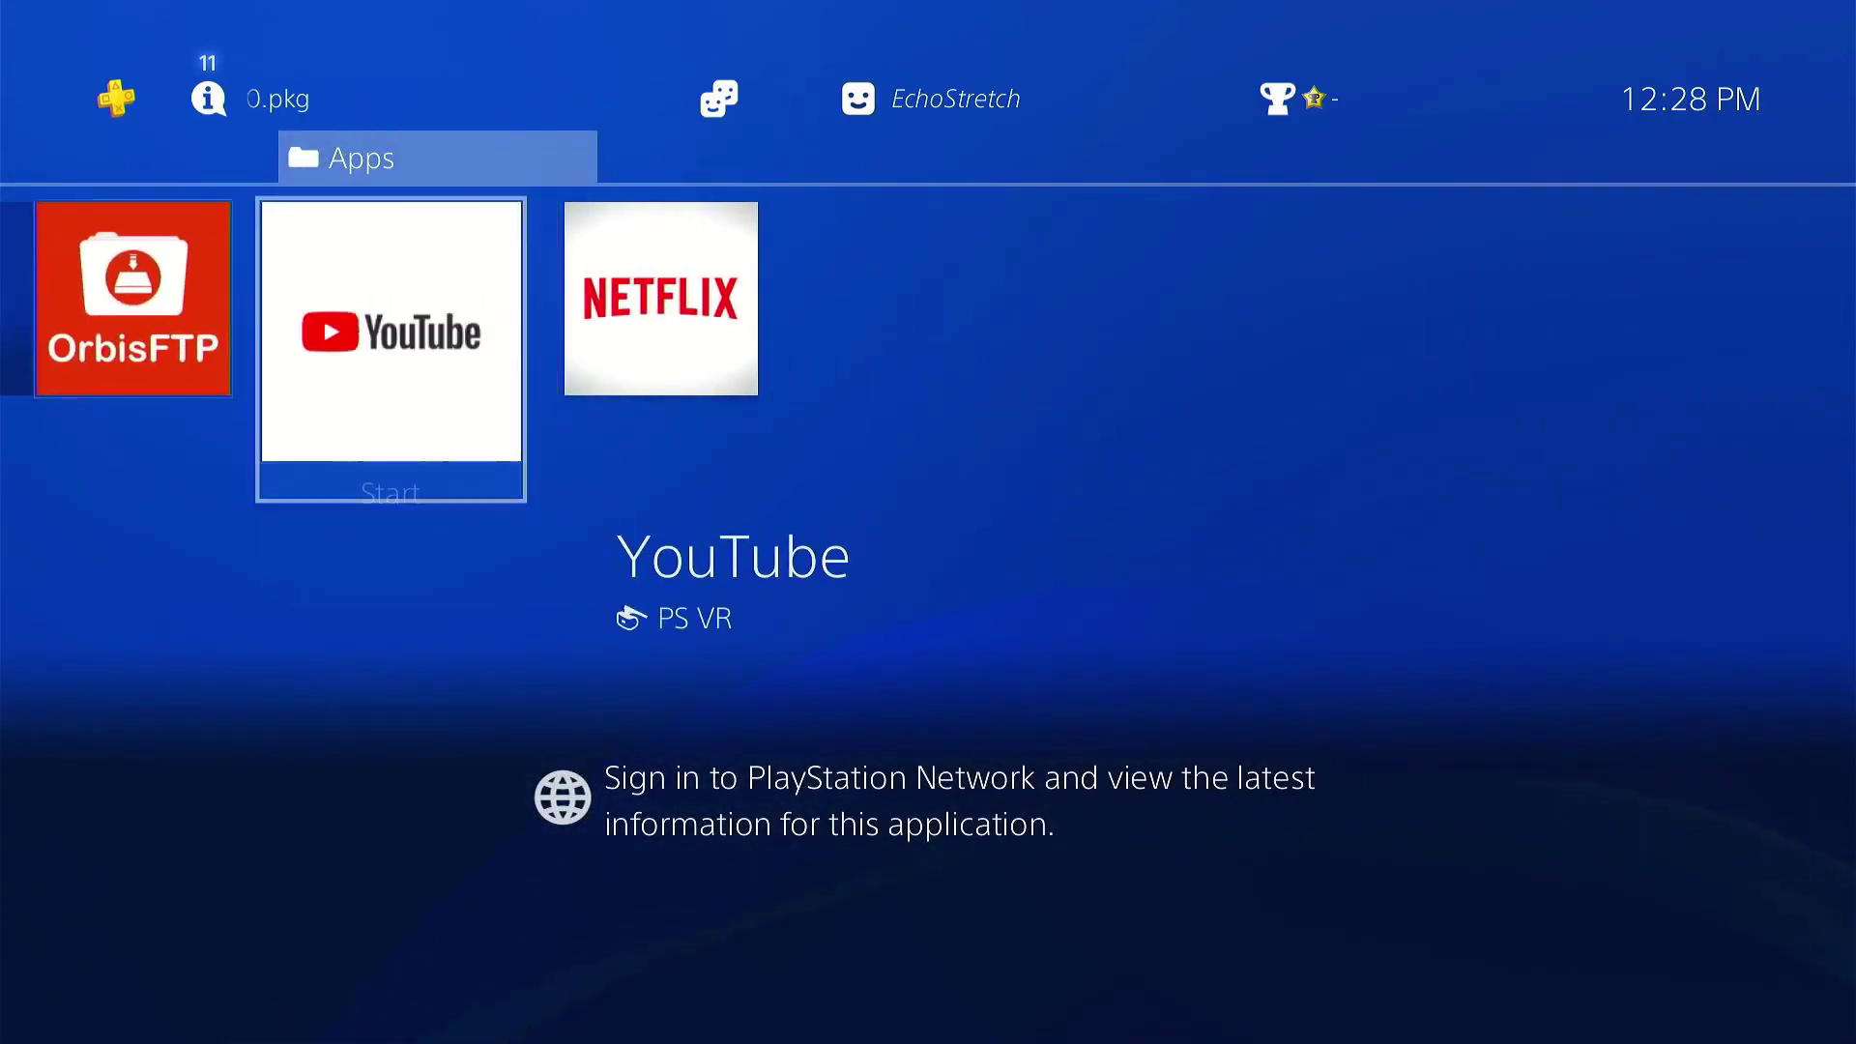
key("Escape")
Check the Connect to the Internet option in the console's Network settings and return to the Settings list
key("Up")
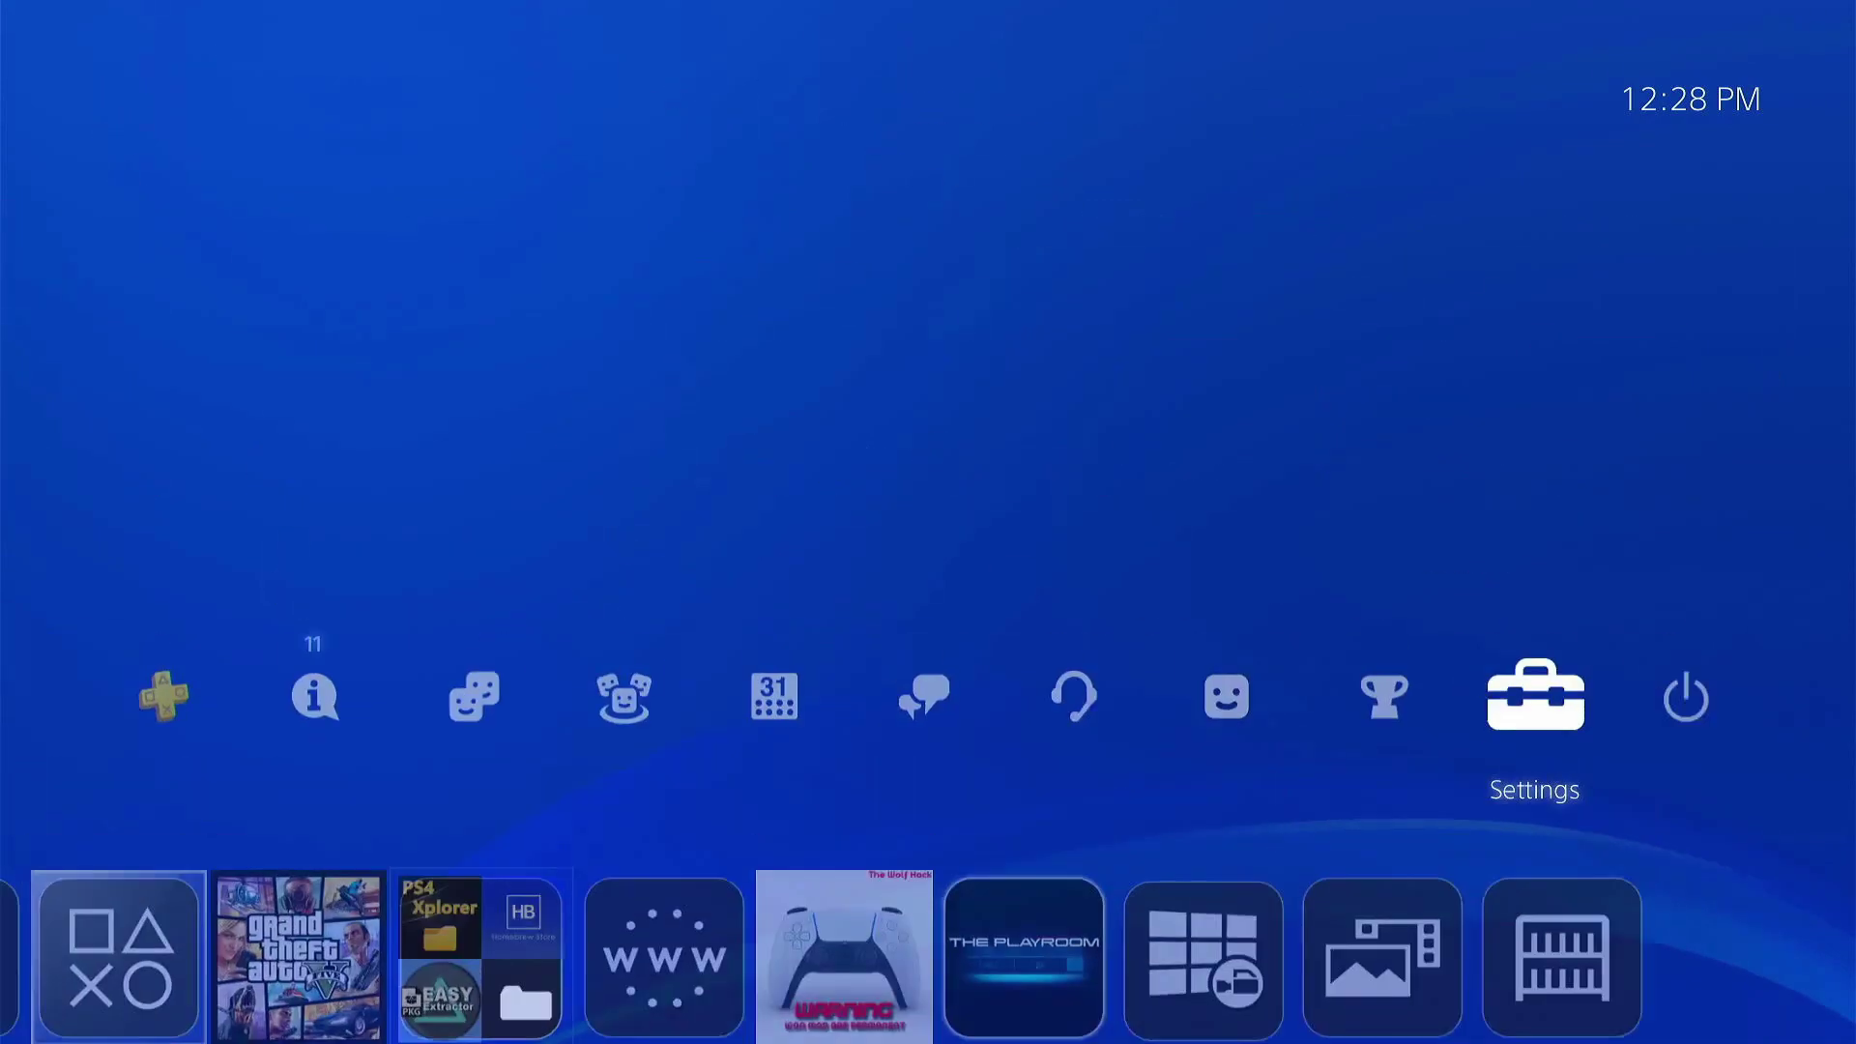
key("Return")
key("Up")
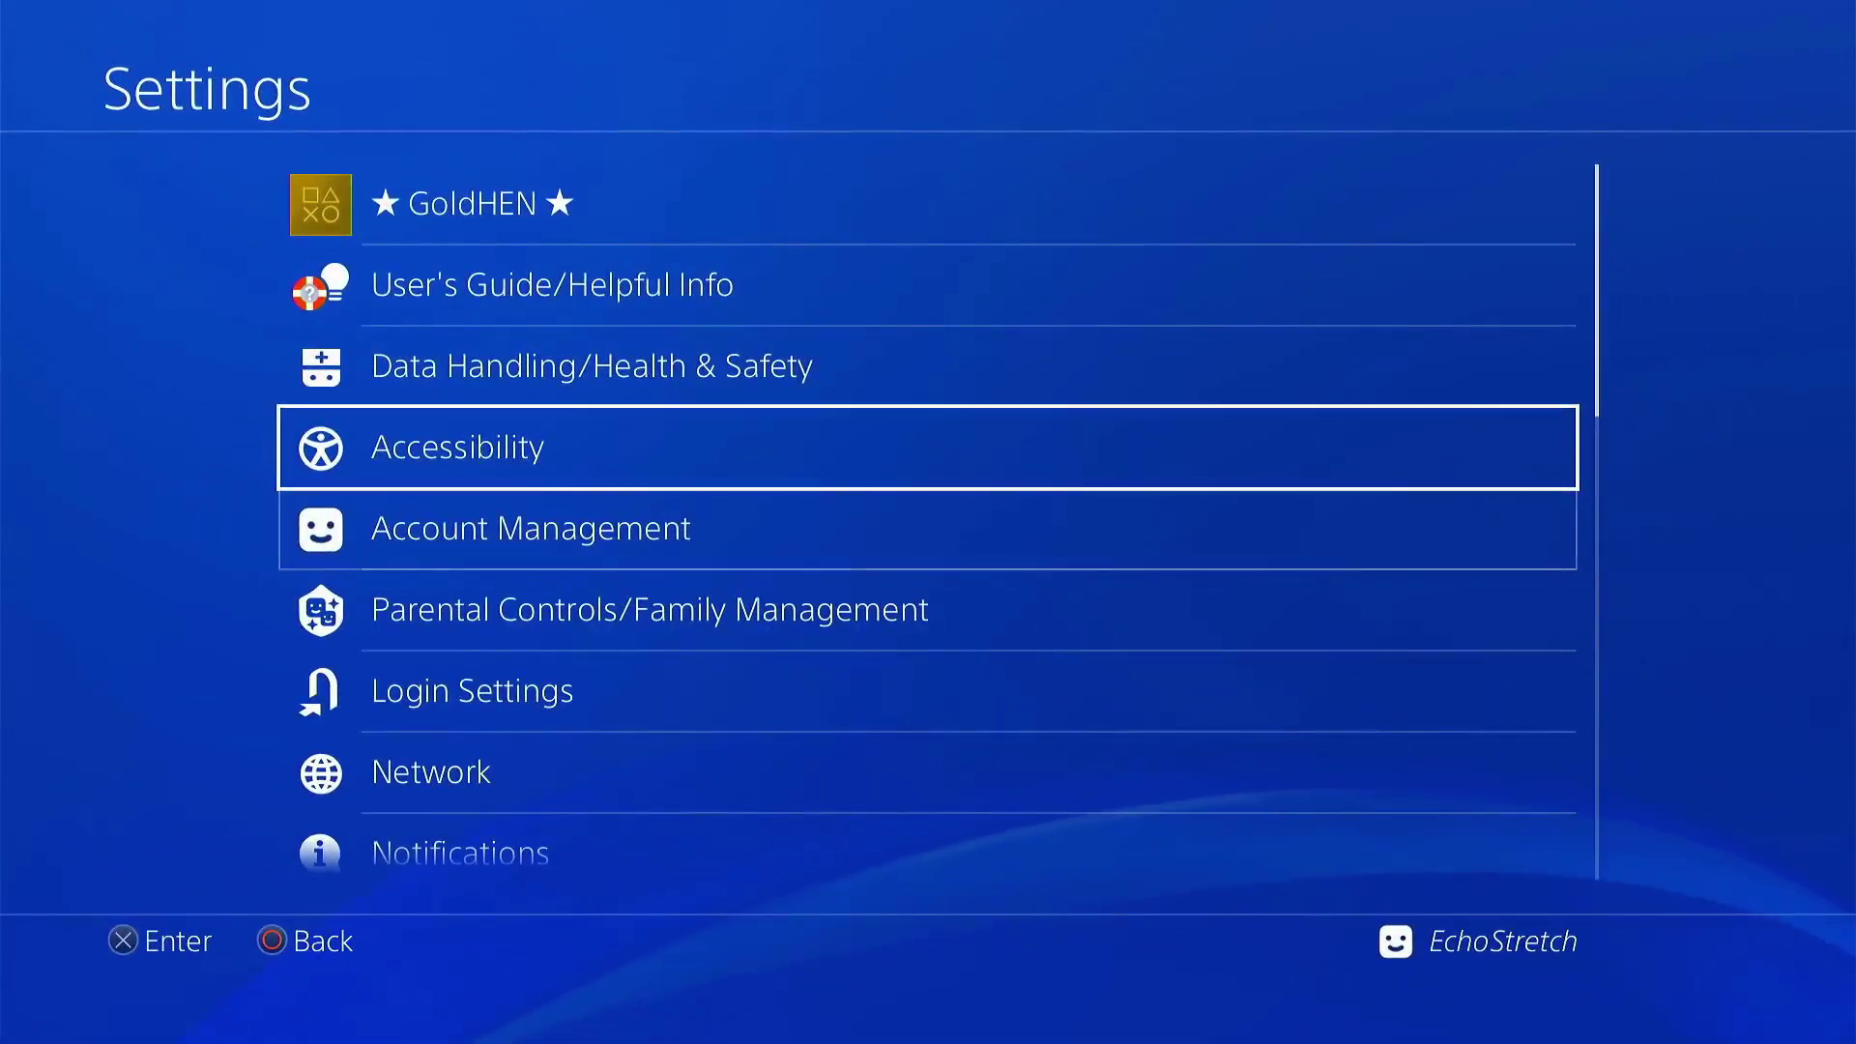
key("Up")
key("Up")
key("Up")
key("Down")
key("Down")
key("Down")
key("Down")
key("Down")
key("Down")
key("Down")
key("Down")
key("Up")
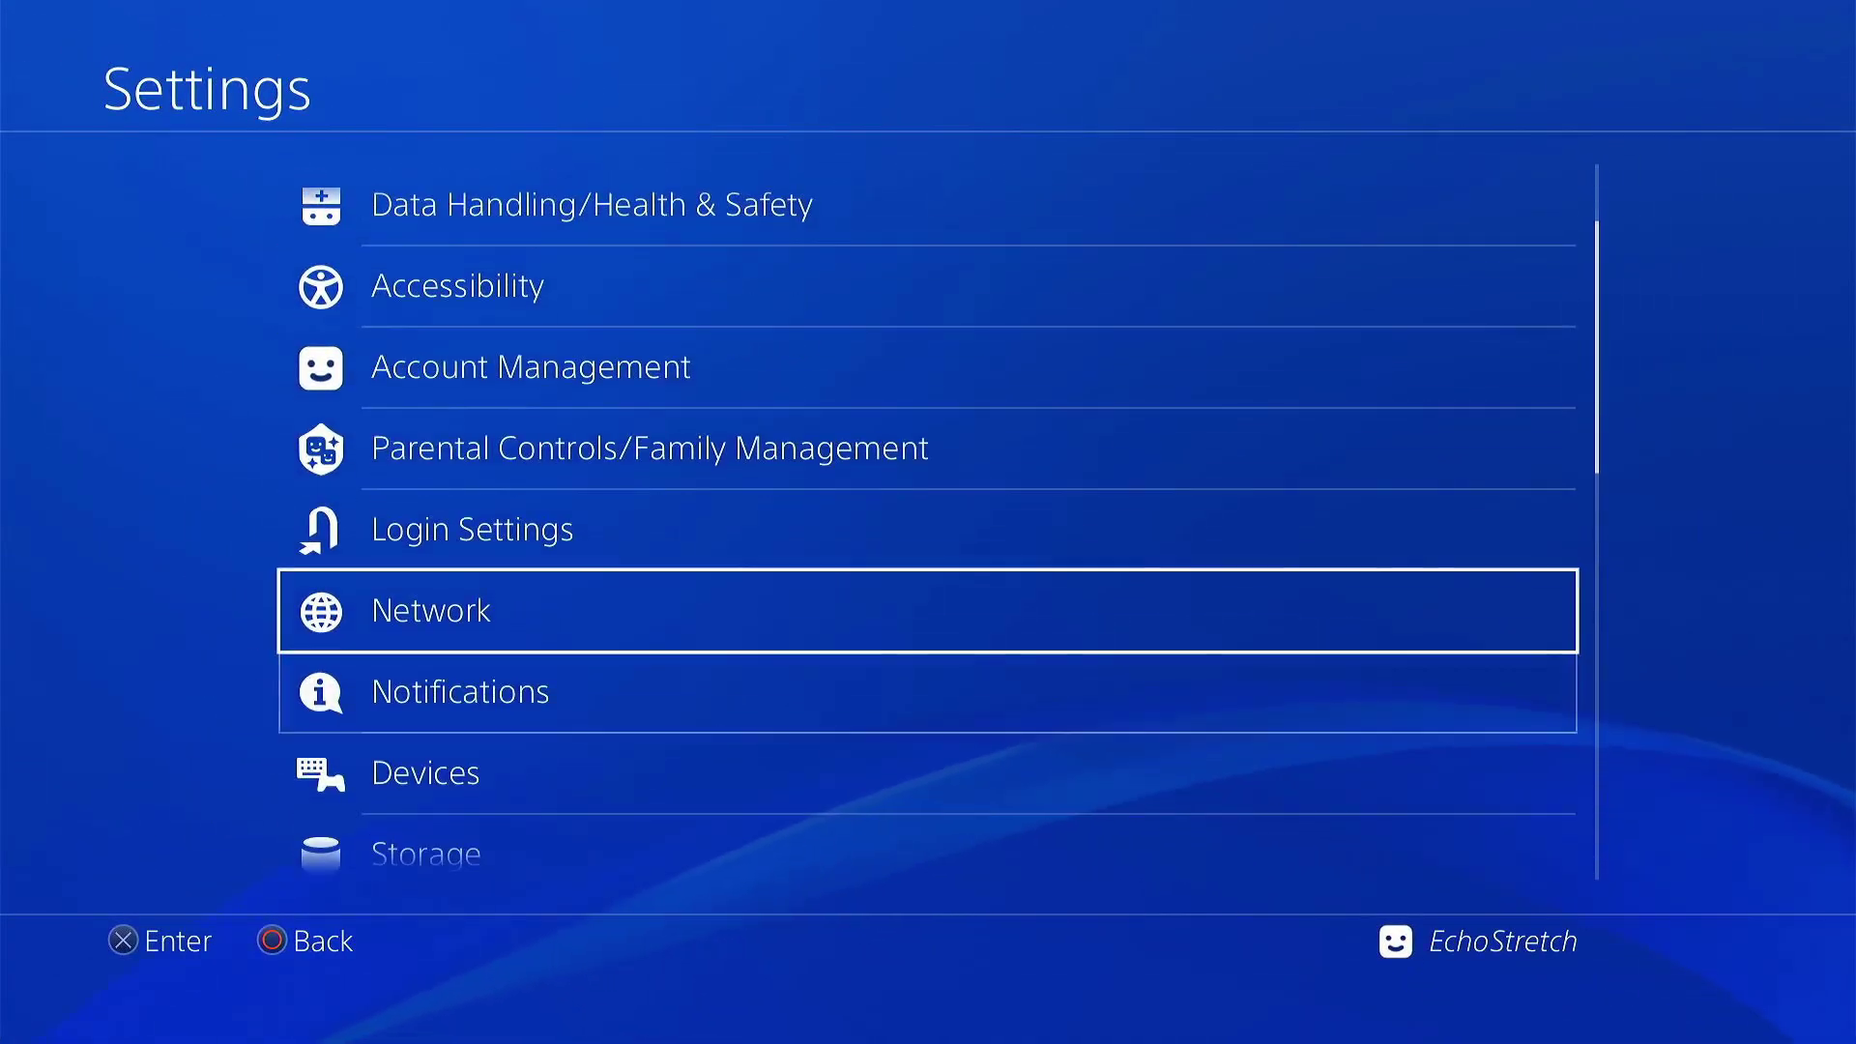
key("Return")
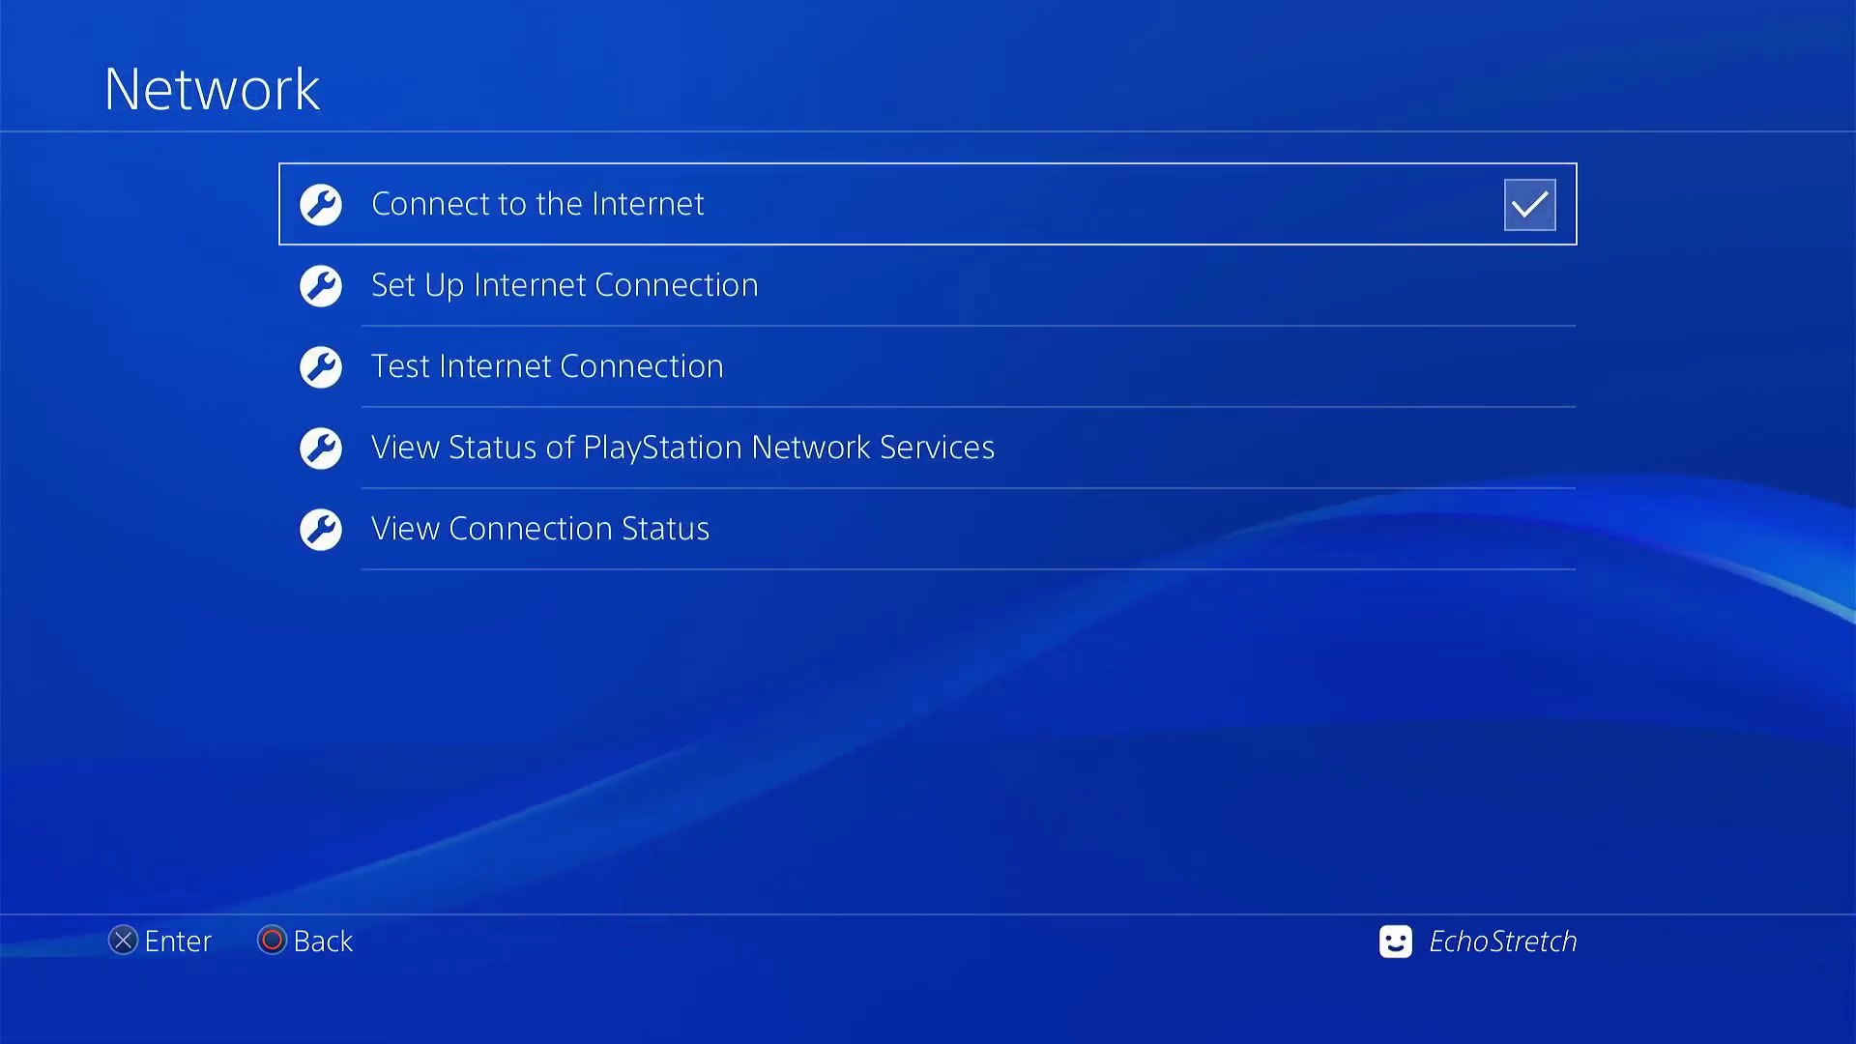
key("Escape")
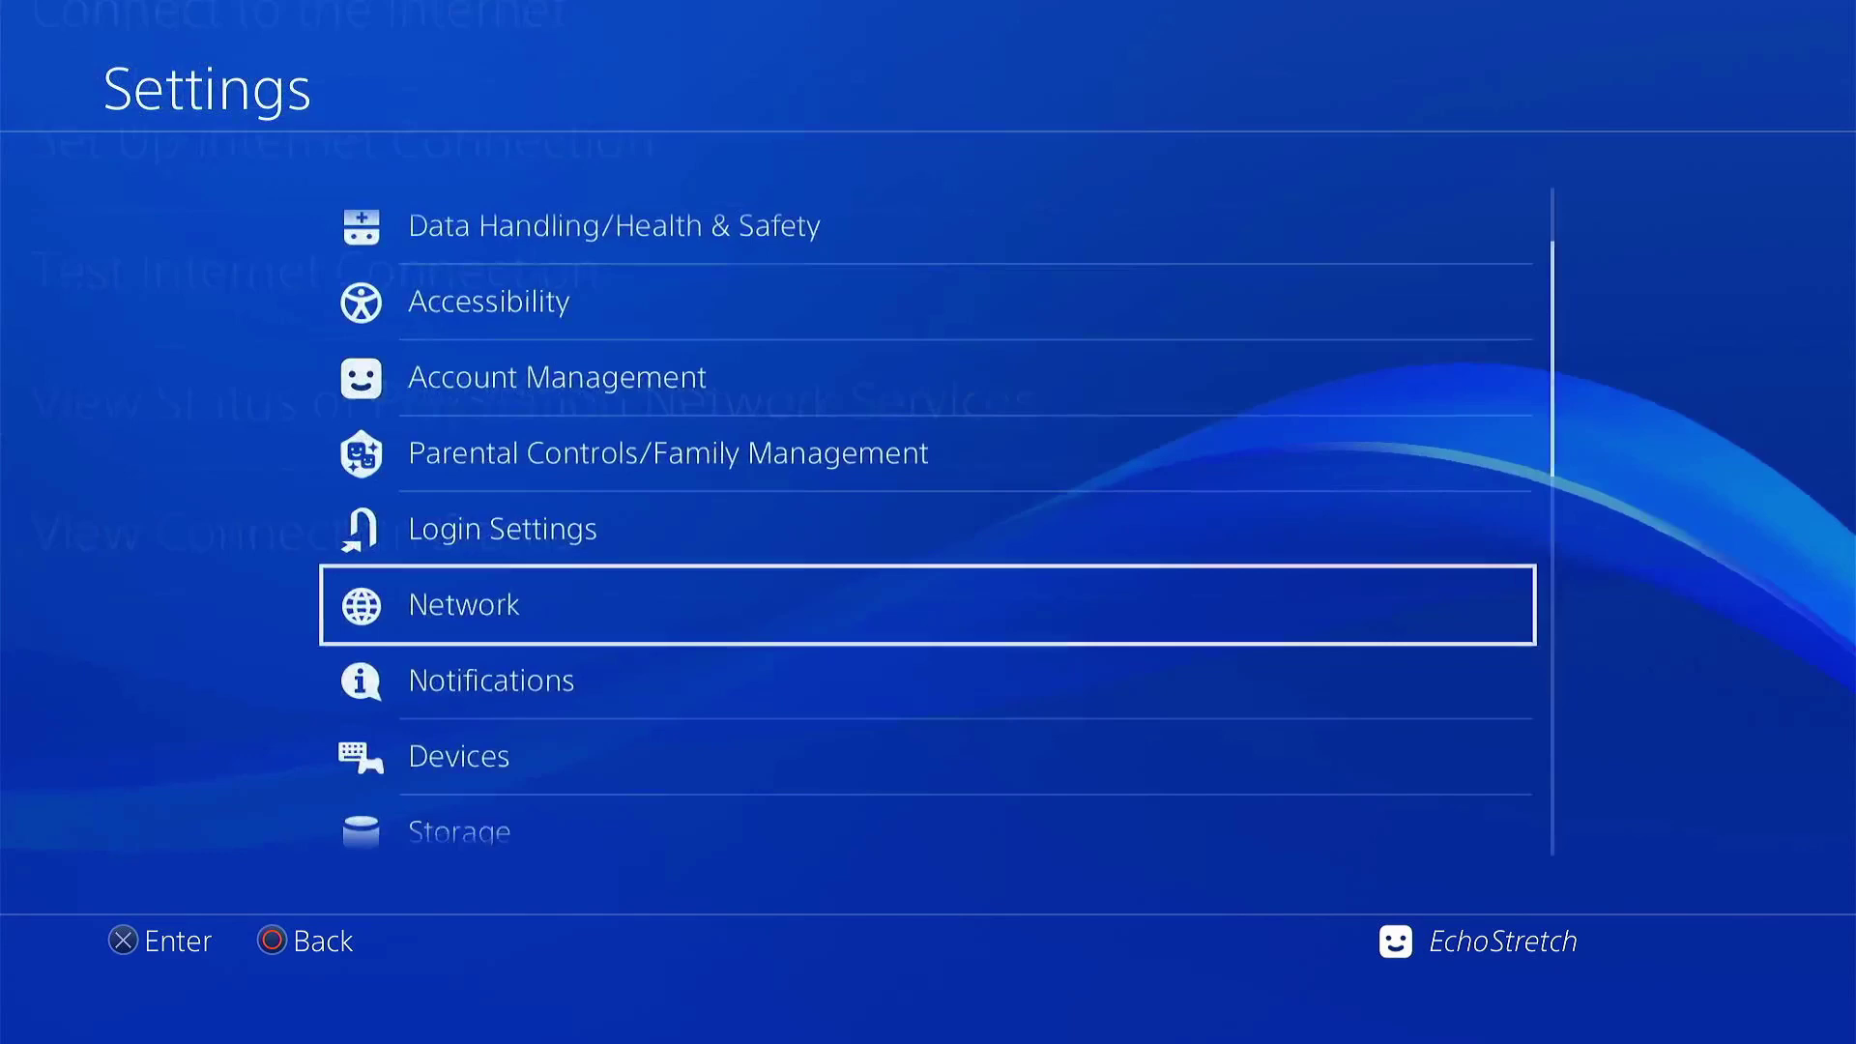
Enable the FTP server in the GoldHEN options and return to the home screen
key("Up")
key("Up")
key("Up")
key("Up")
key("Up")
key("Up")
key("Up")
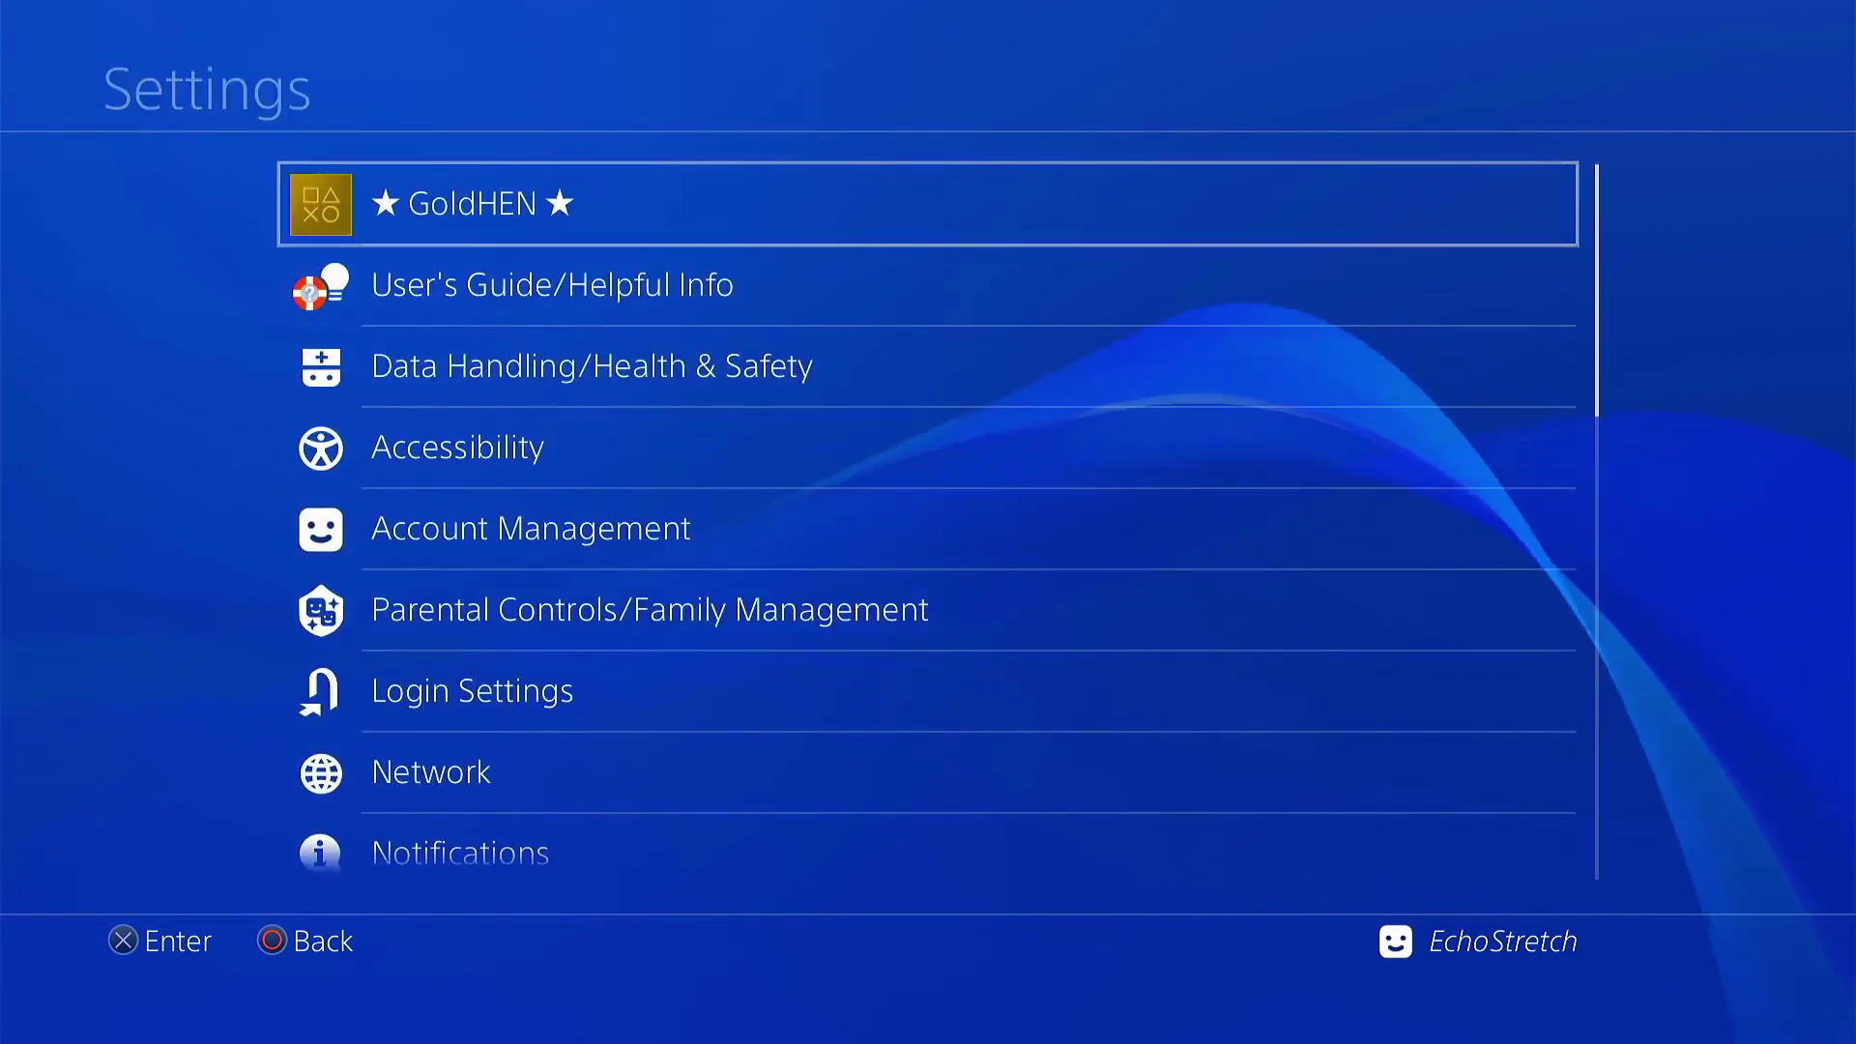
key("Return")
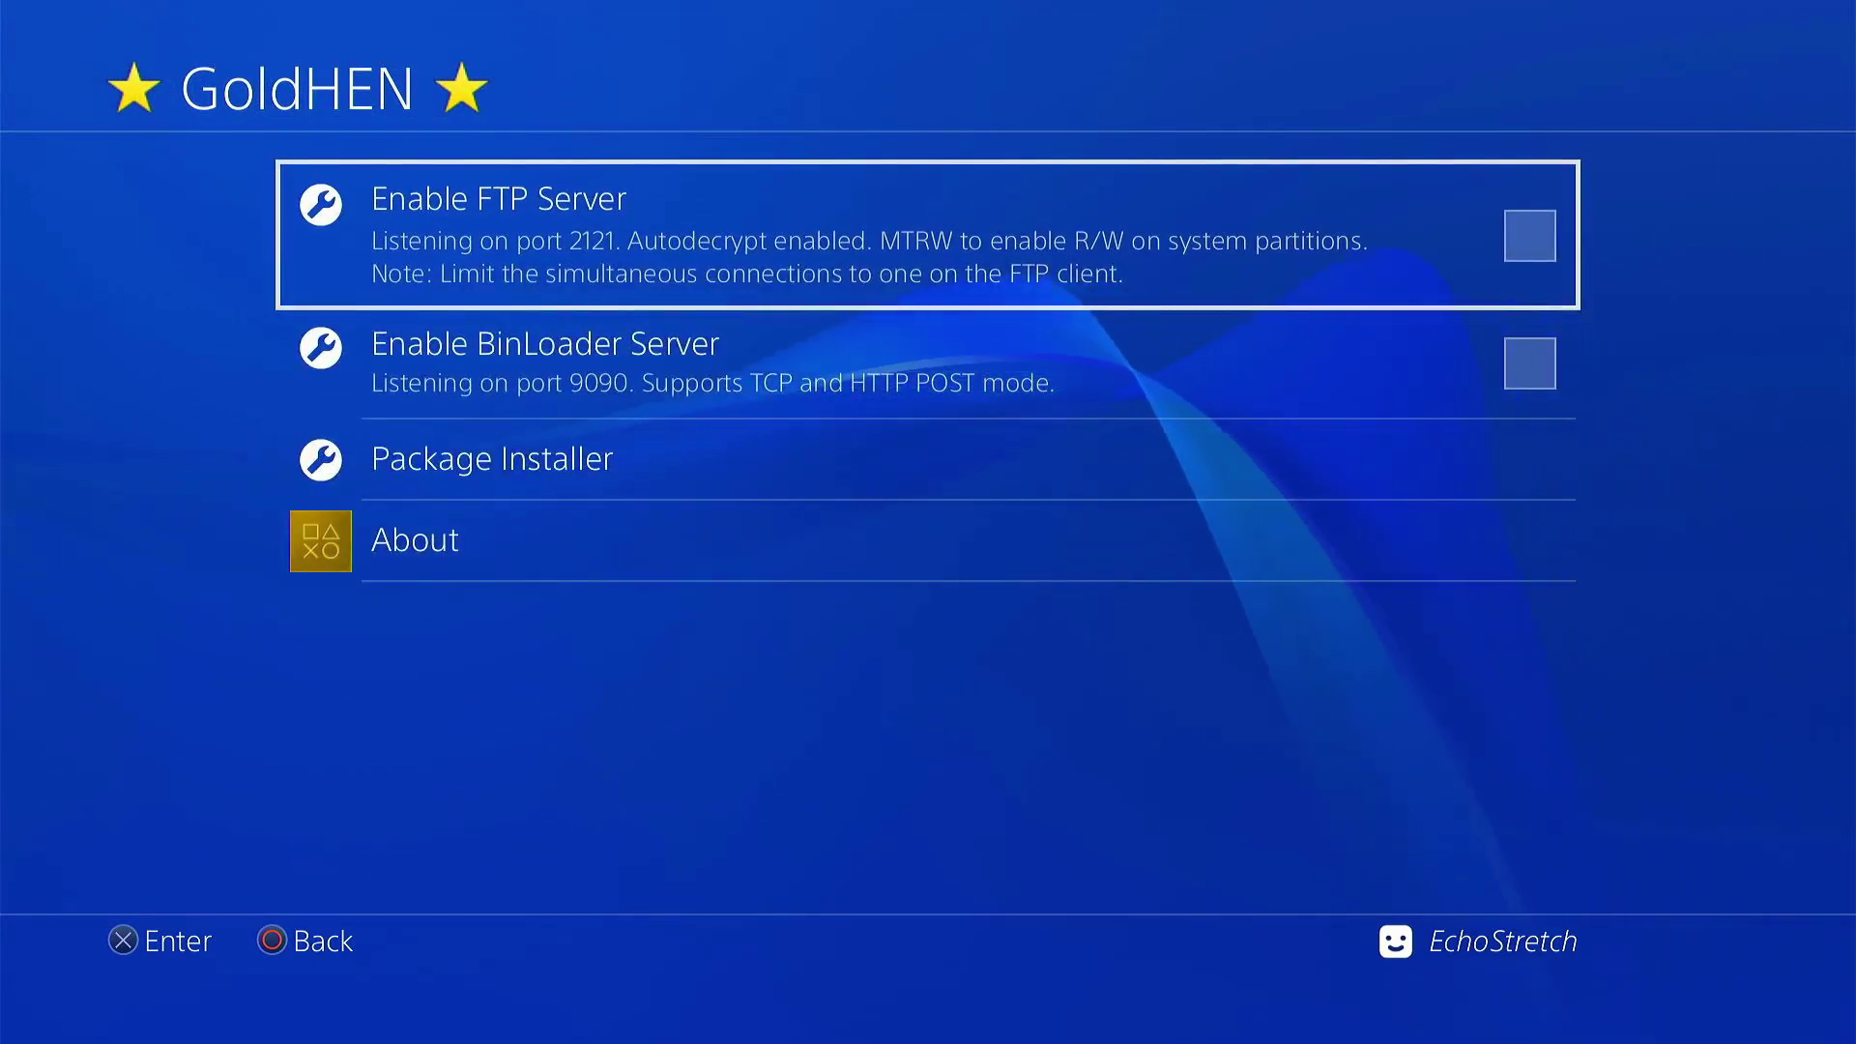
key("Return")
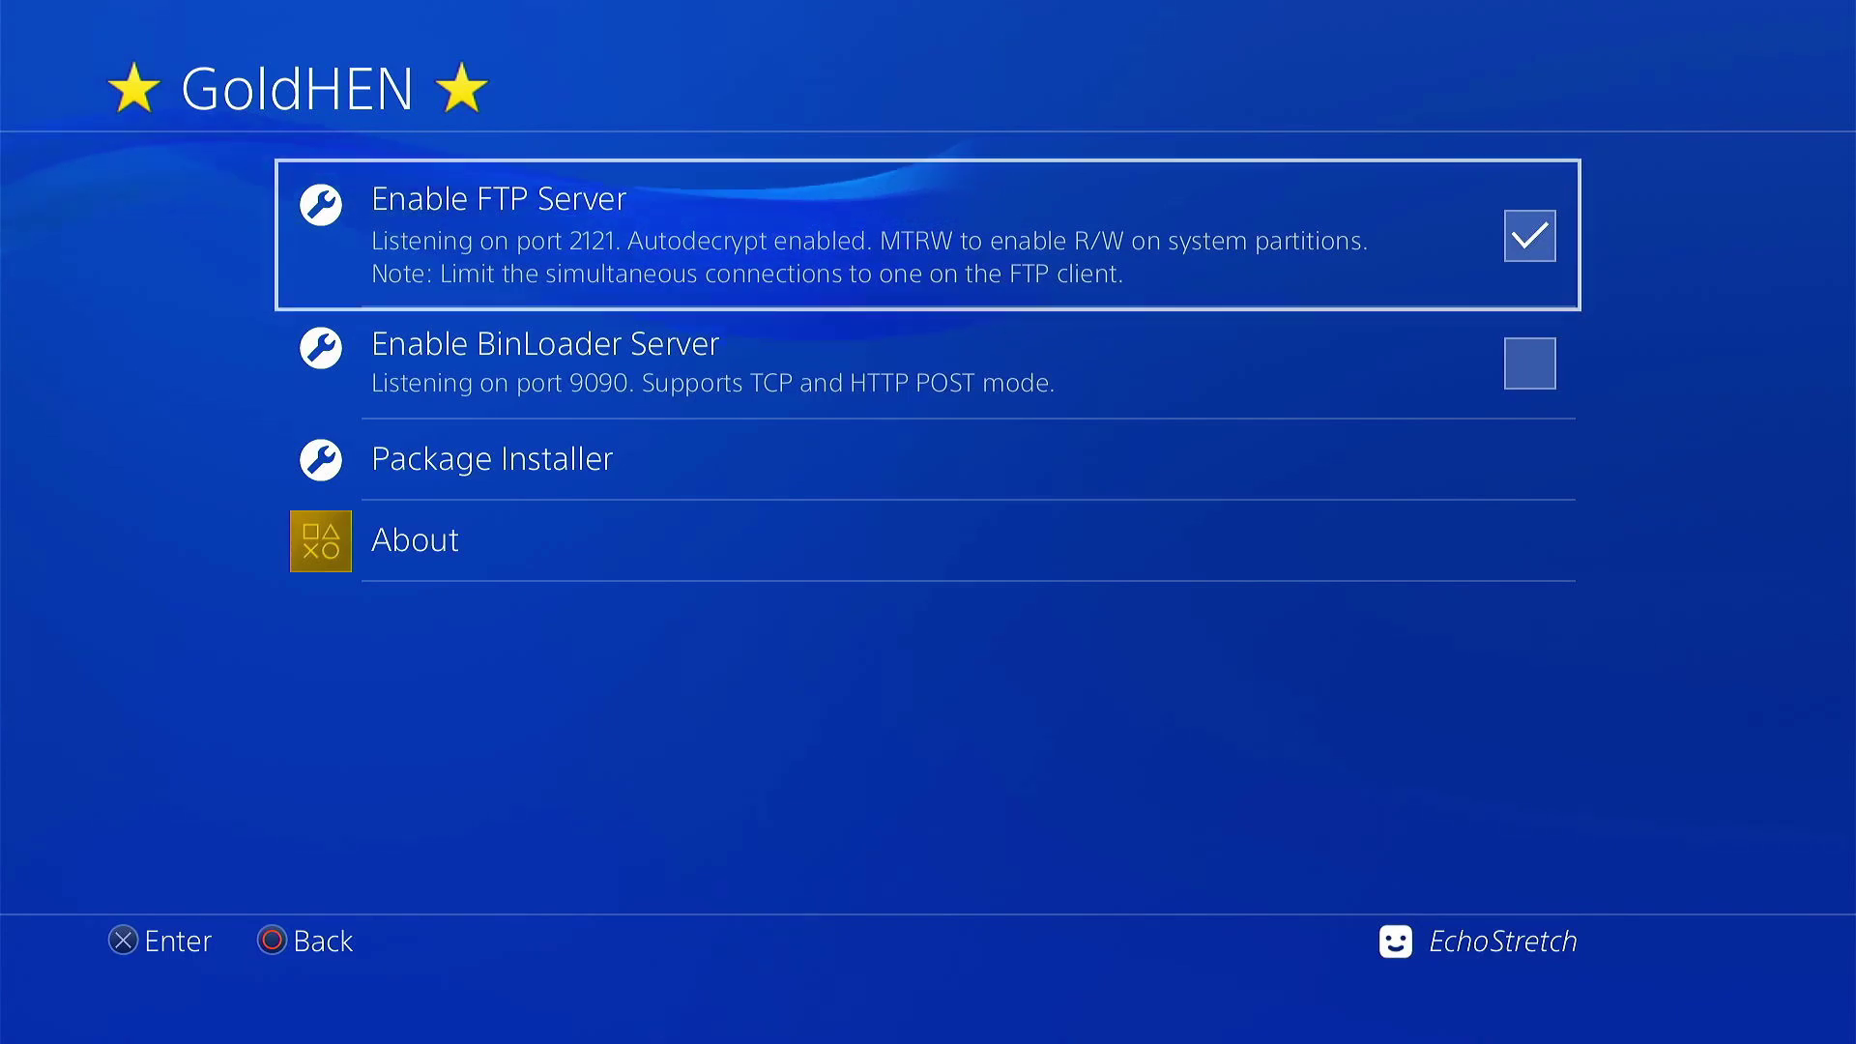
key("Escape")
key("Escape")
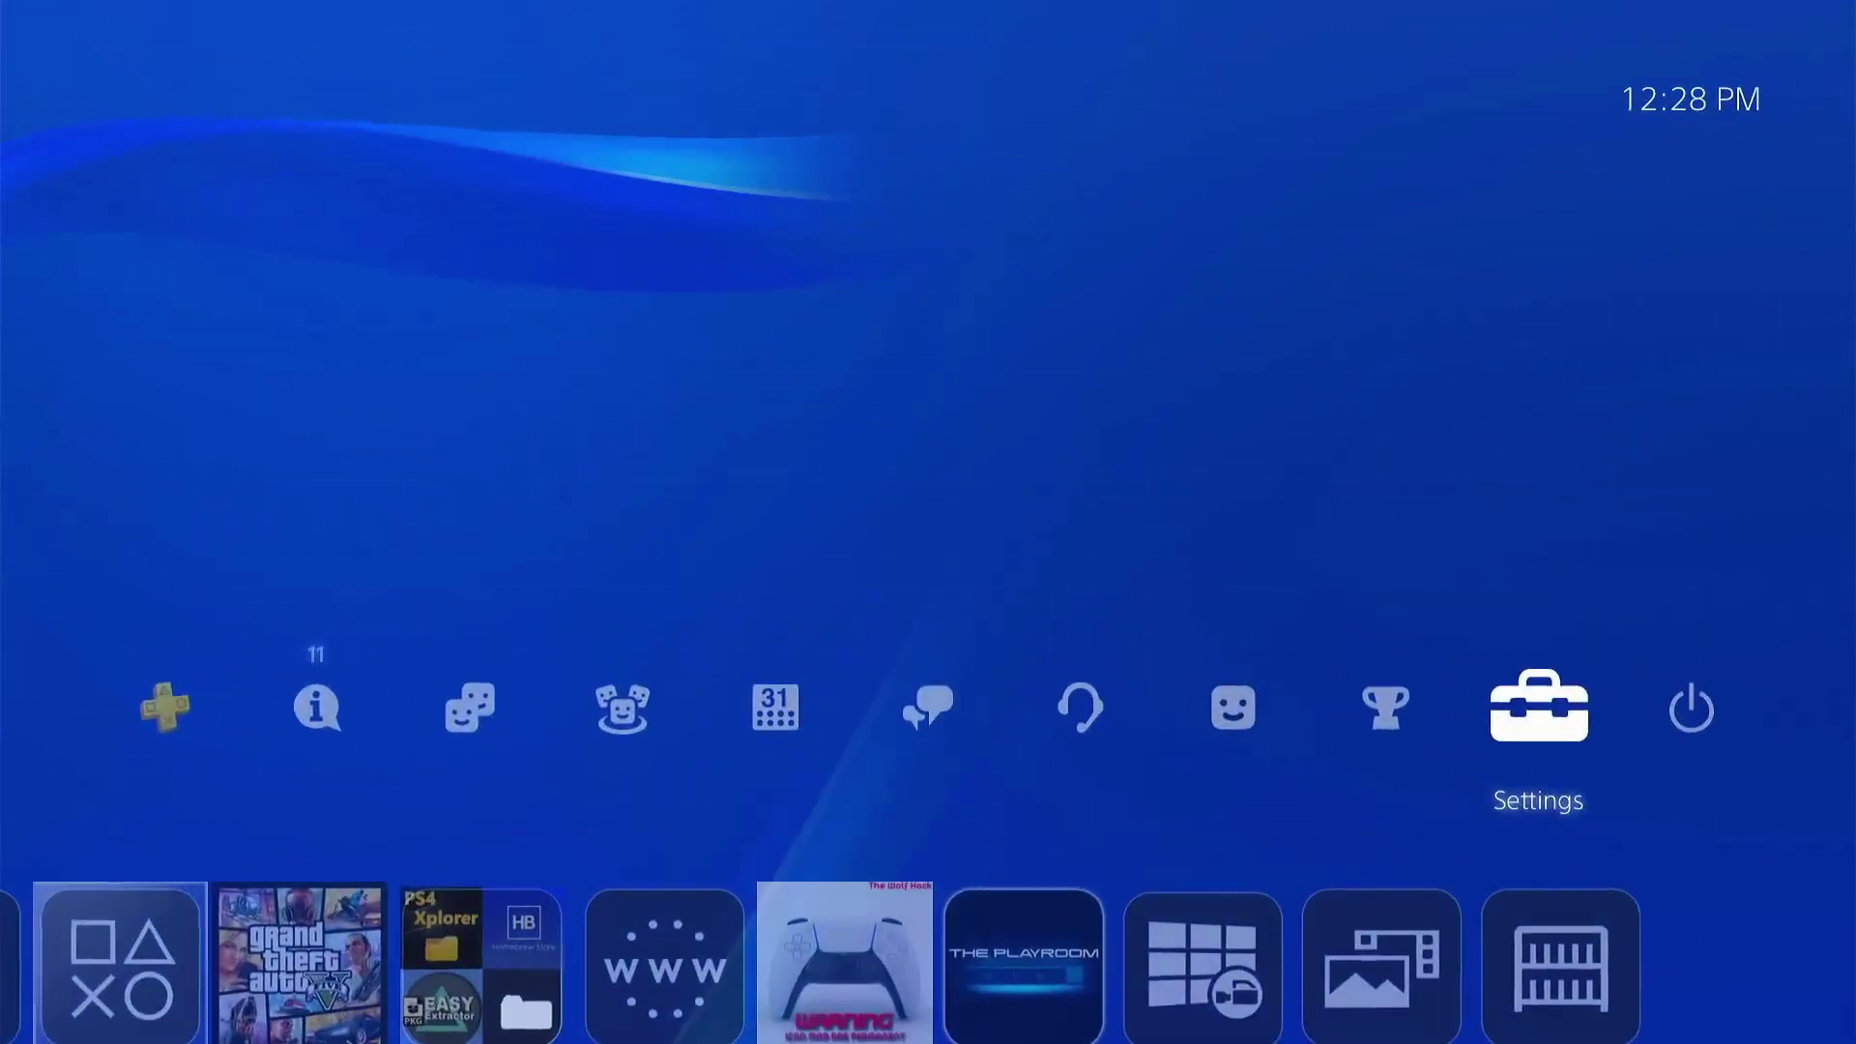
key("Down")
key("Left")
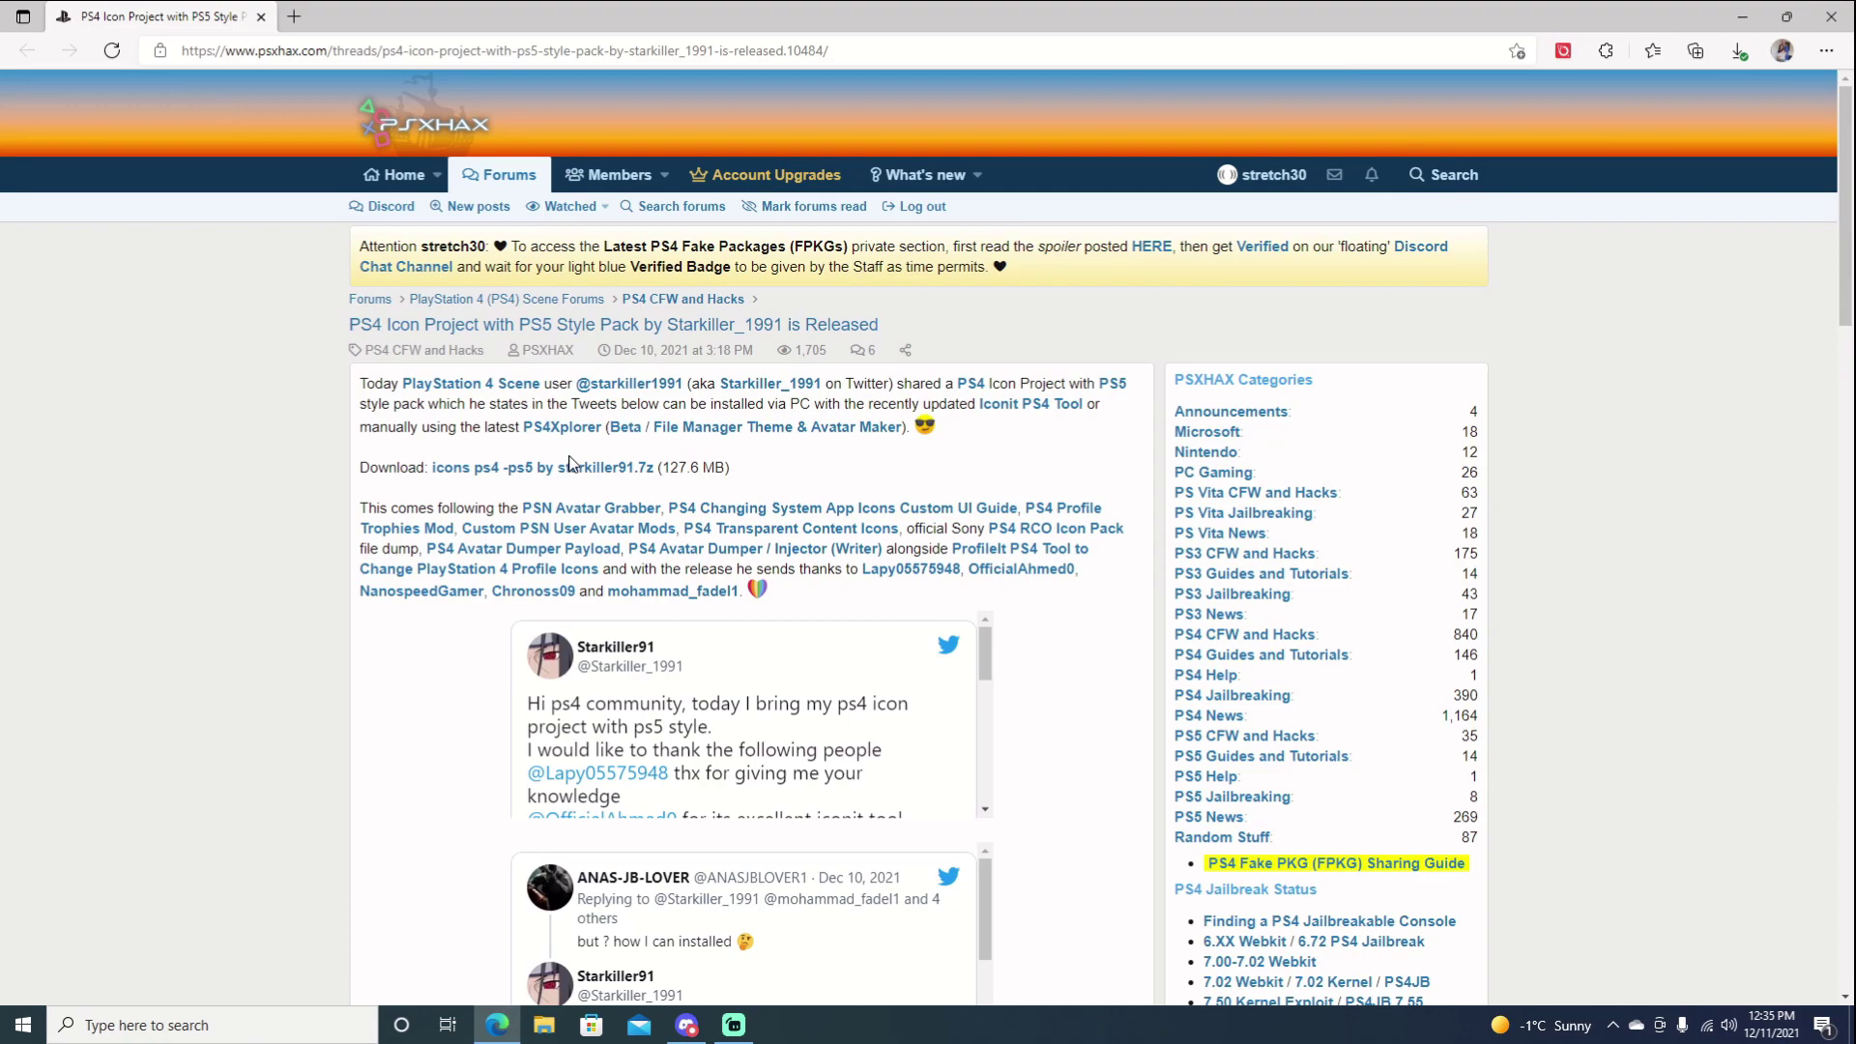
Switch to the PC desktop and view the System icons folder in "icons ps4 -ps5 by starkiller91"
left_click(494, 1023)
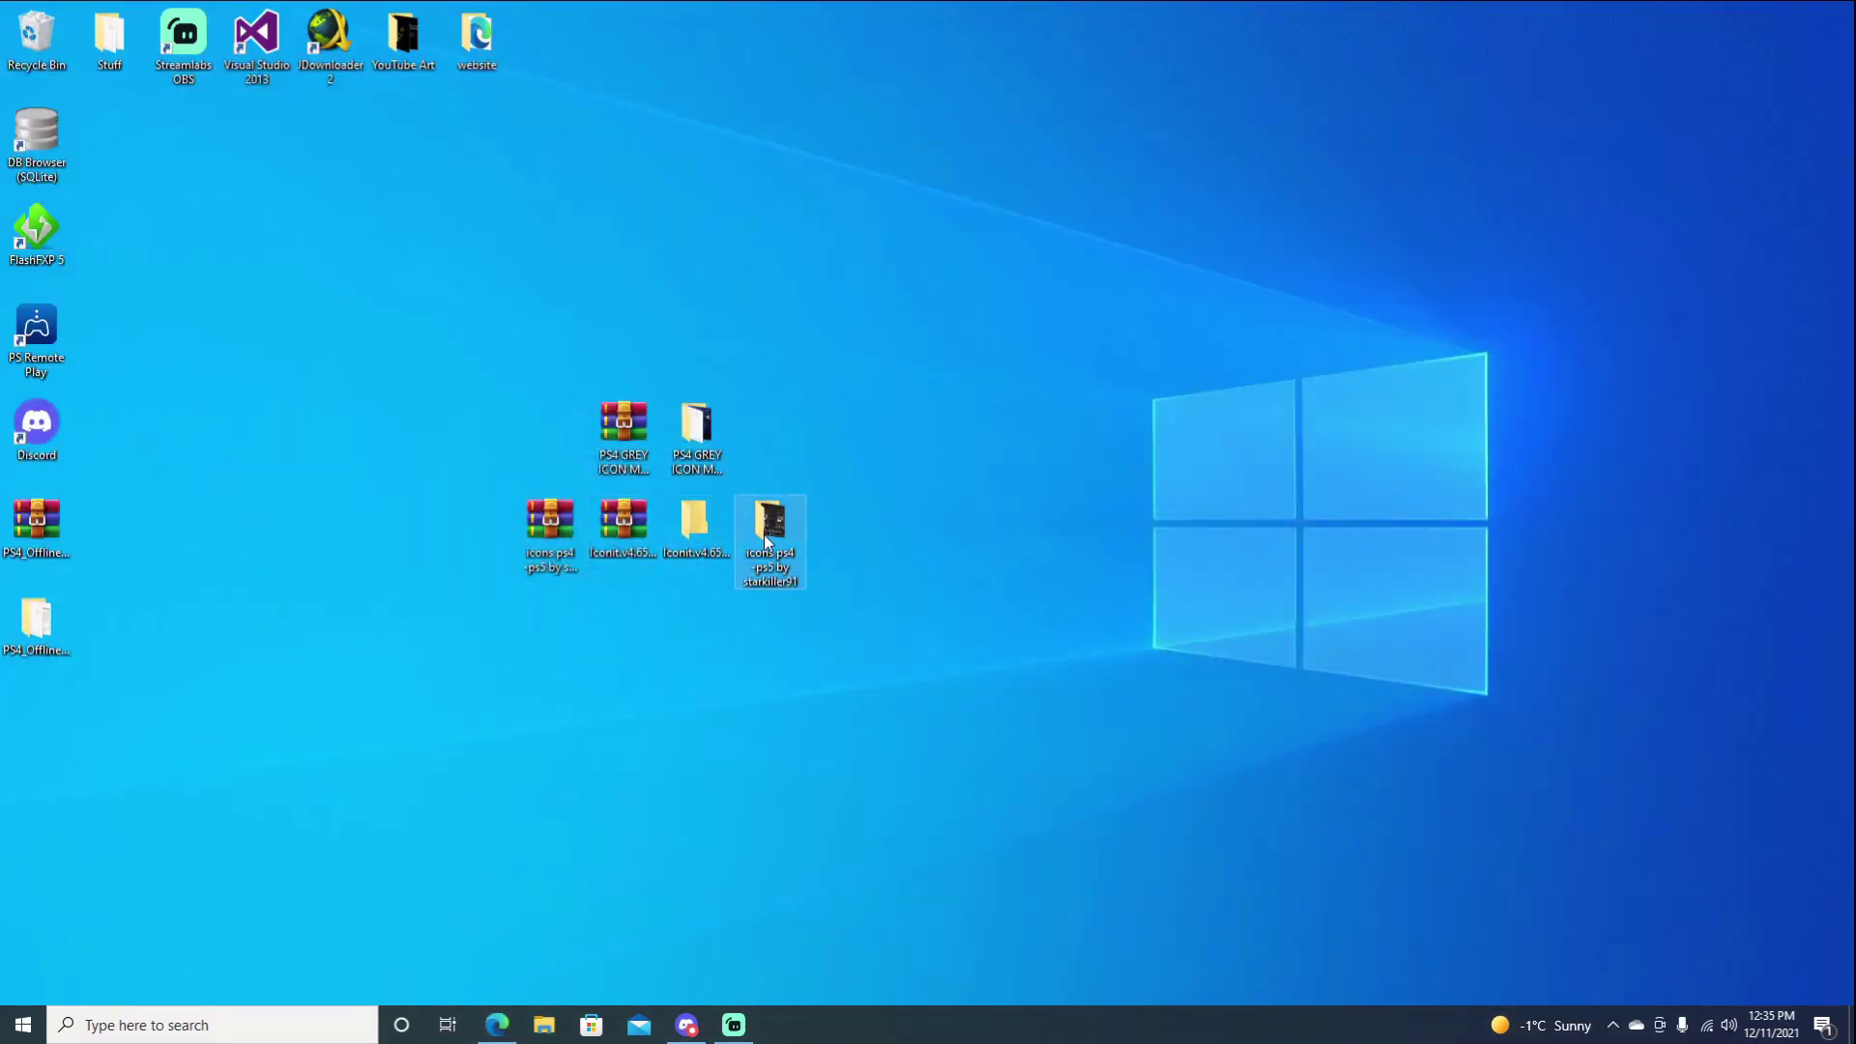
double_click(763, 535)
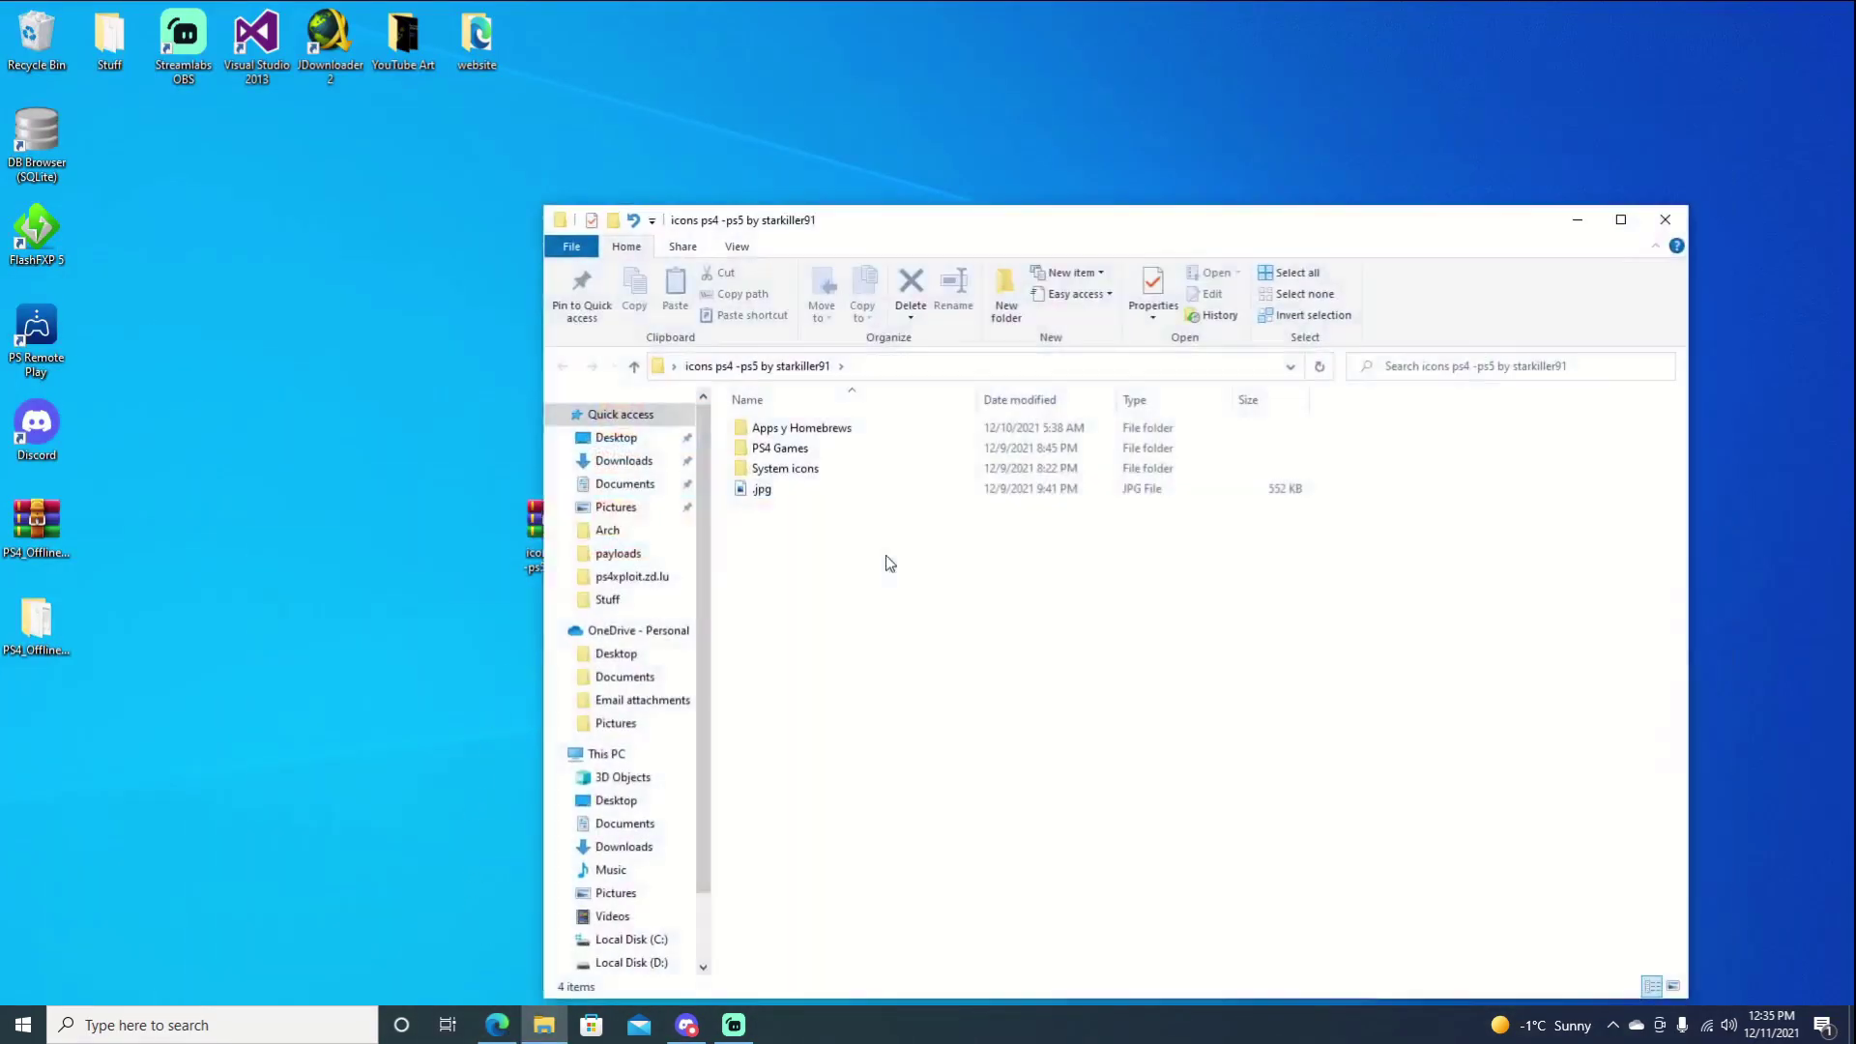
double_click(808, 475)
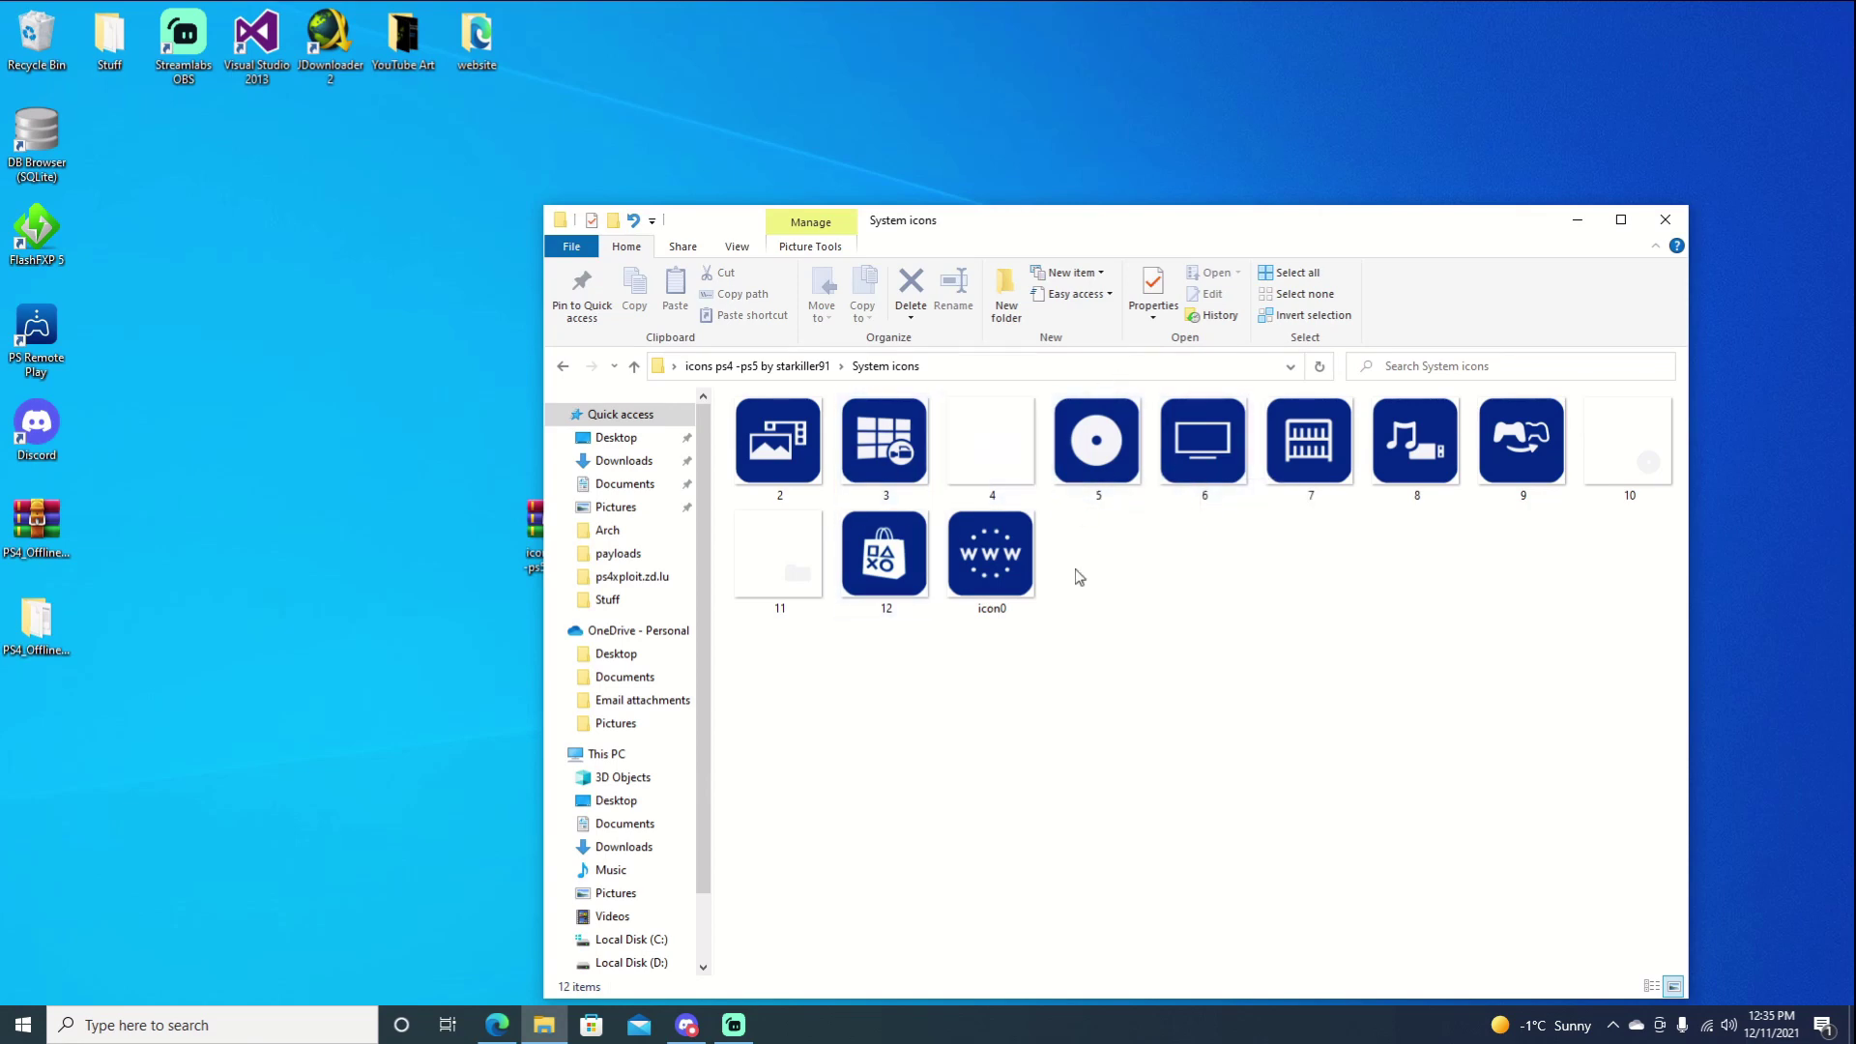
left_click(564, 367)
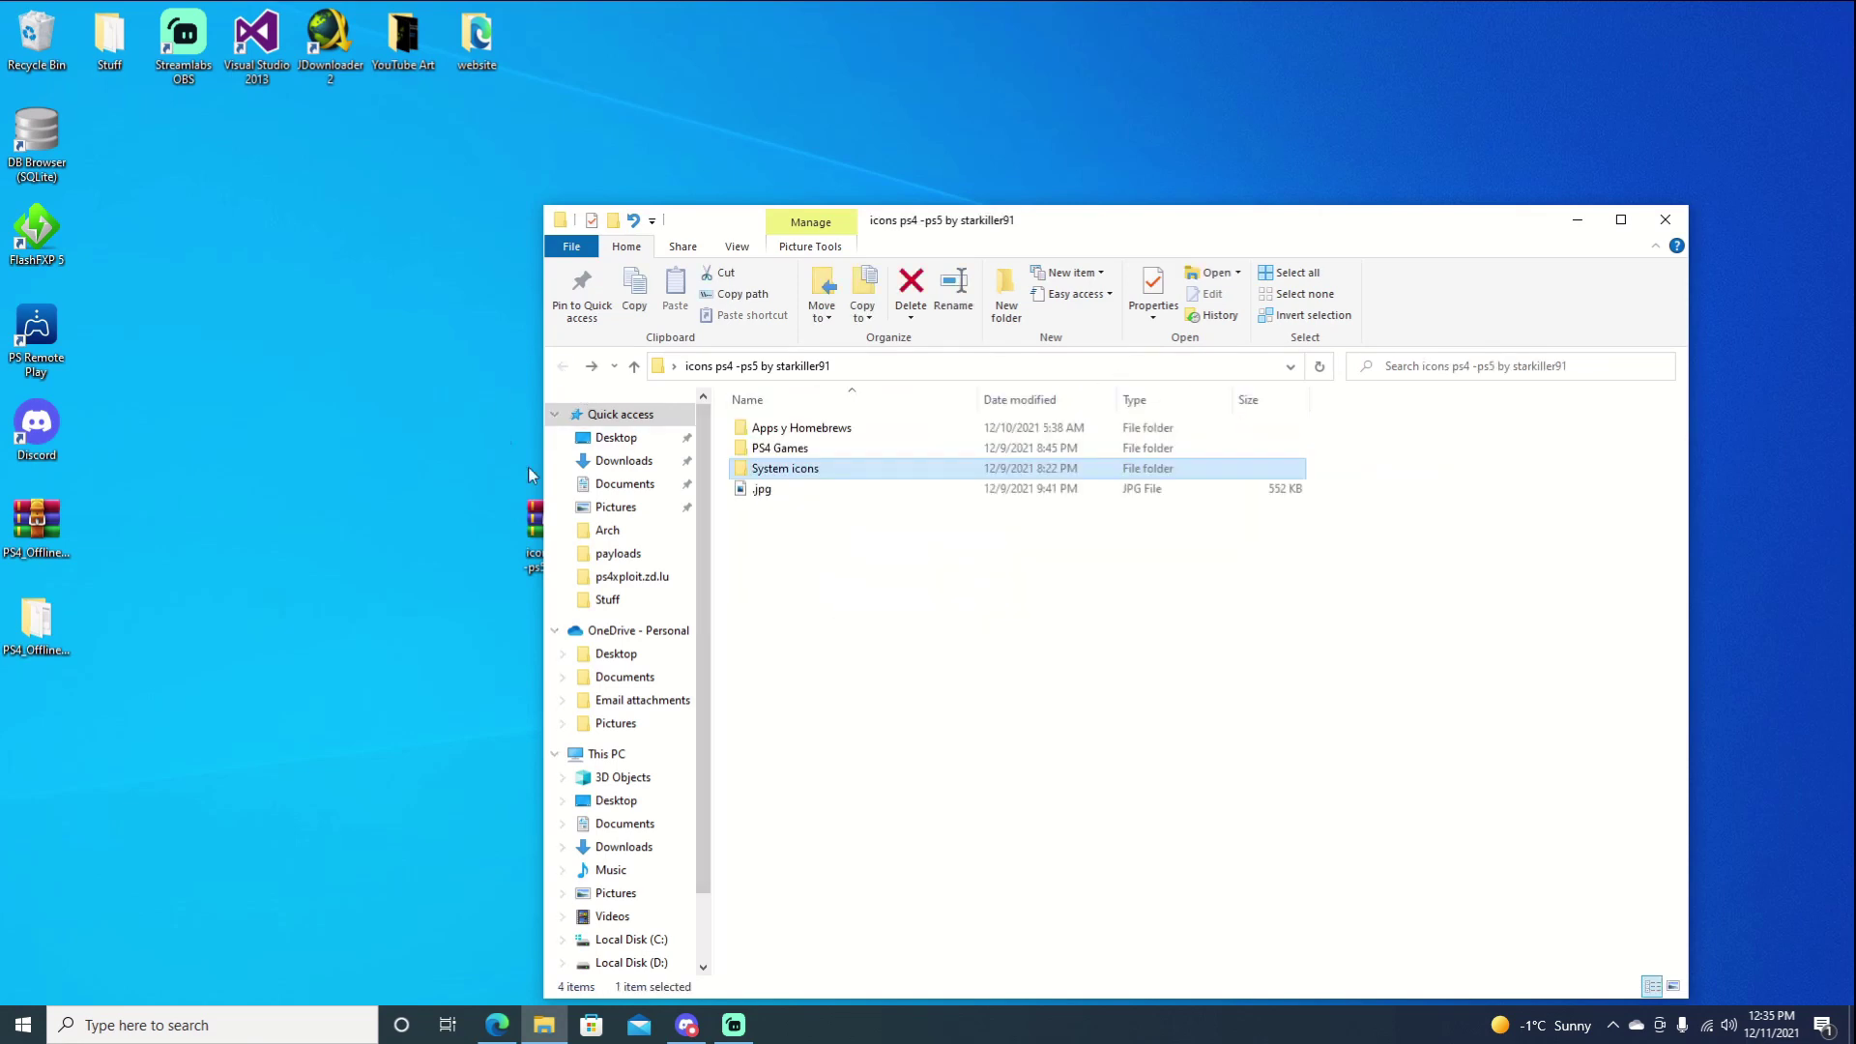
Look through the game icons in the PS4 Games folder of the icon pack
double_click(758, 445)
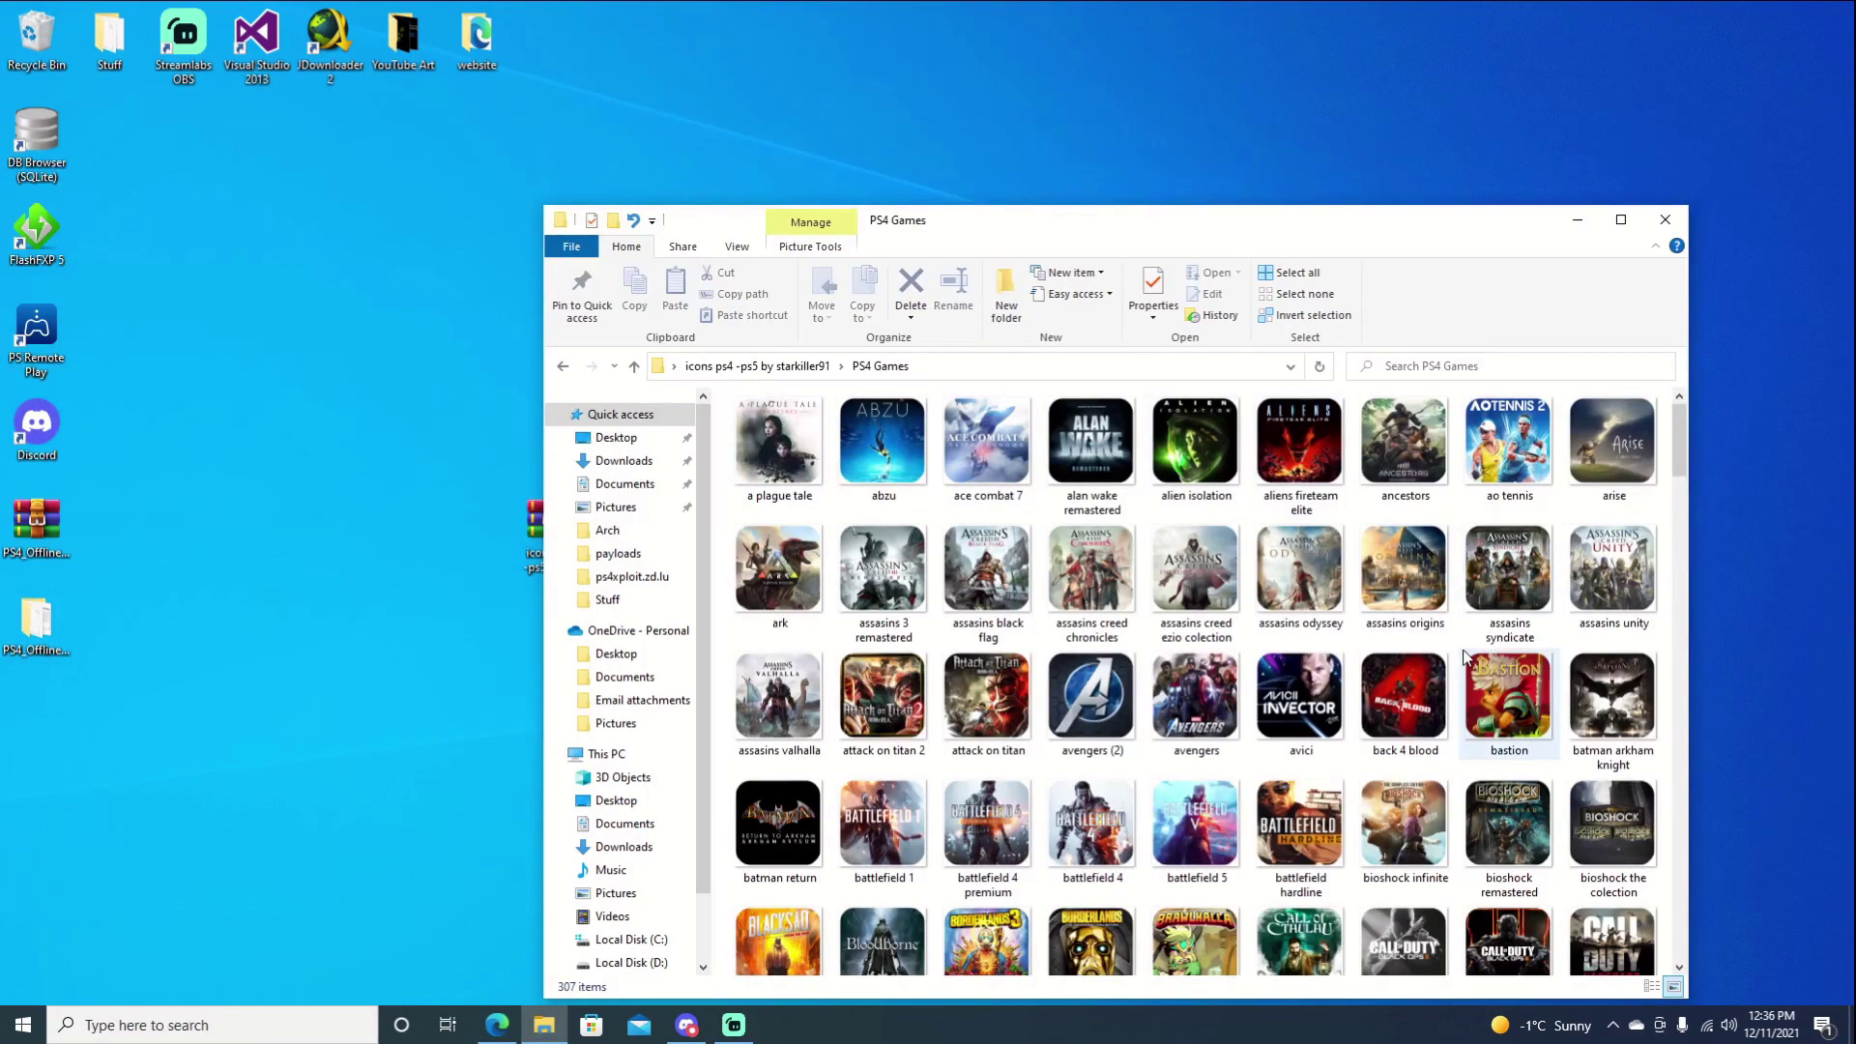
scroll(1489, 584, "down", 10)
scroll(1538, 677, "down", 10)
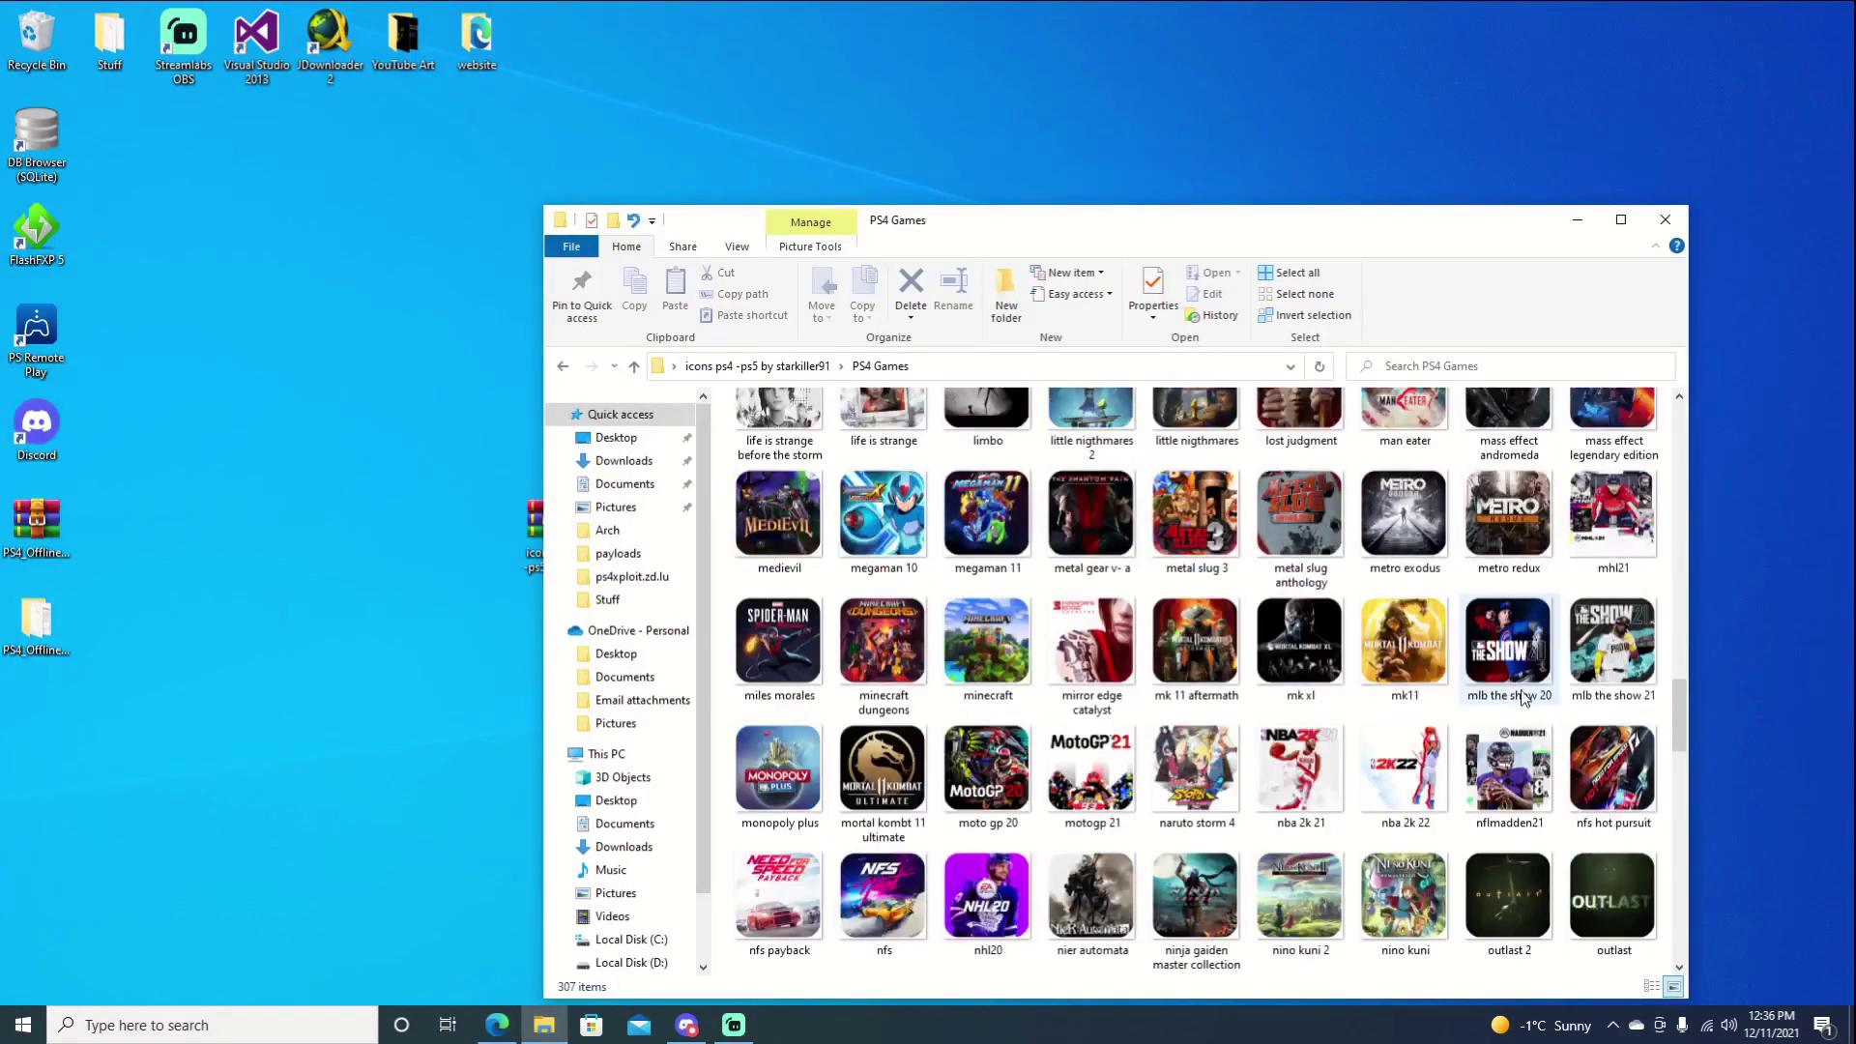
scroll(950, 631, "up", 20)
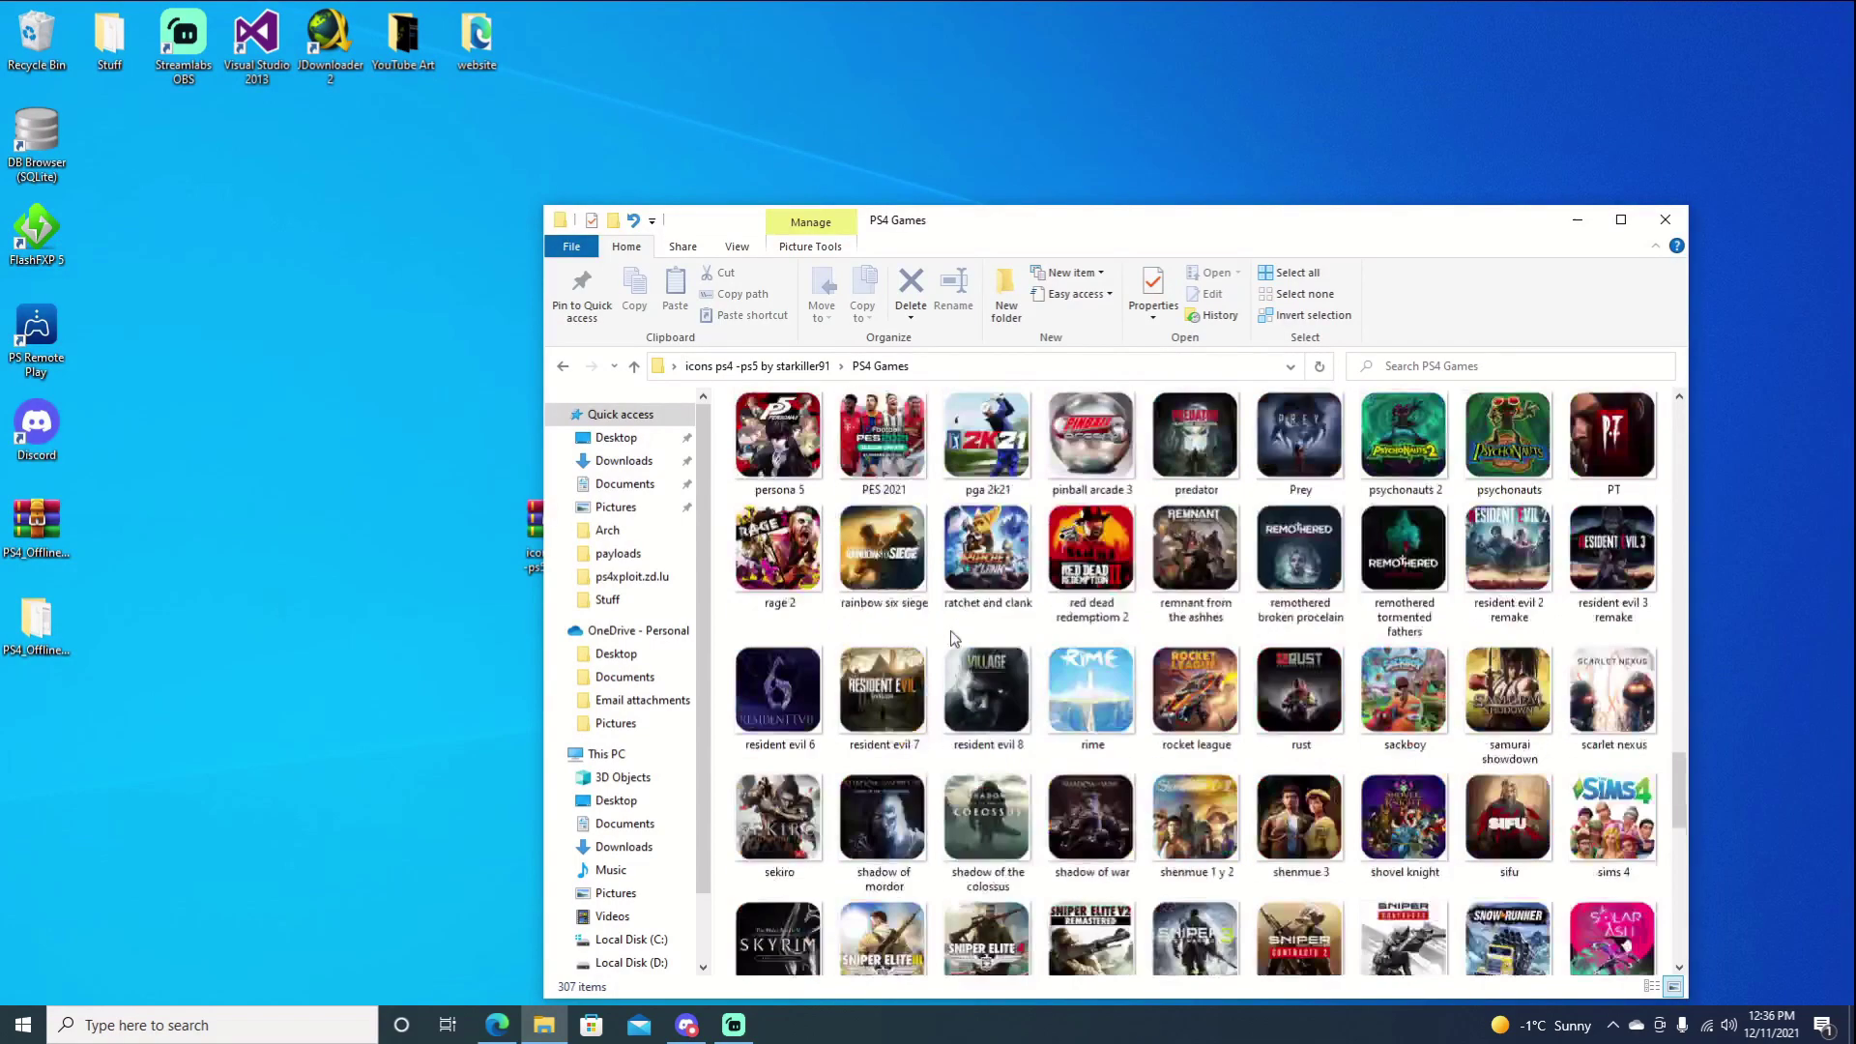
View the icons in the pack's Apps y Homebrews folder and close the folder window
left_click(562, 366)
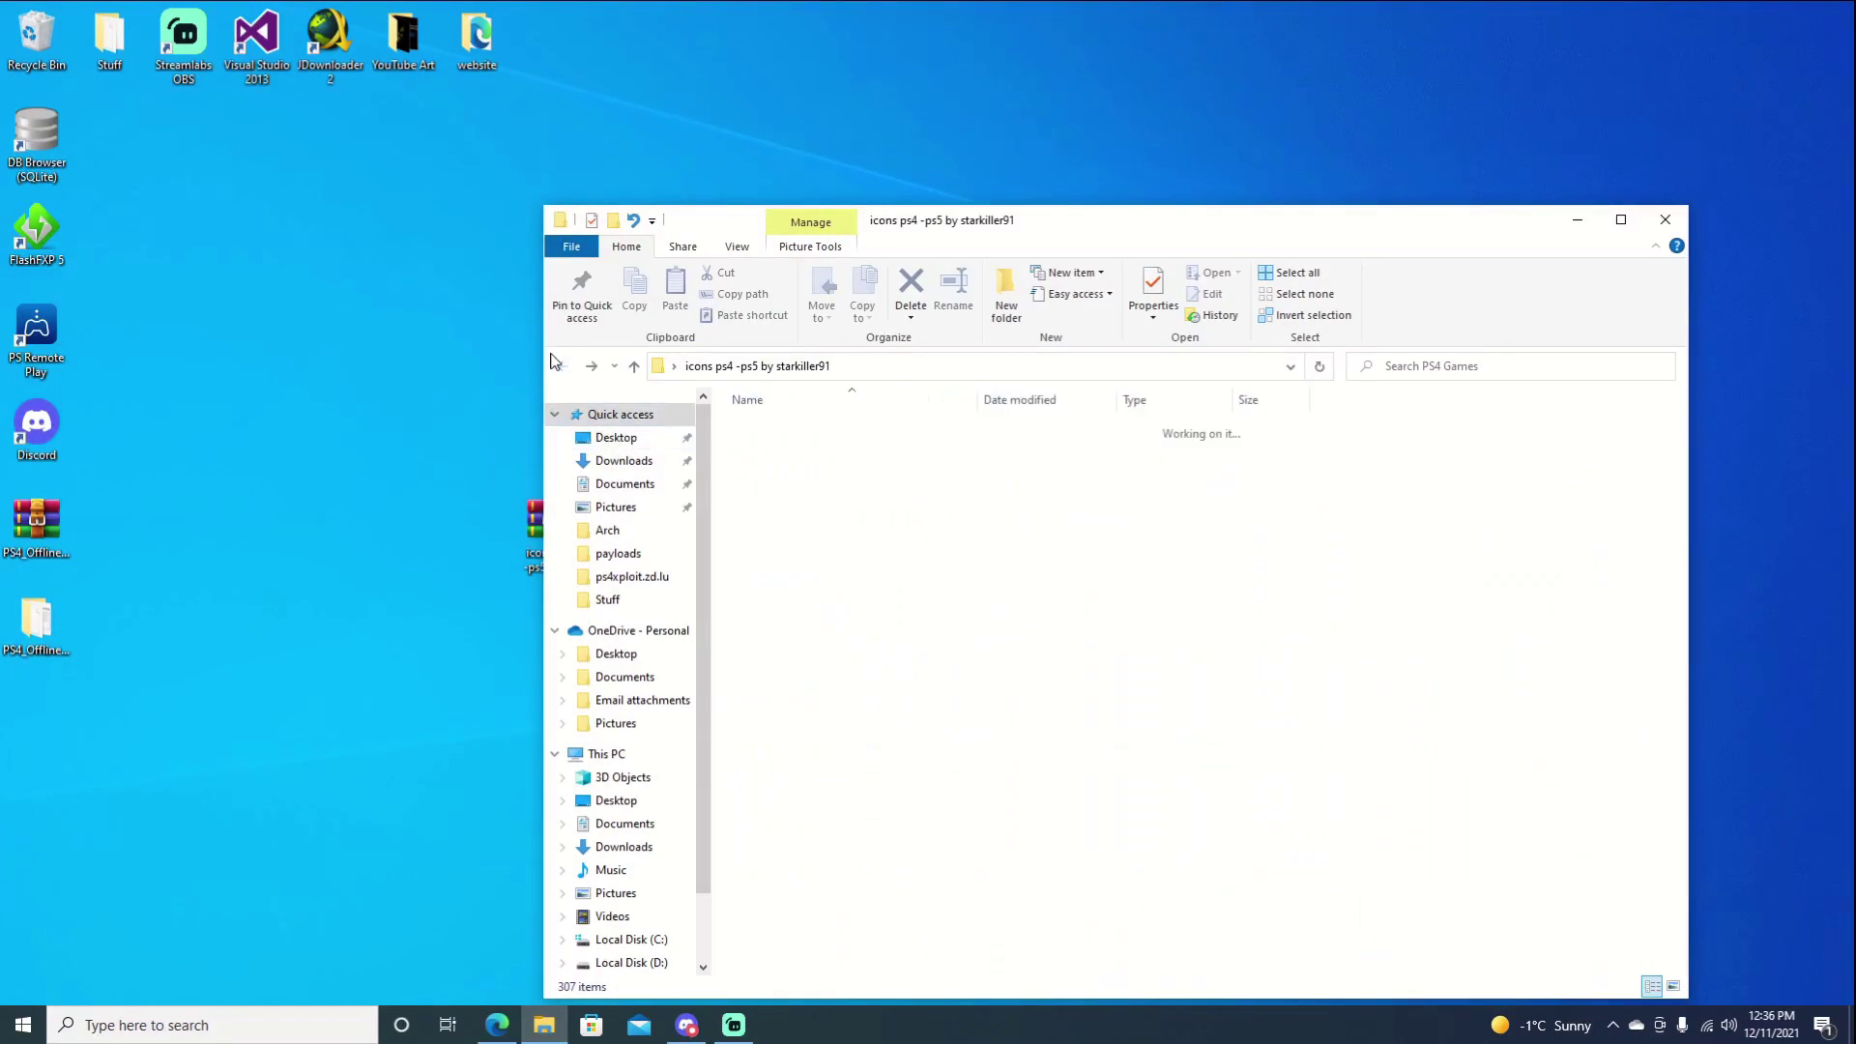
double_click(802, 431)
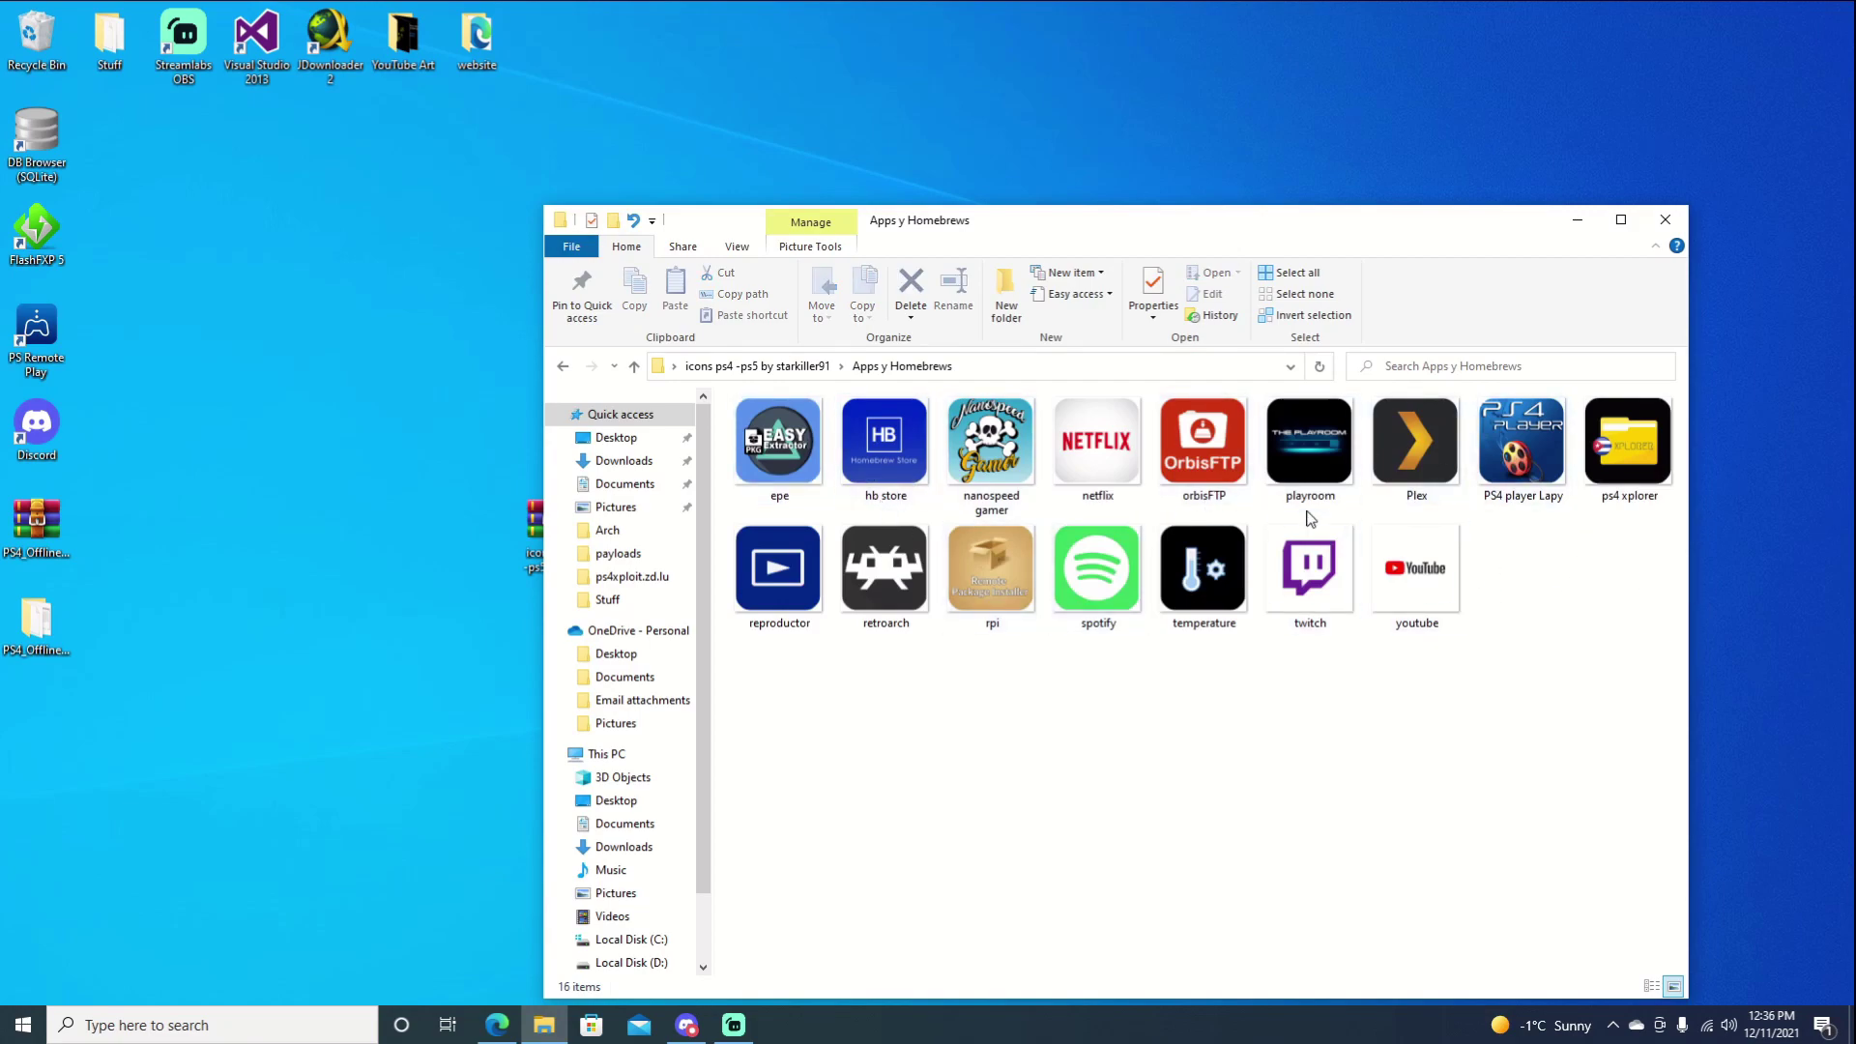
left_click(1667, 230)
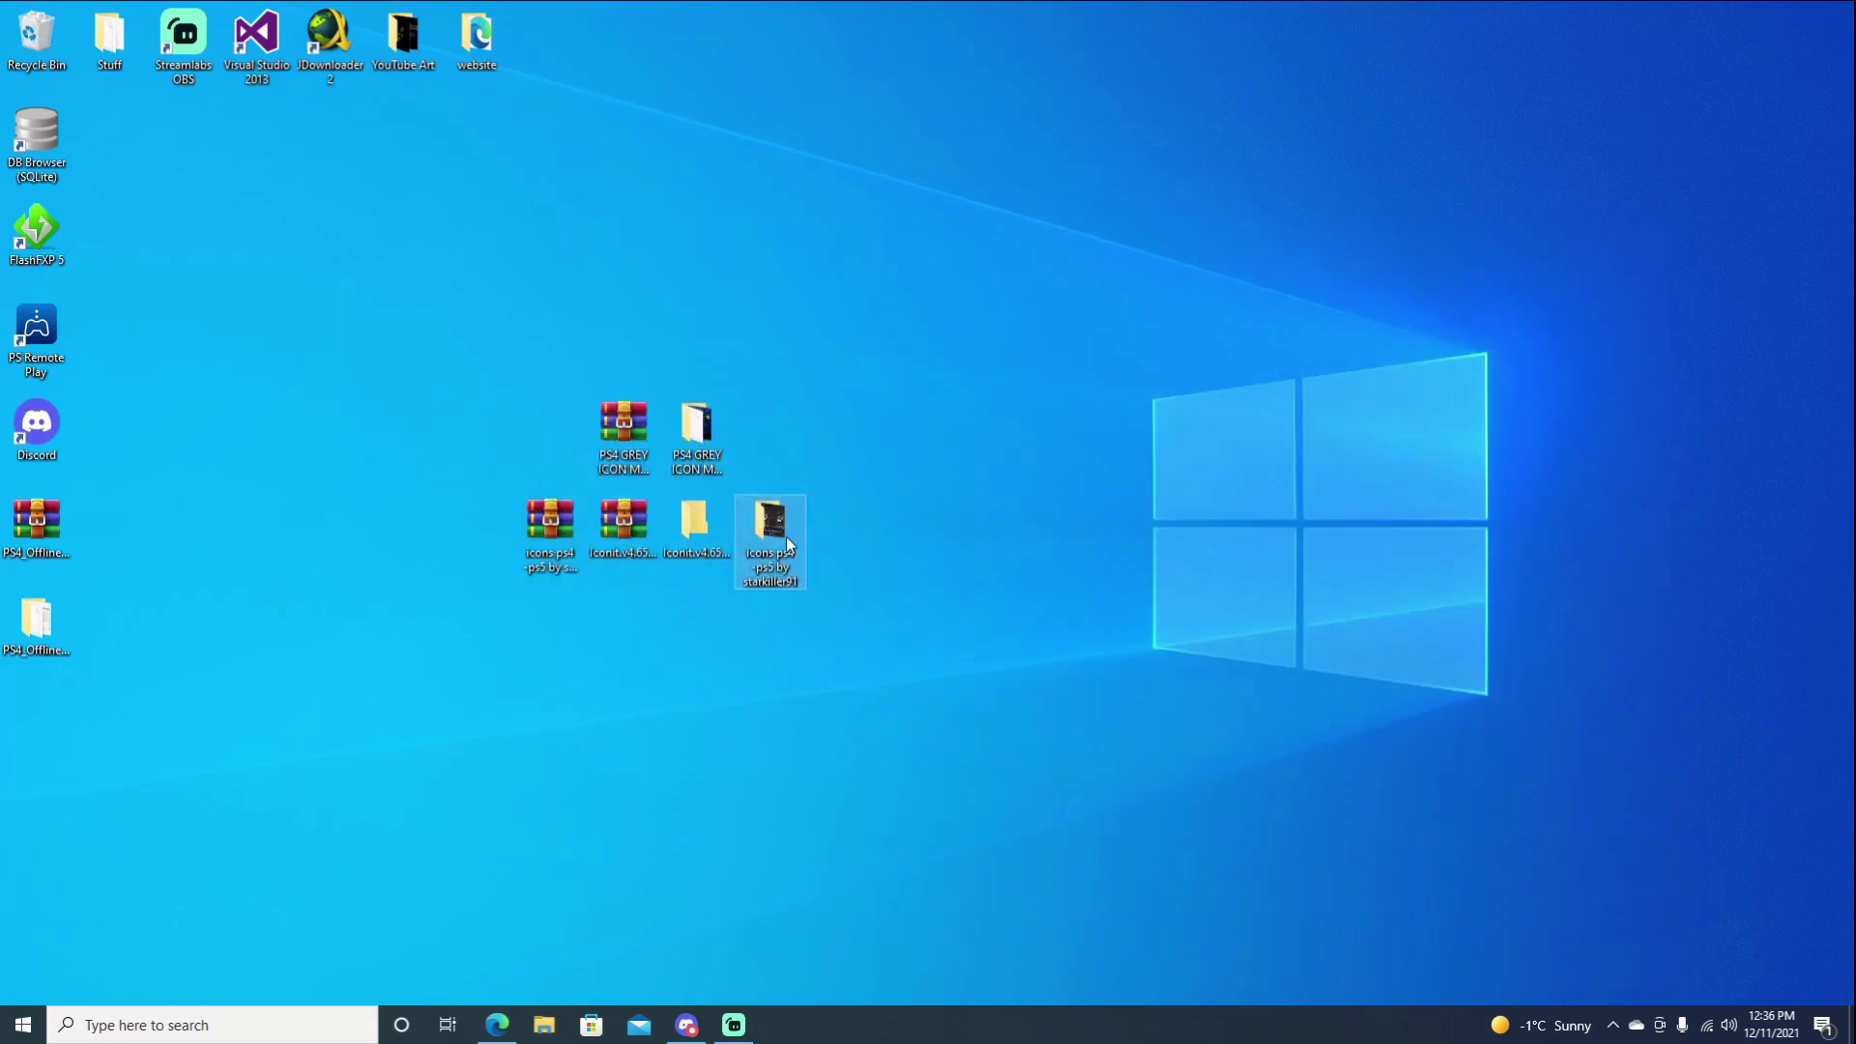
Look through the Install This folder in the Iconit.v4.65 package and return to the package's main folder
double_click(711, 548)
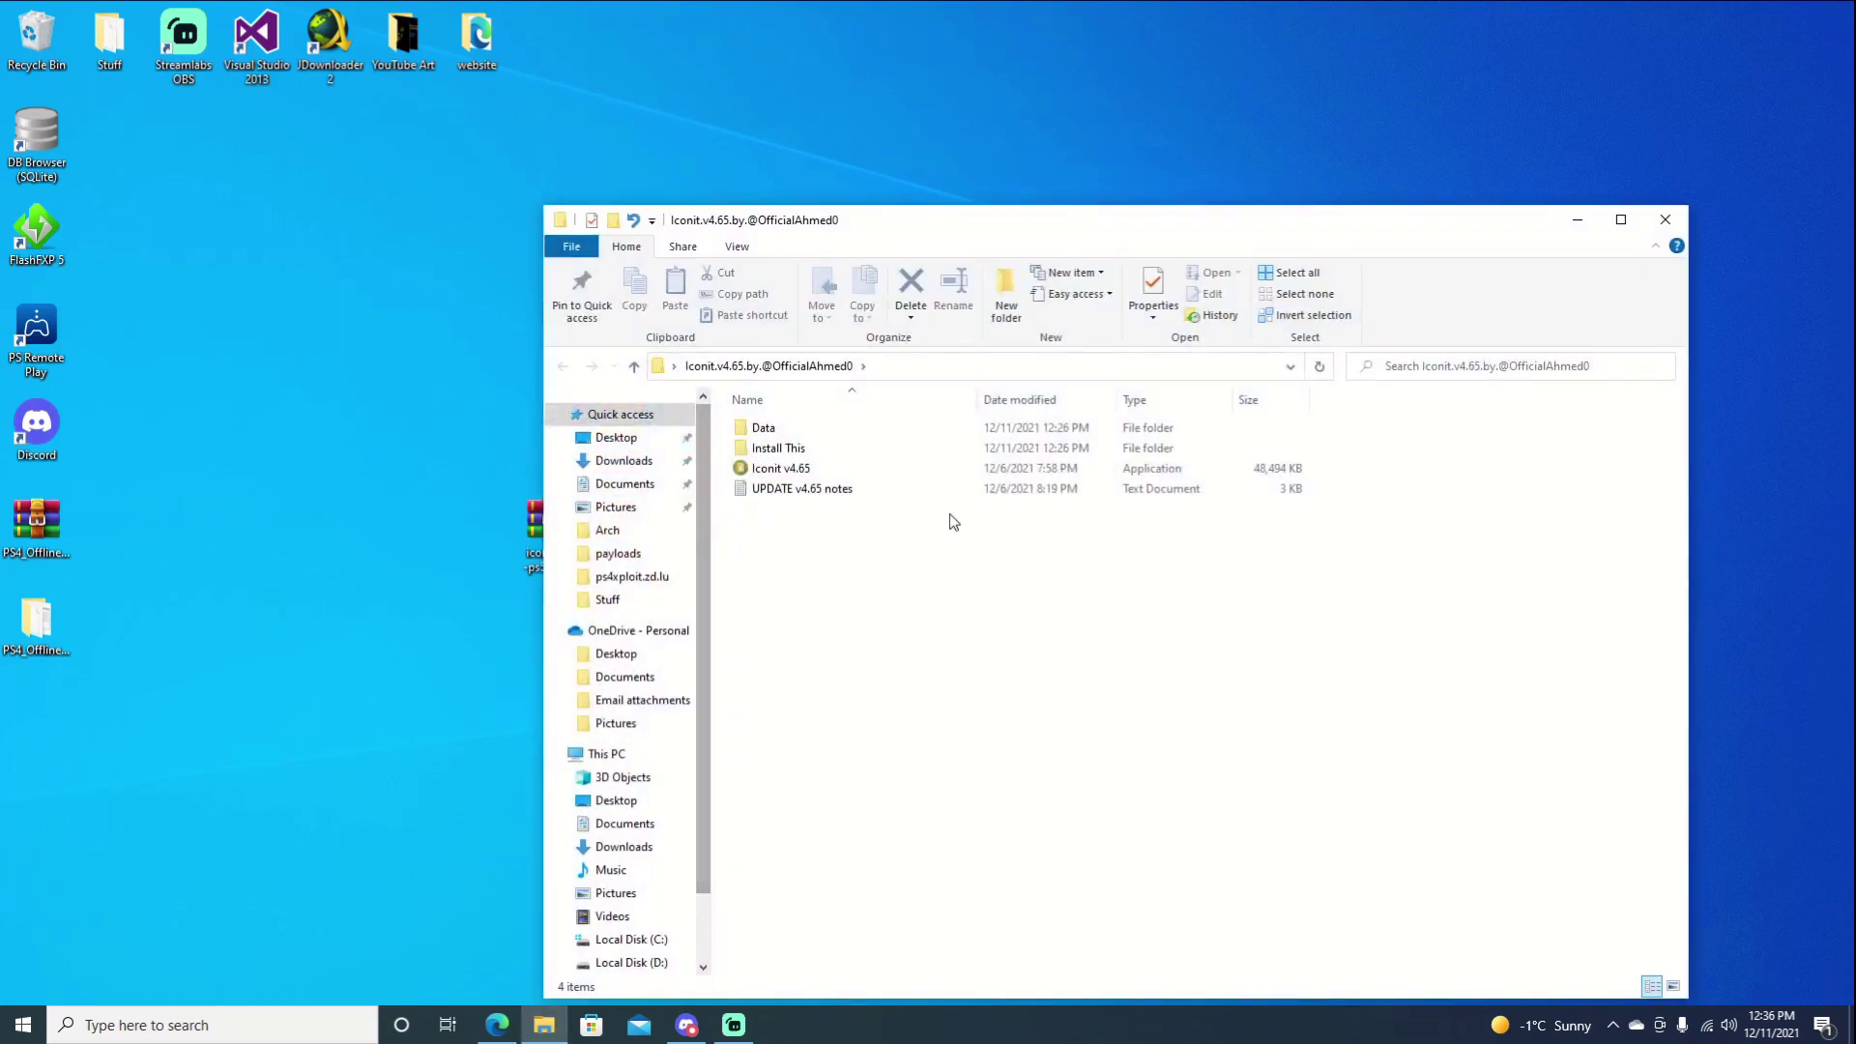
left_click(788, 450)
double_click(791, 453)
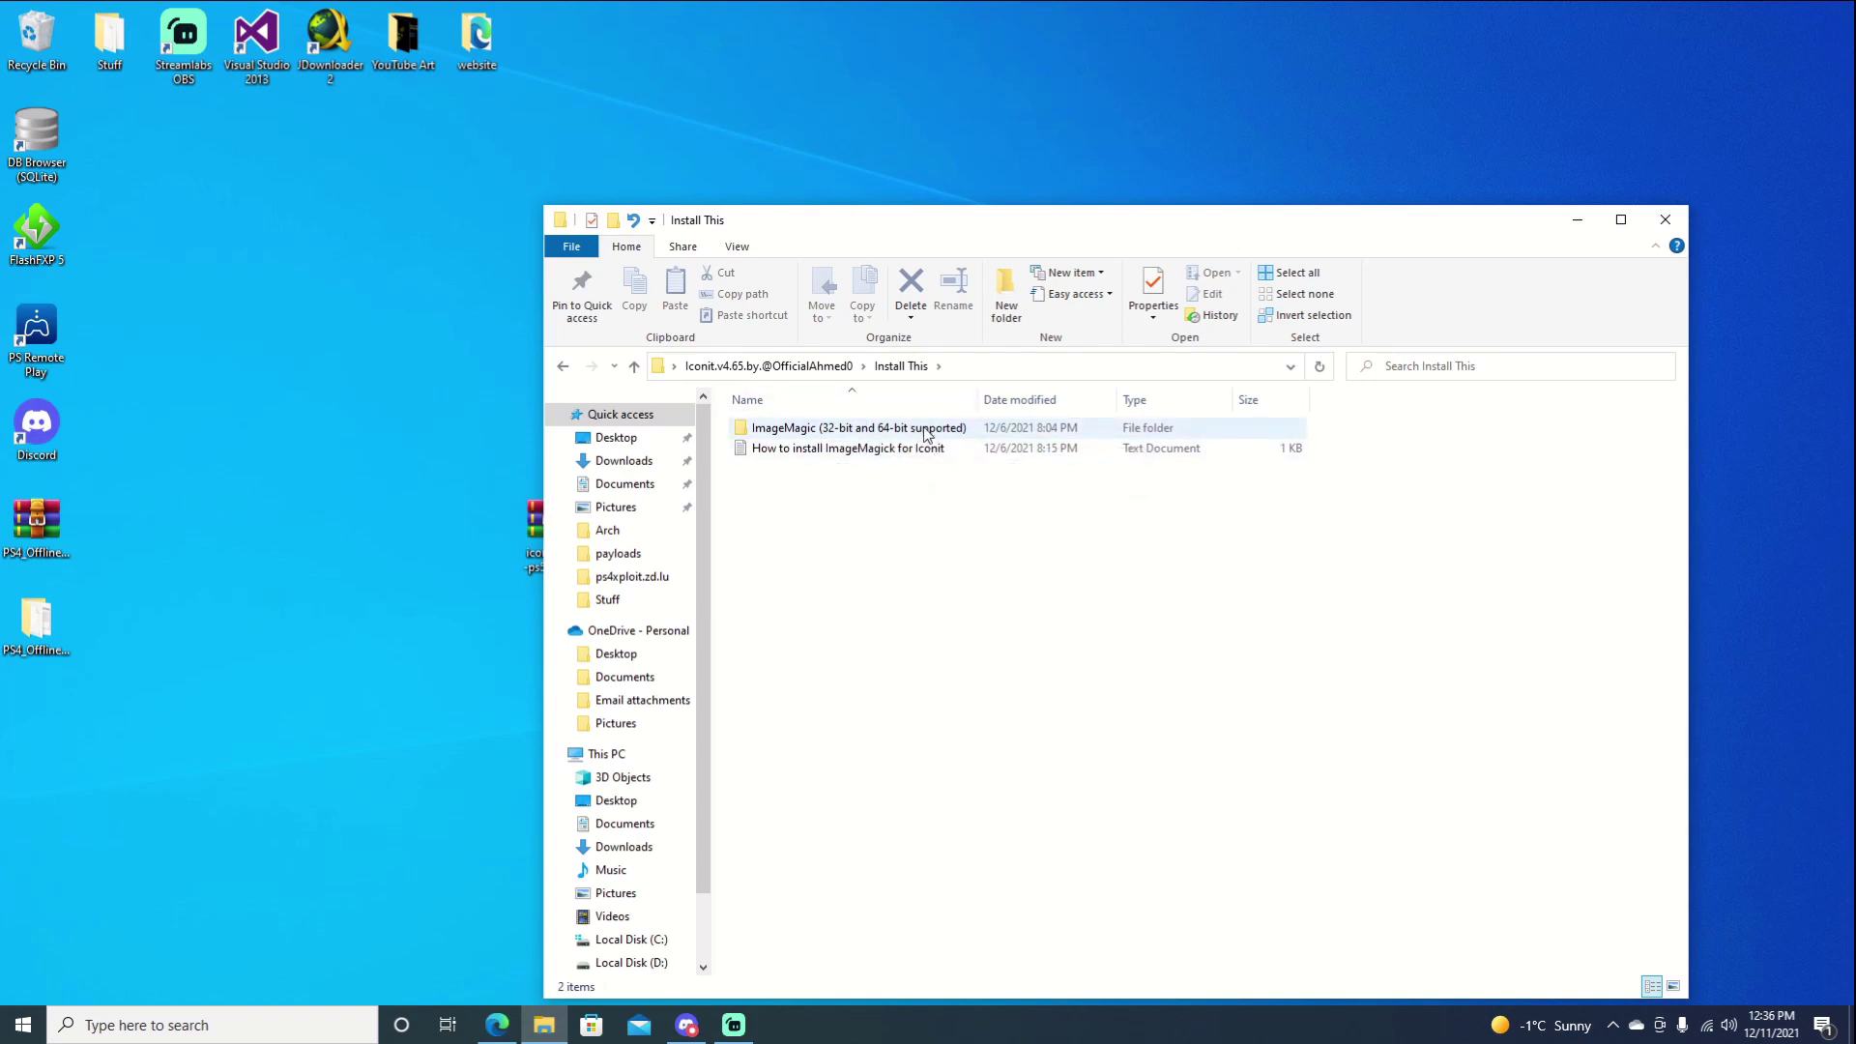
left_click(563, 367)
Launch Iconit v4.65 and save its options with default port 2121, default IP 10.0.0.231 and Show Homebrew set to Yes
double_click(768, 470)
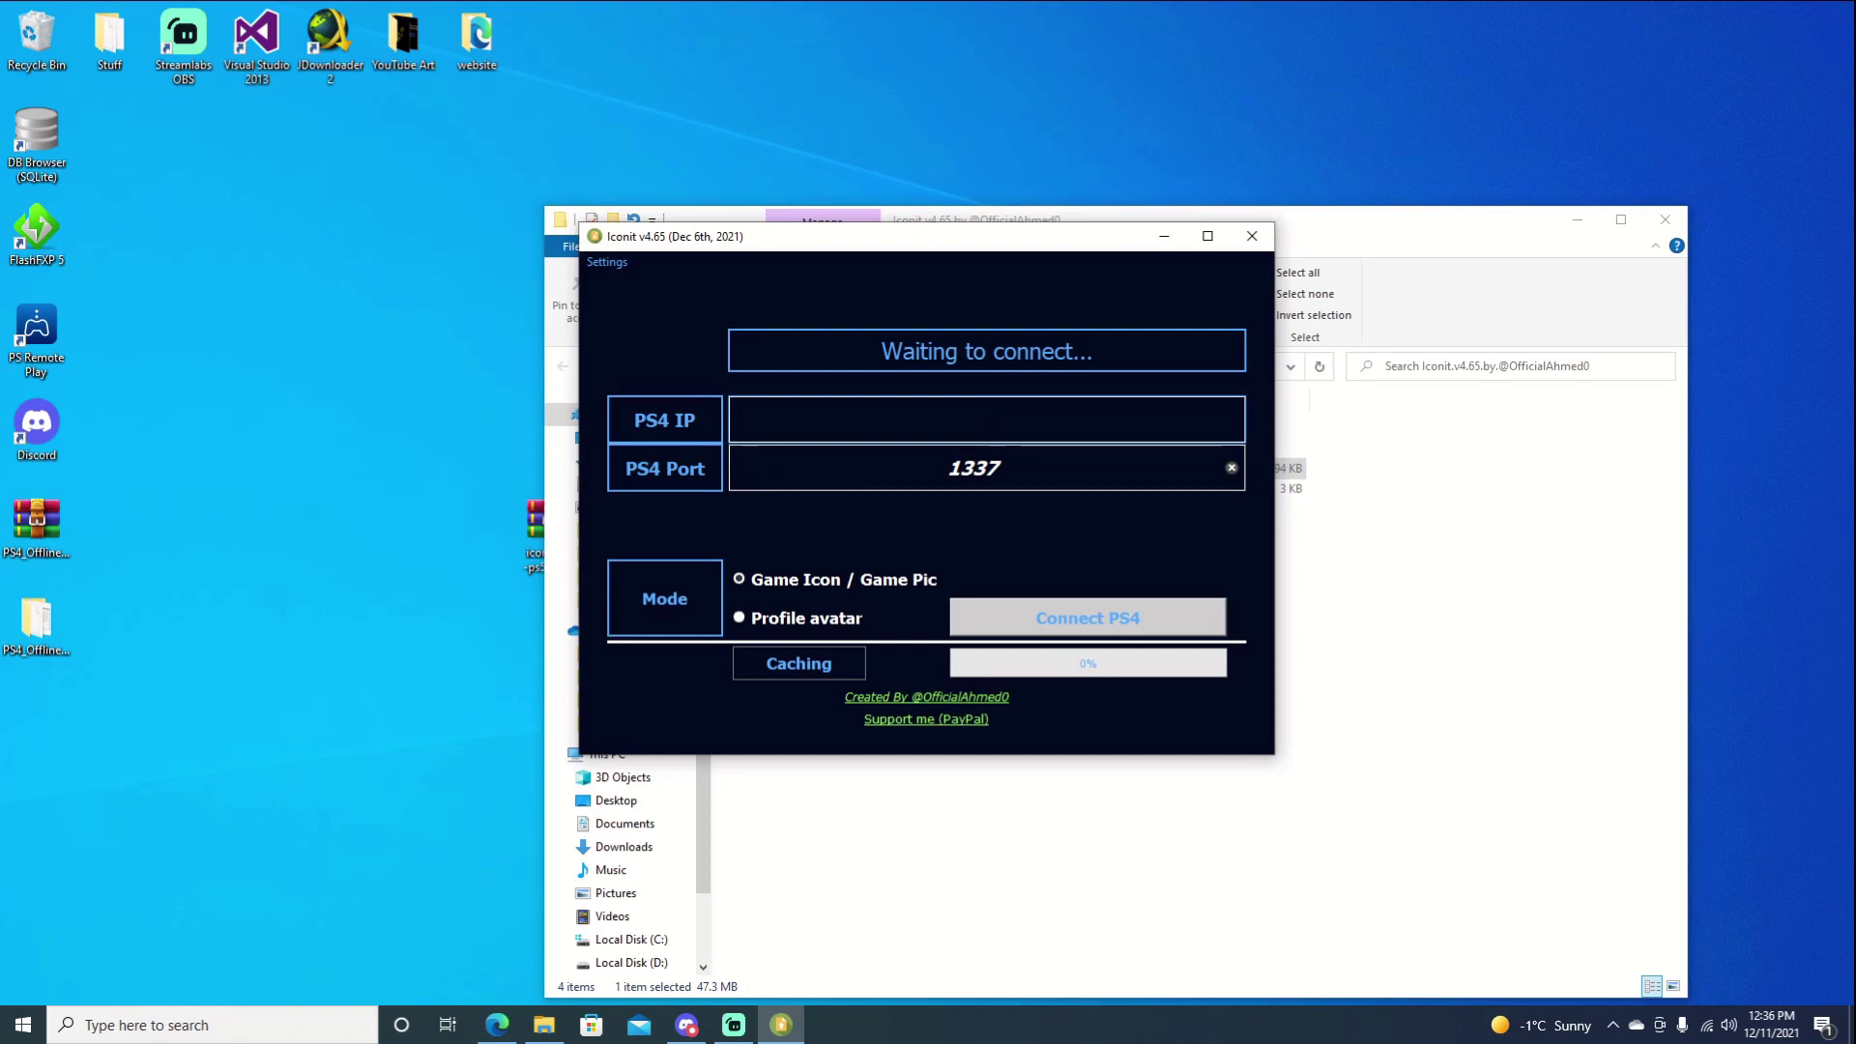
left_click(618, 273)
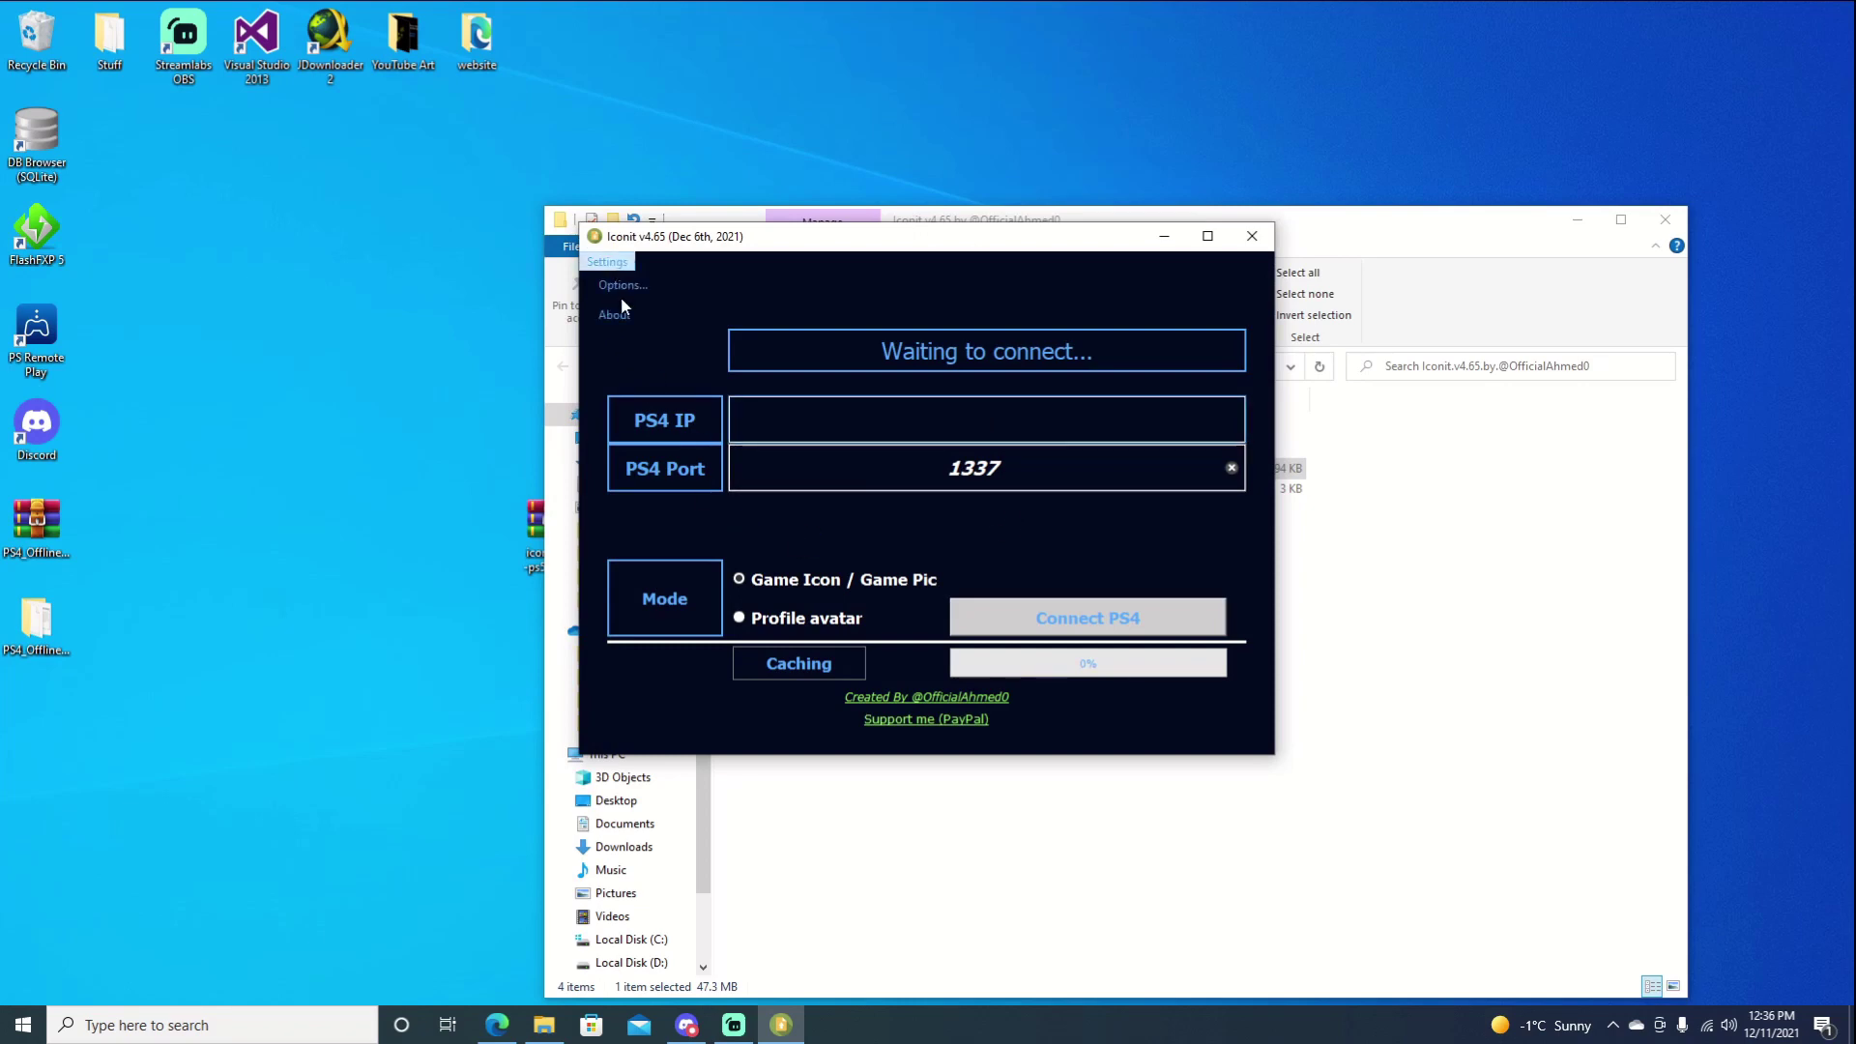
left_click(619, 292)
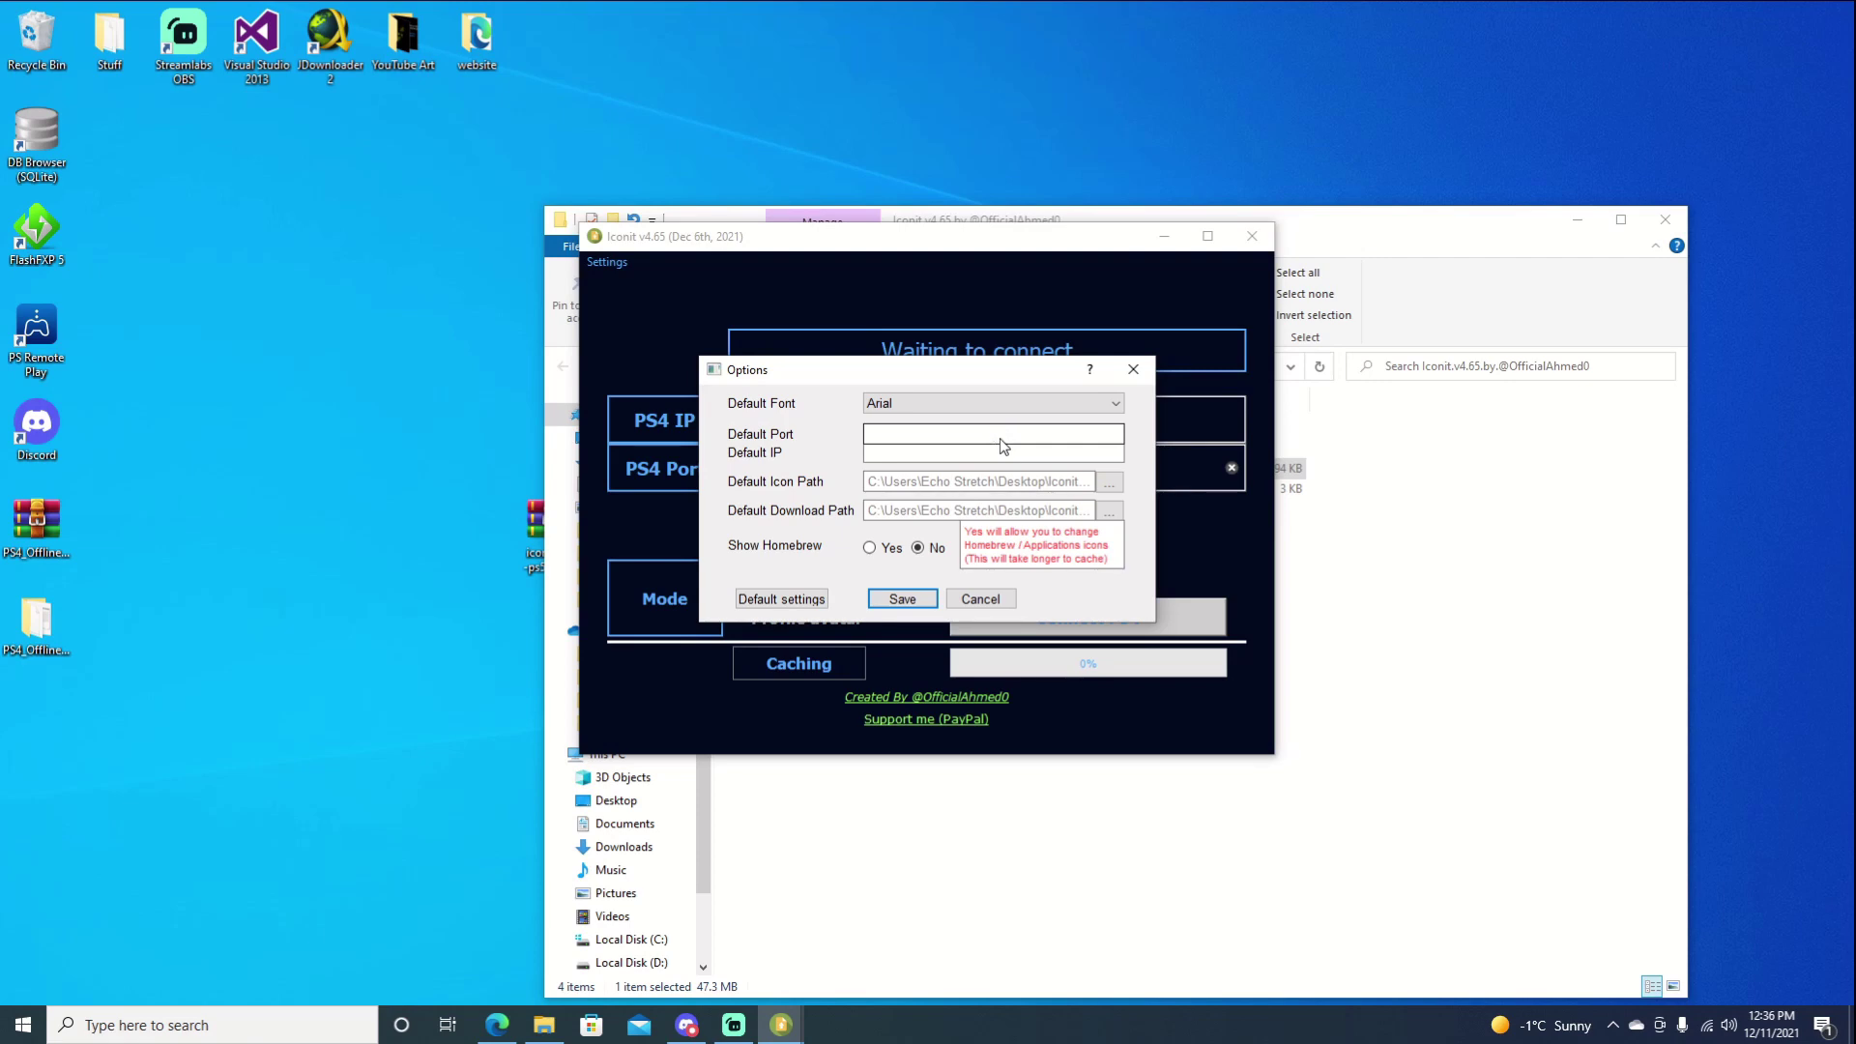
left_click(990, 457)
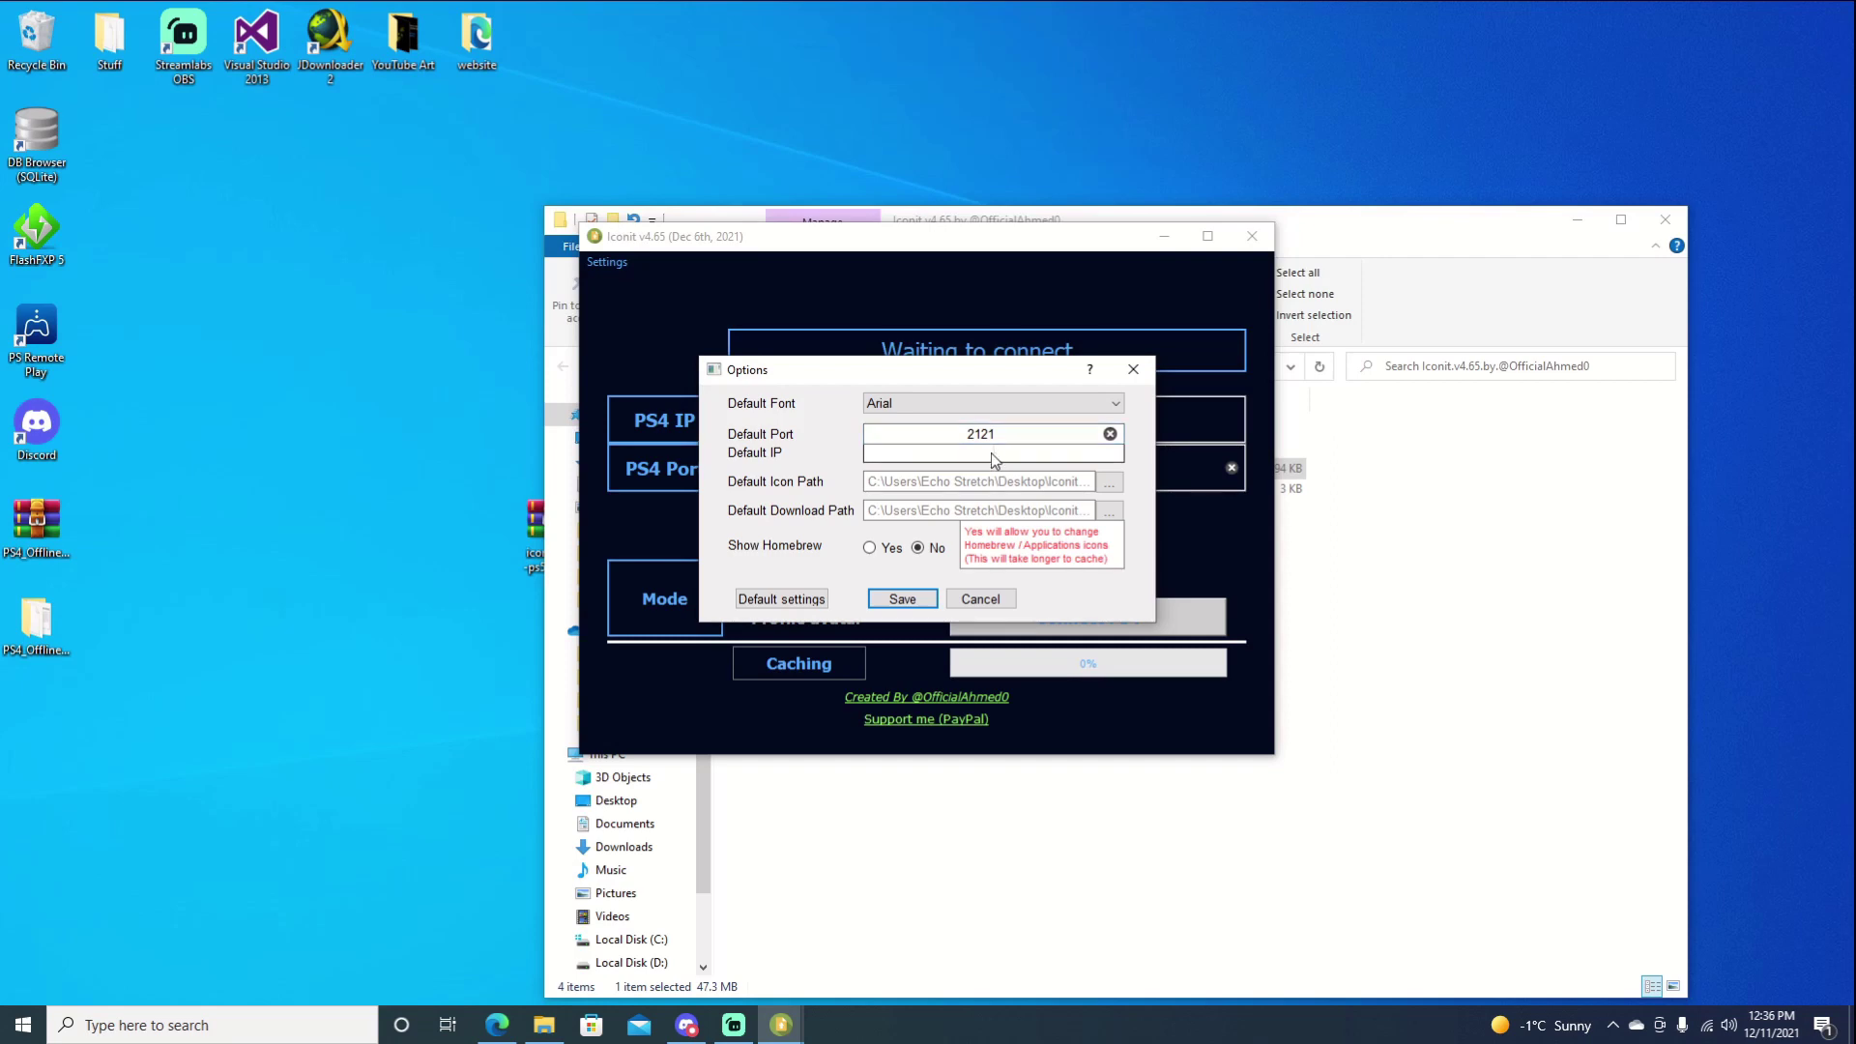
type("10.0.0.2313")
key("BackSpace")
left_click(870, 548)
left_click(900, 599)
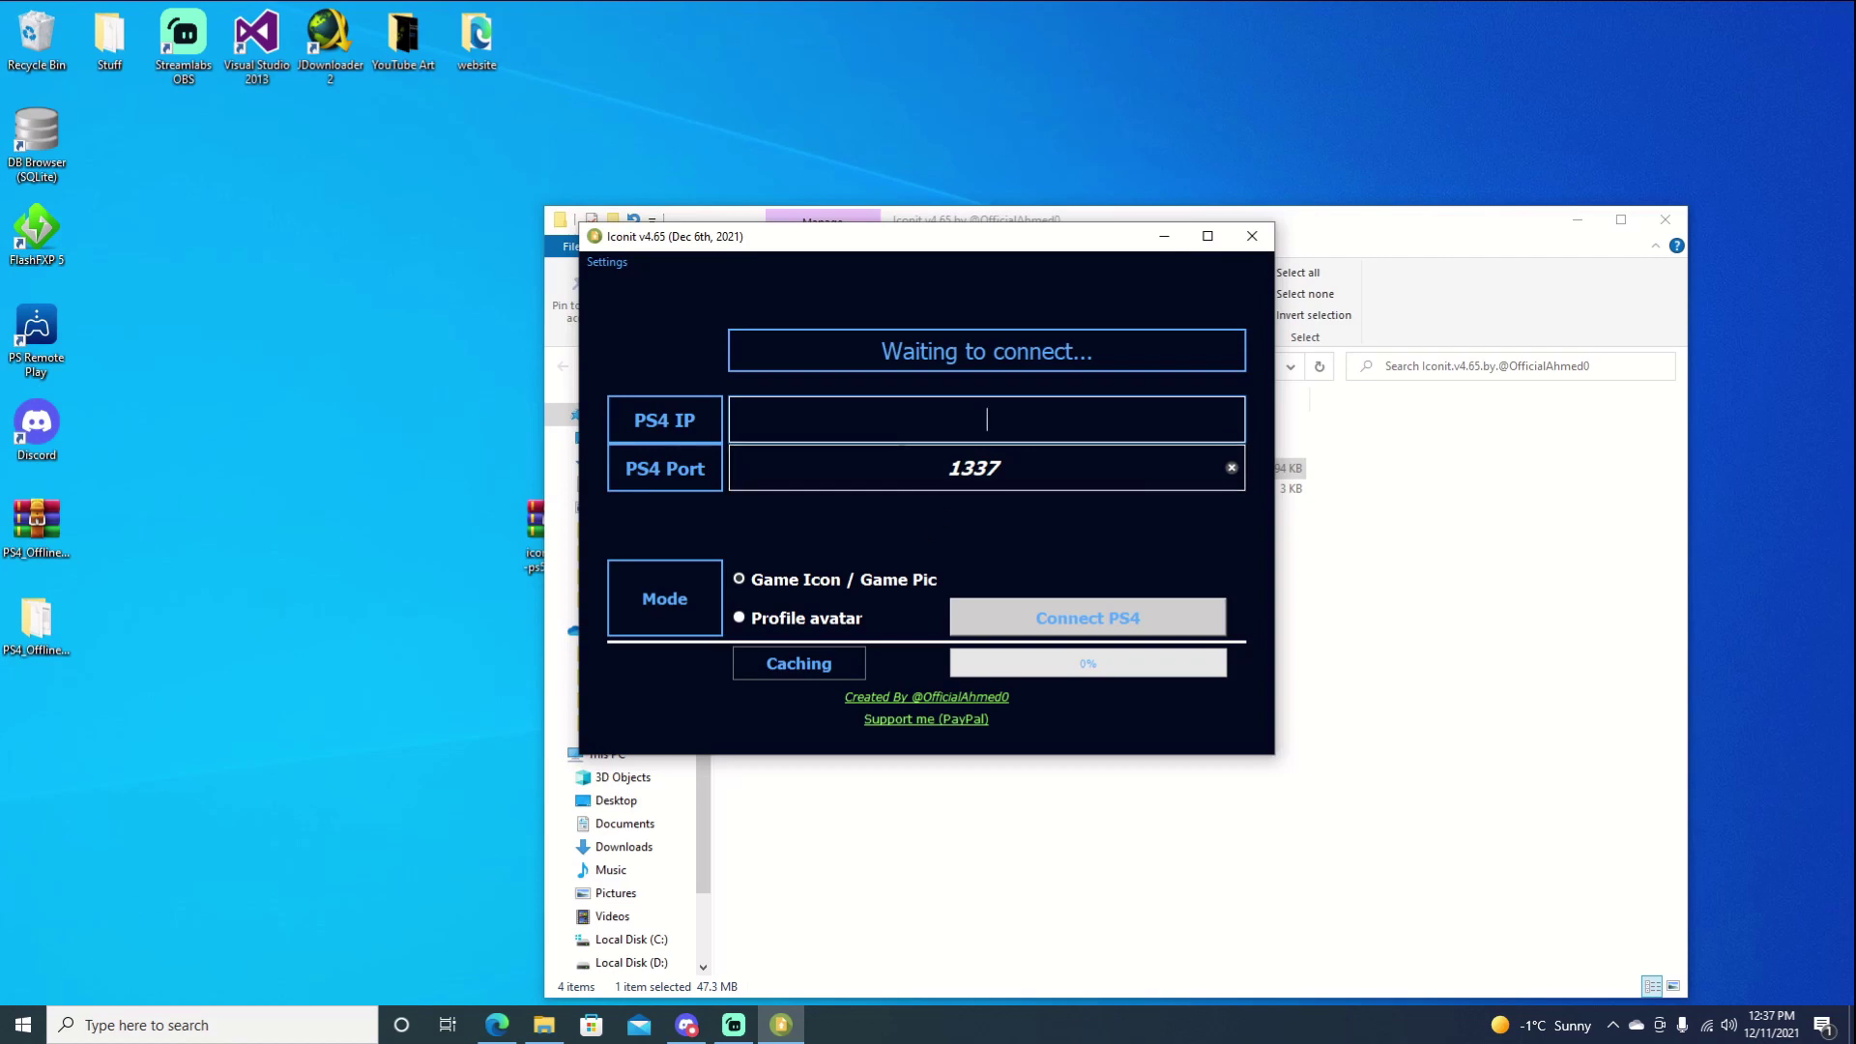
Restart Iconit to load the saved defaults, connect it to the PS4 in Game Icon / Game Pic mode, and close the folder window
left_click(1252, 237)
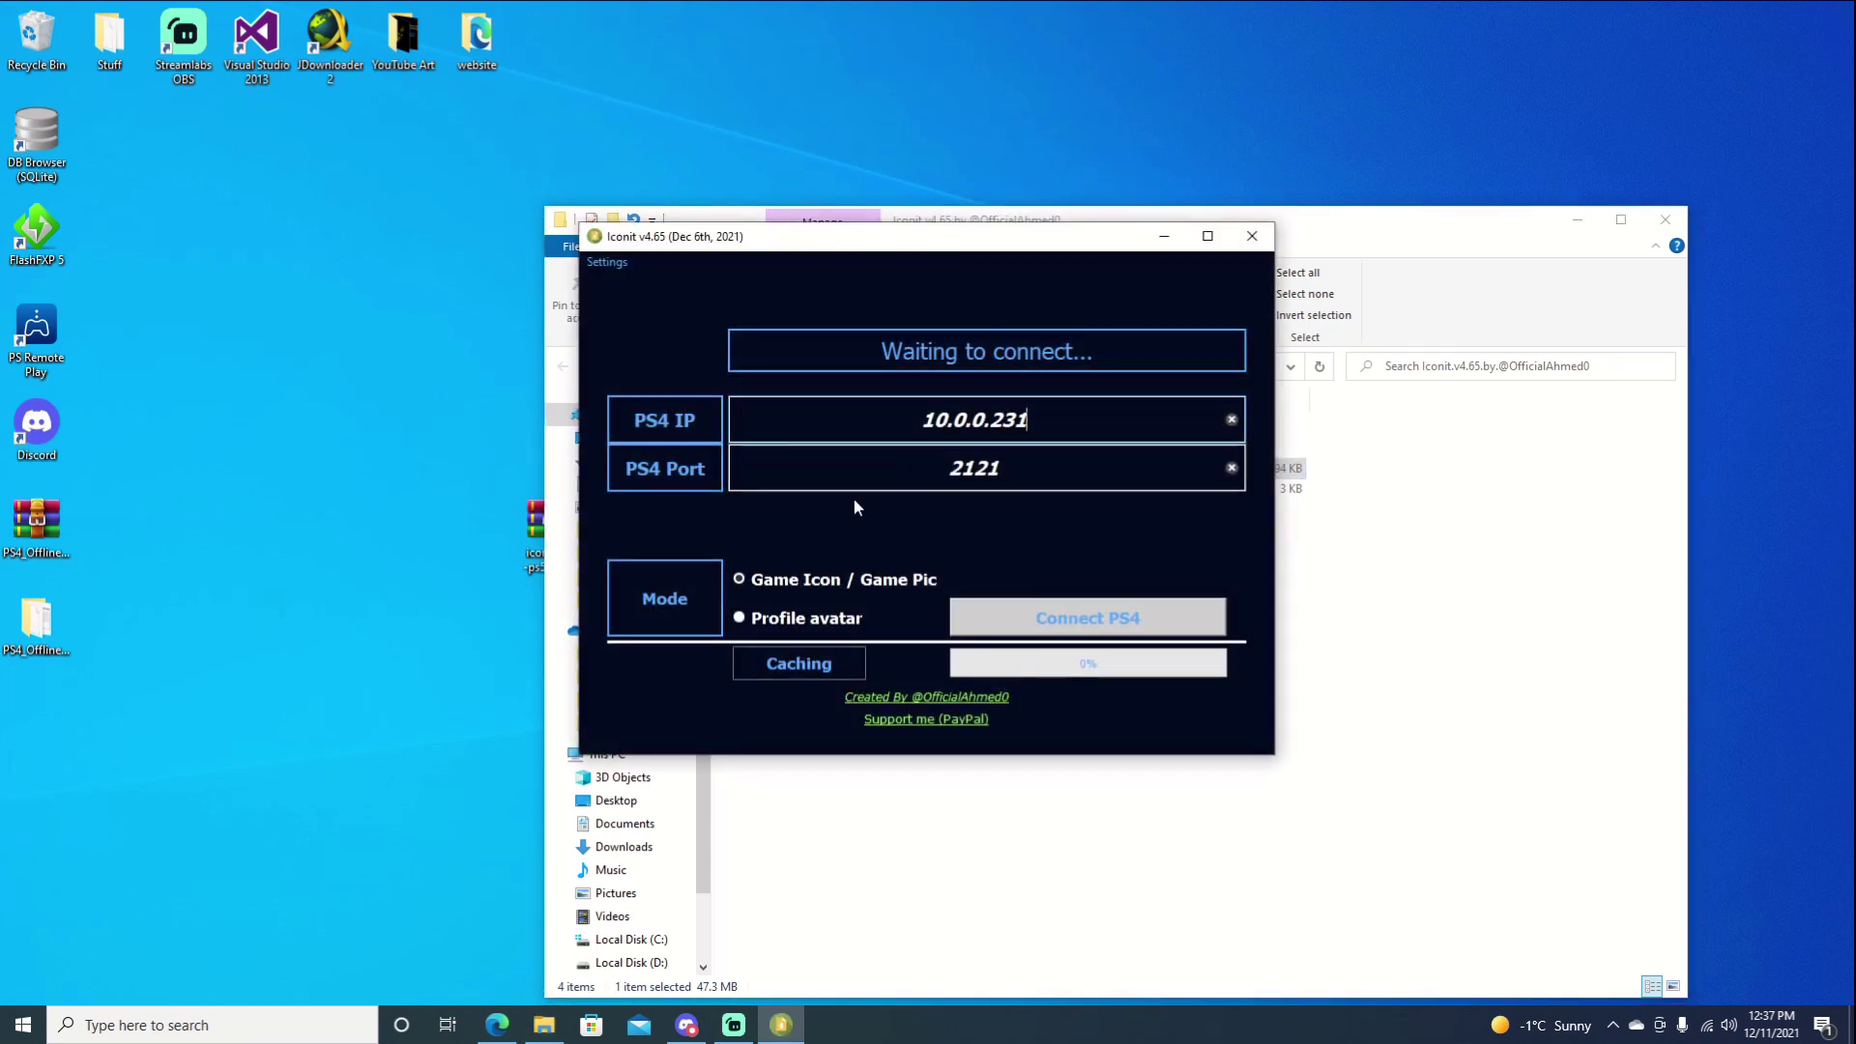
left_click(1048, 623)
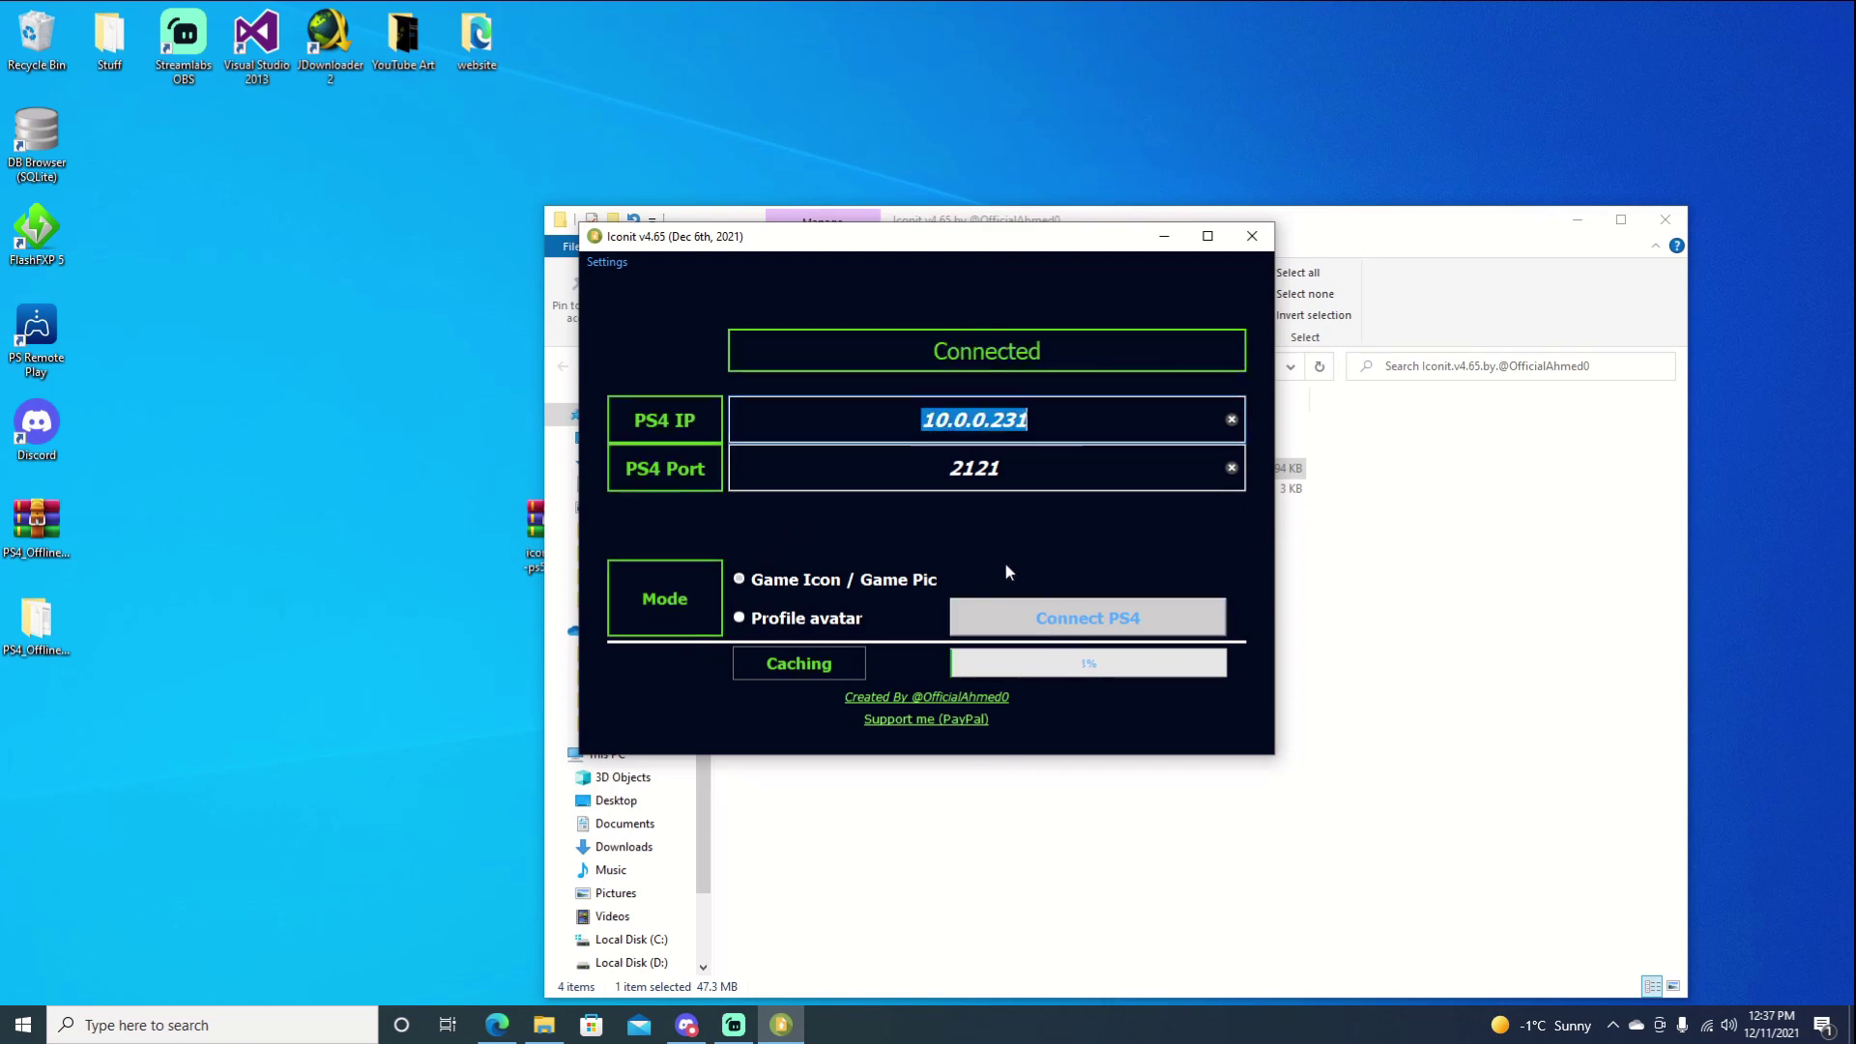
left_click(1659, 226)
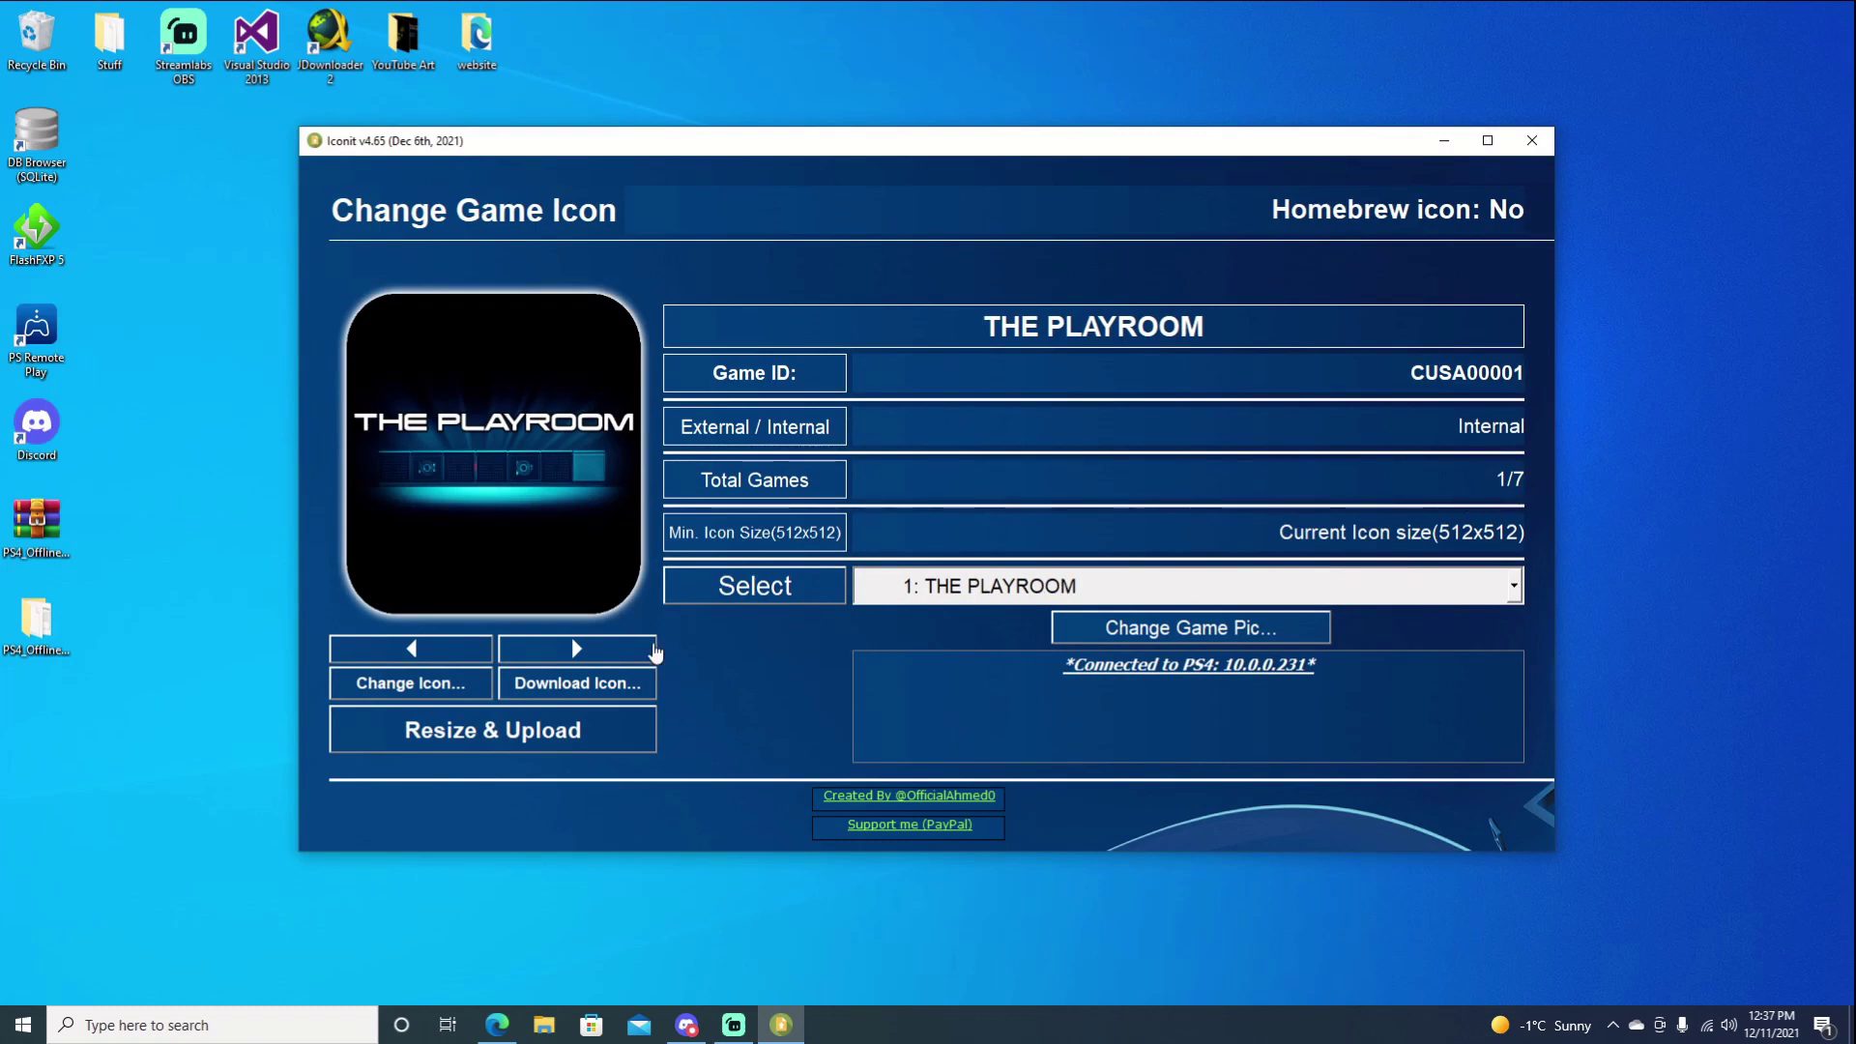
Browse through all the installed game and homebrew icons and return to the first entry, THE PLAYROOM
left_click(615, 658)
left_click(617, 659)
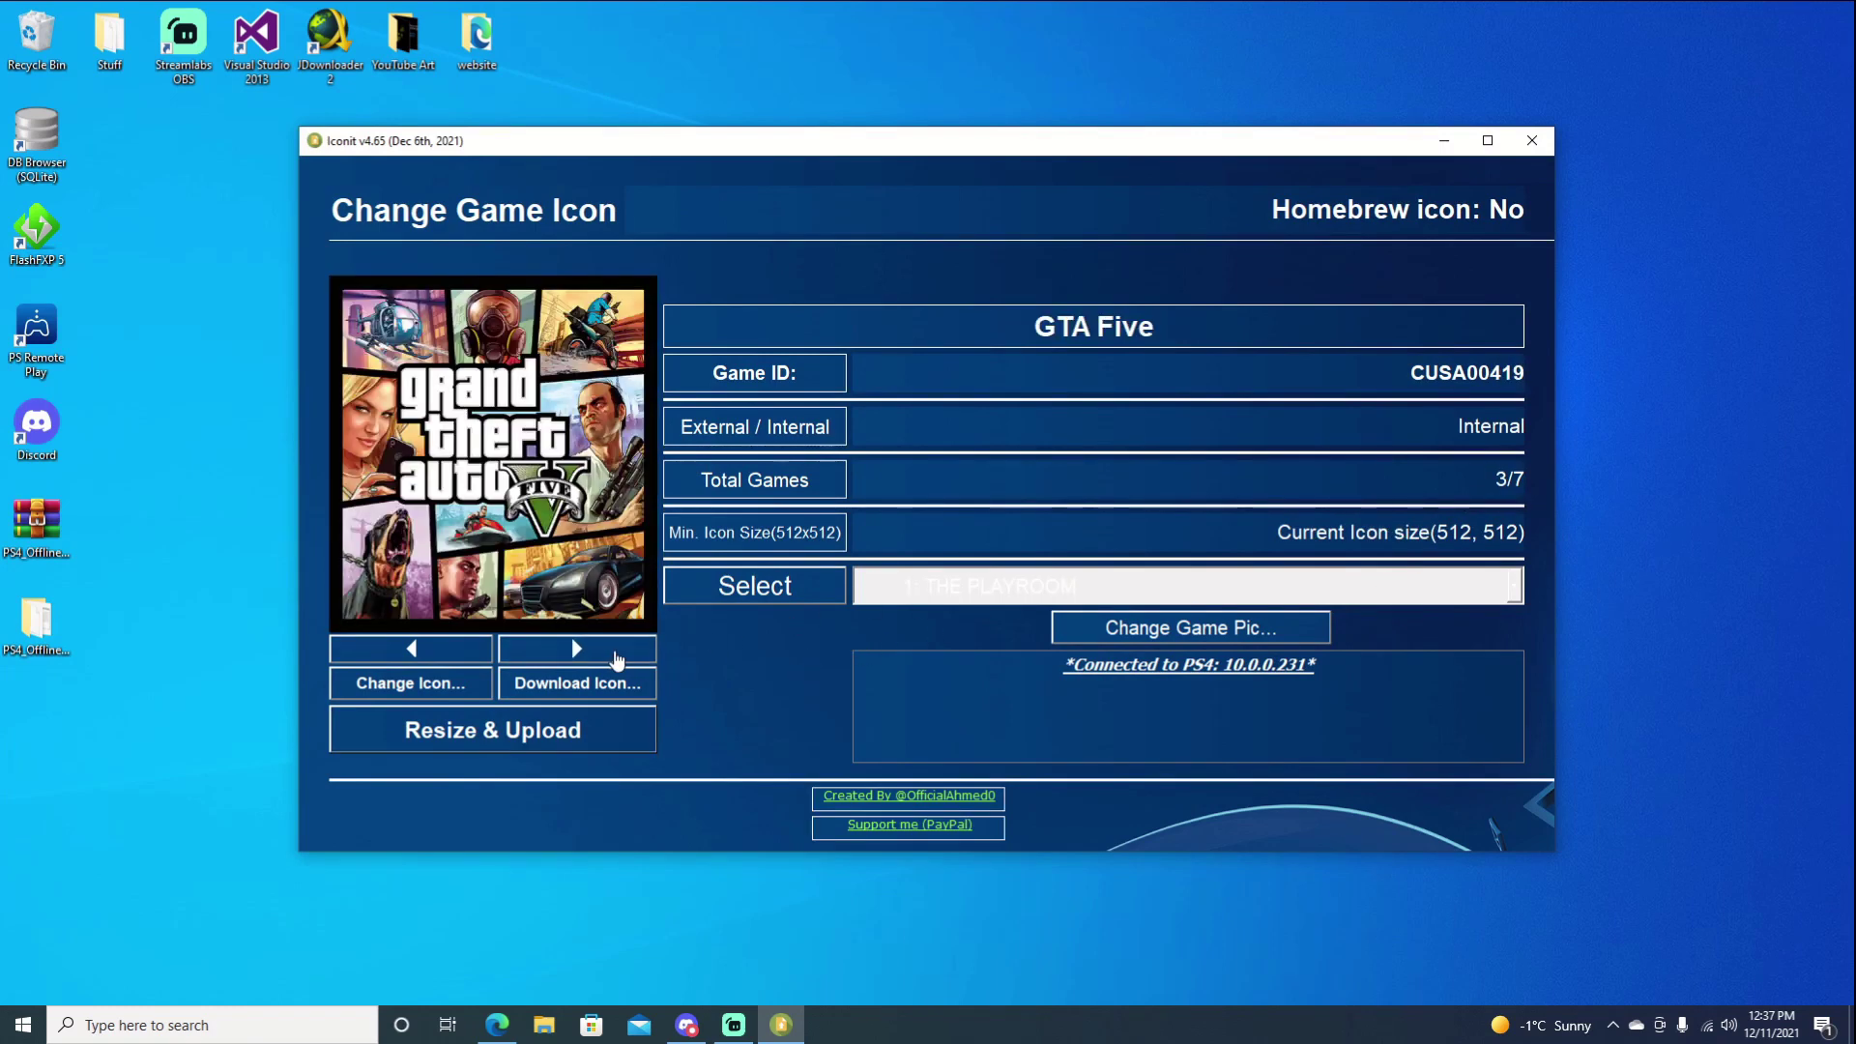
left_click(617, 660)
left_click(617, 660)
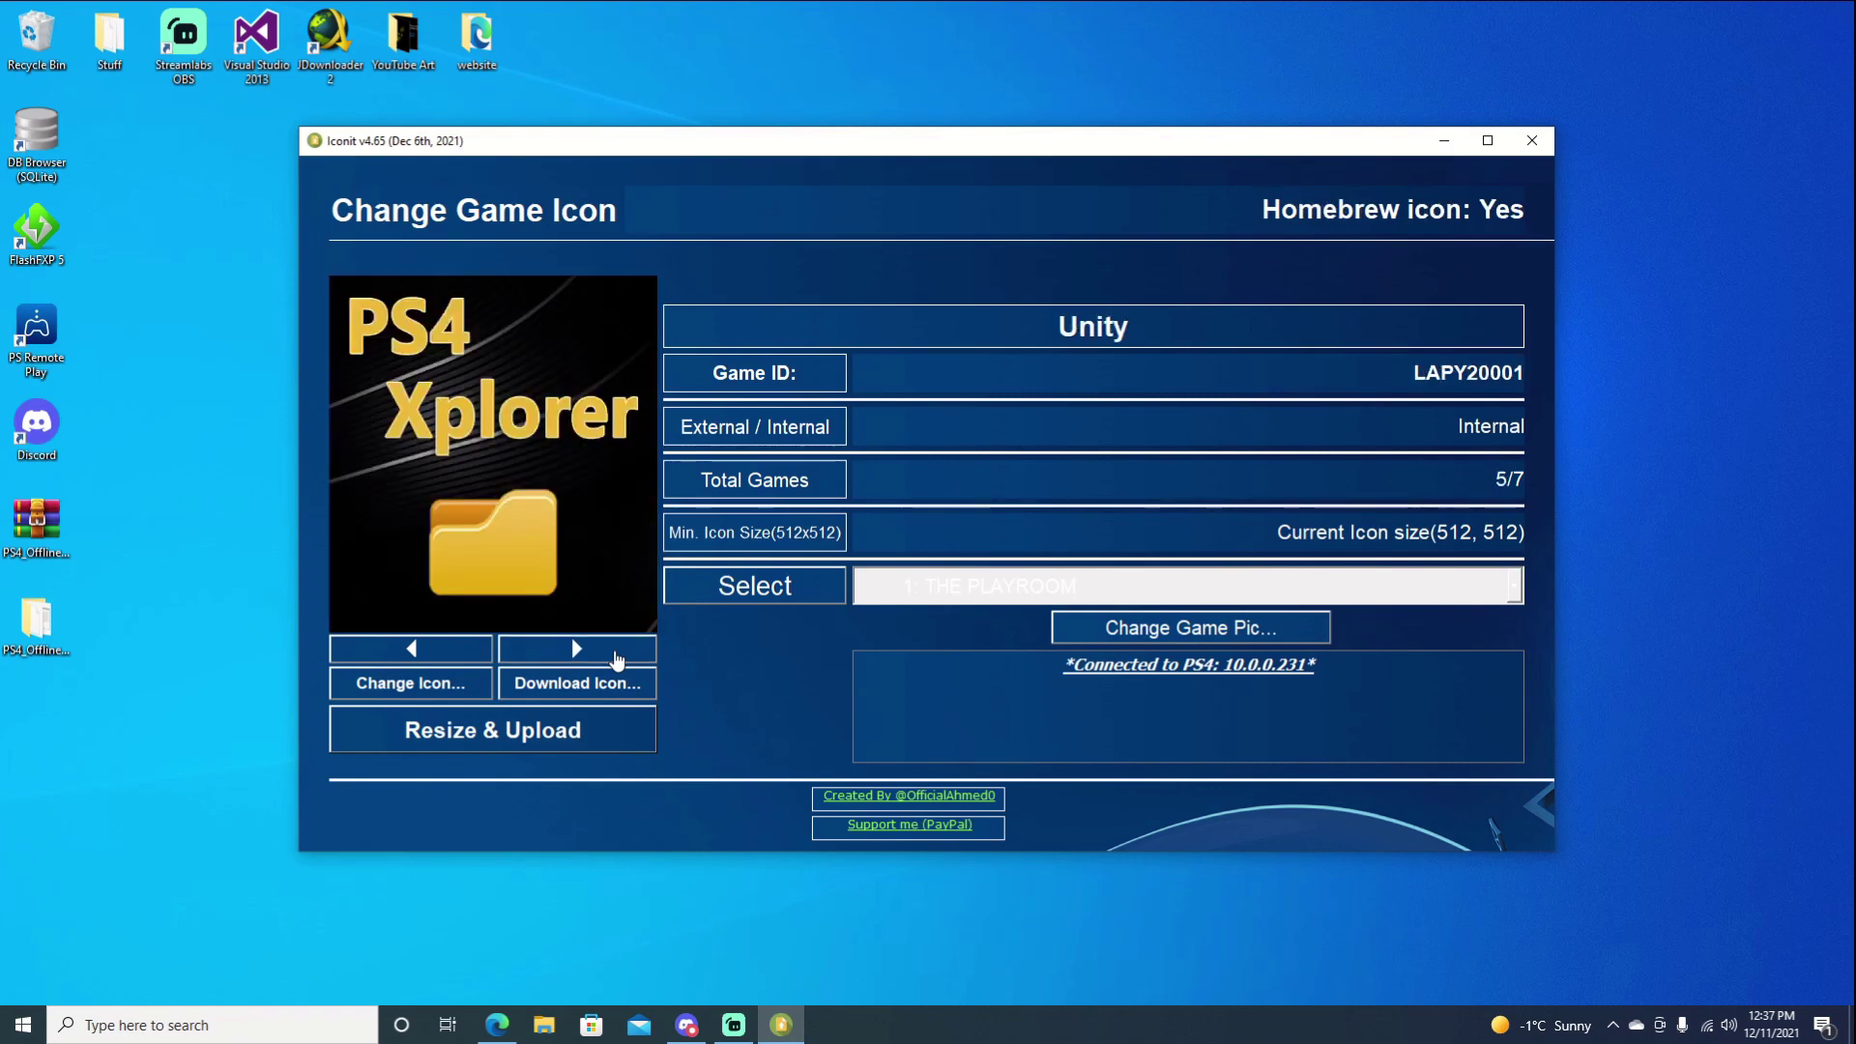
left_click(617, 660)
left_click(617, 660)
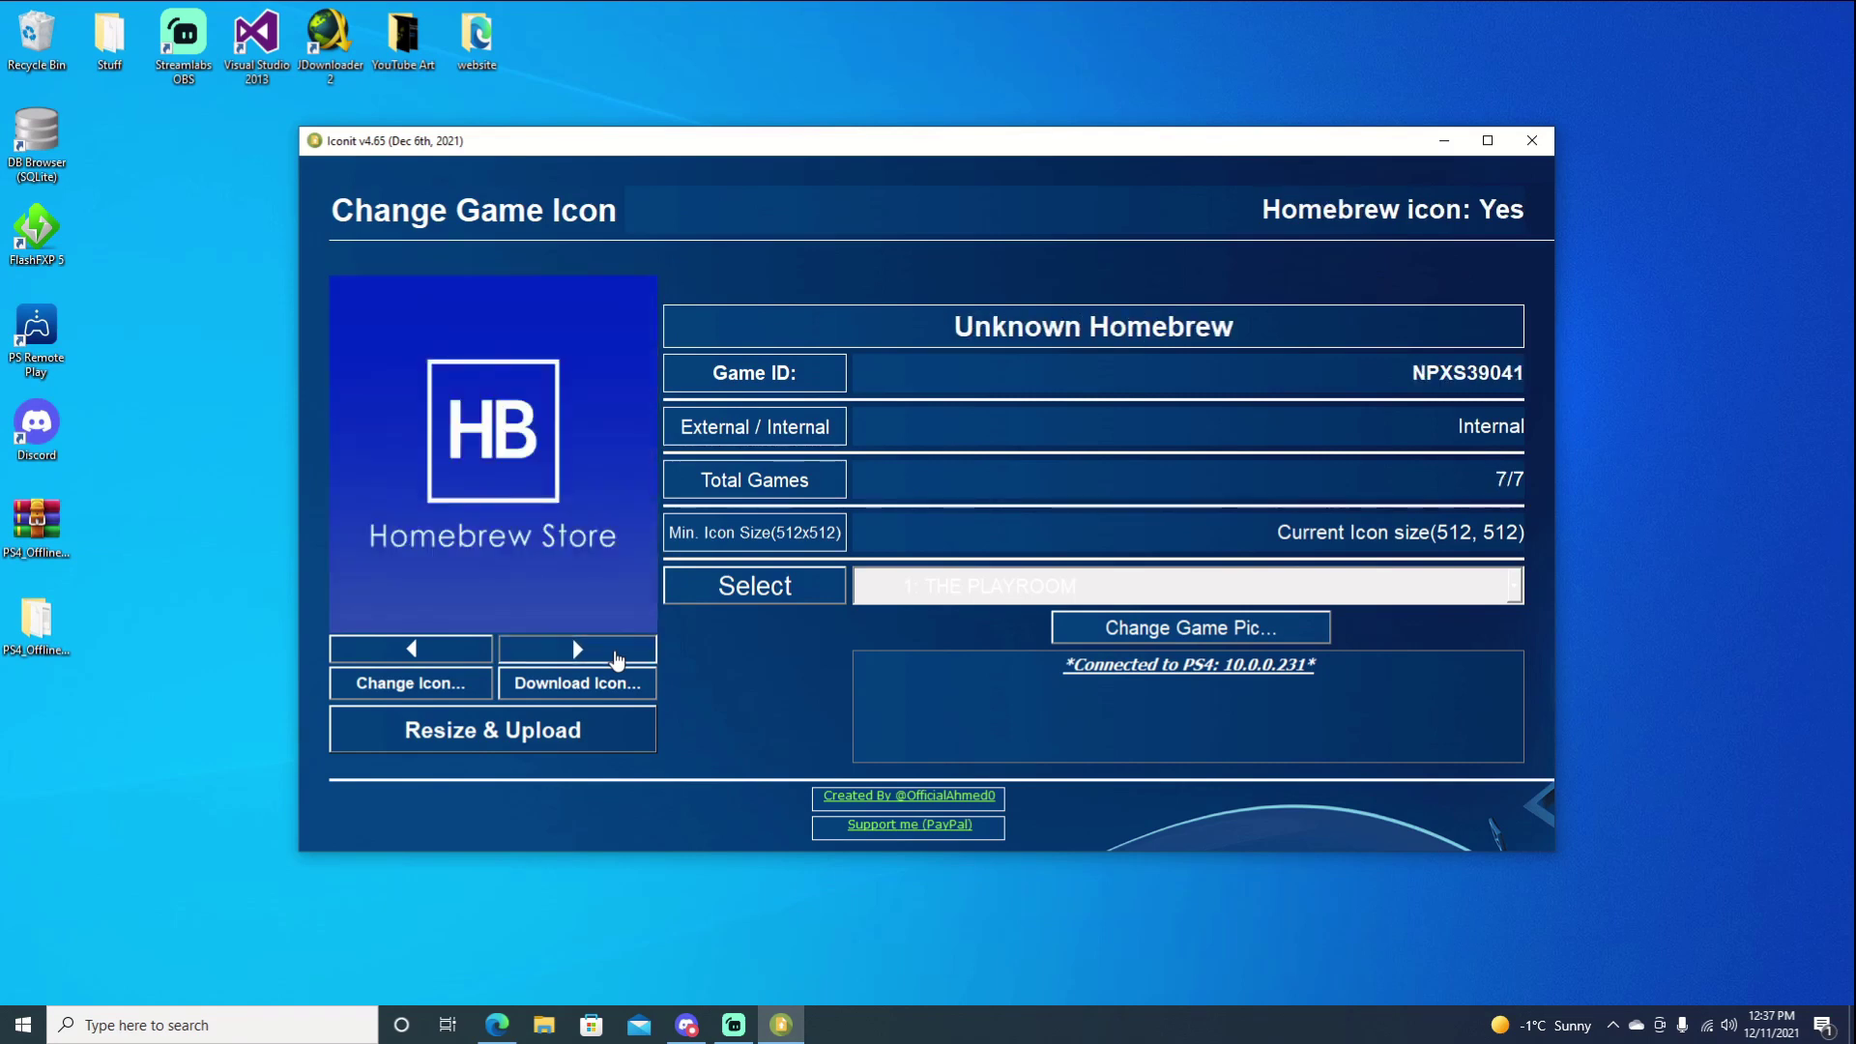
left_click(453, 653)
left_click(452, 654)
left_click(452, 654)
left_click(453, 654)
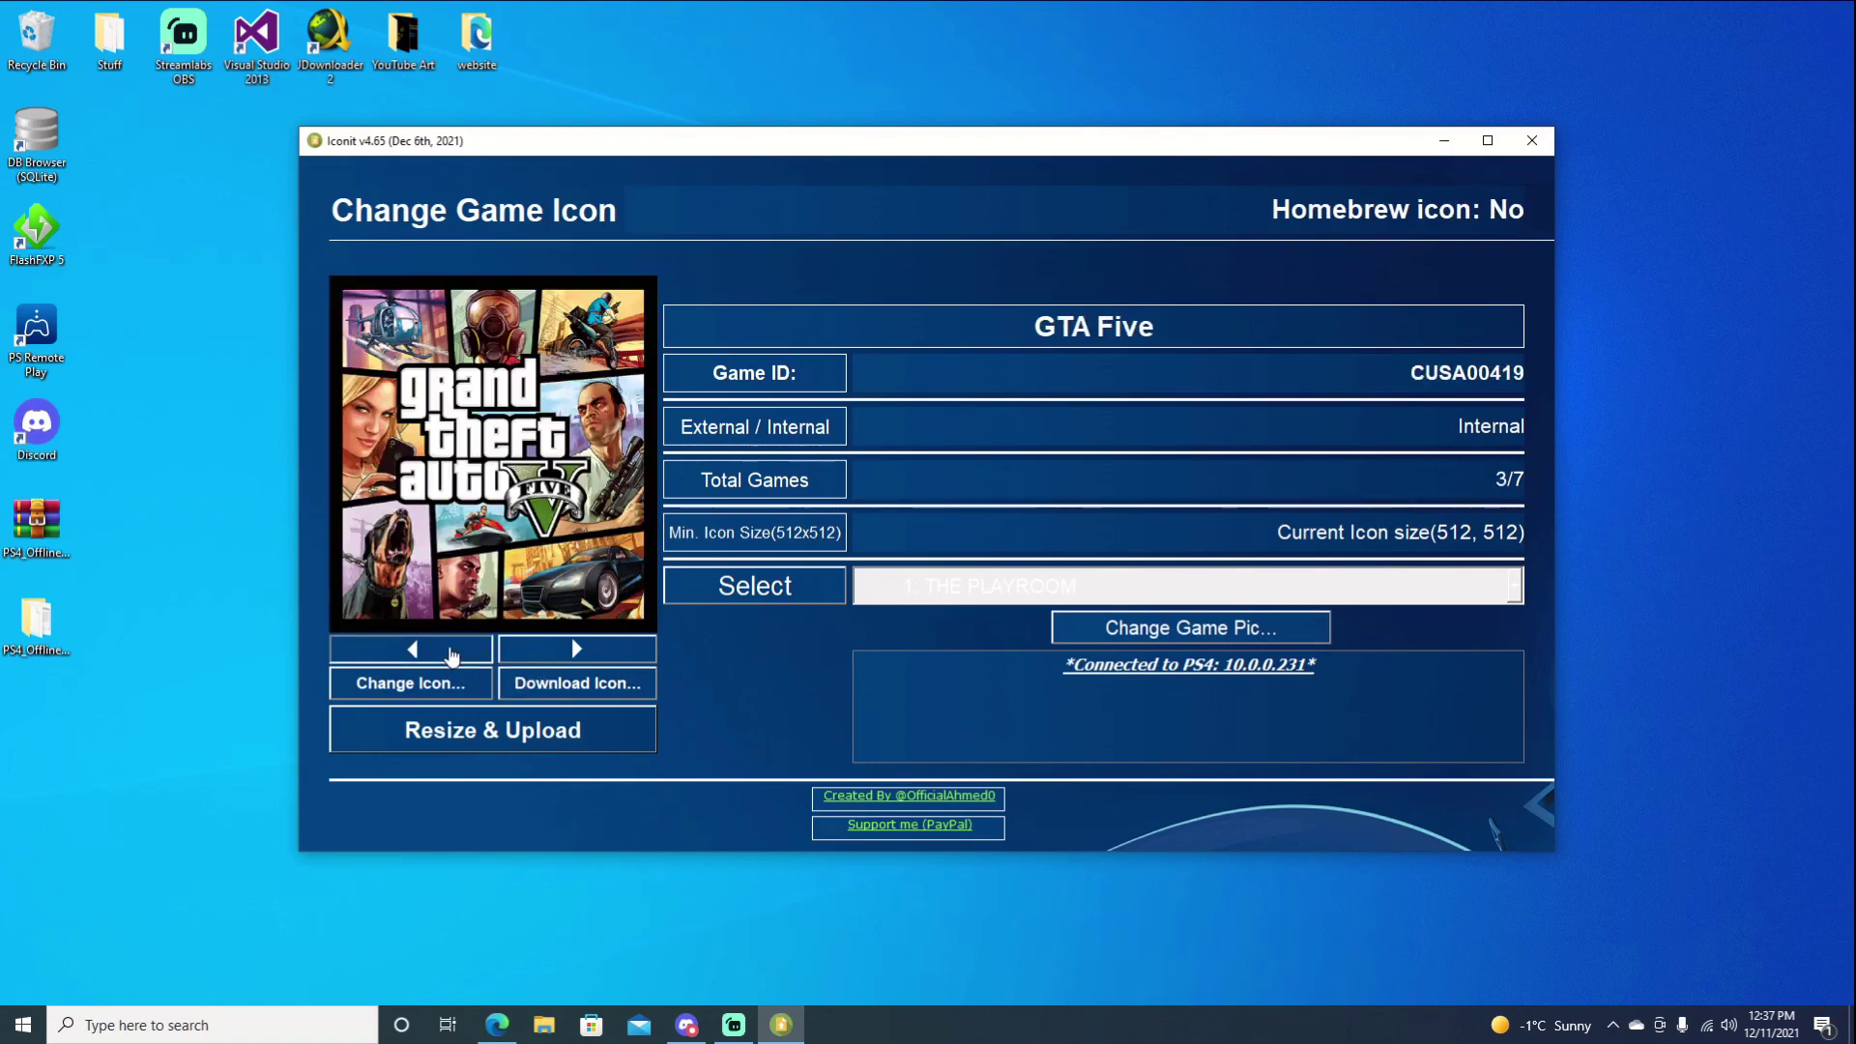
left_click(453, 653)
left_click(453, 653)
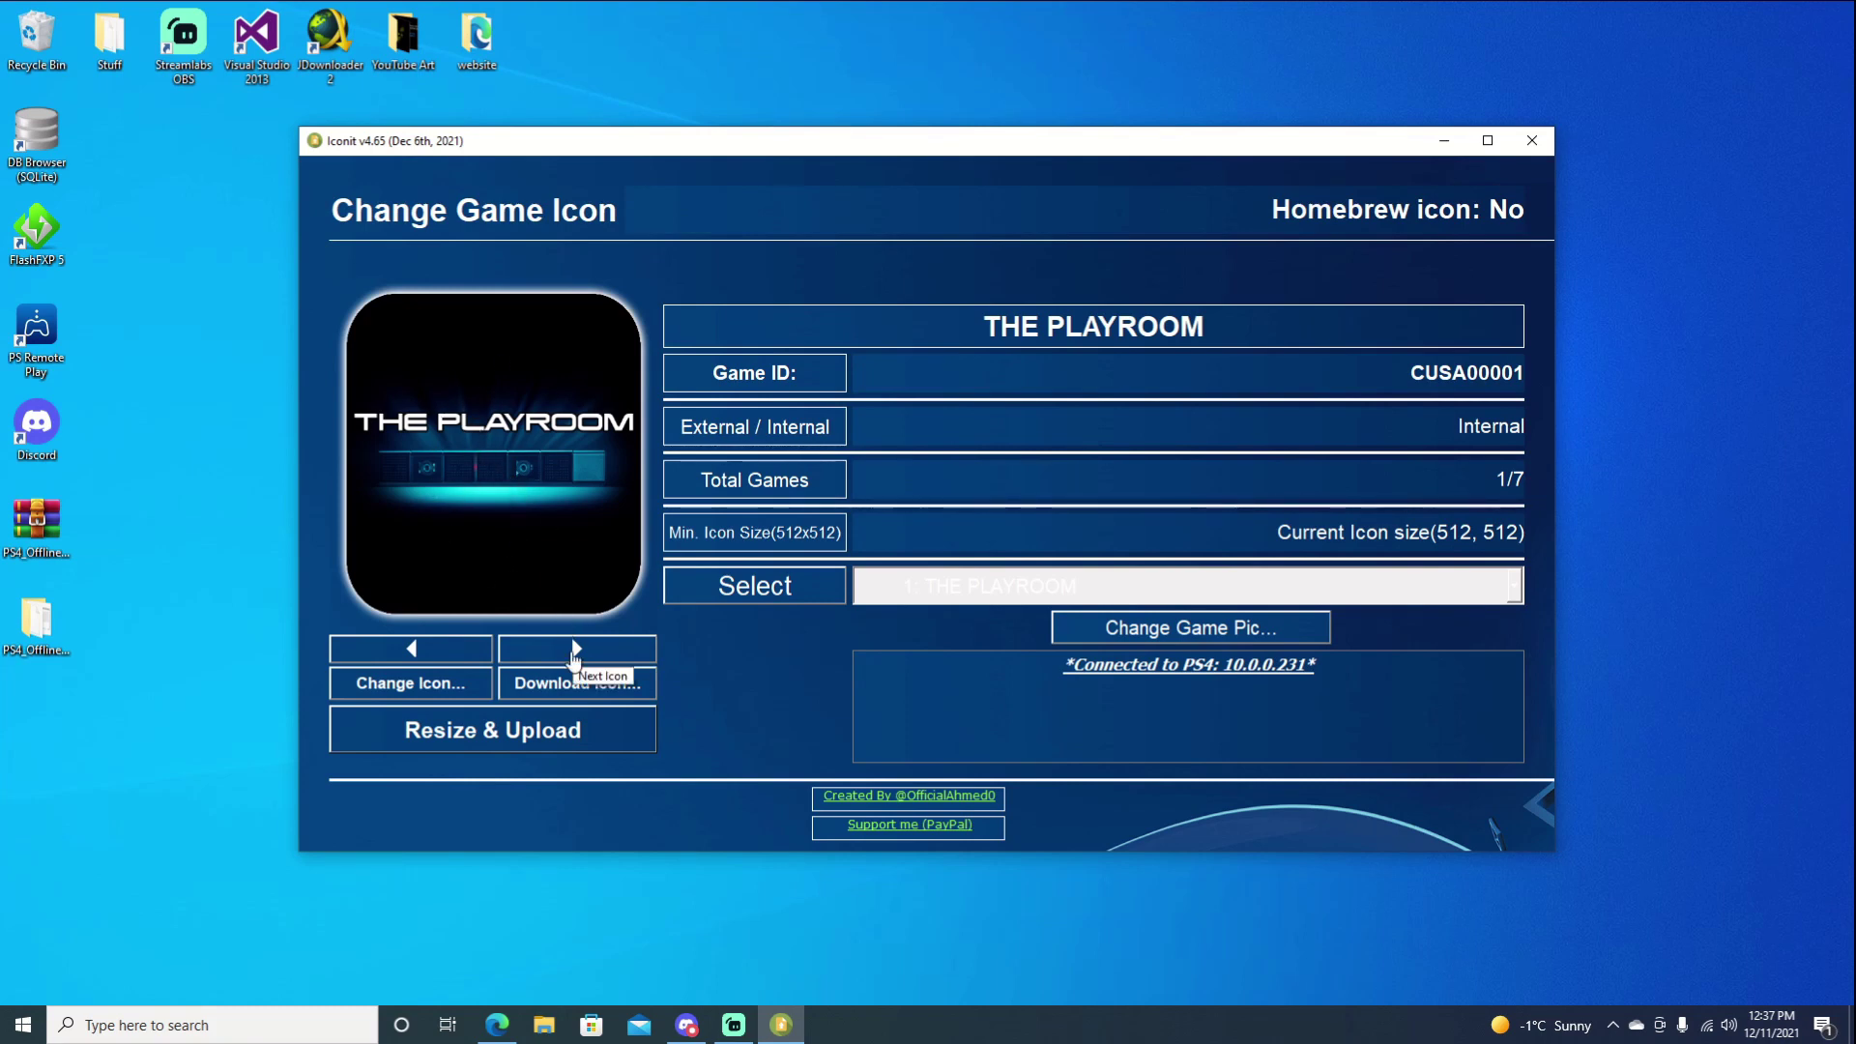
Select the Netflix entry and load the netflix image from the icon pack's Apps y Homebrews folder as its new icon
left_click(574, 652)
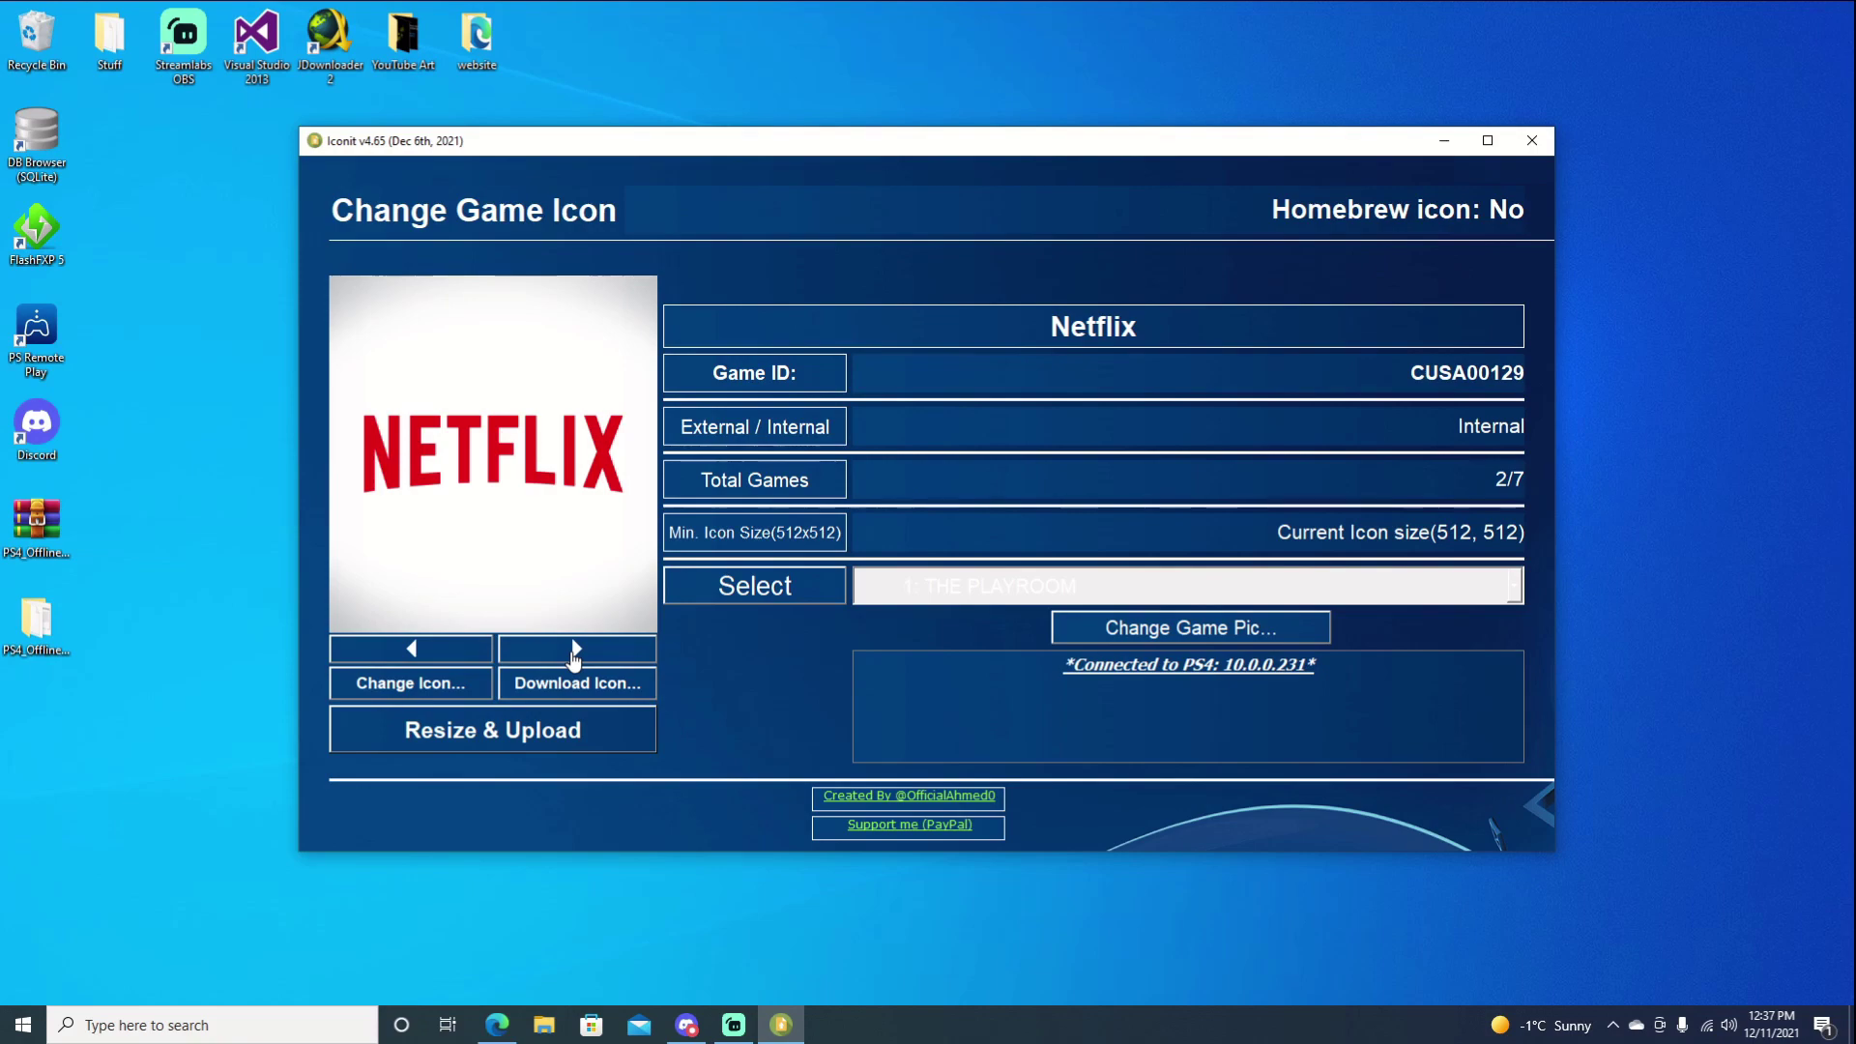
left_click(425, 687)
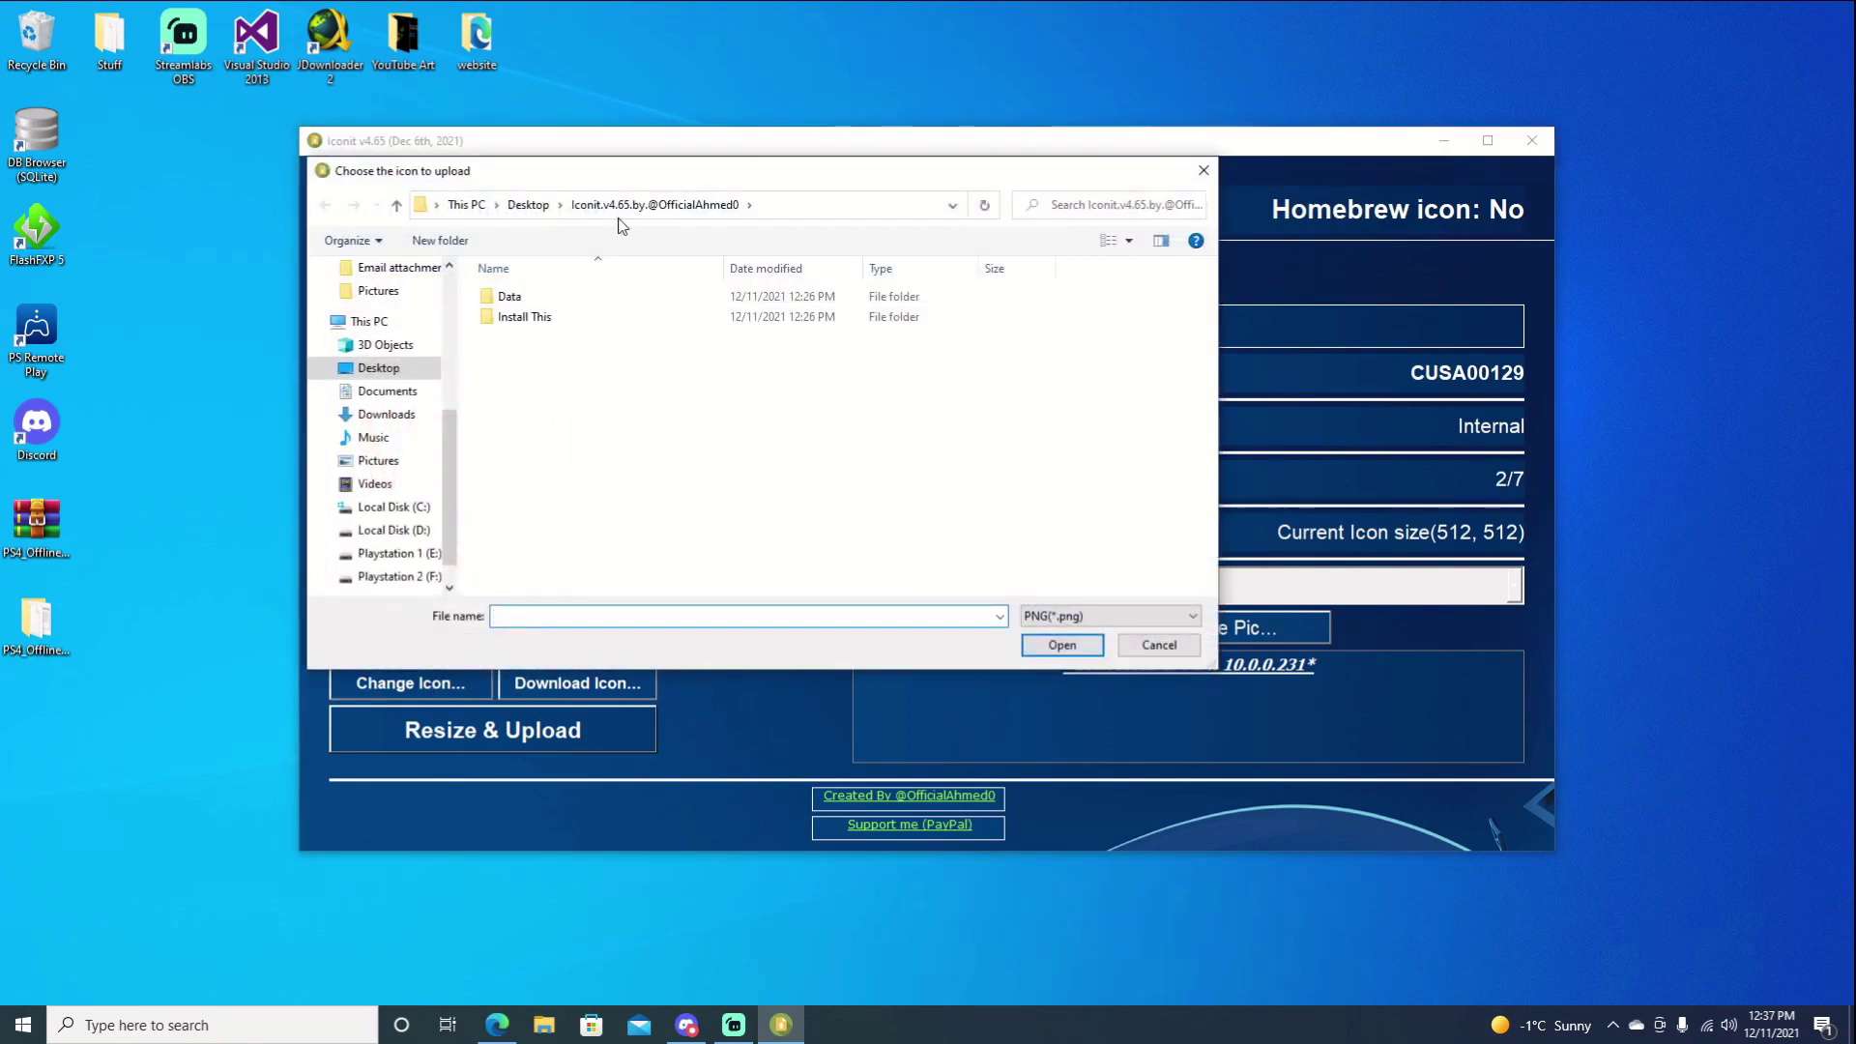
left_click(531, 208)
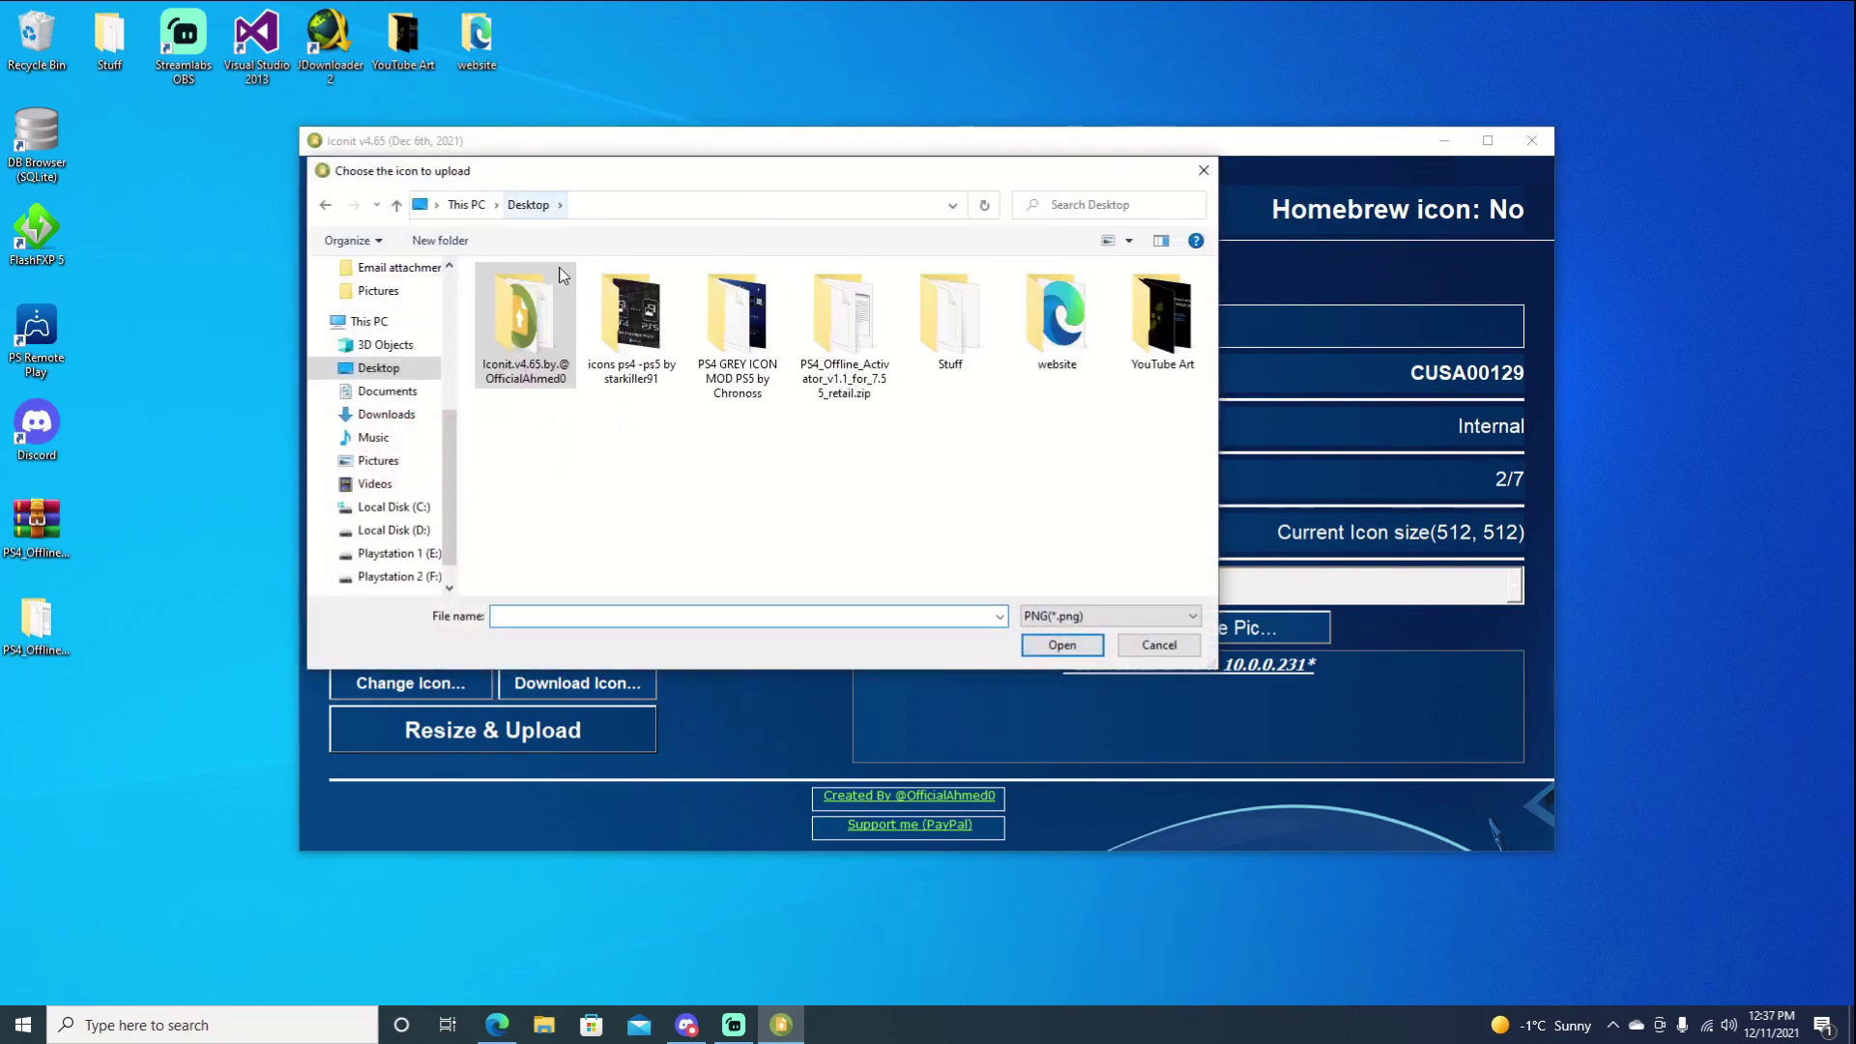
double_click(621, 322)
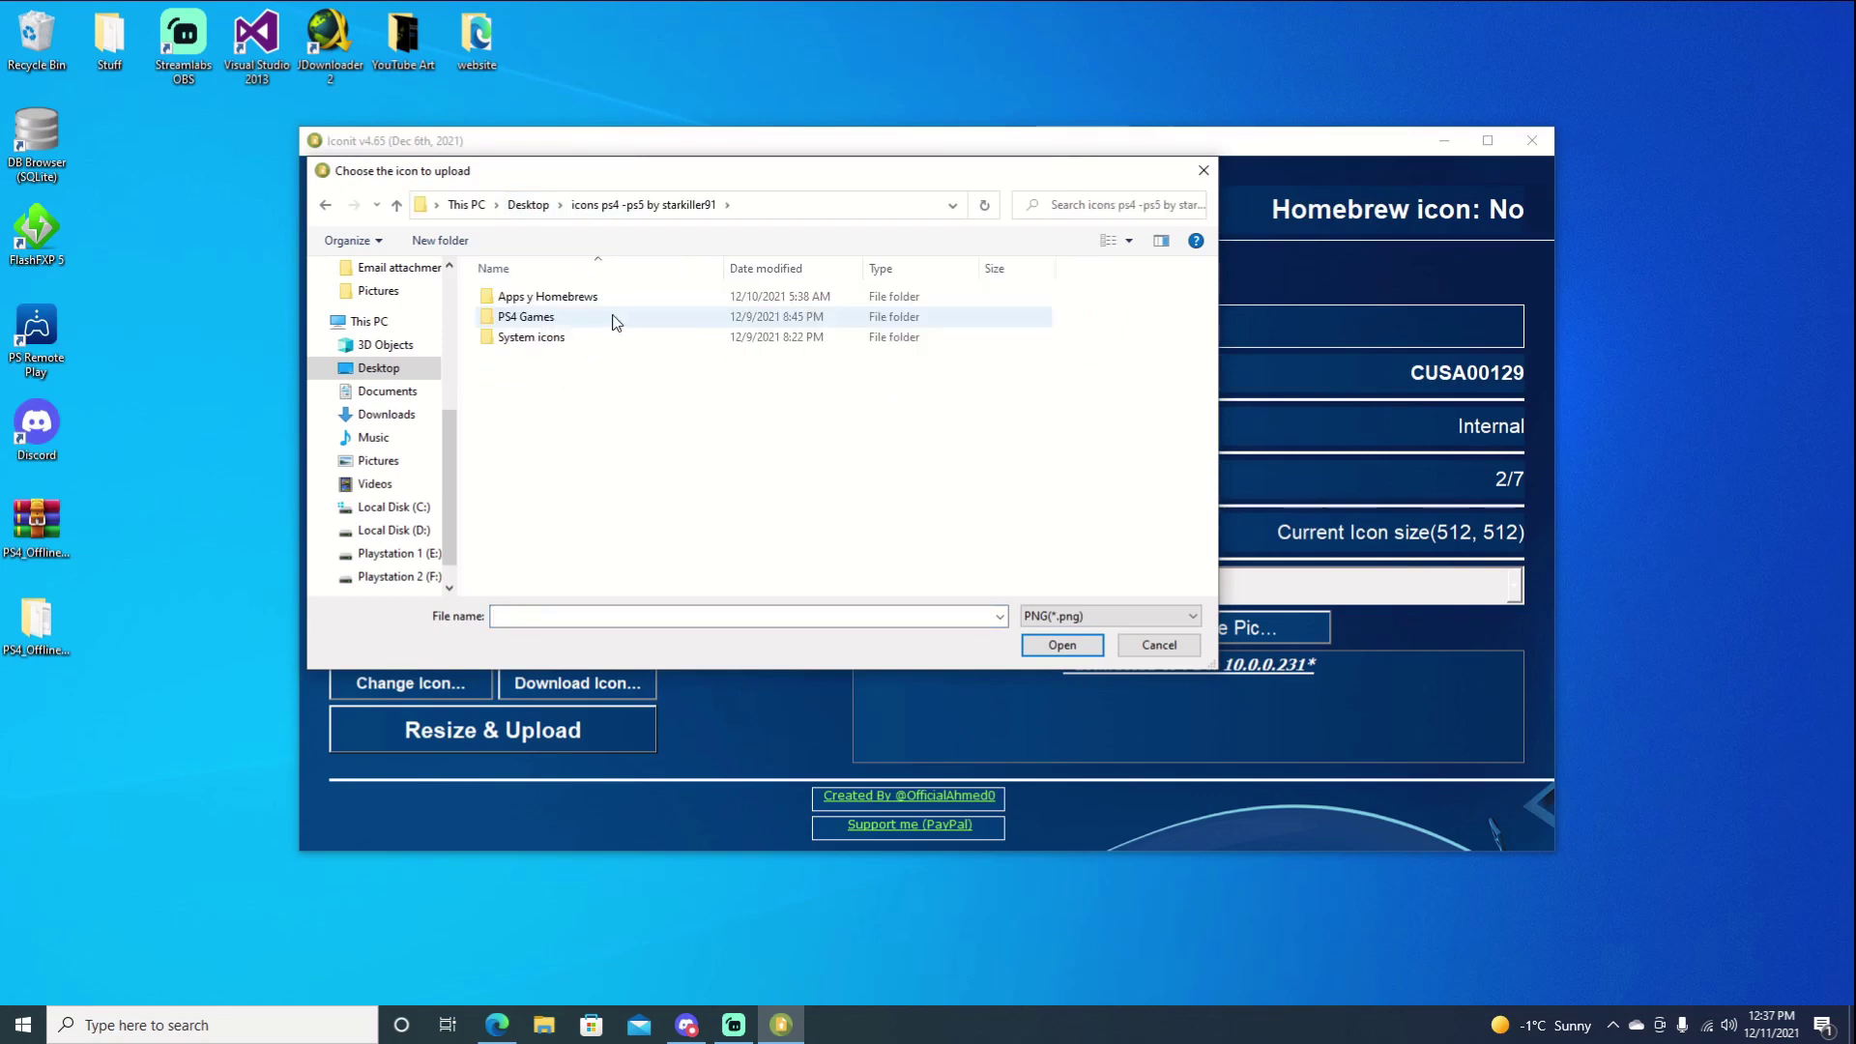
double_click(604, 300)
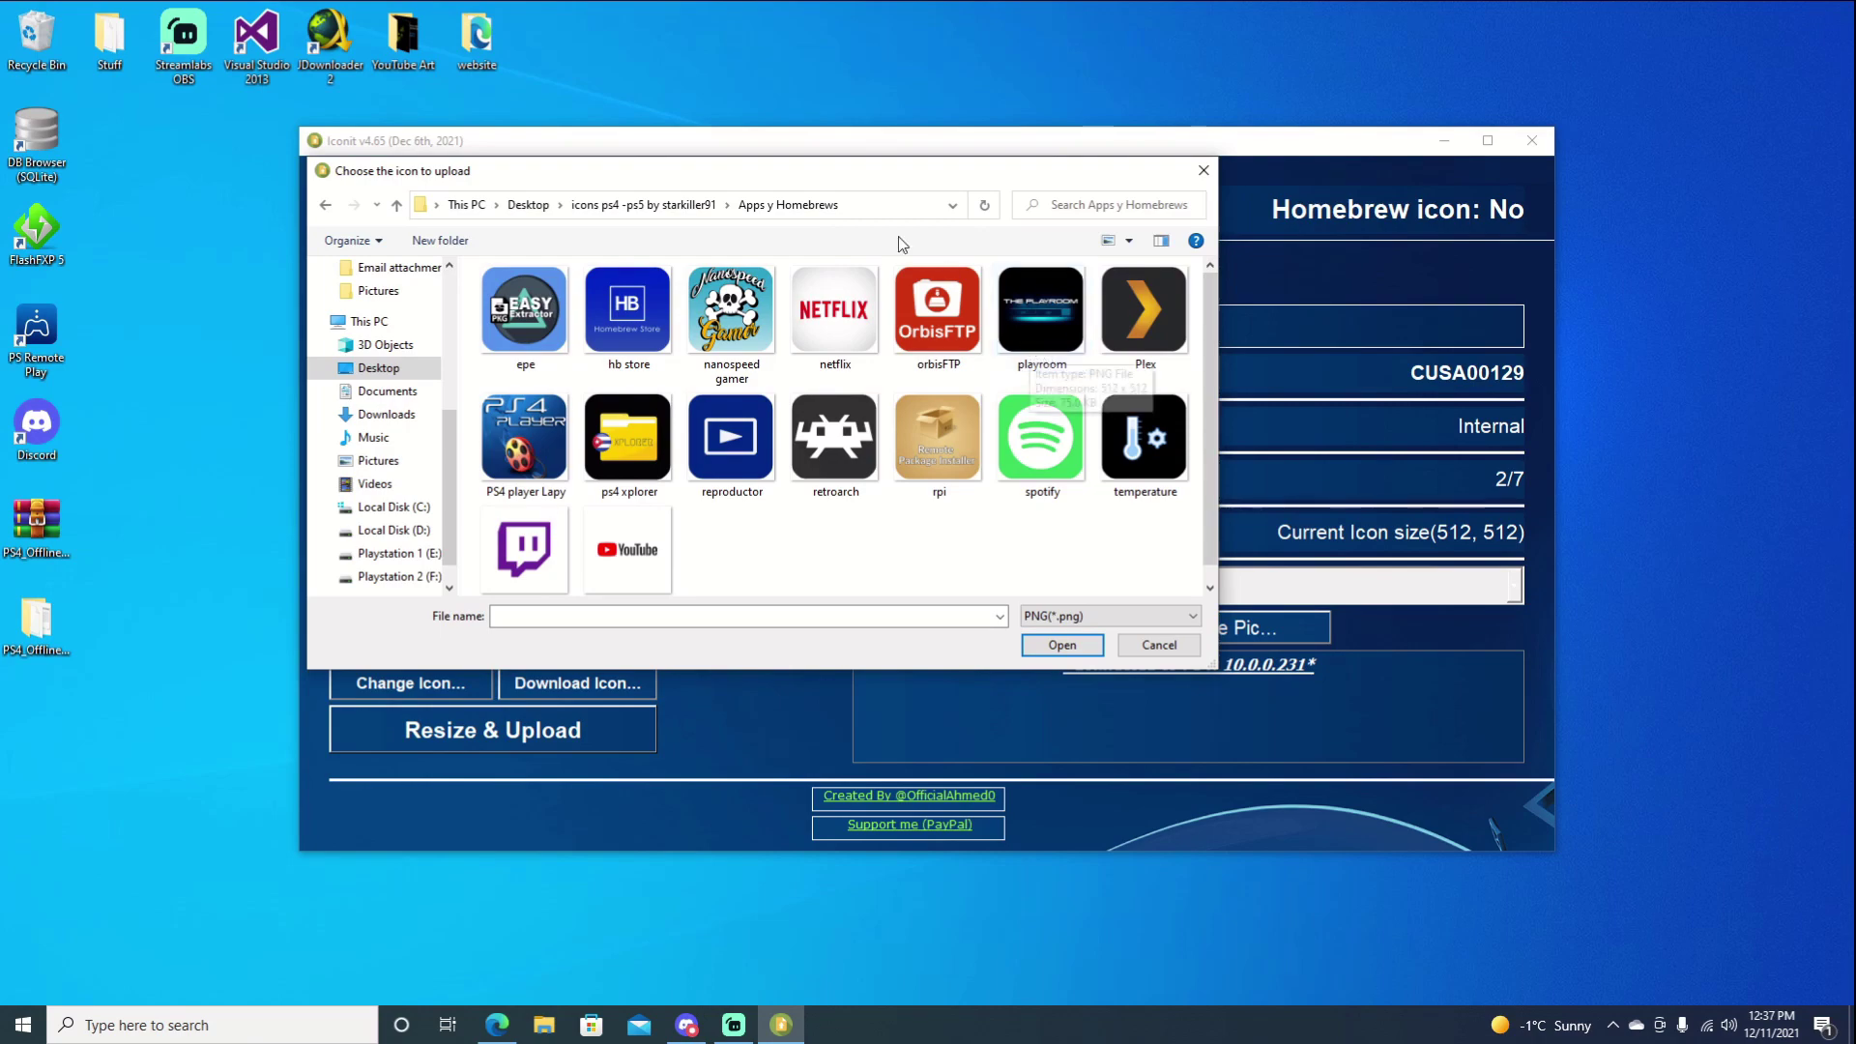
left_click_drag(740, 172, 954, 195)
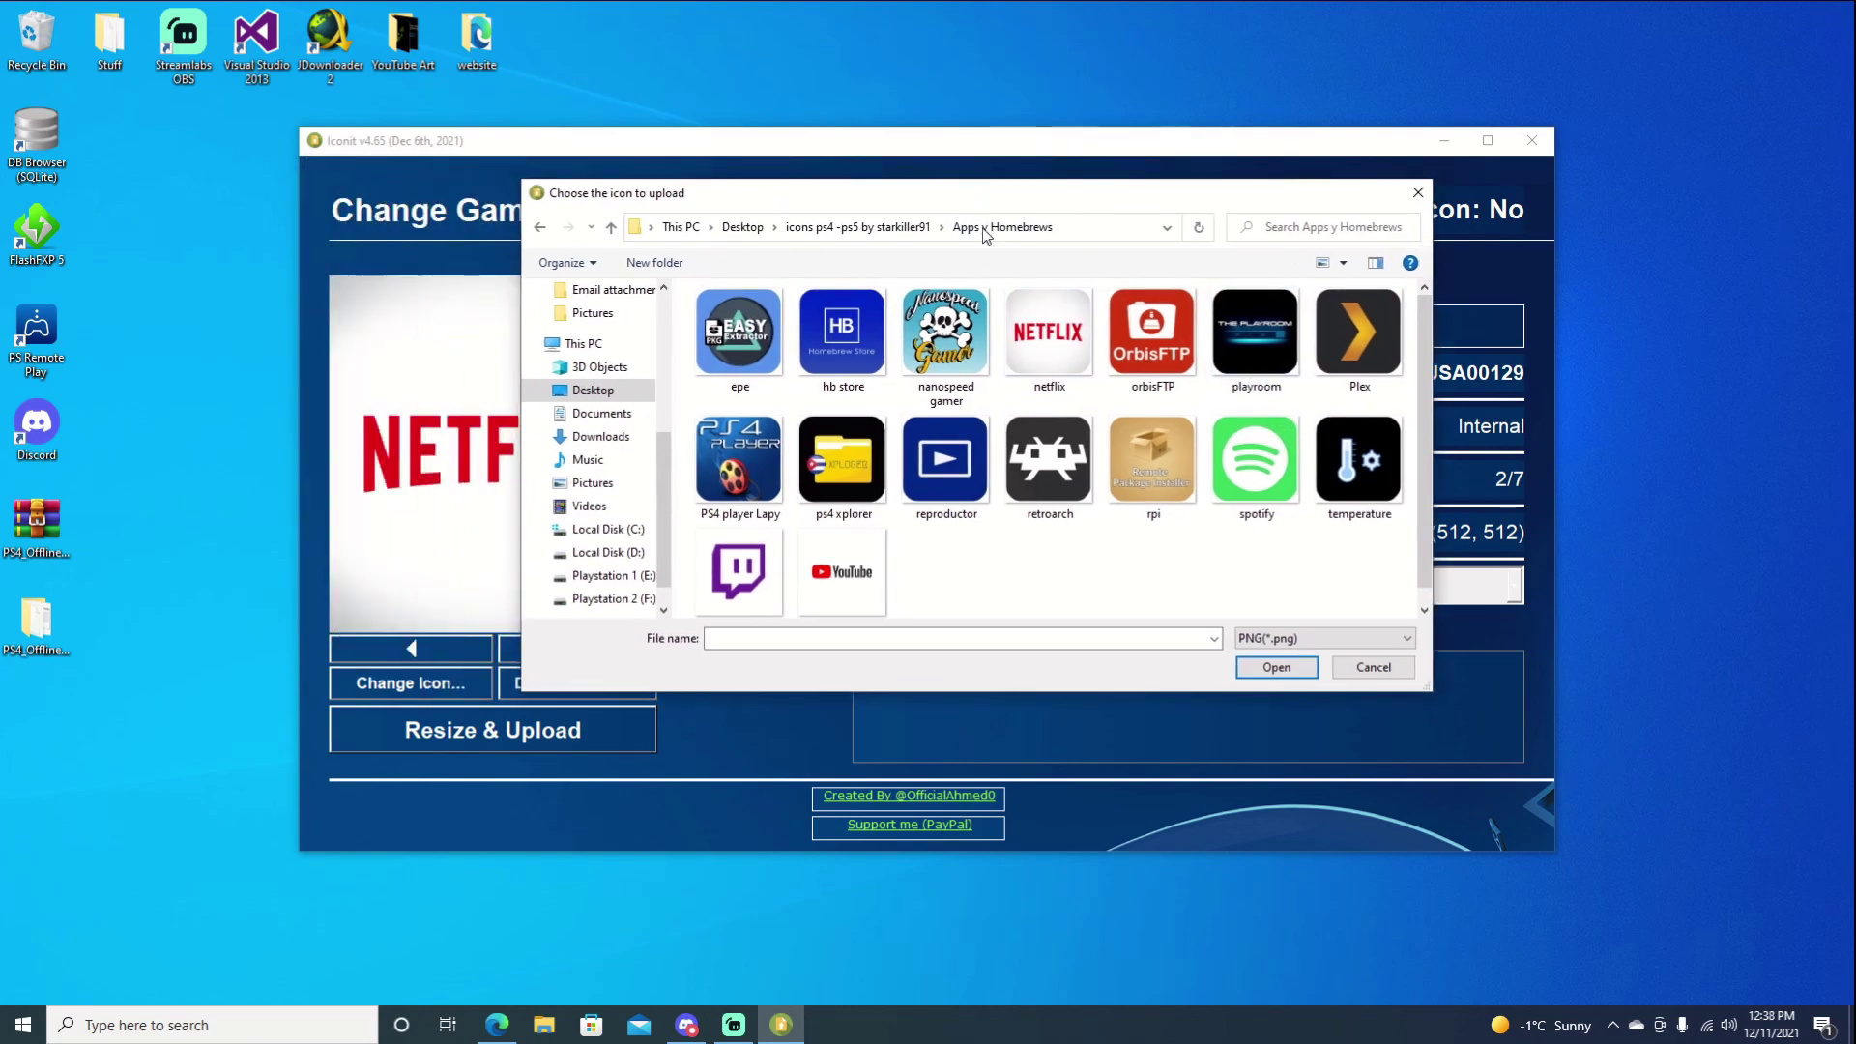
double_click(1048, 312)
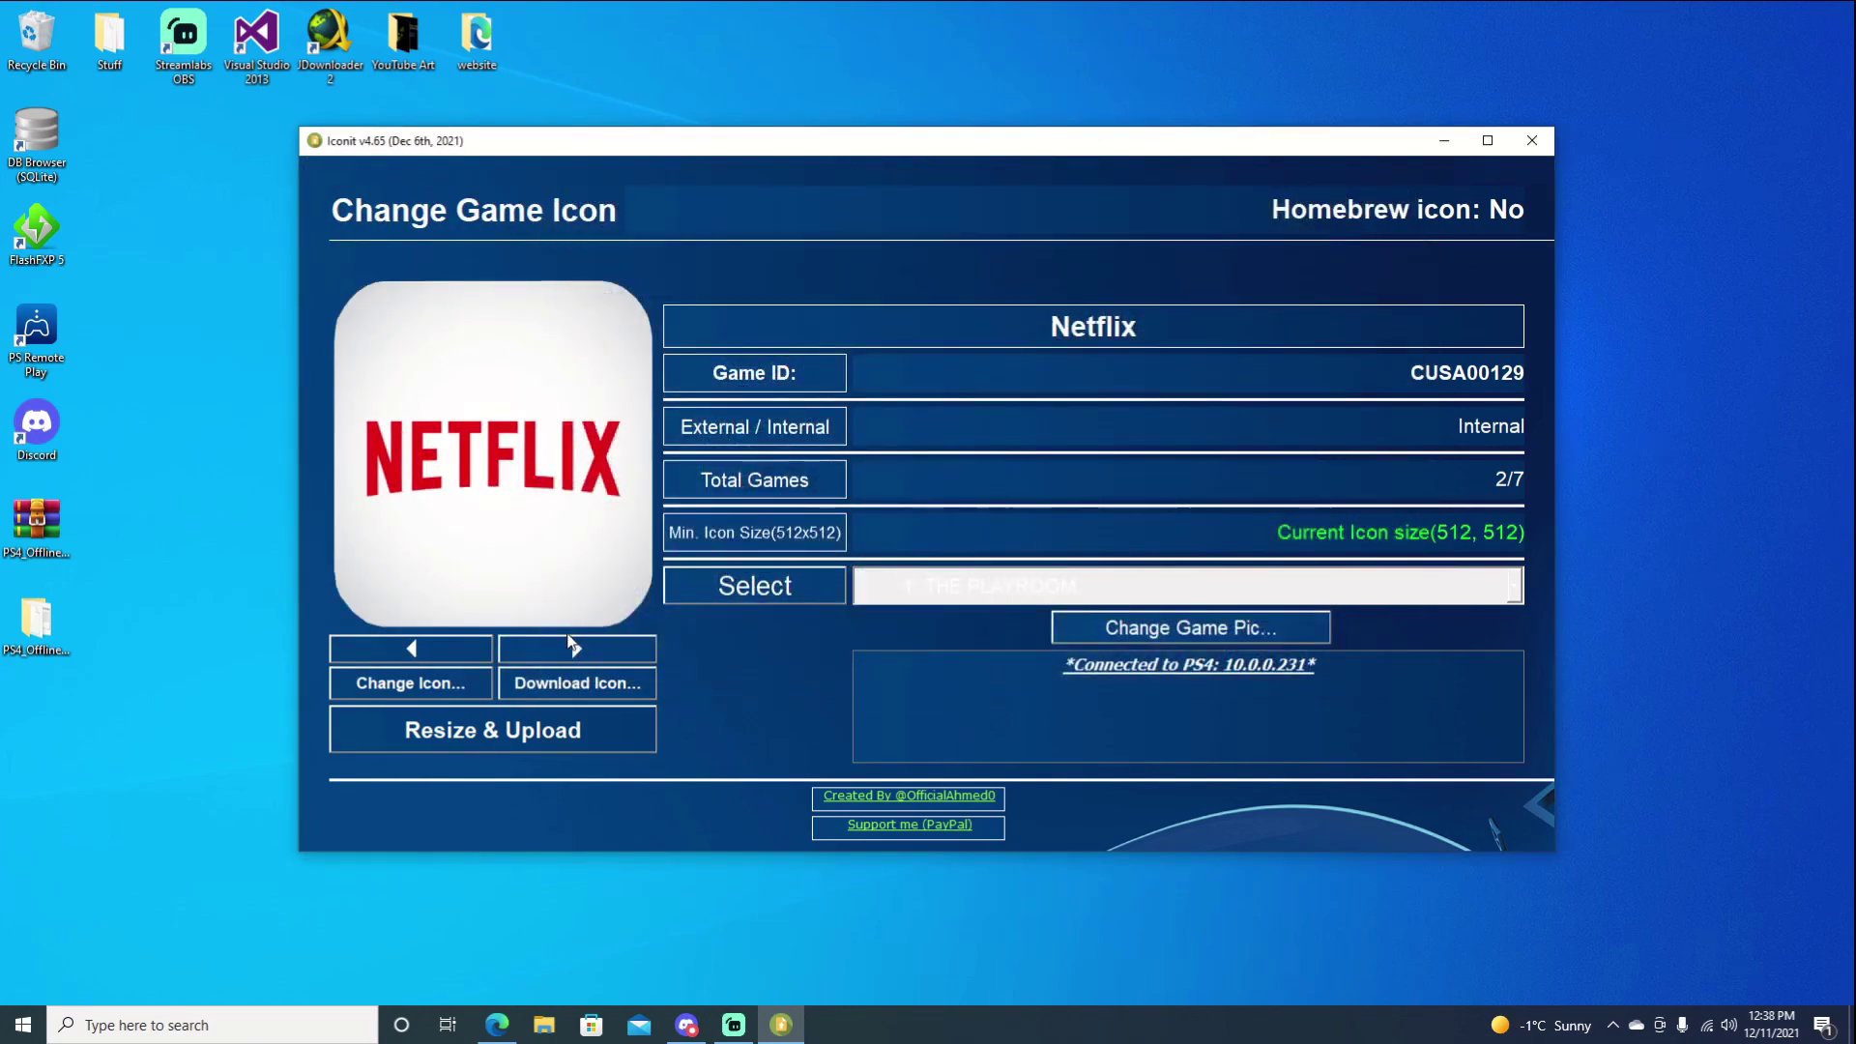
Resize and upload the new Netflix icon to the PS4, confirming the icon change
left_click(443, 734)
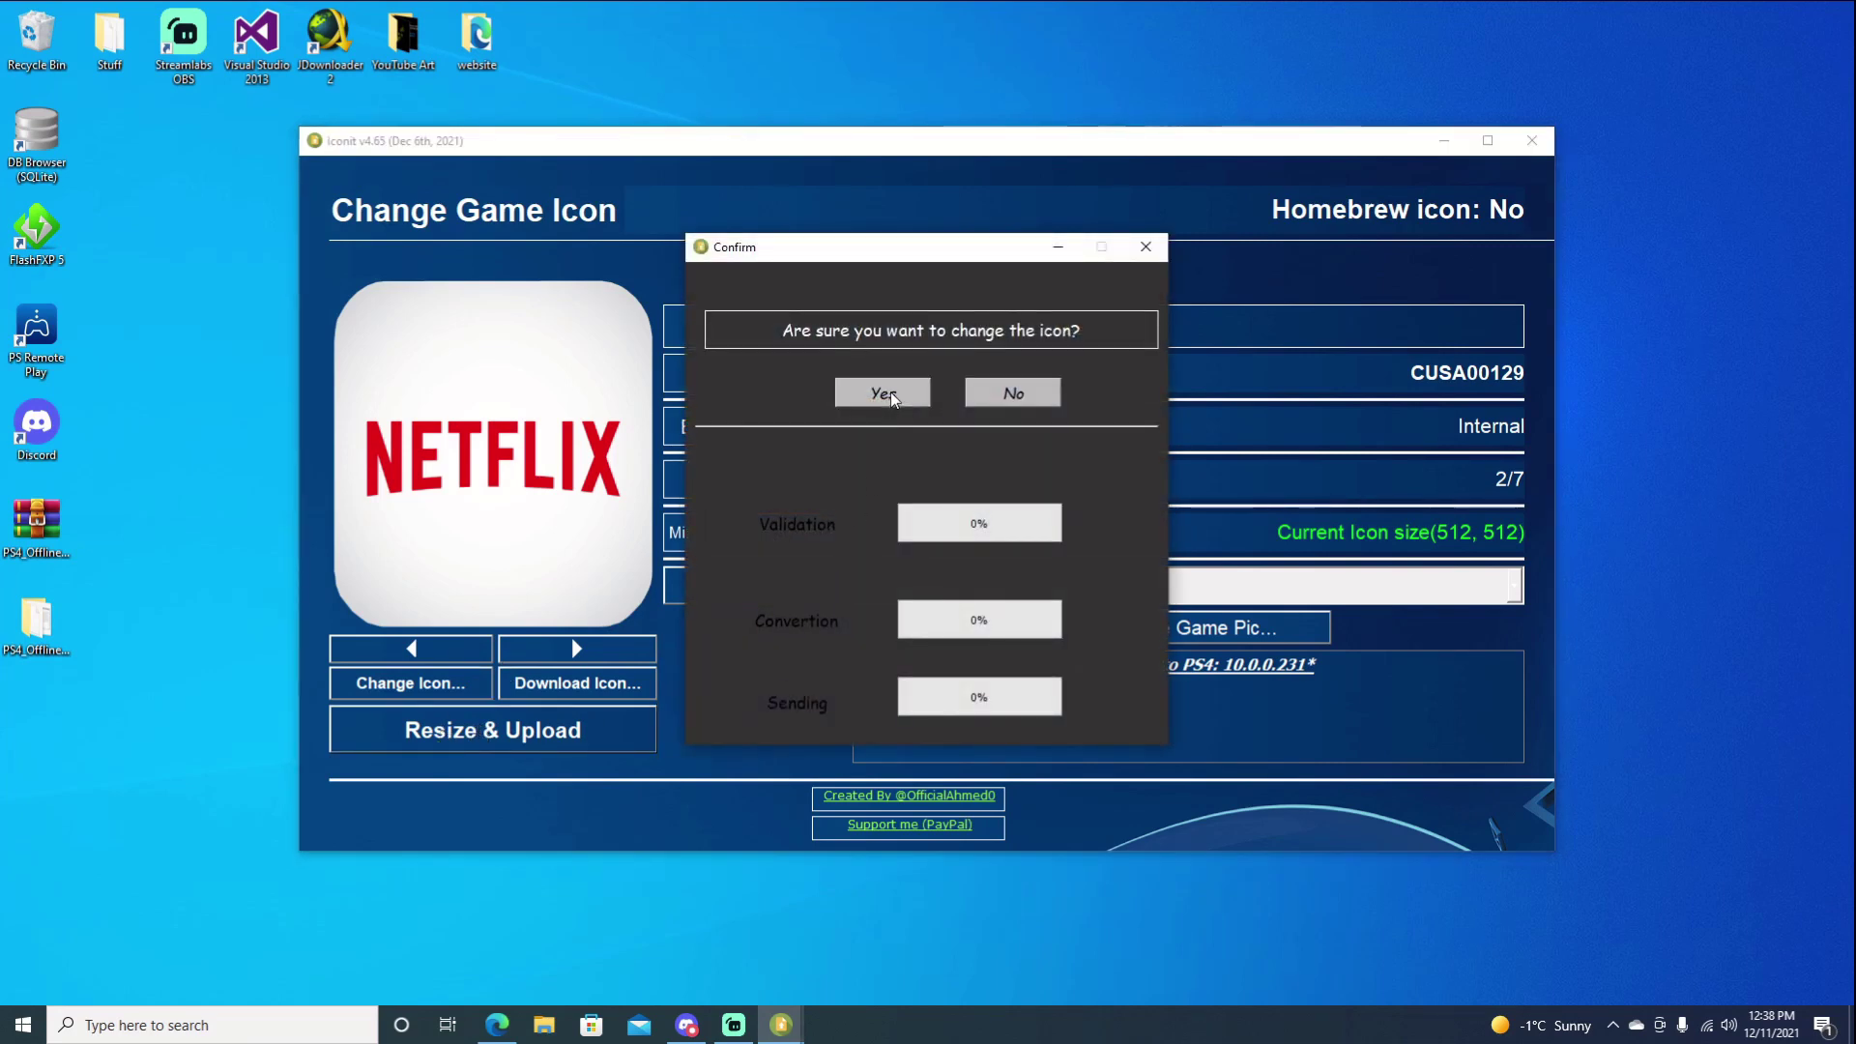
left_click(891, 393)
left_click(921, 392)
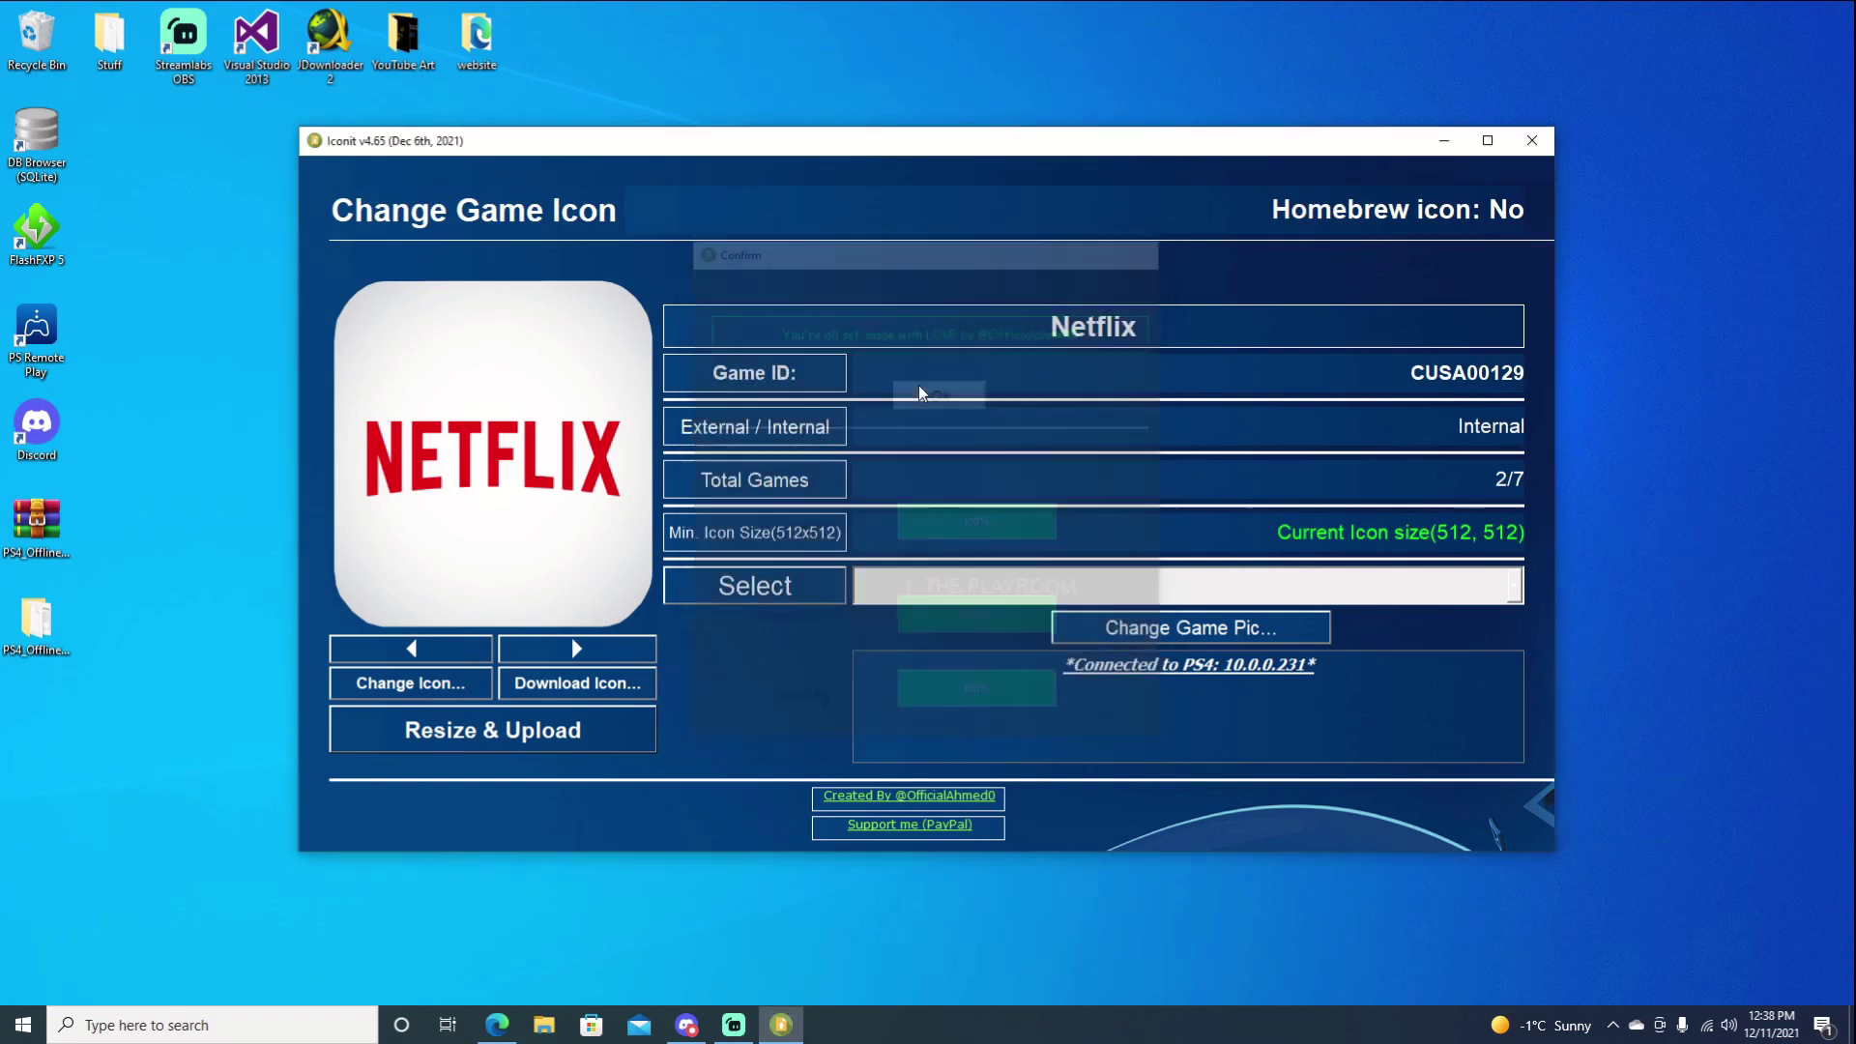
Go to the GTA Five entry and load the "gta v" image from the icon pack's PS4 Games folder as its new icon
left_click(569, 658)
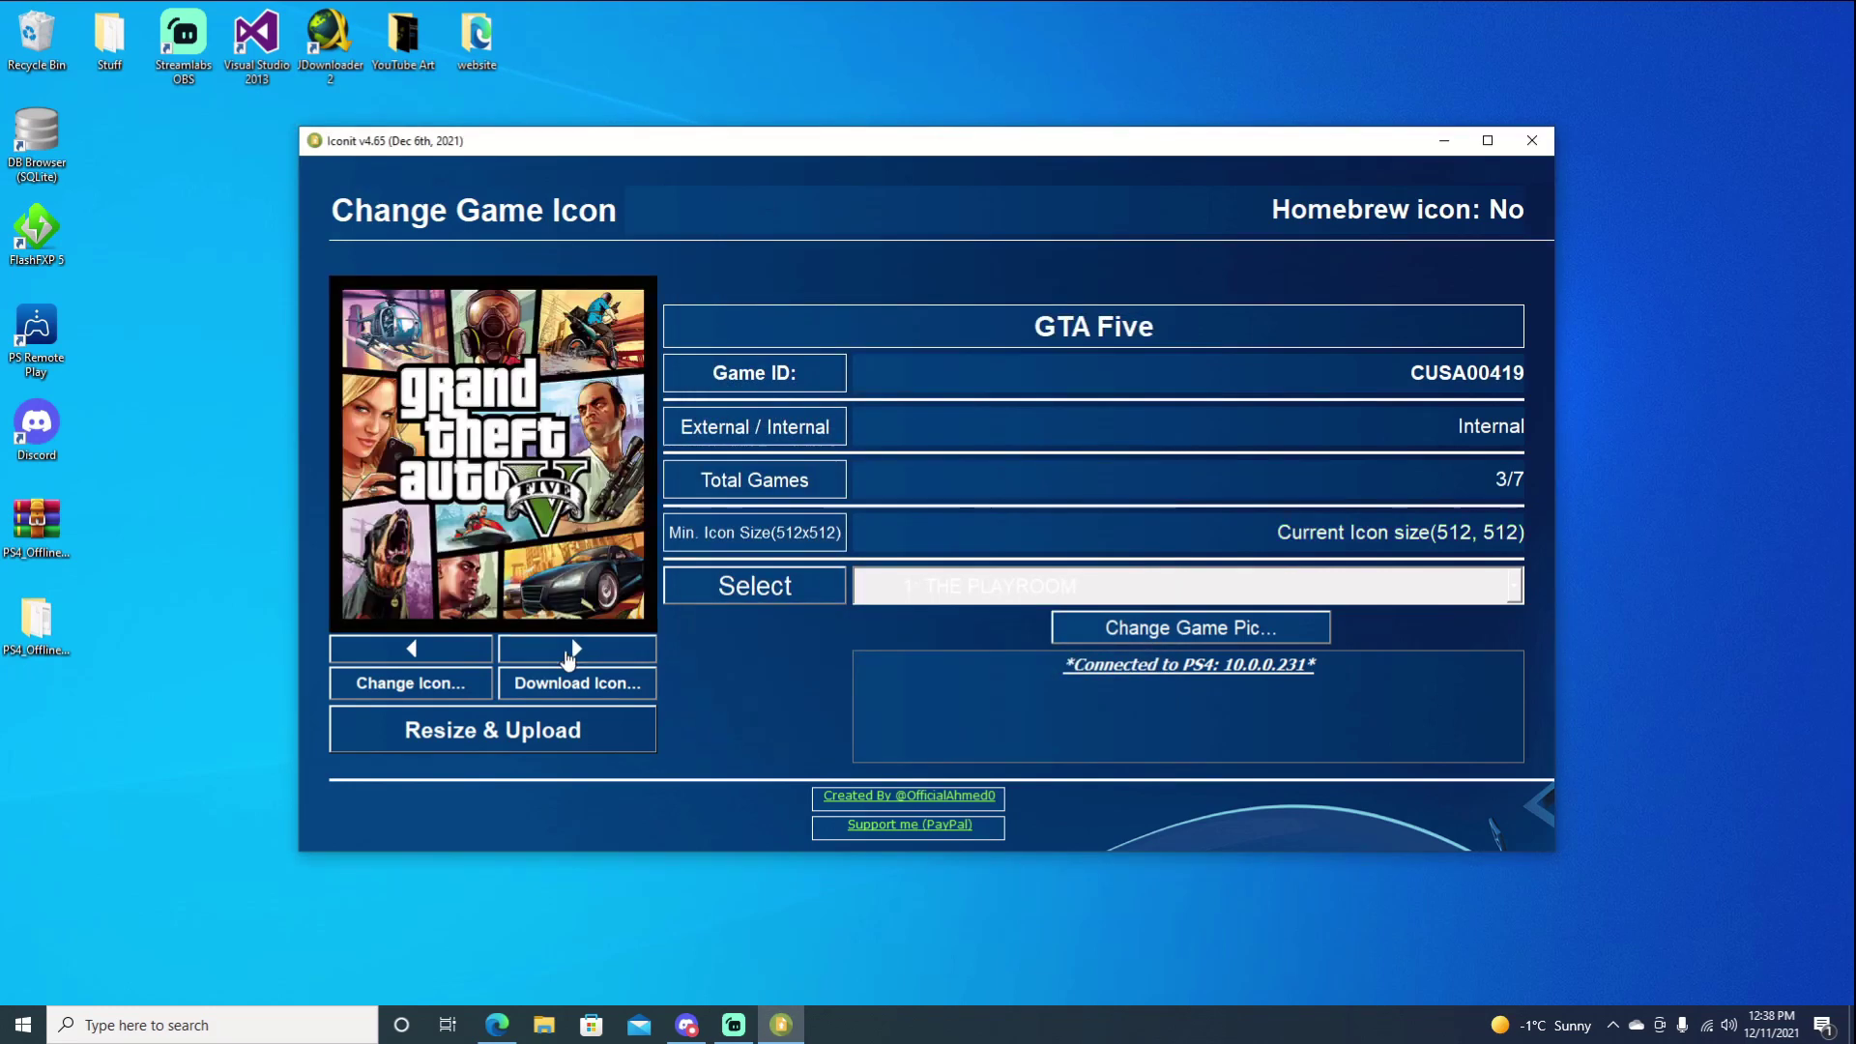
left_click(419, 693)
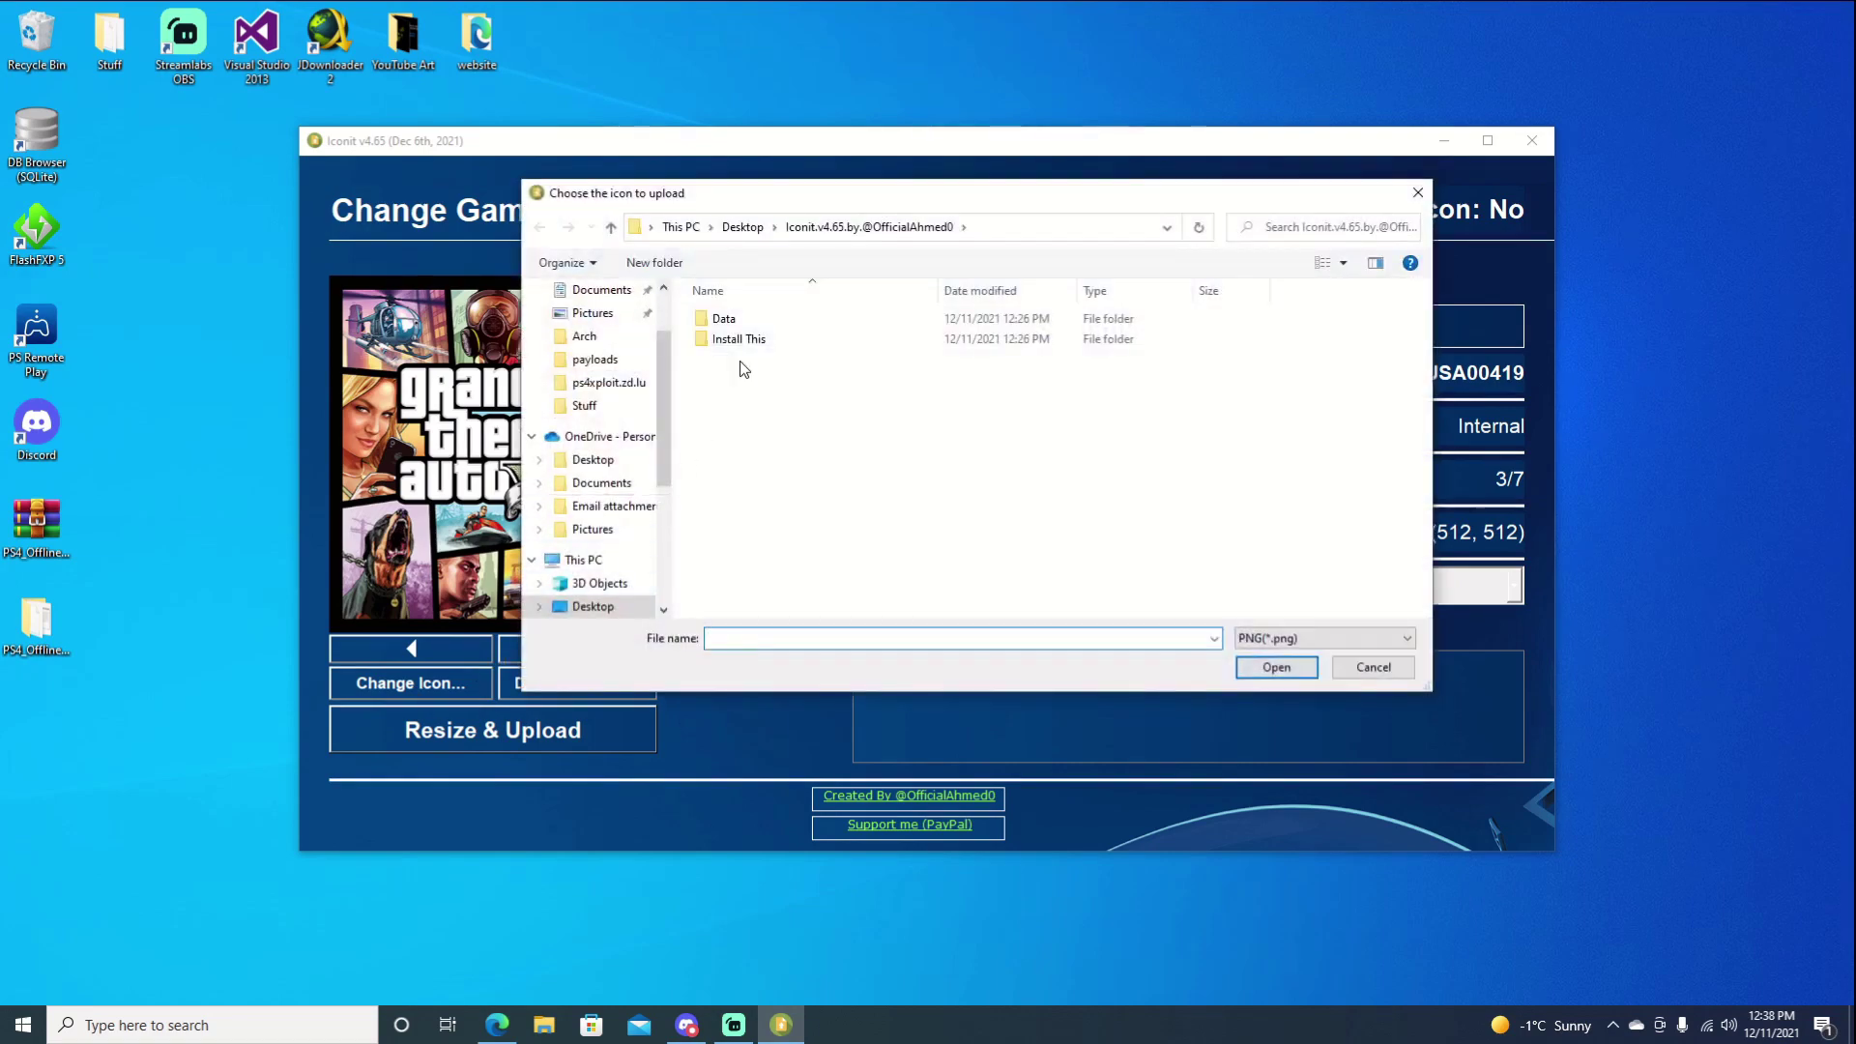
left_click(745, 228)
double_click(840, 346)
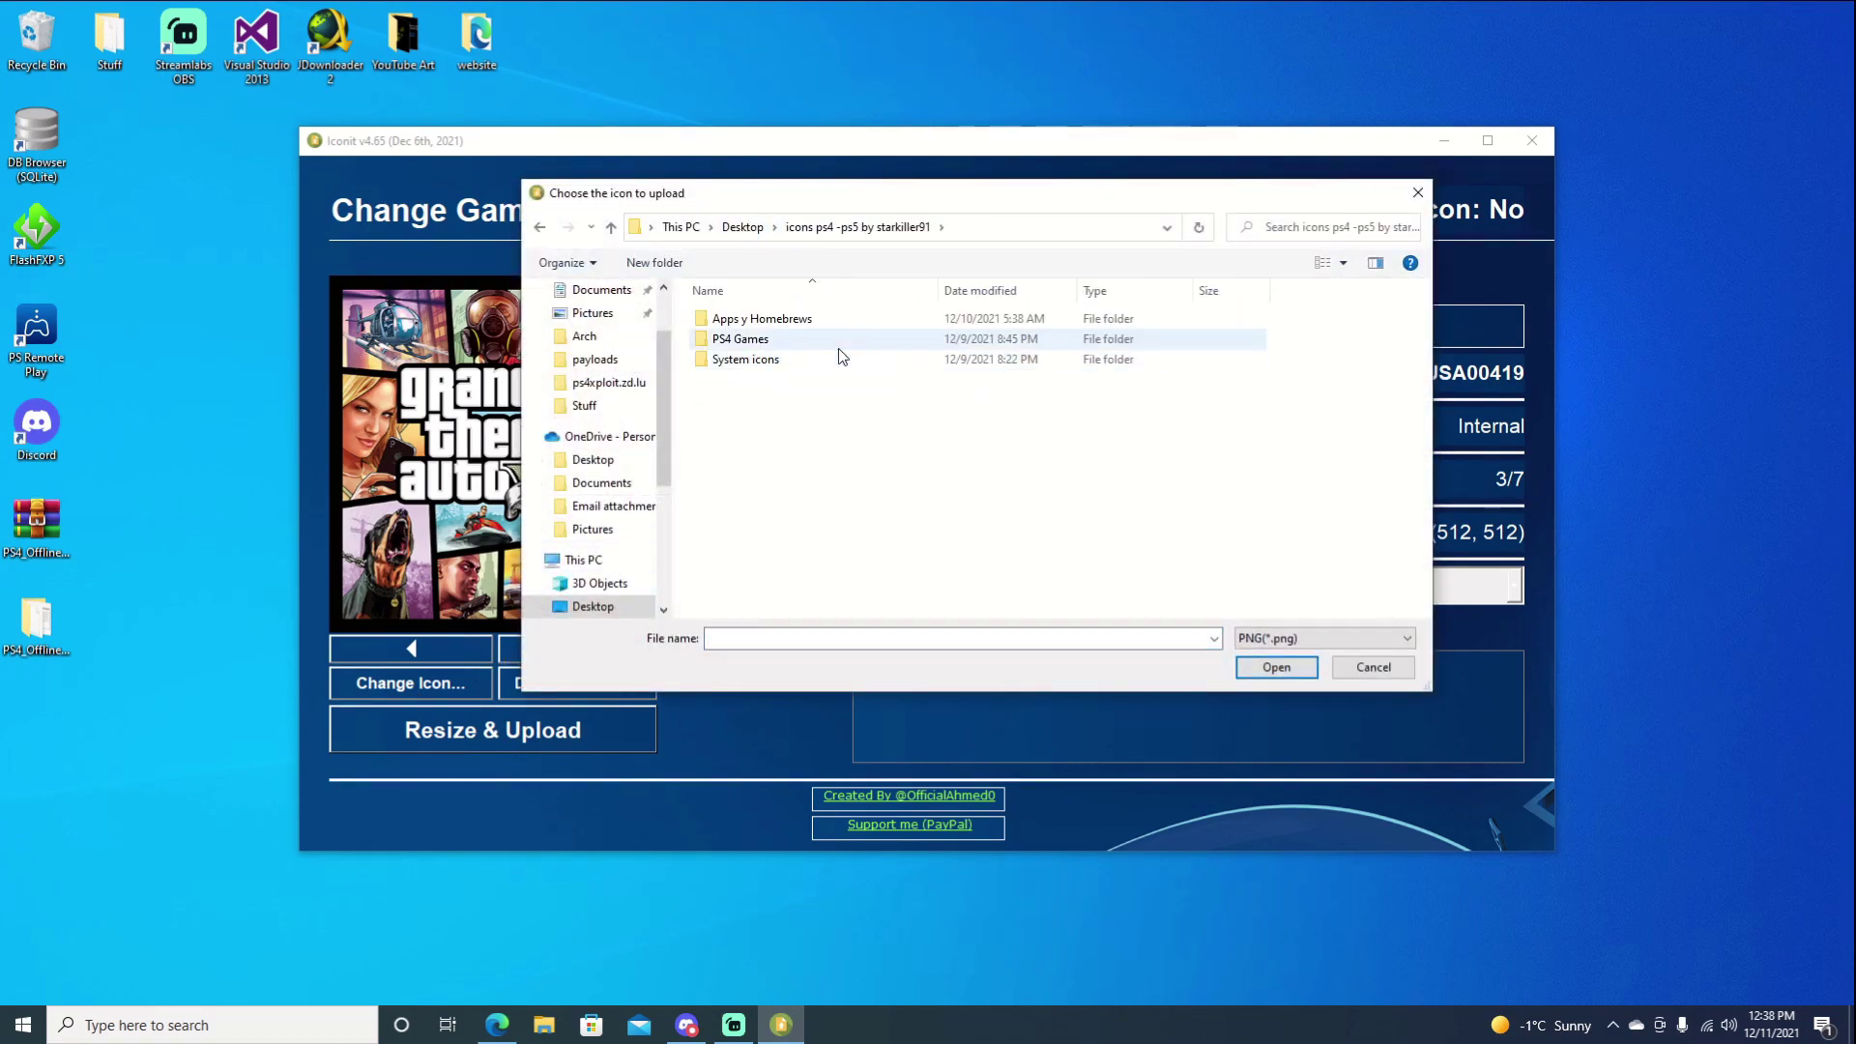
double_click(791, 338)
scroll(920, 471, "down", 5)
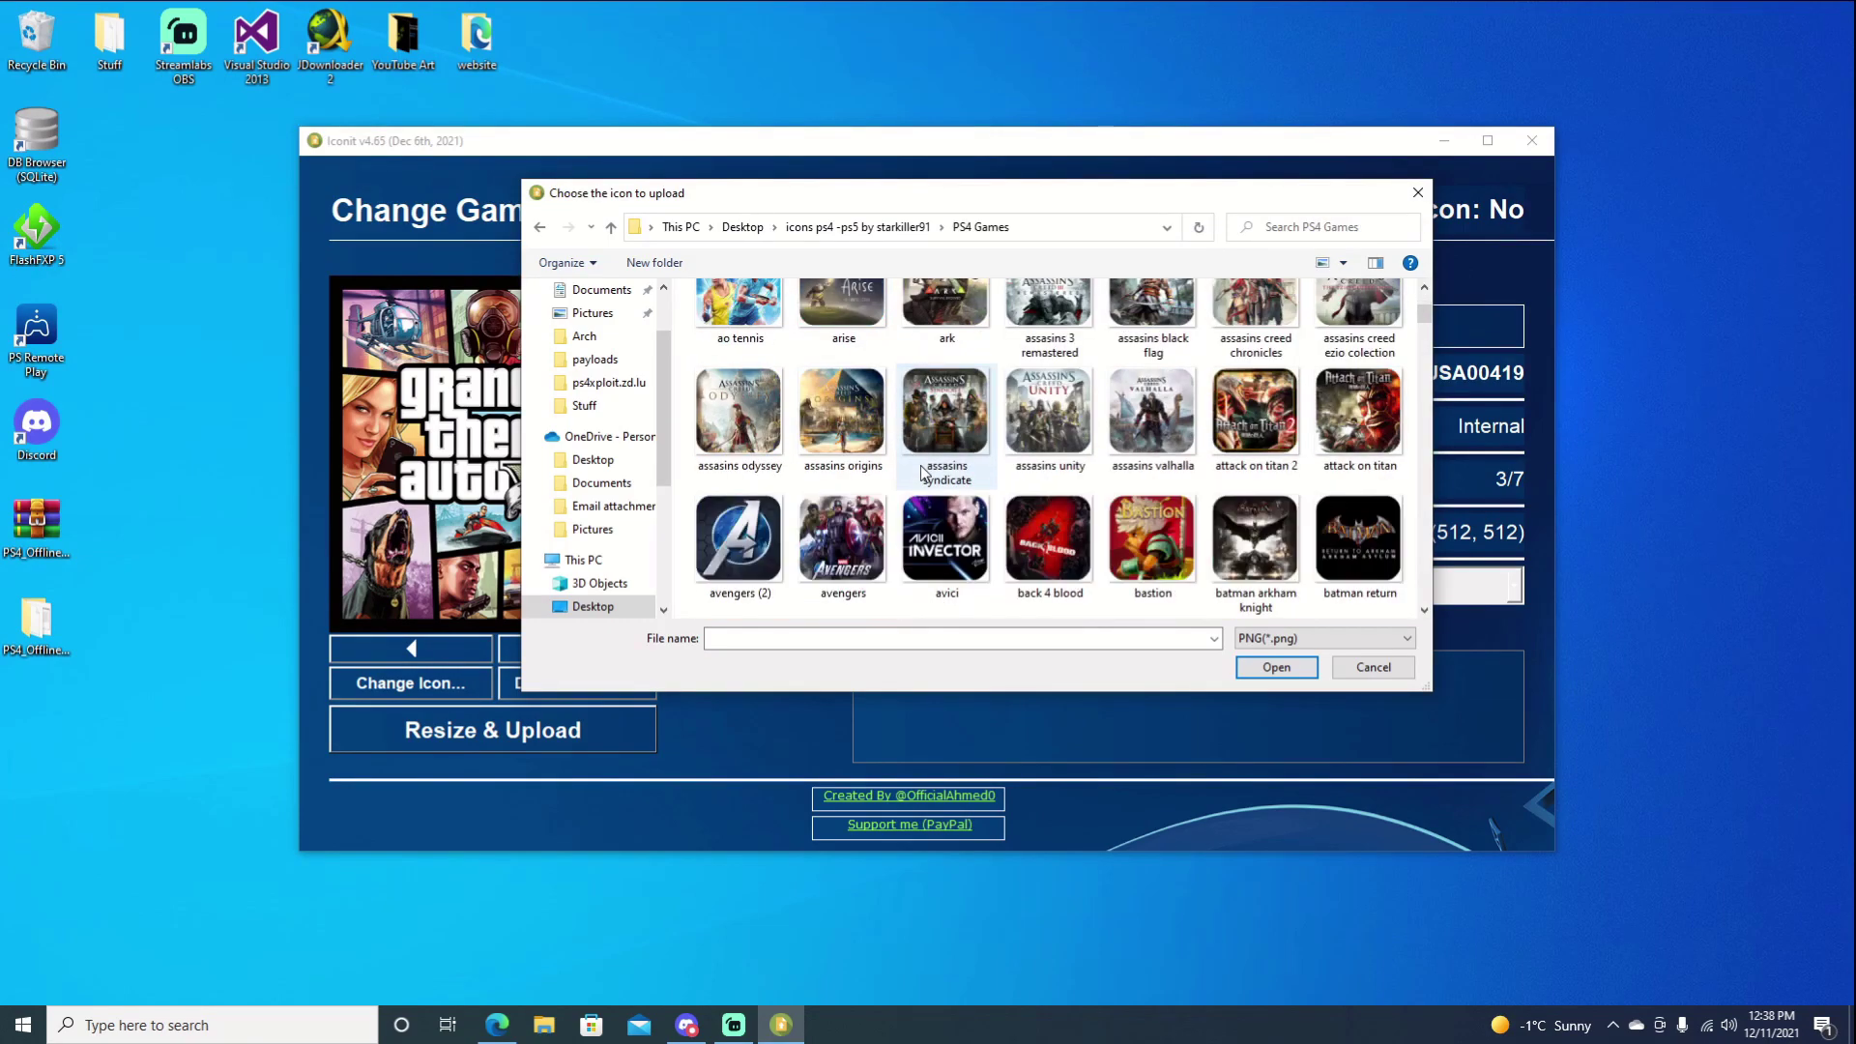
scroll(921, 470, "down", 1)
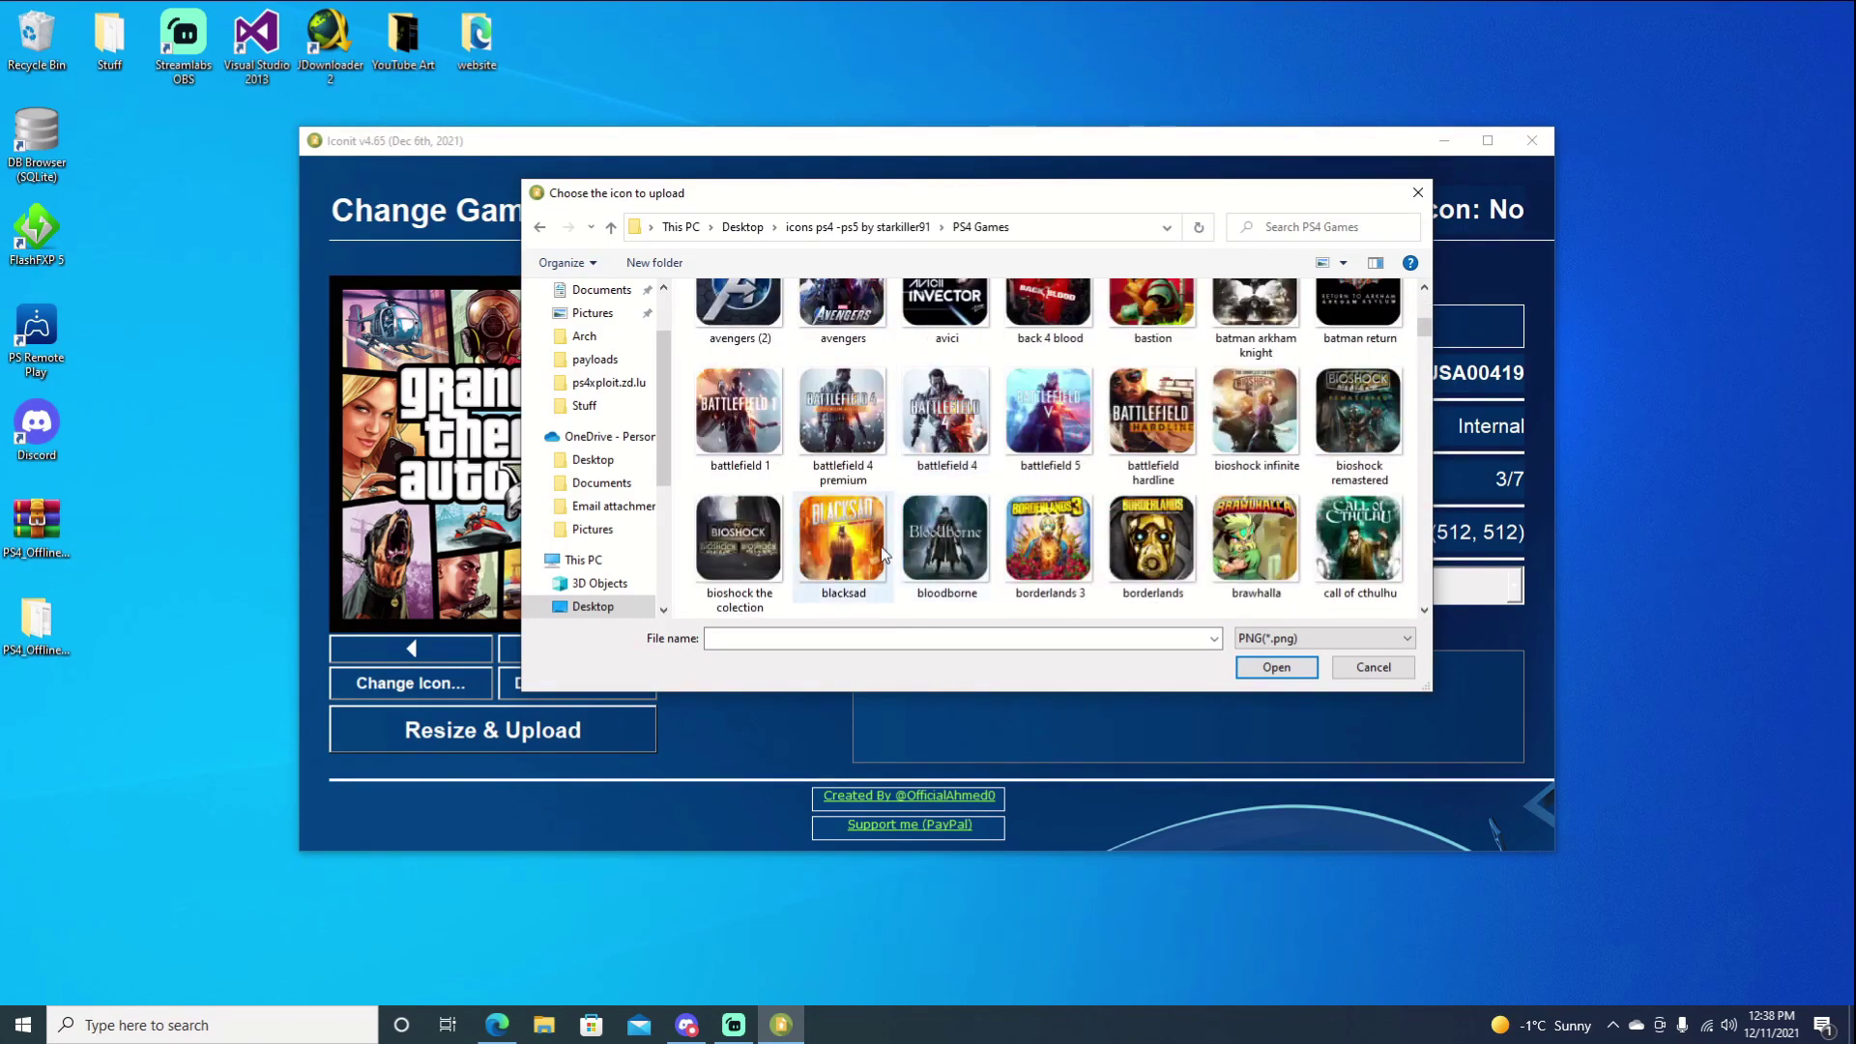
scroll(999, 435, "down", 1)
scroll(1015, 483, "down", 1)
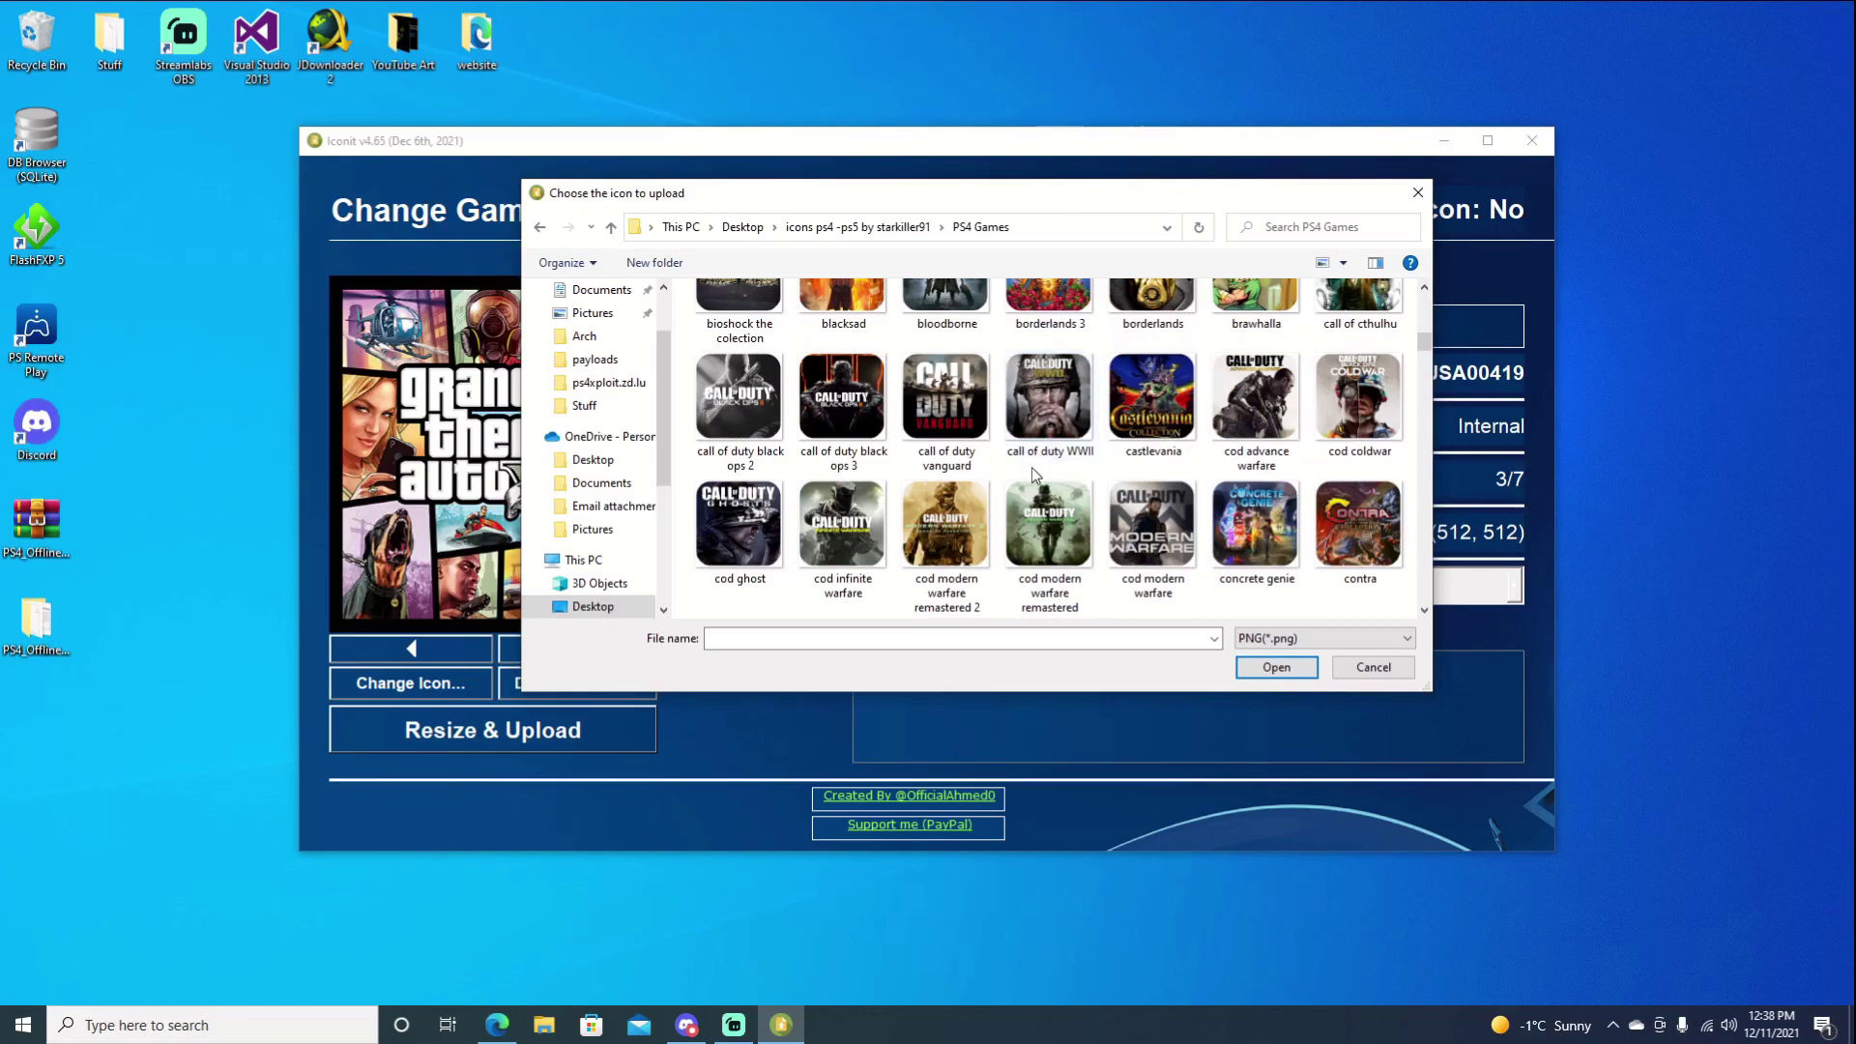
scroll(996, 498, "down", 3)
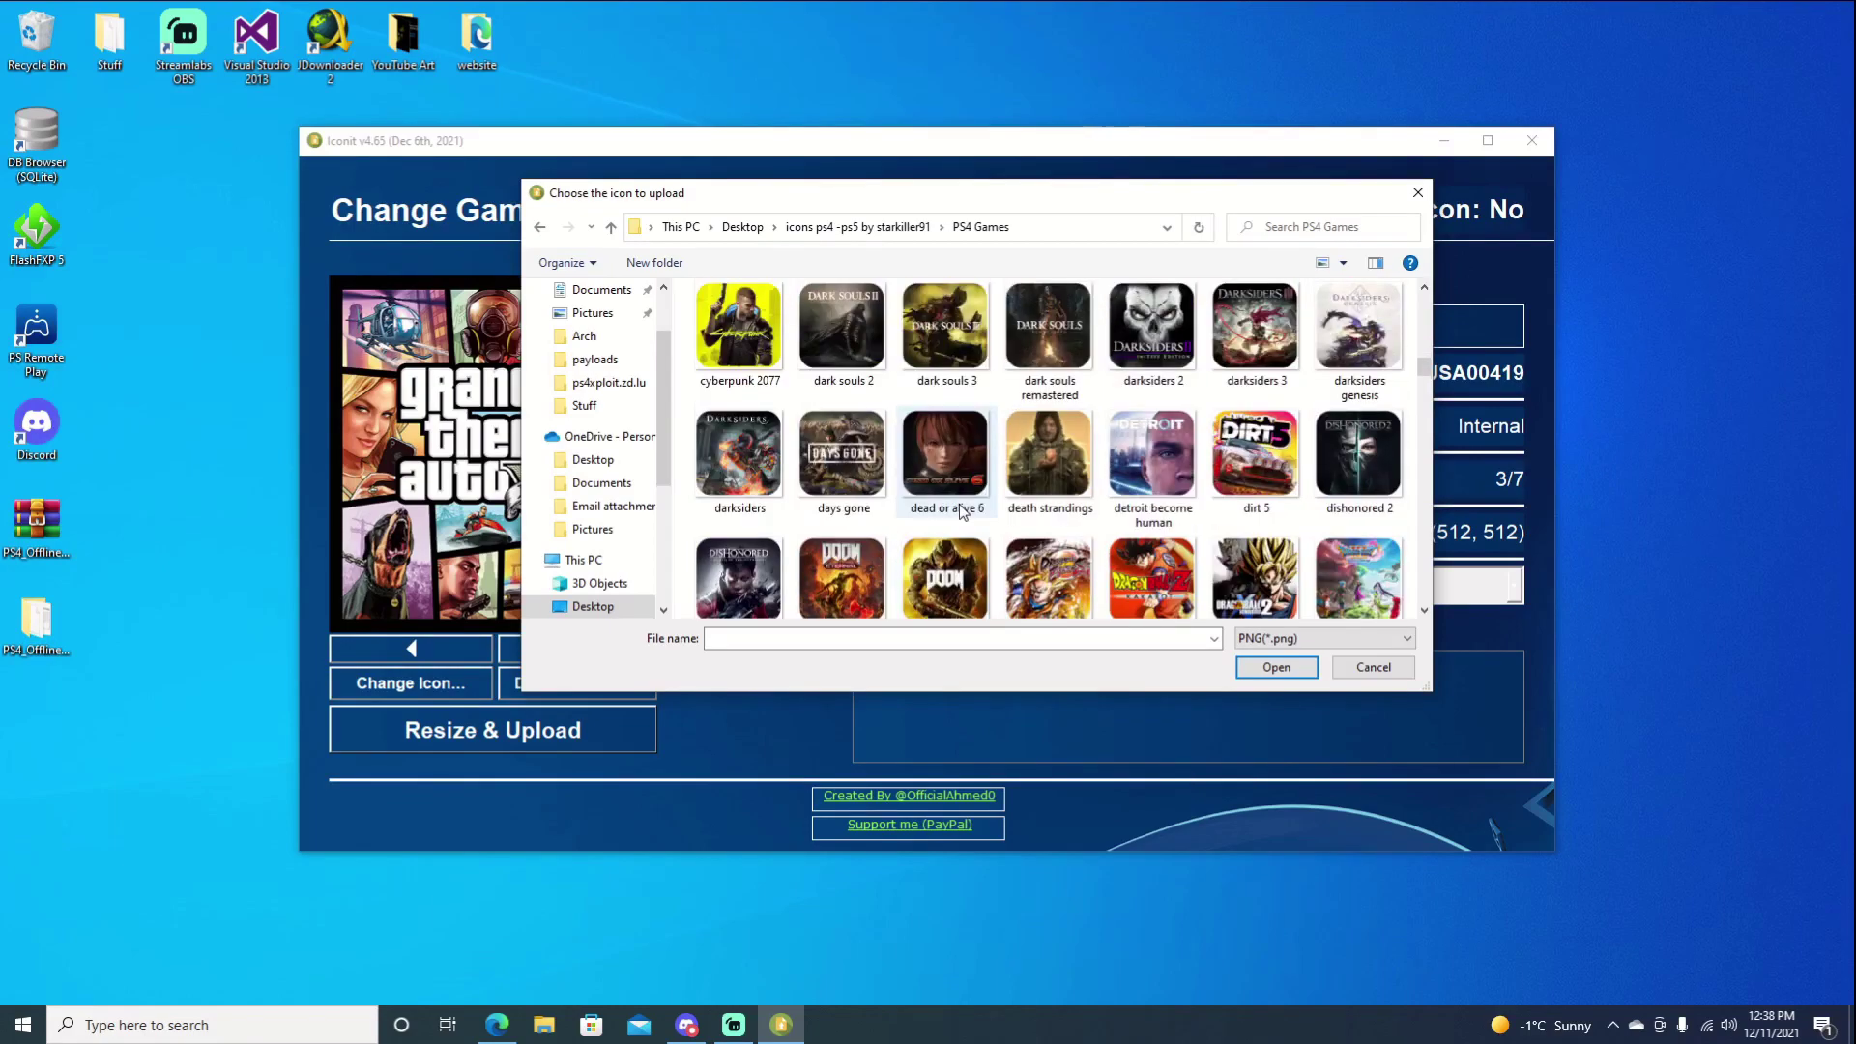
scroll(1105, 469, "down", 2)
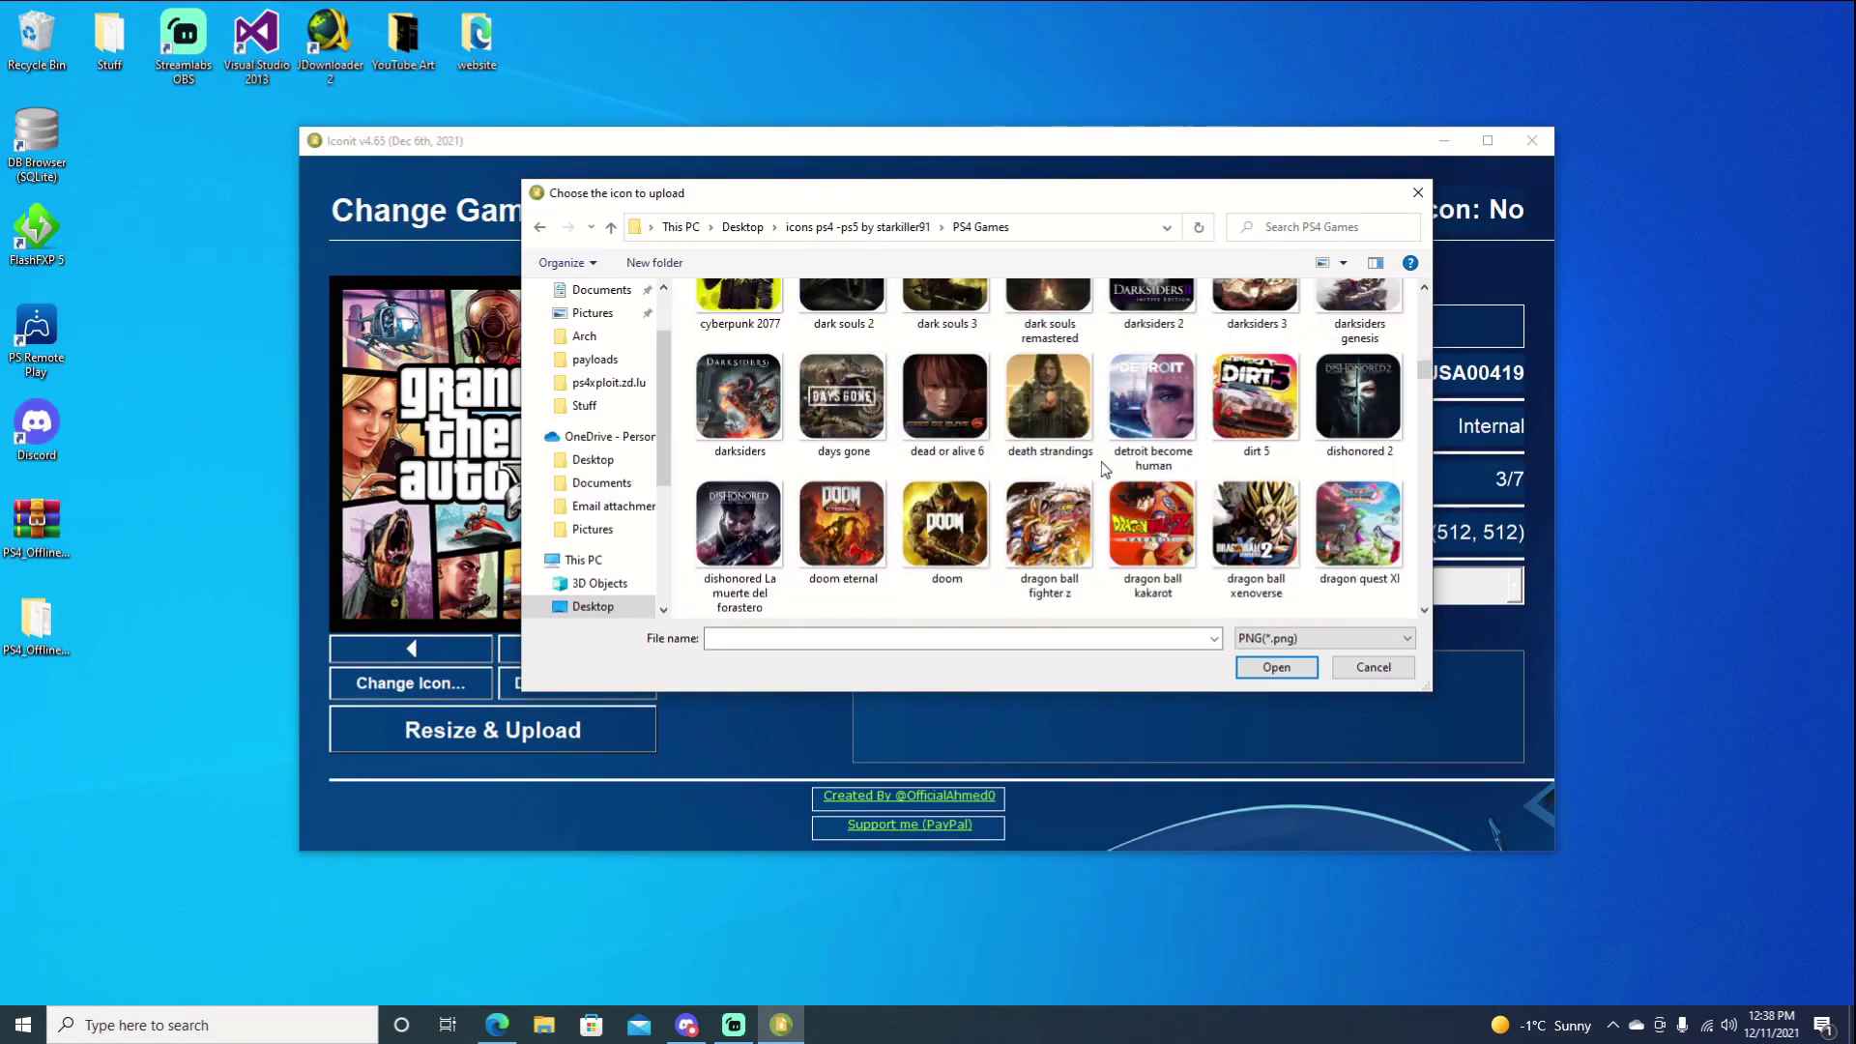
scroll(1105, 469, "down", 5)
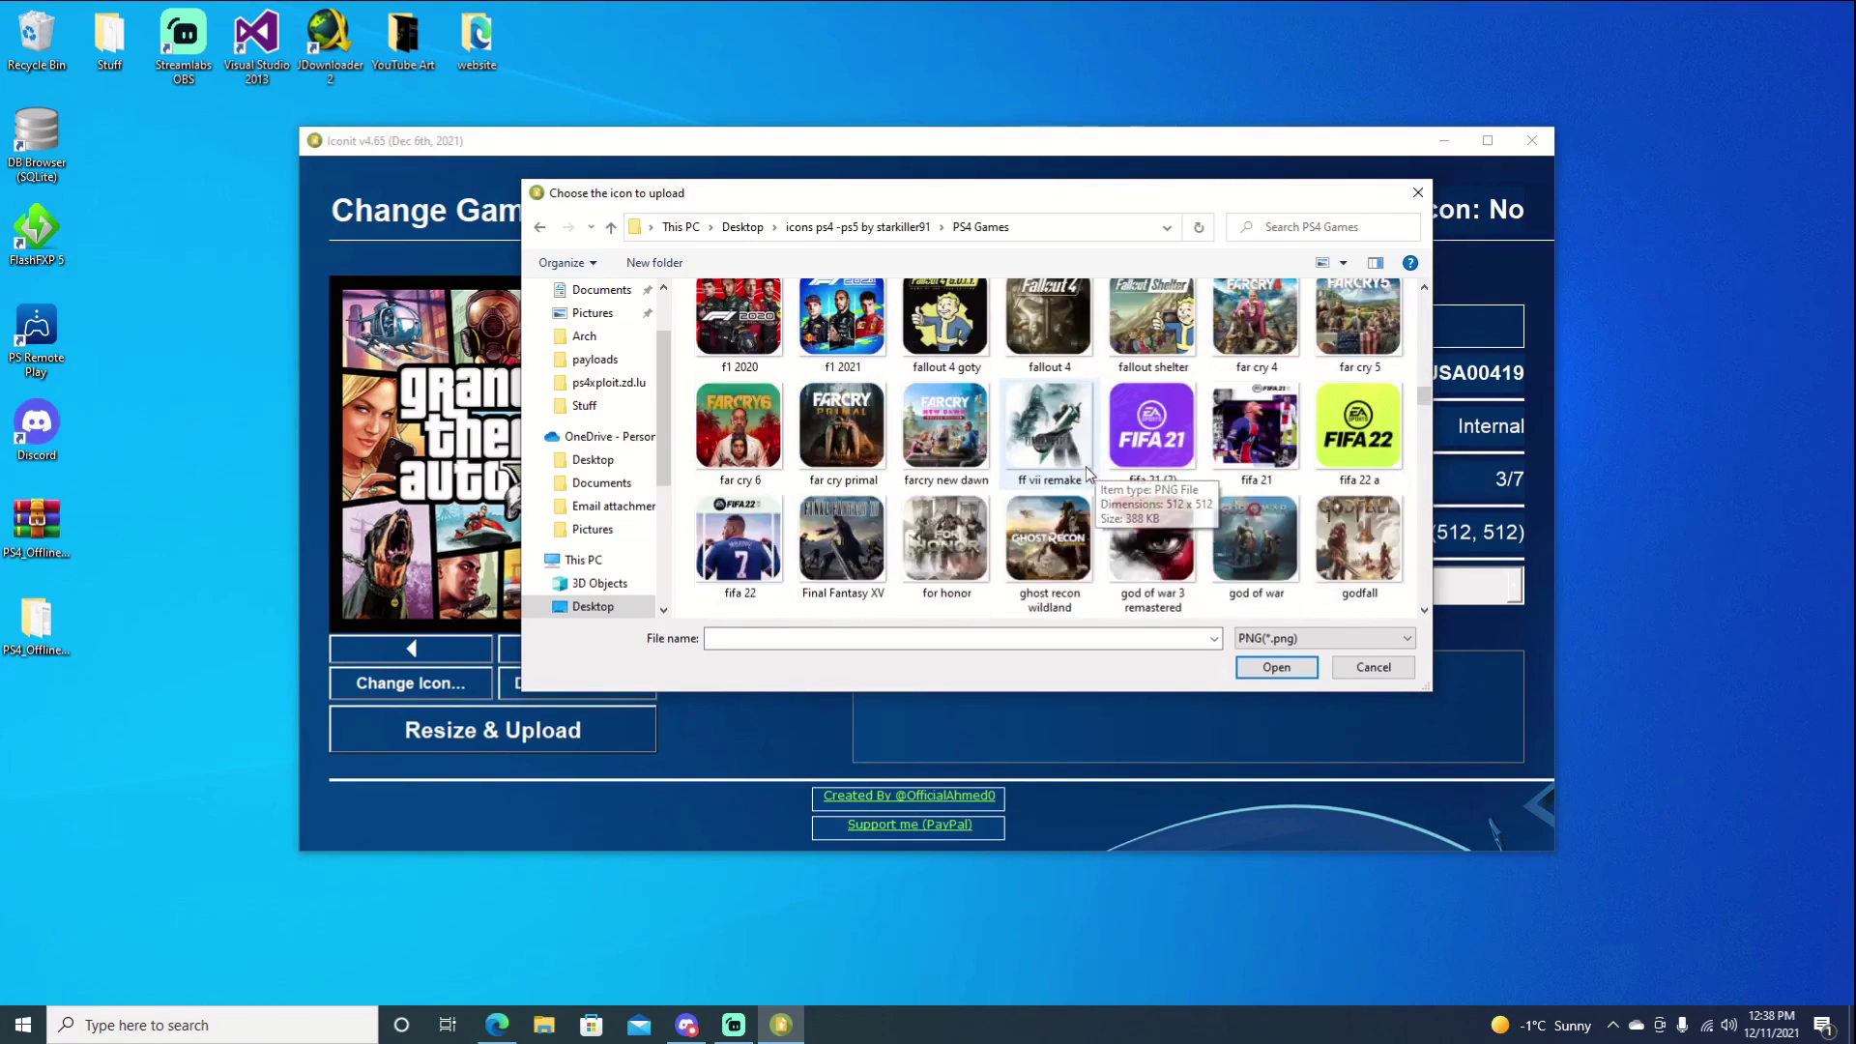
scroll(1081, 486, "down", 1)
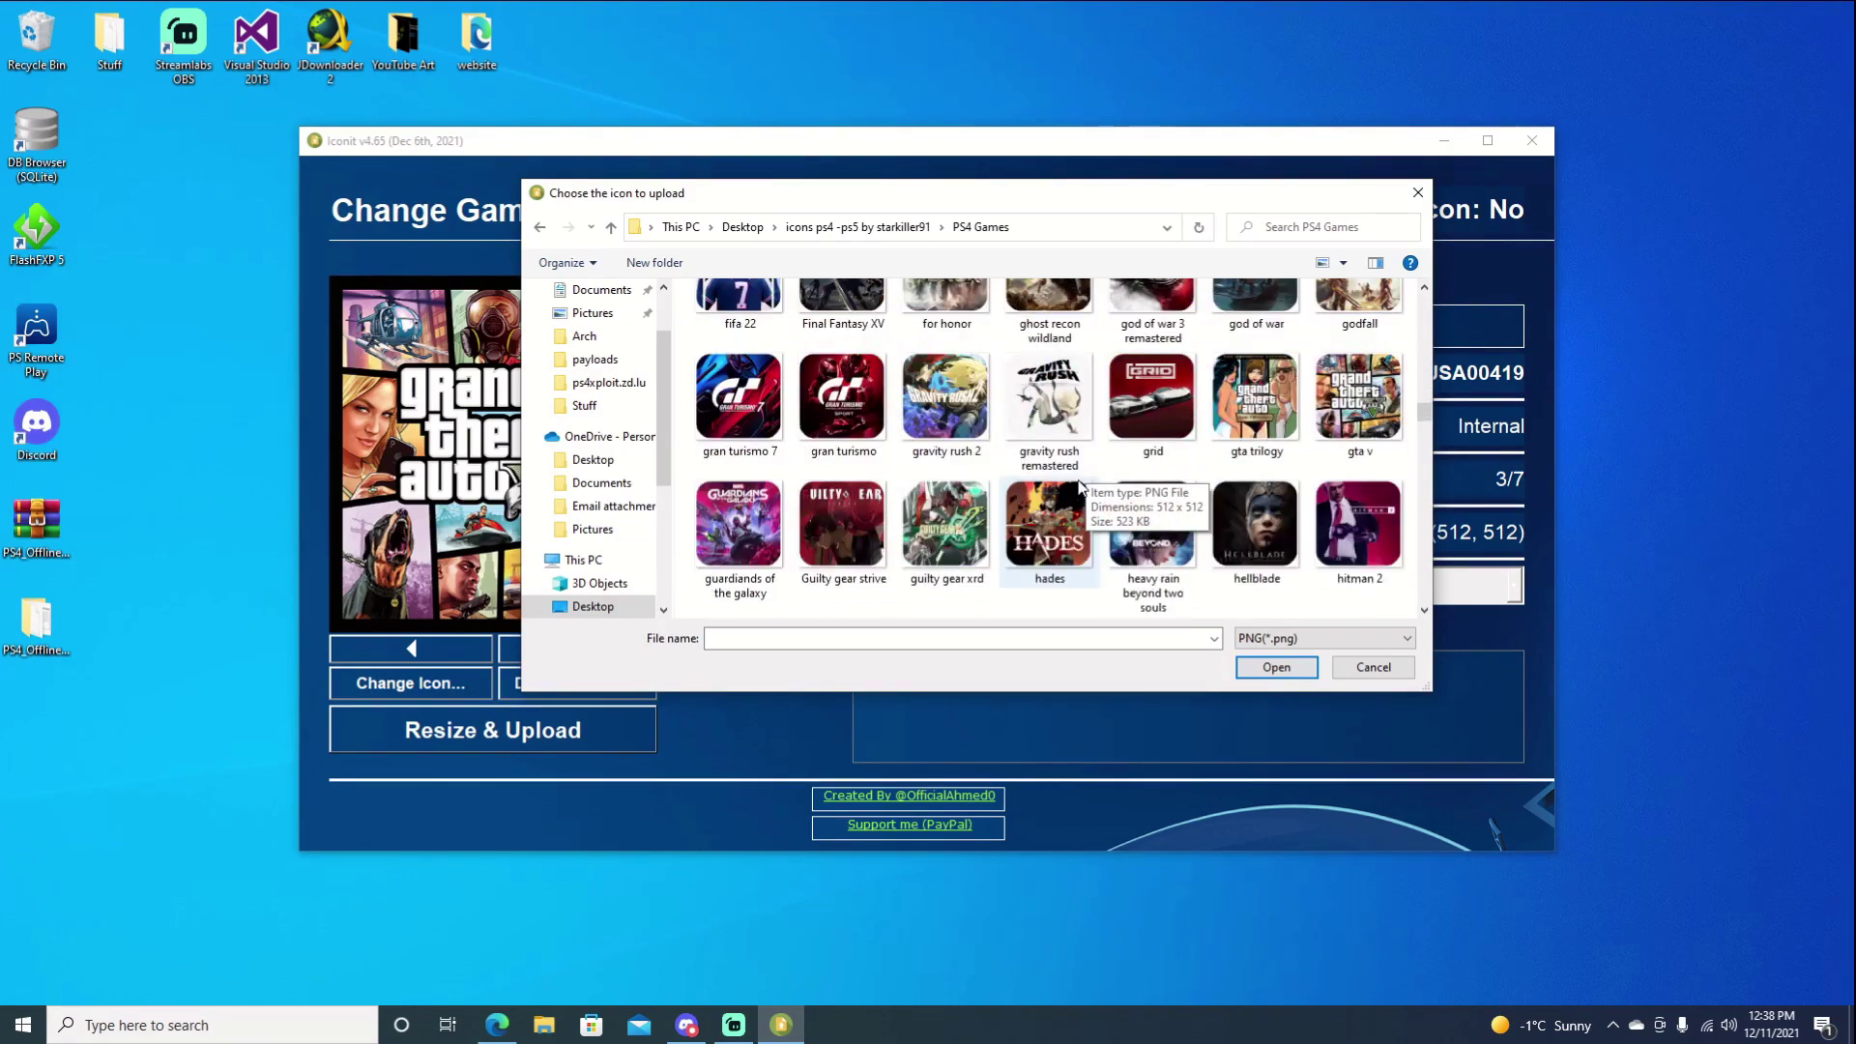
double_click(1348, 425)
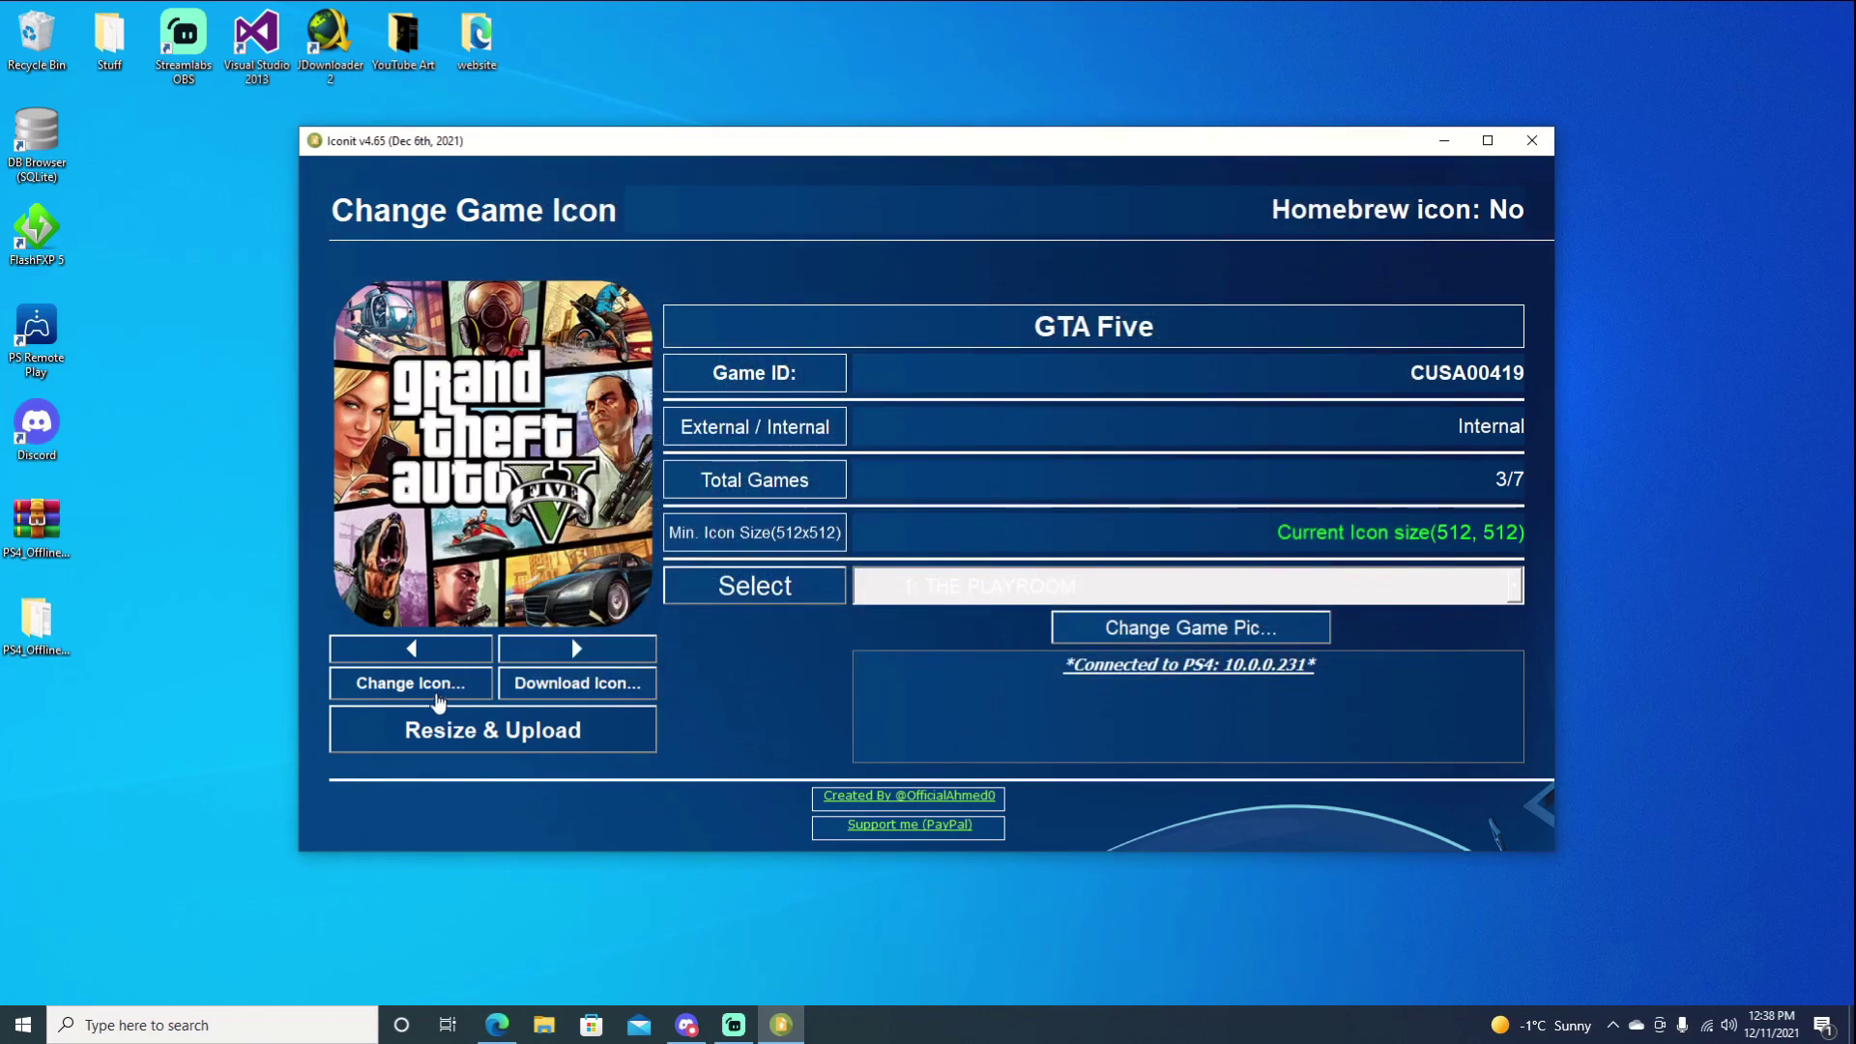
Resize and upload the new GTA Five icon to the PS4, confirming the icon change
left_click(469, 735)
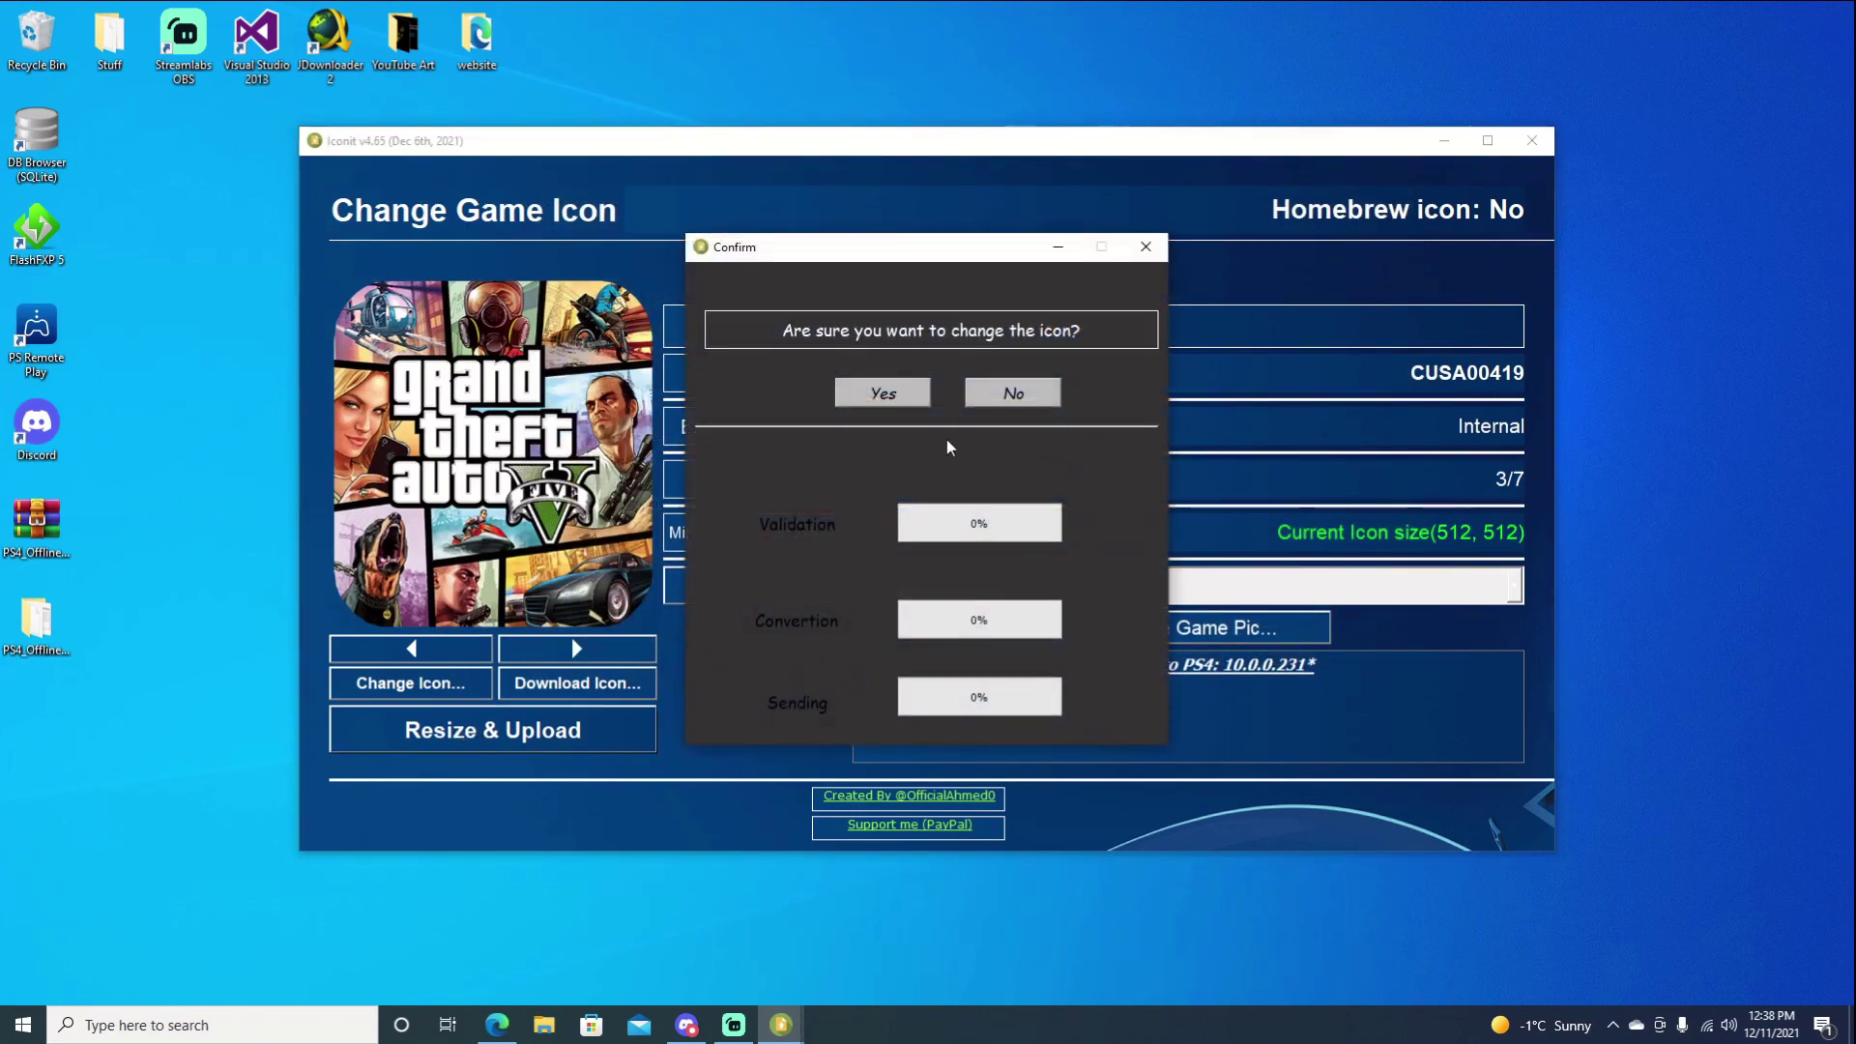
left_click(890, 402)
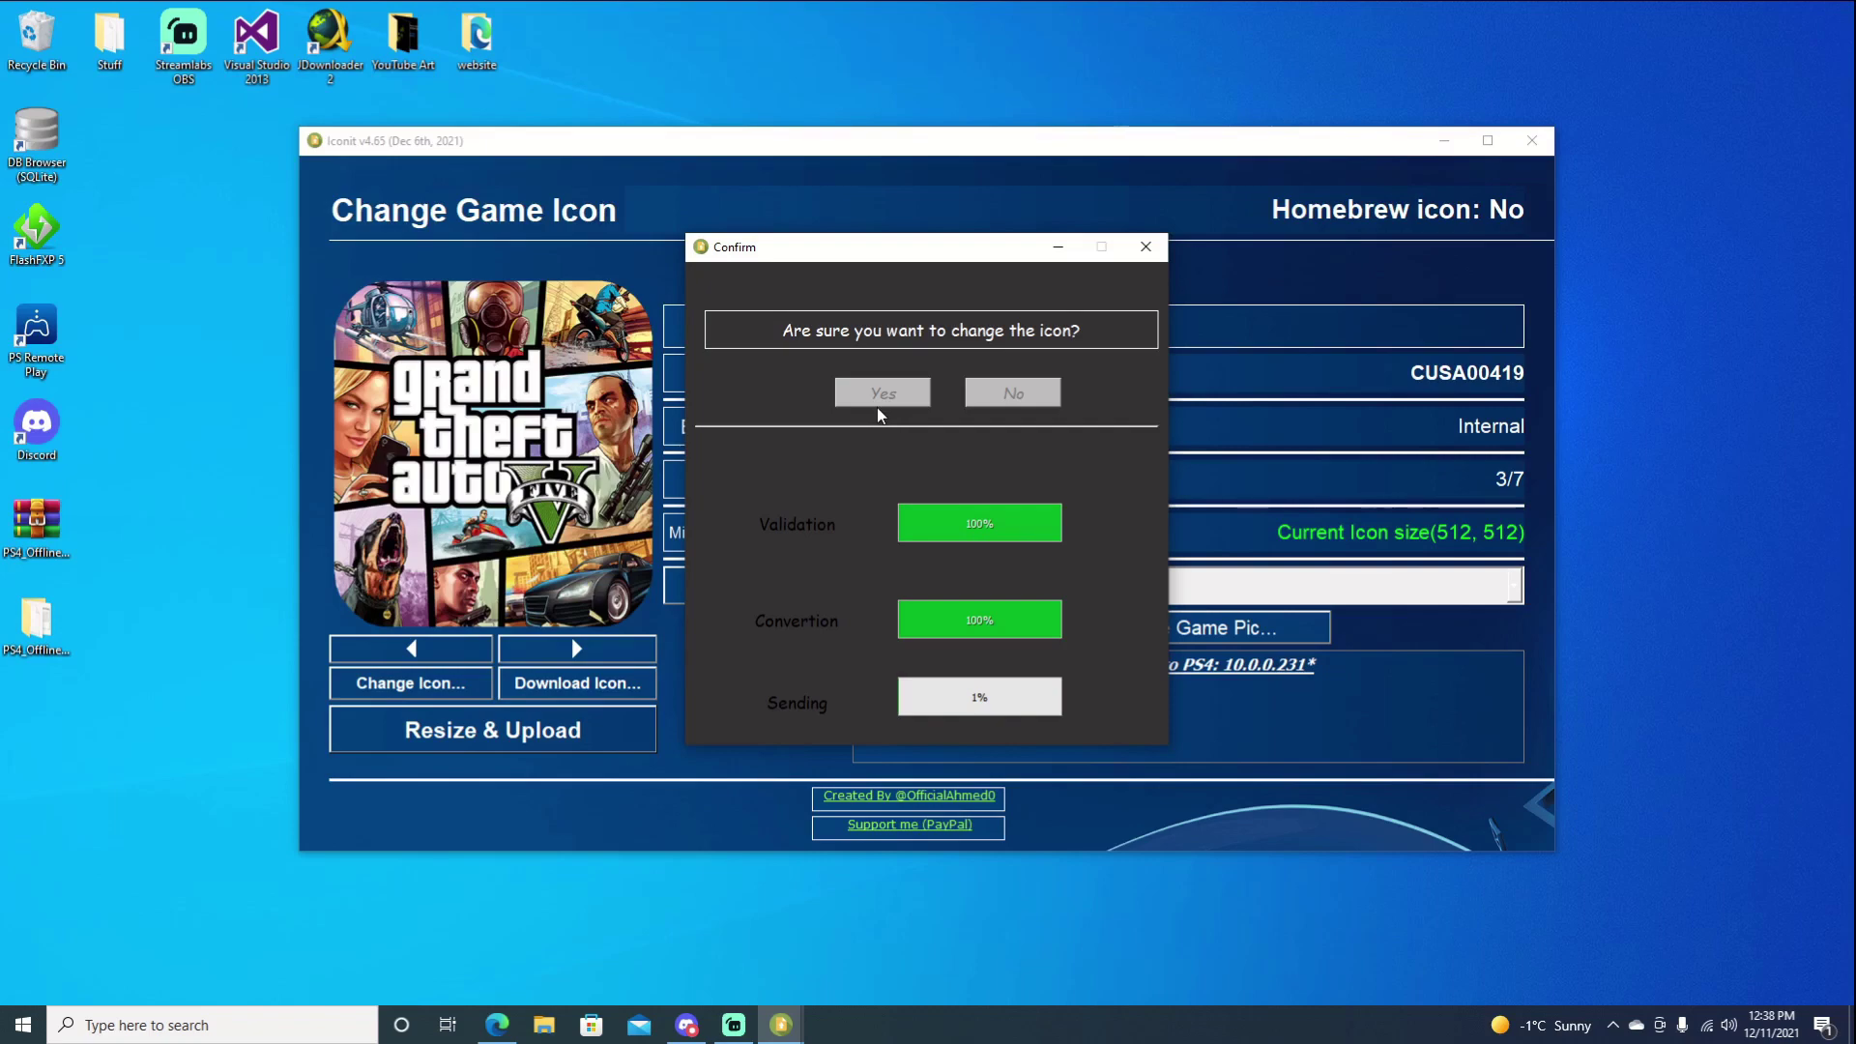
left_click(904, 396)
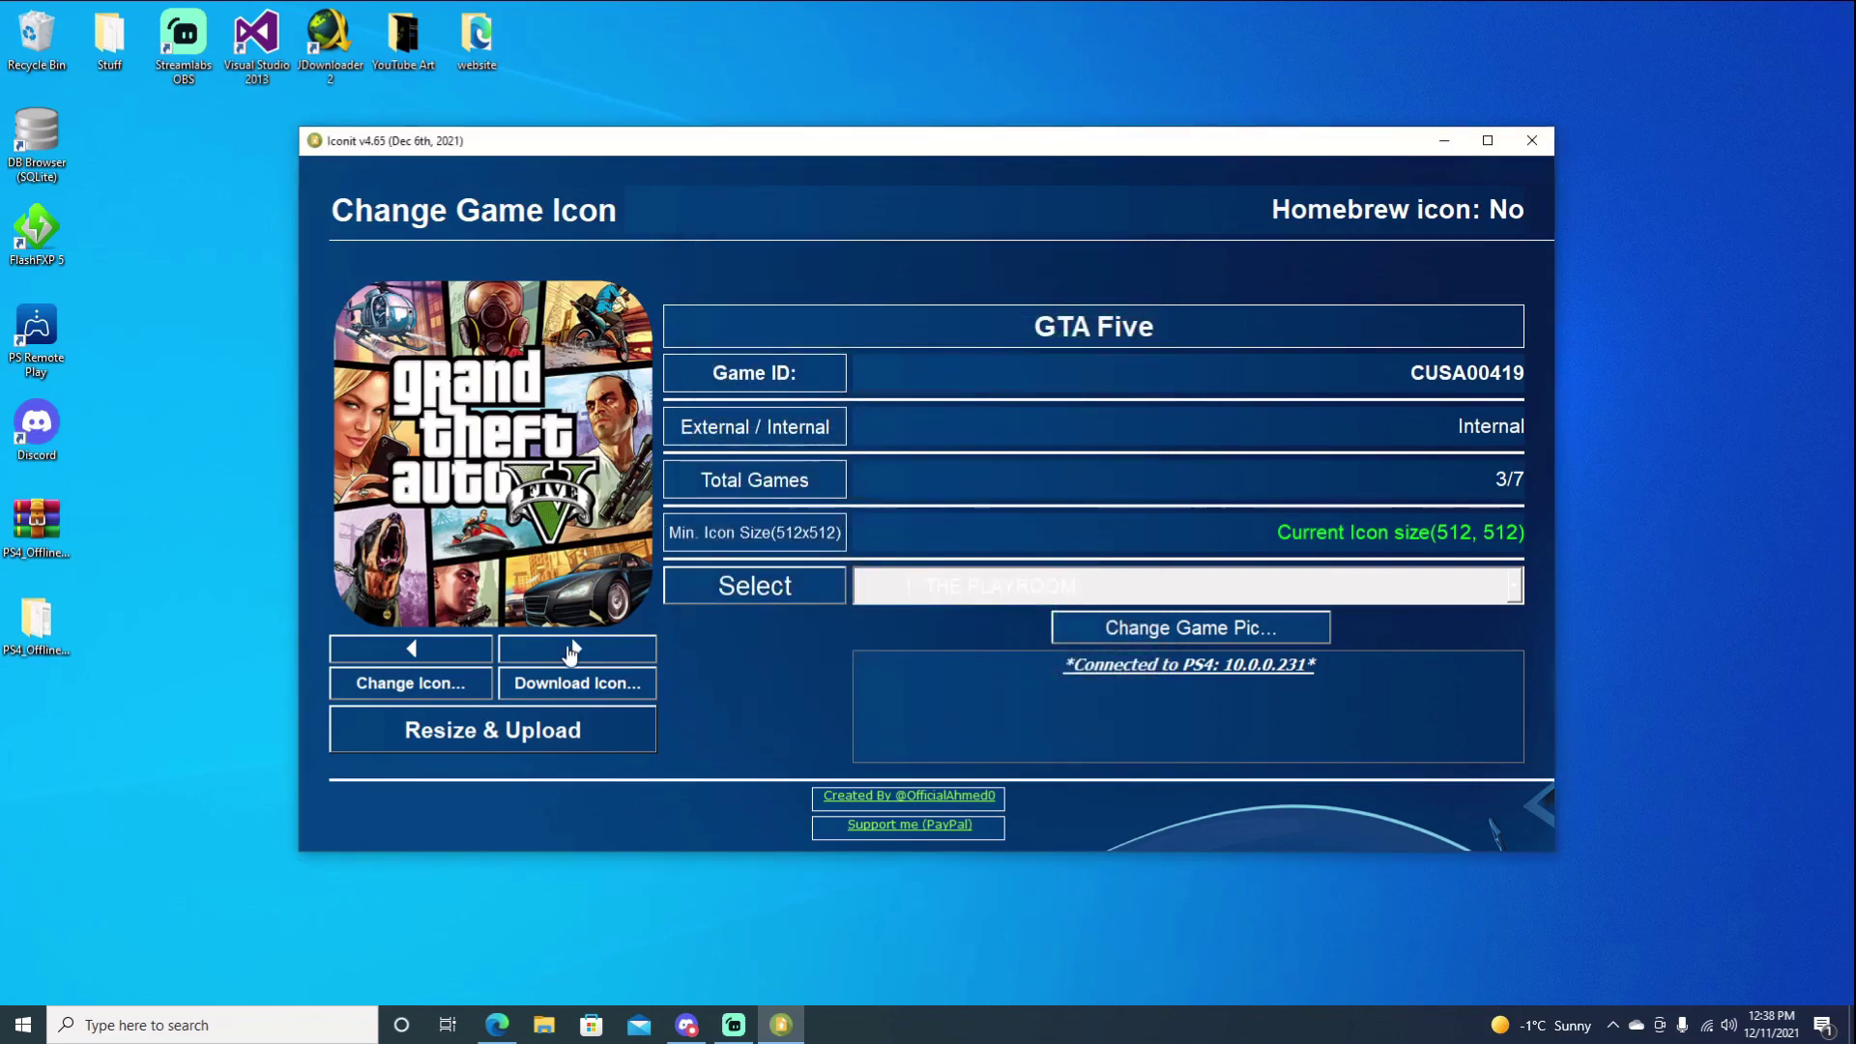
Go to the YouTube entry and load the YouTube image from the icon pack's Apps y Homebrews folder as its new icon
left_click(572, 649)
left_click(410, 686)
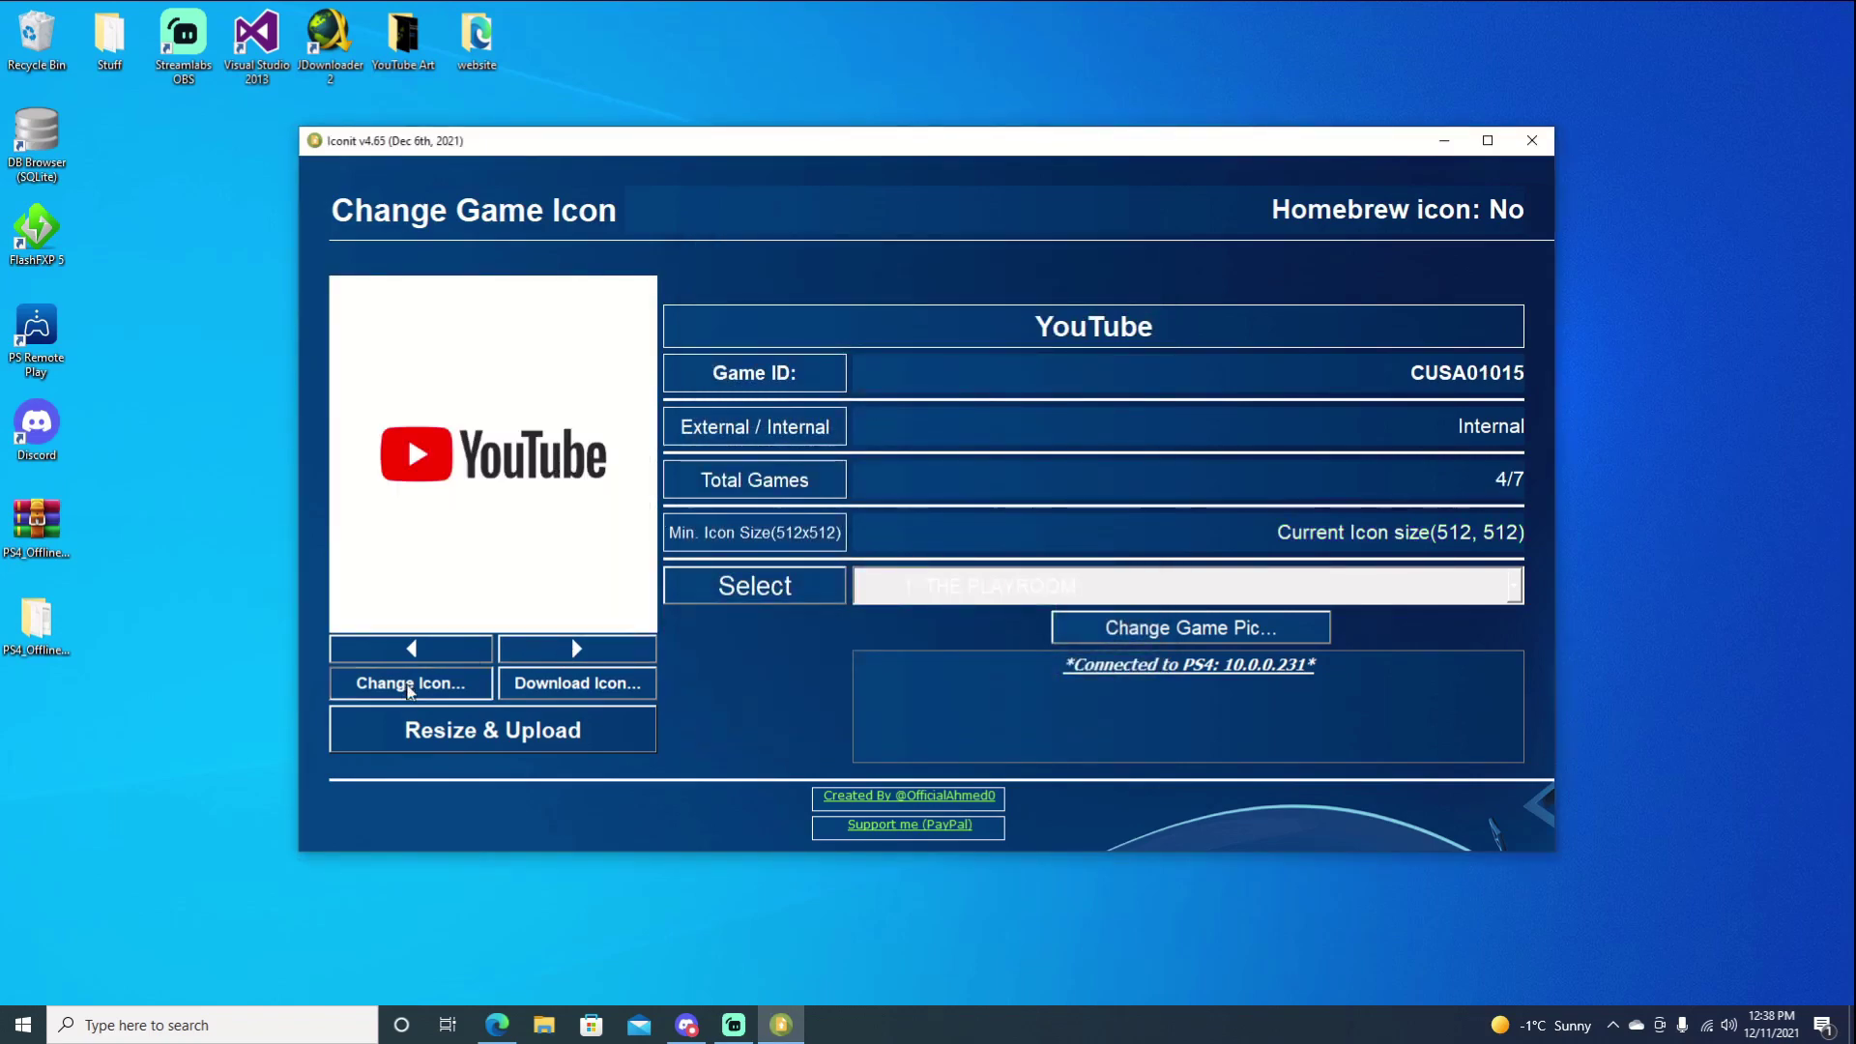
left_click(742, 226)
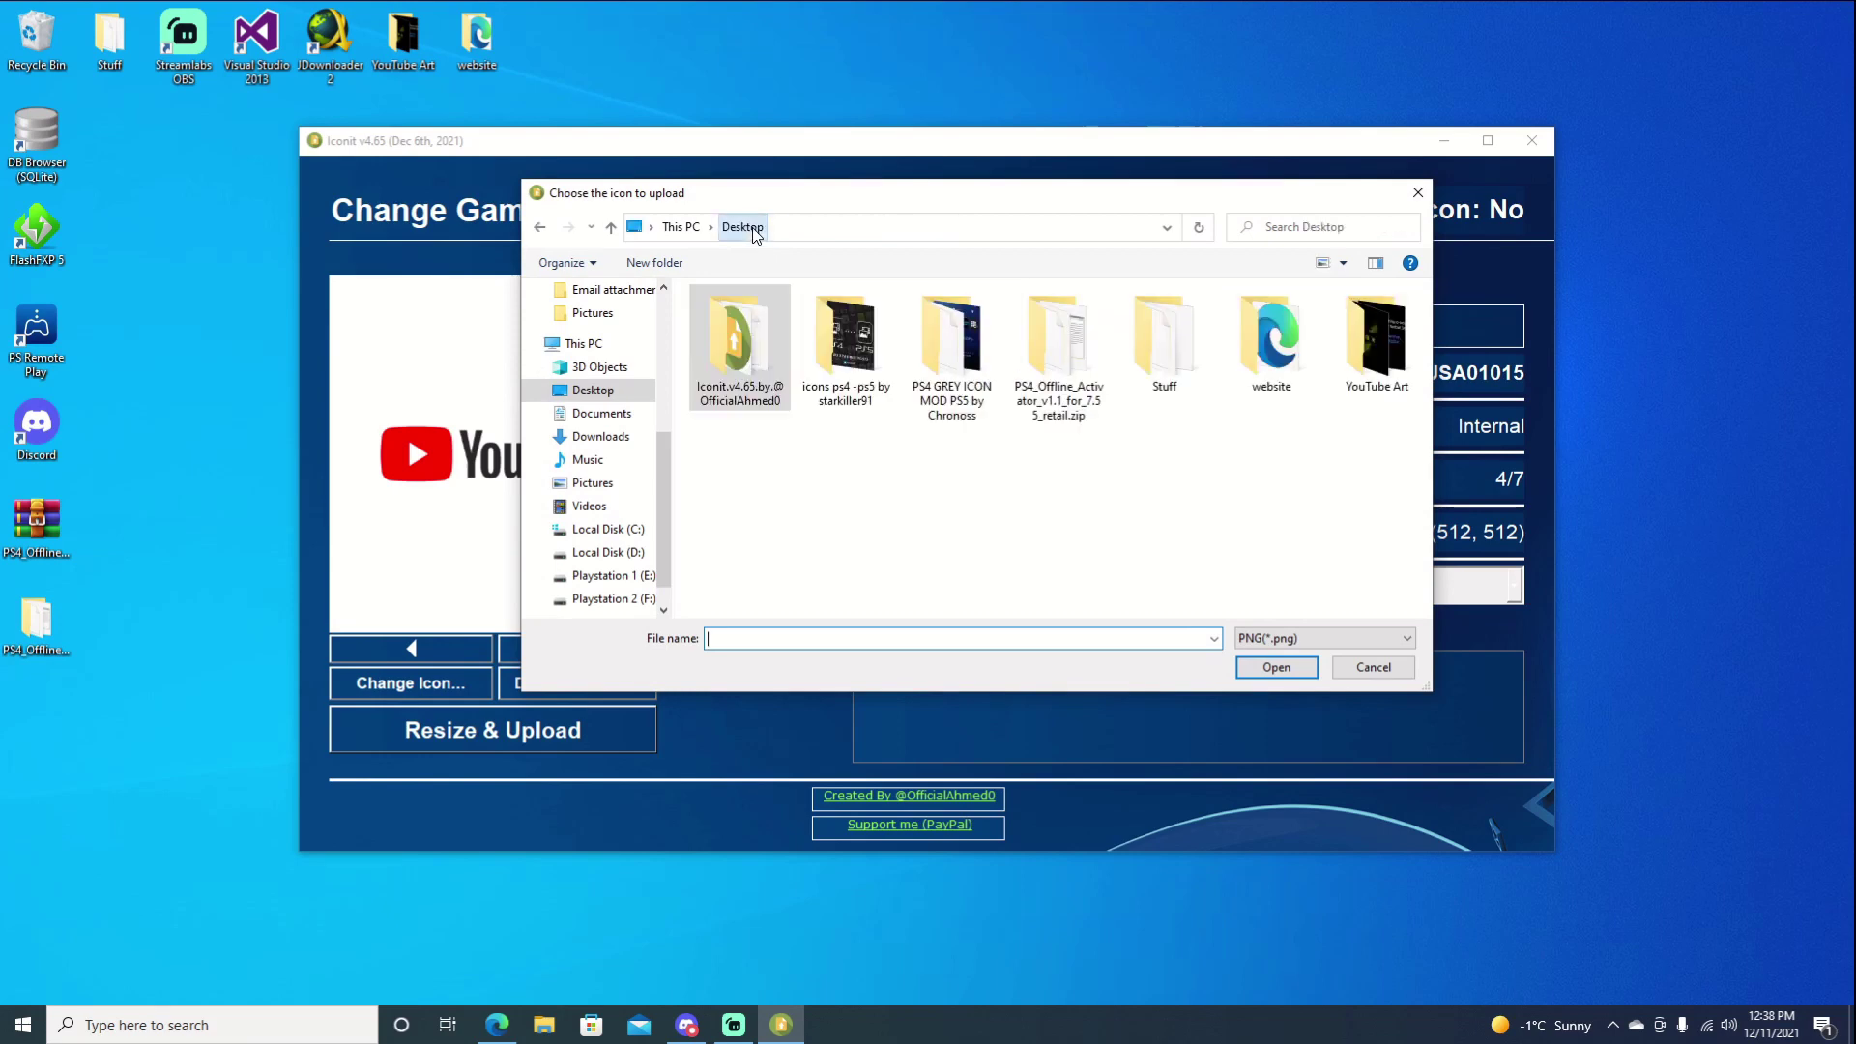
double_click(873, 367)
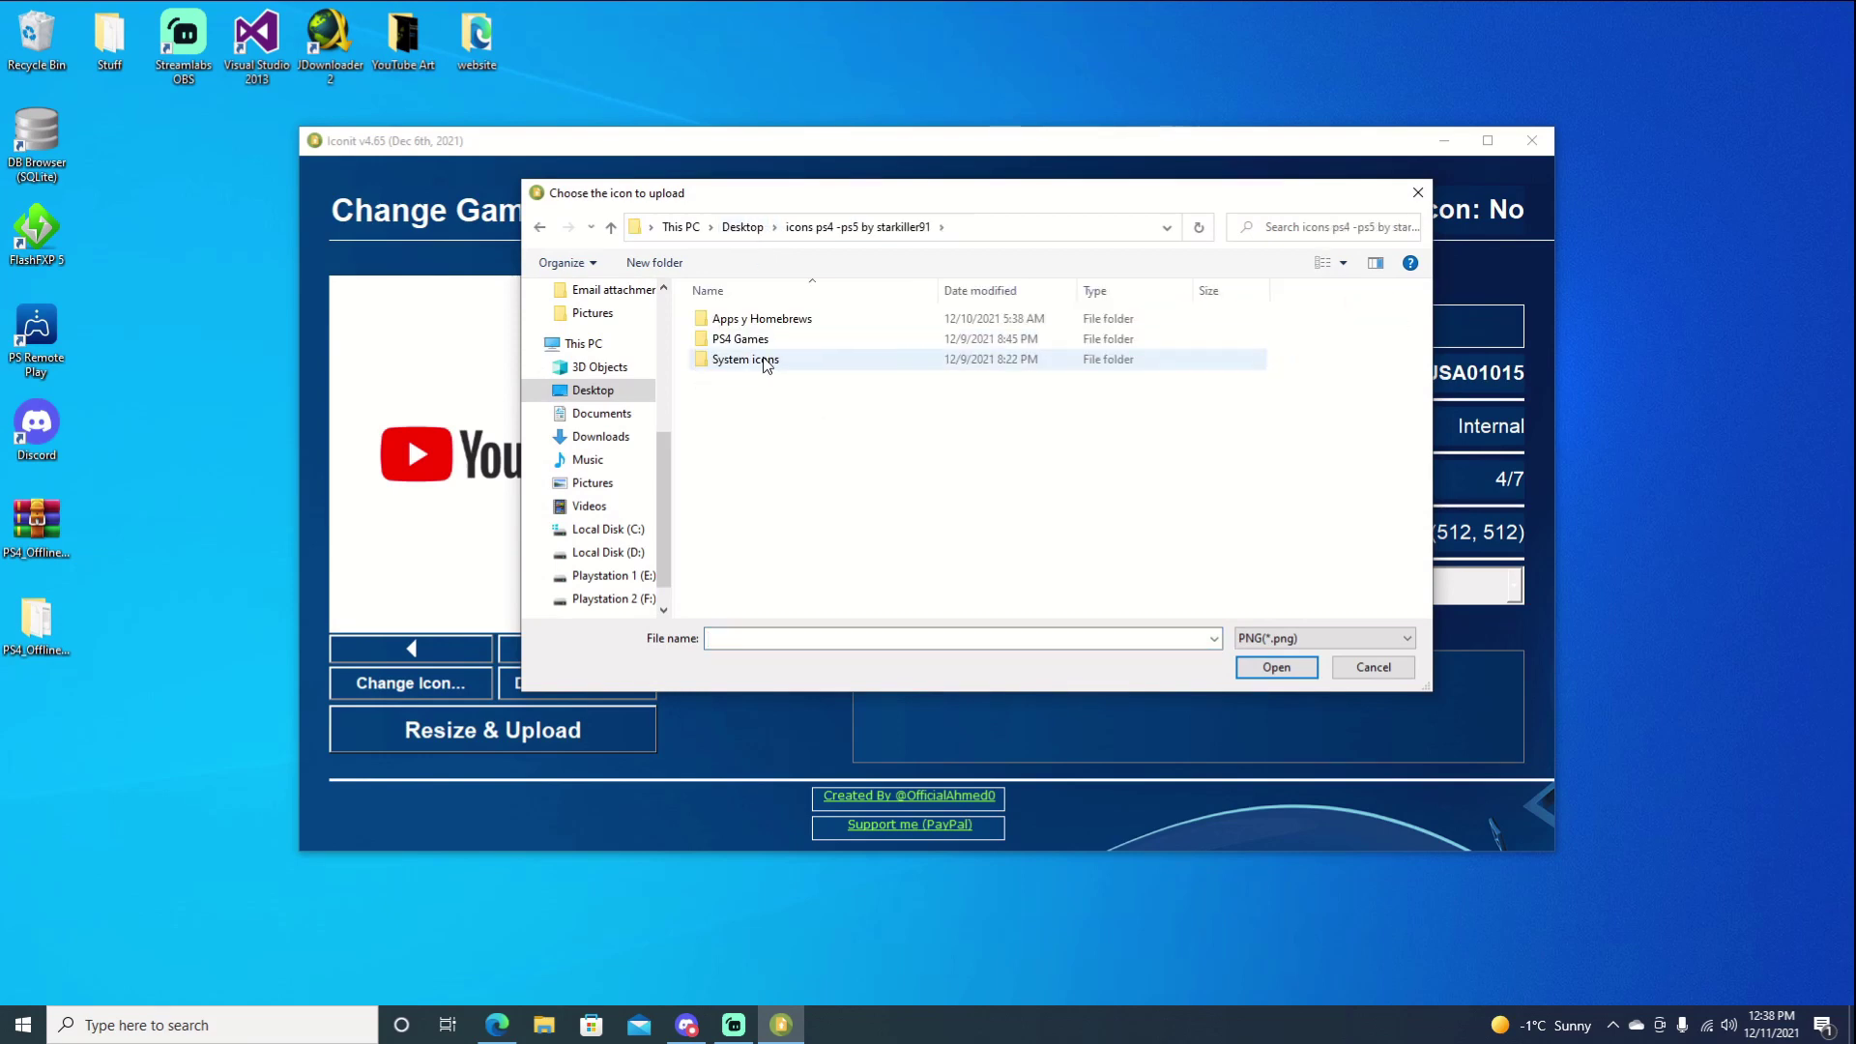
double_click(773, 319)
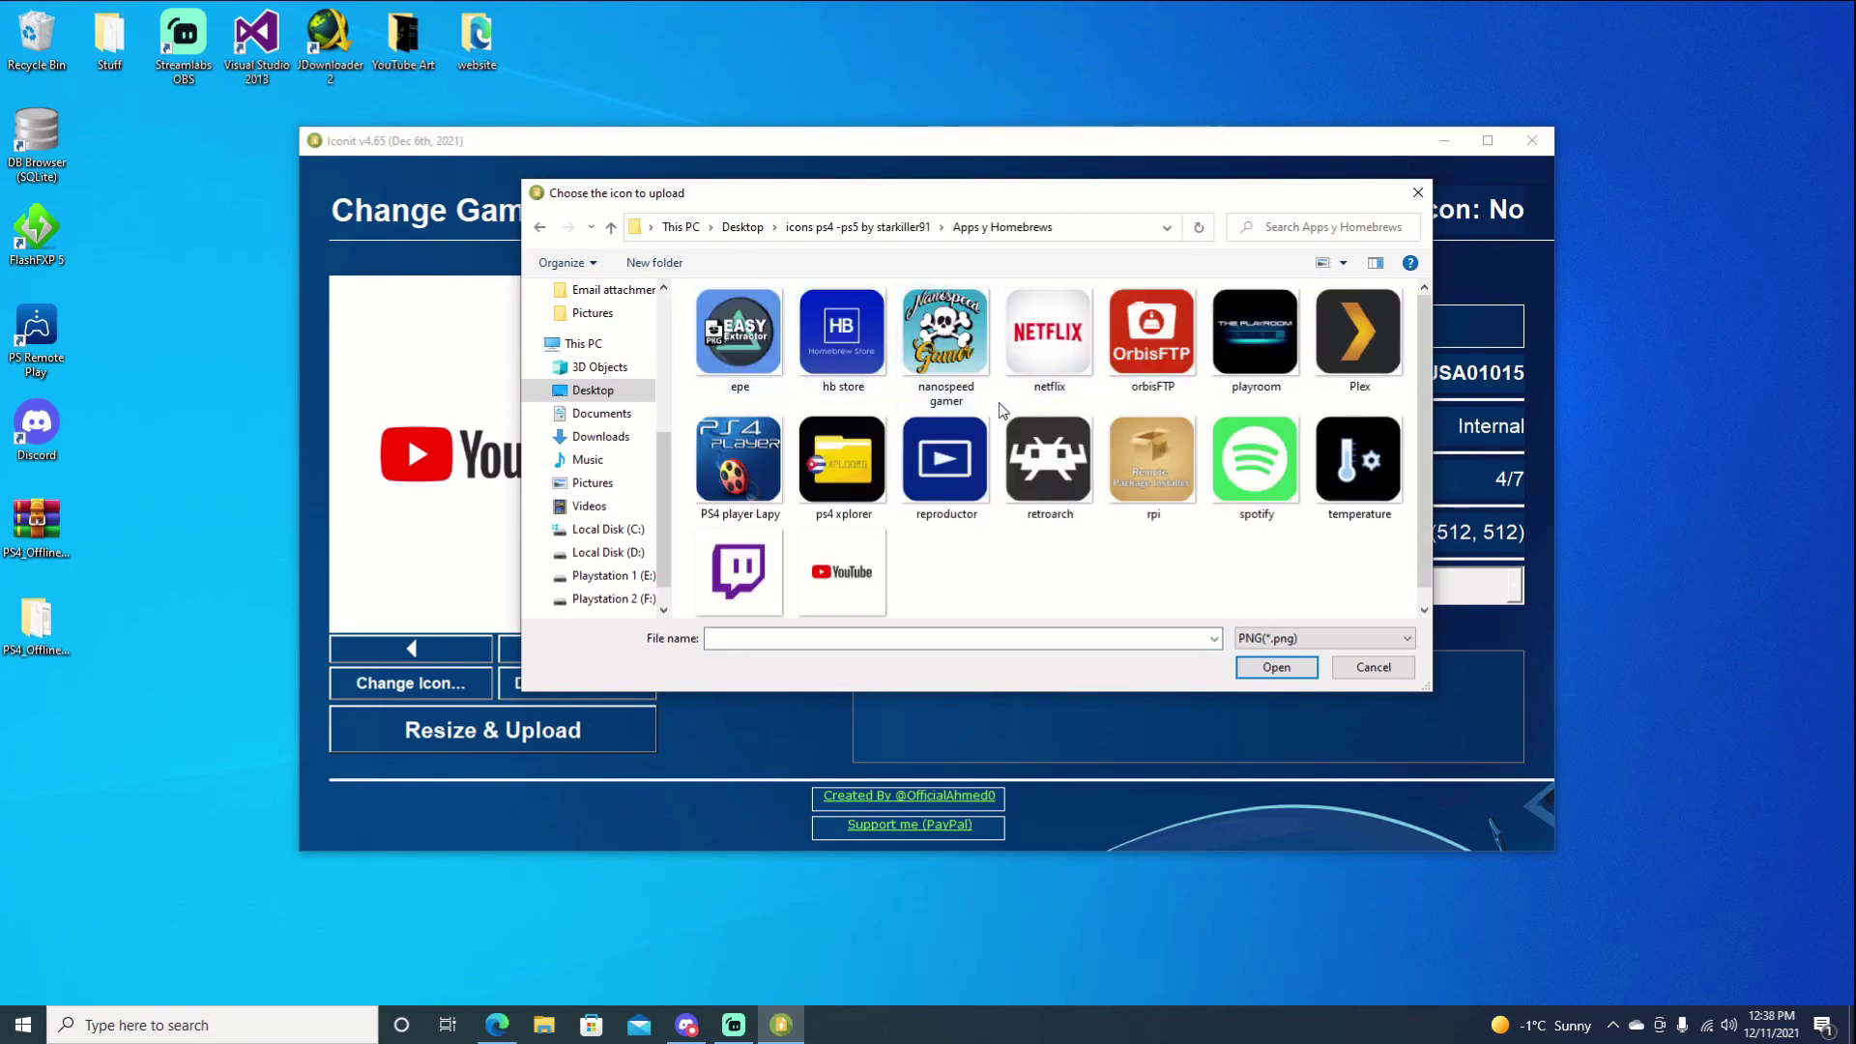
double_click(883, 554)
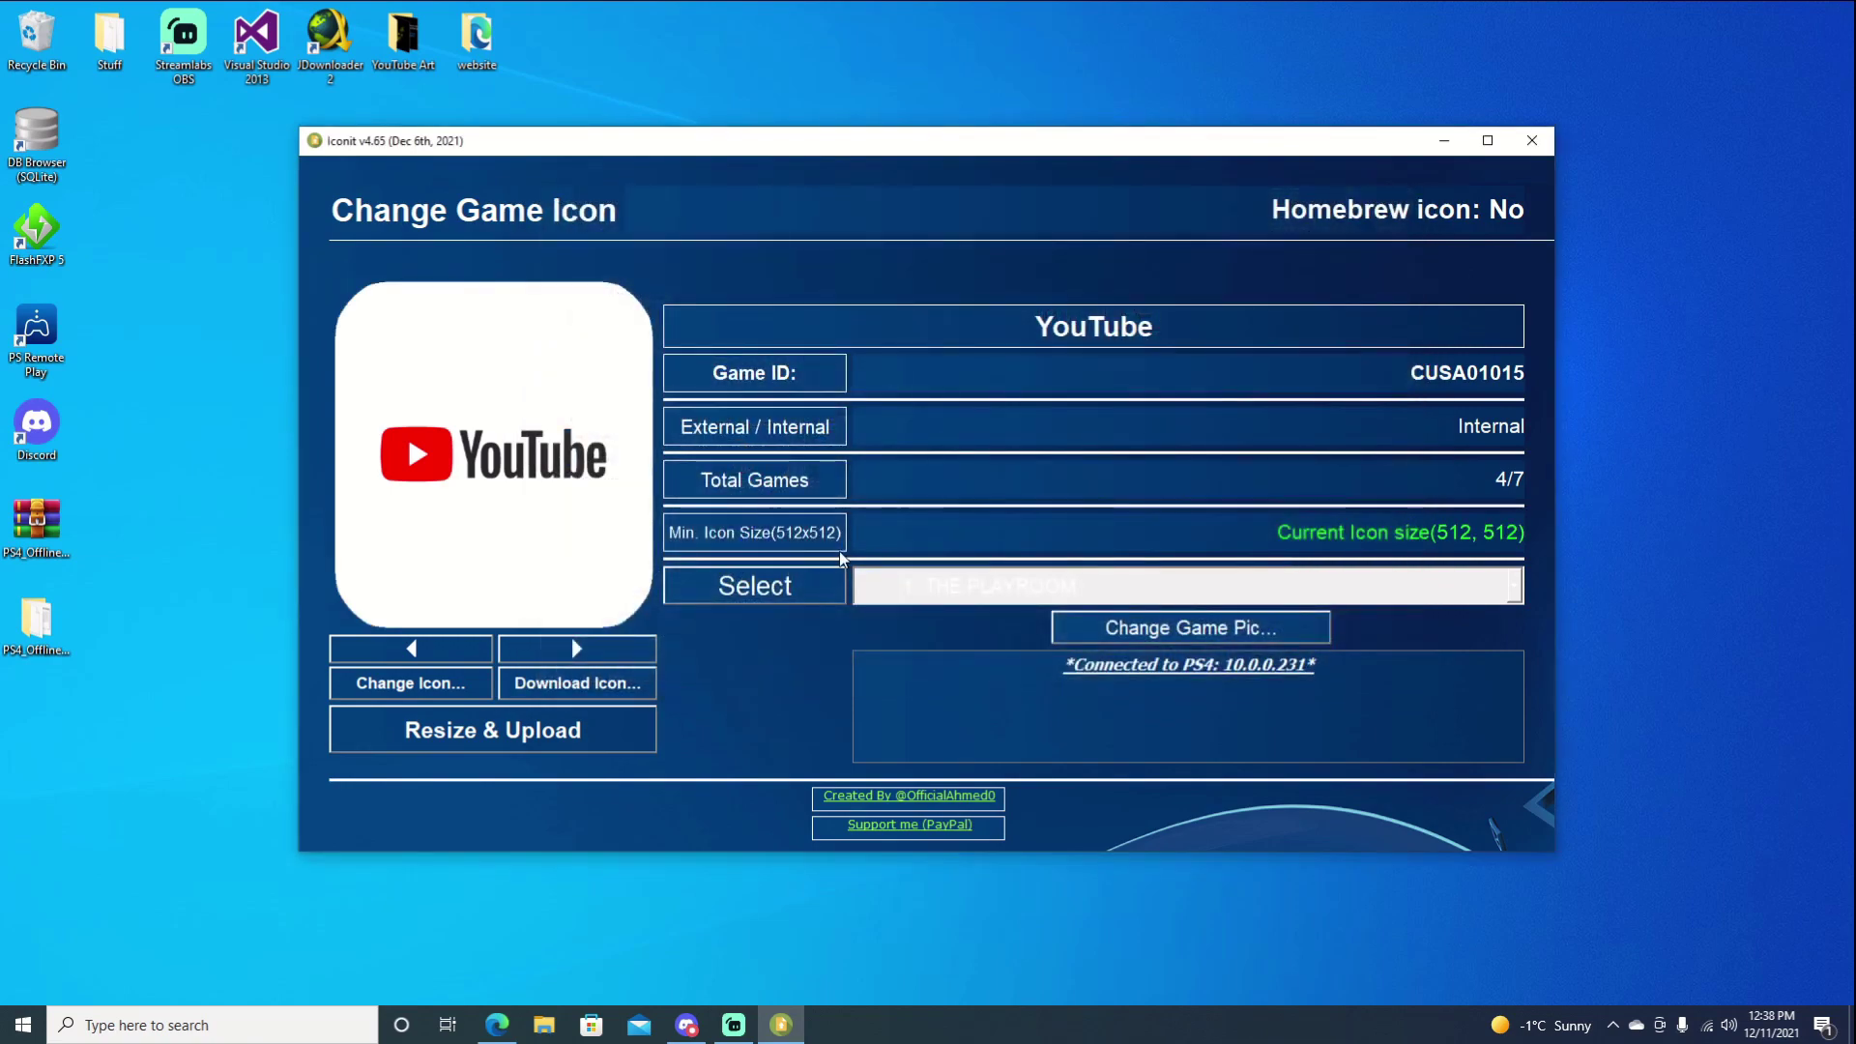
Resize and upload the new YouTube icon to the PS4, confirming the icon change
left_click(440, 735)
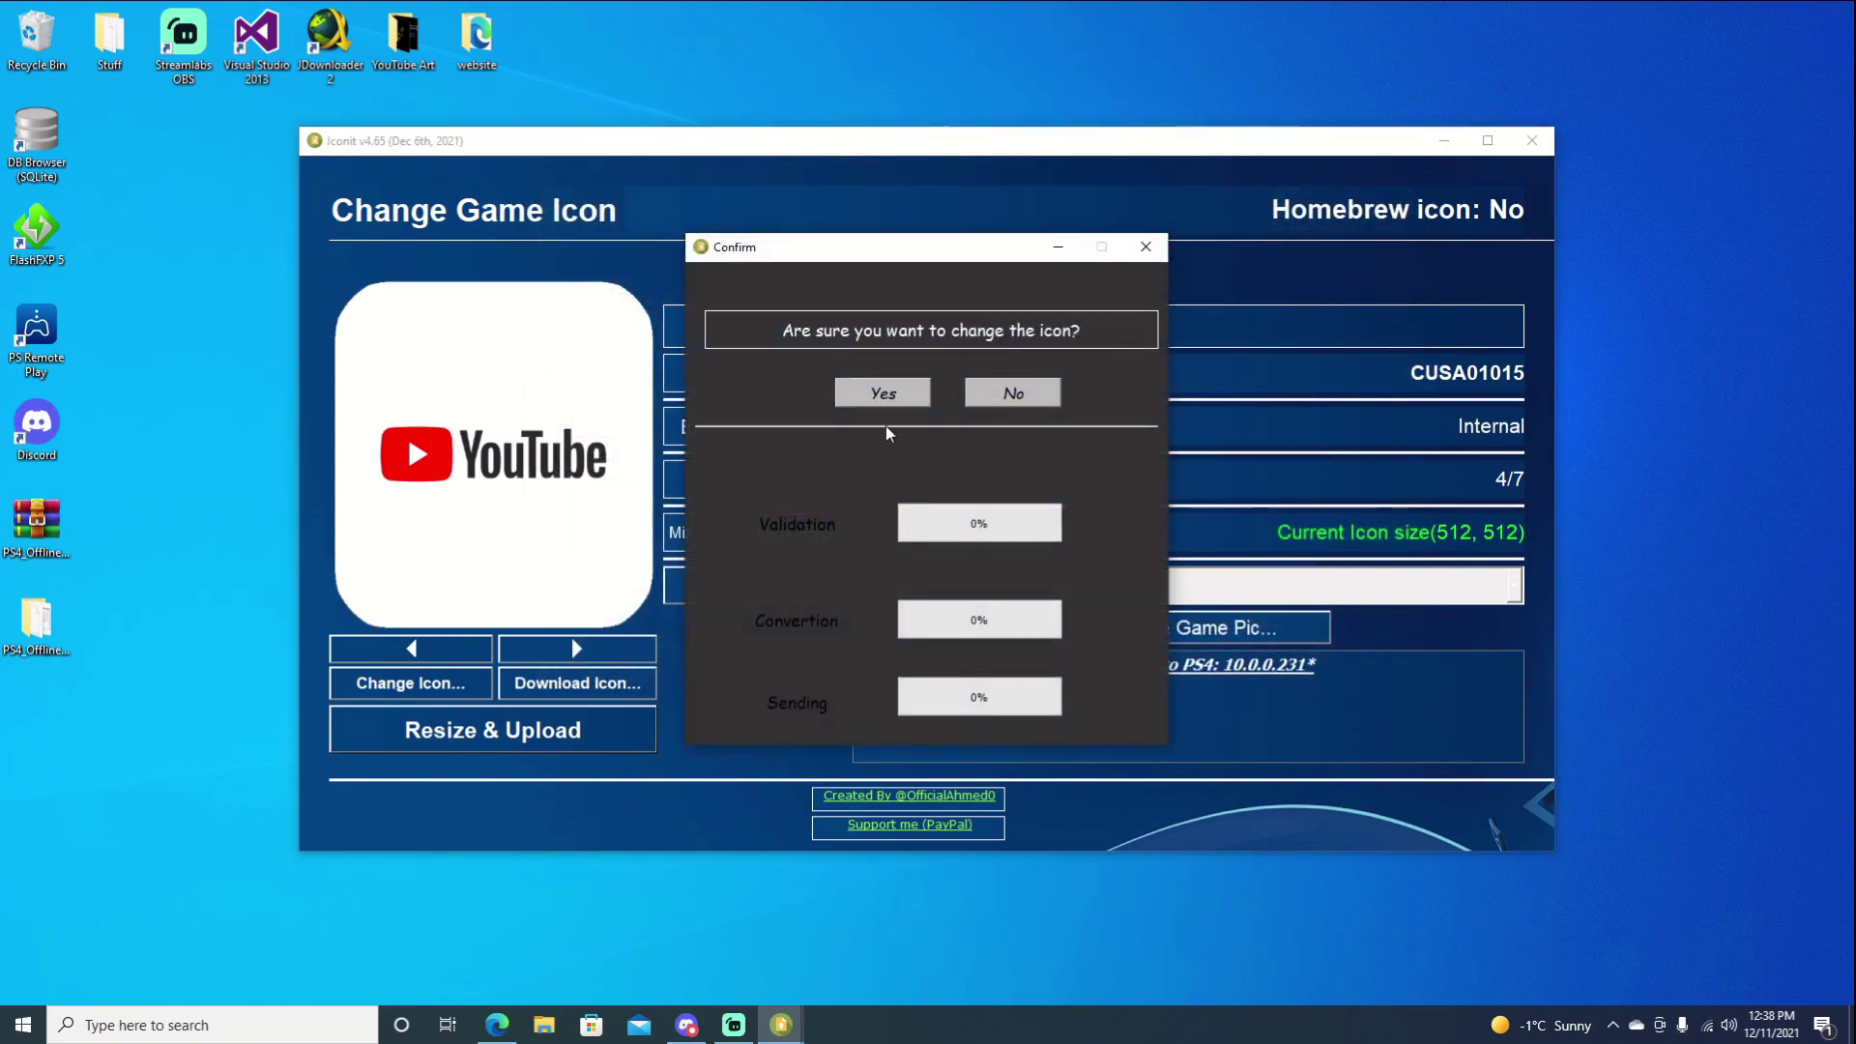
left_click(883, 394)
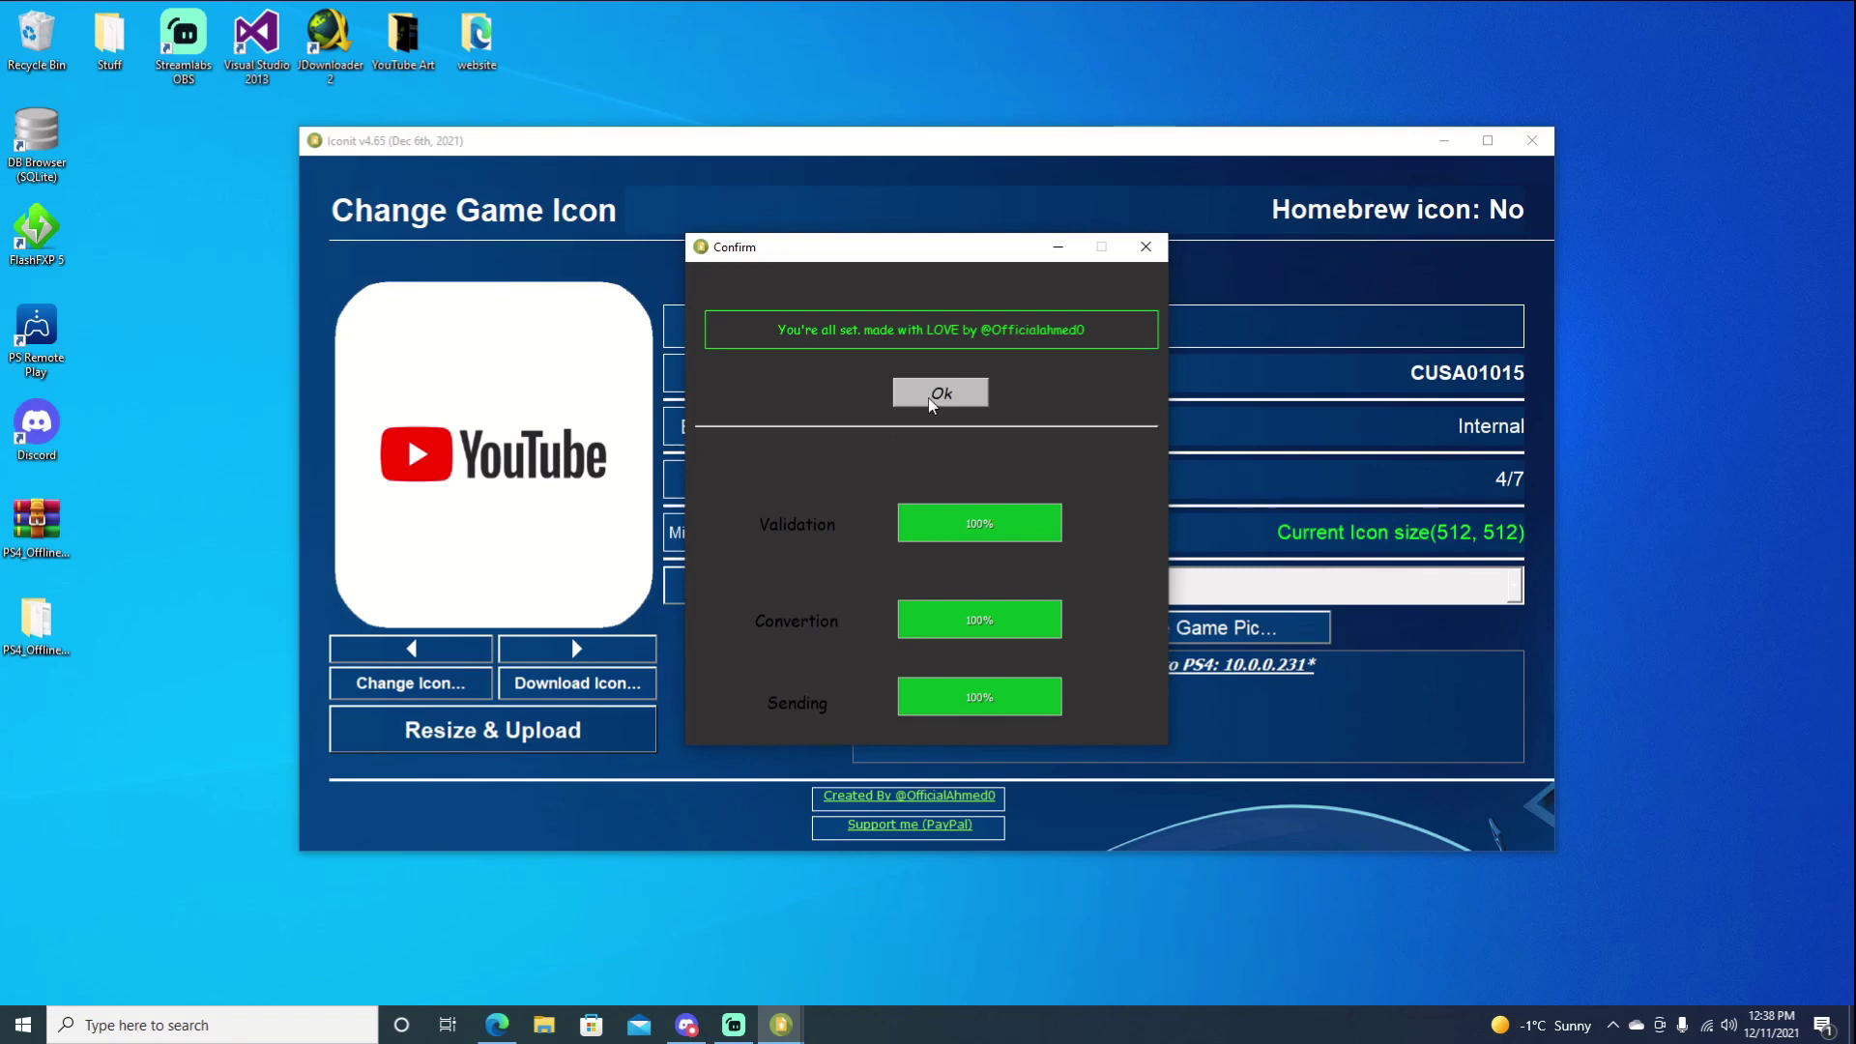
left_click(934, 394)
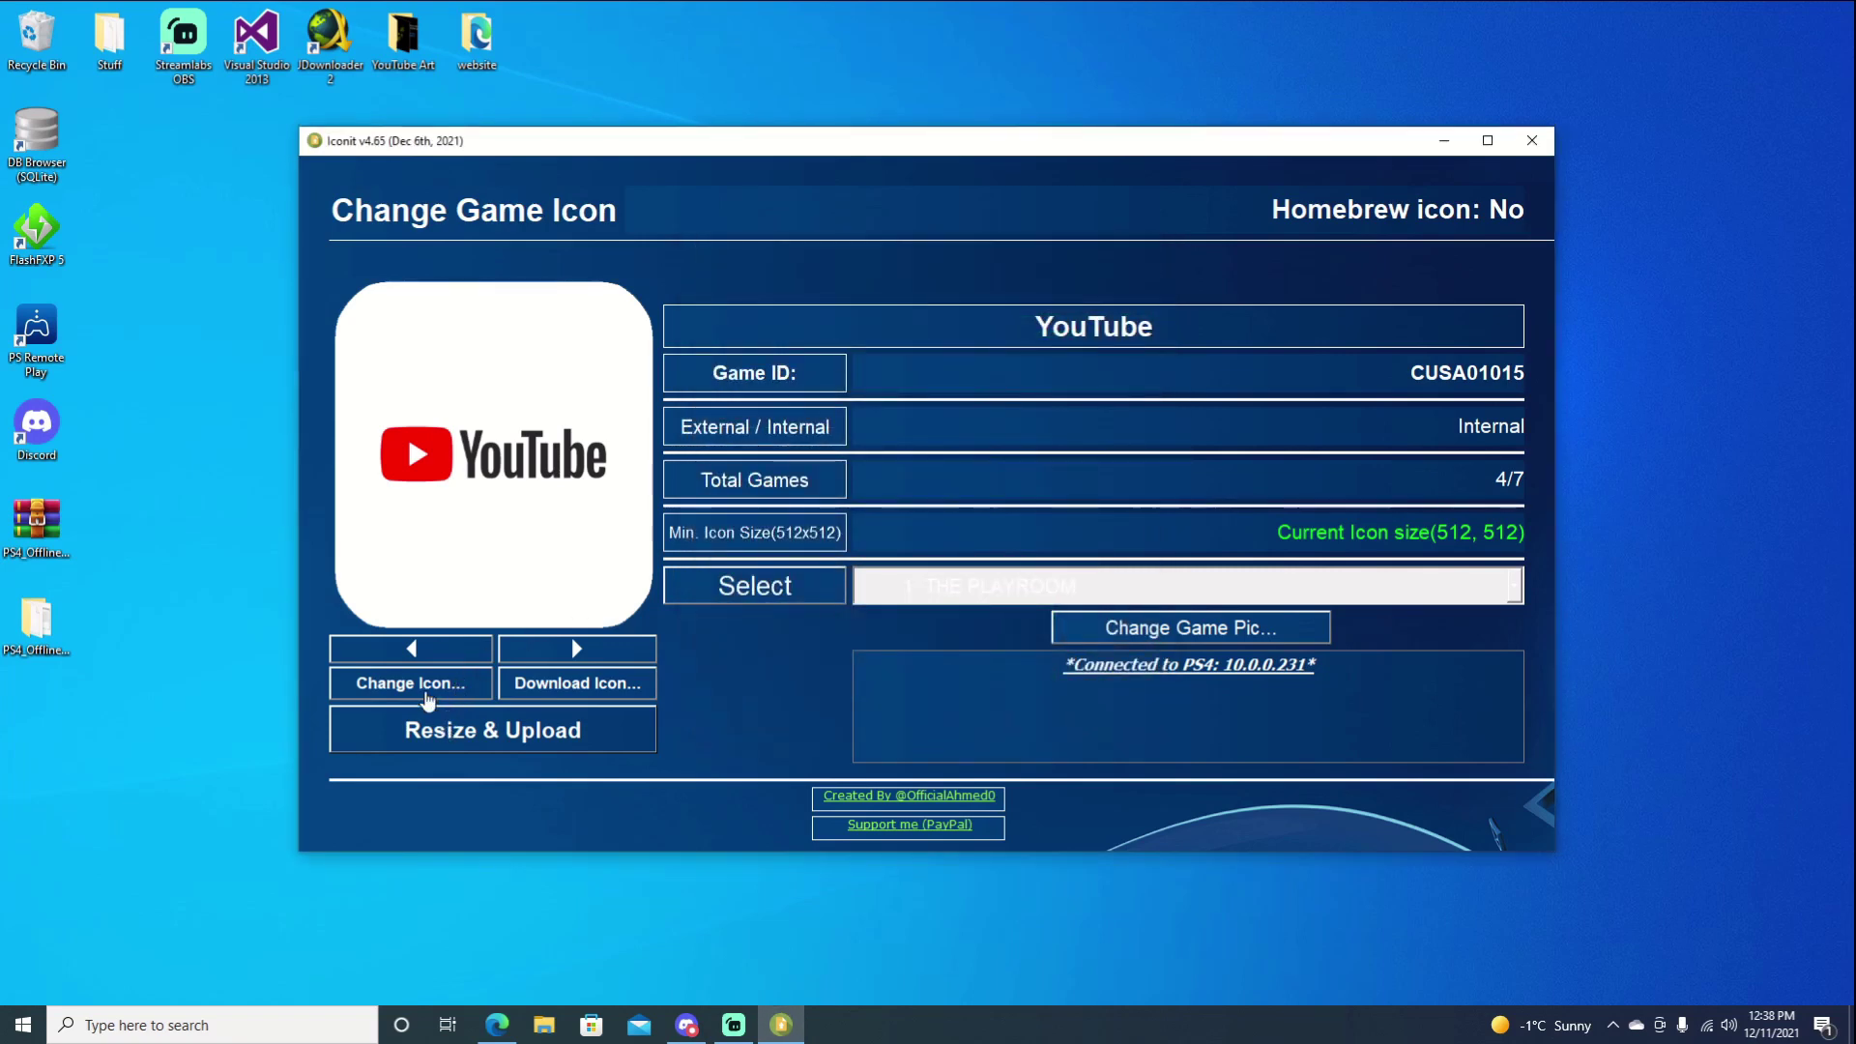
Go to the PS4 Xplorer entry and load the "ps4 xplorer" image from the icon pack's Apps y Homebrews folder as its new icon
left_click(593, 648)
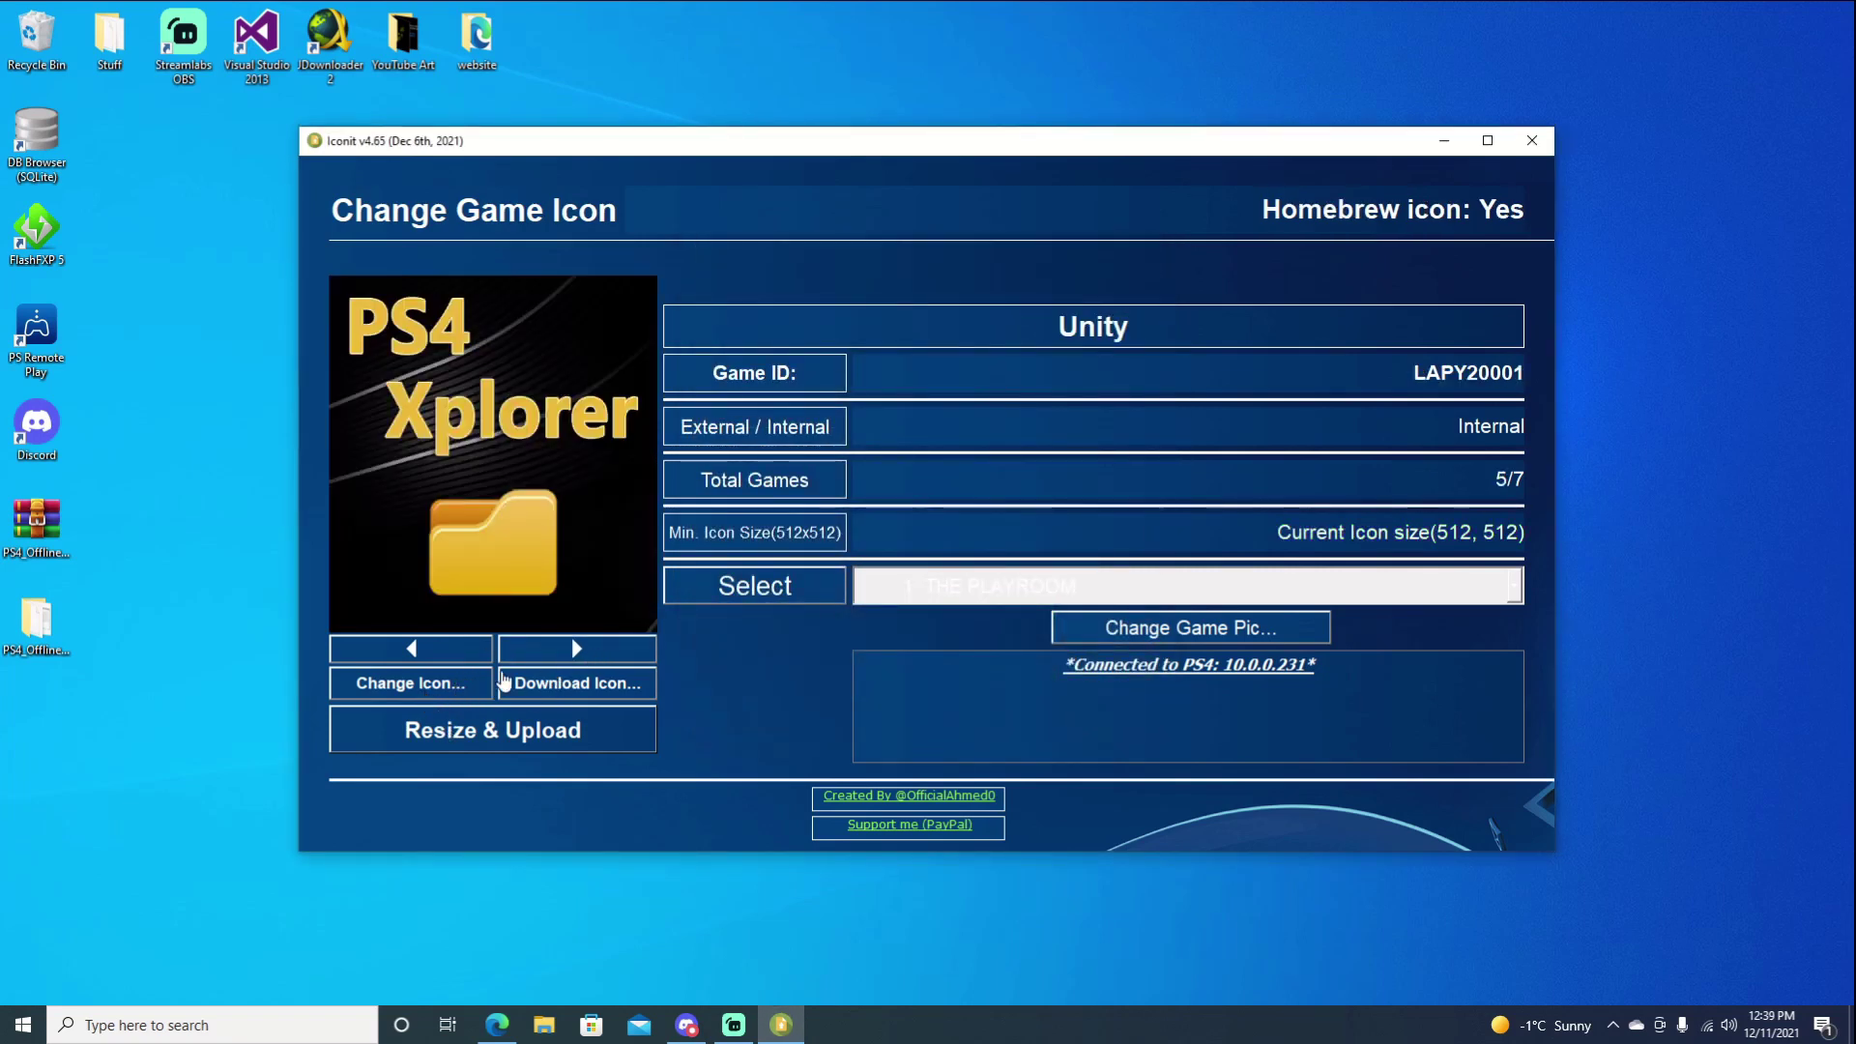
left_click(455, 686)
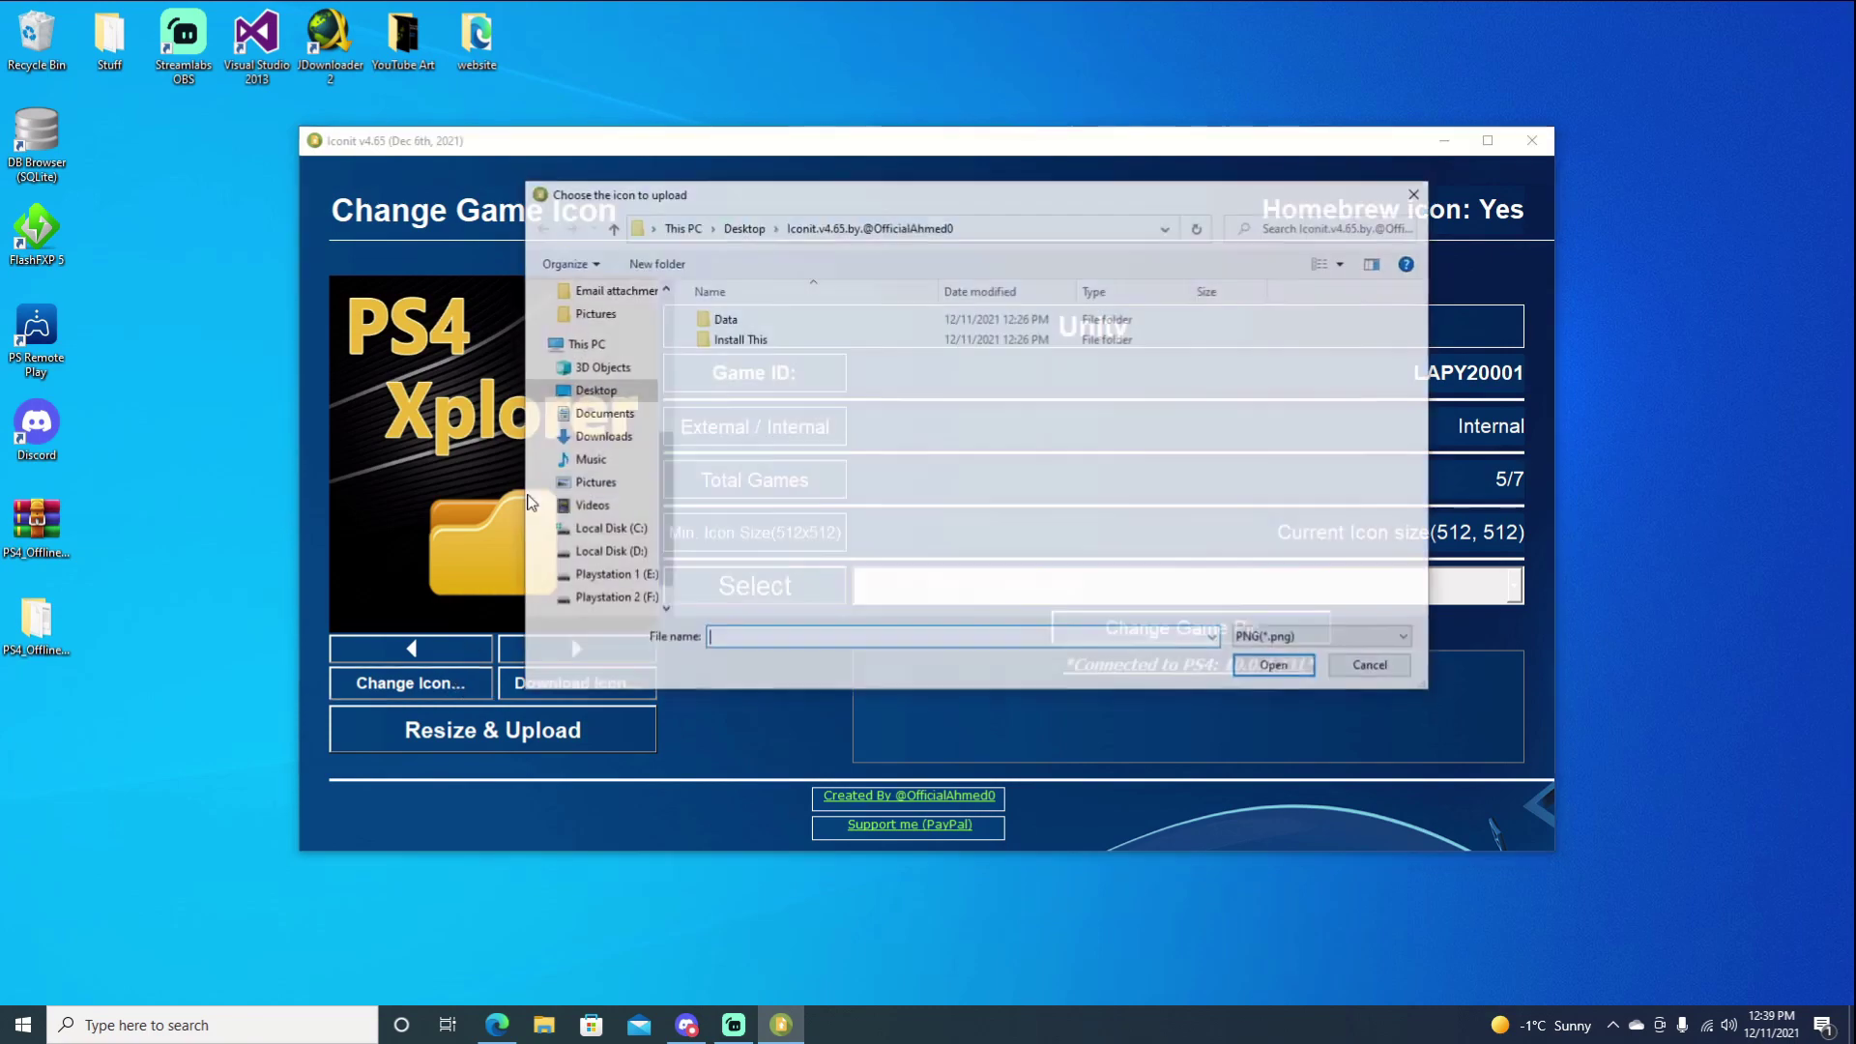
left_click(750, 228)
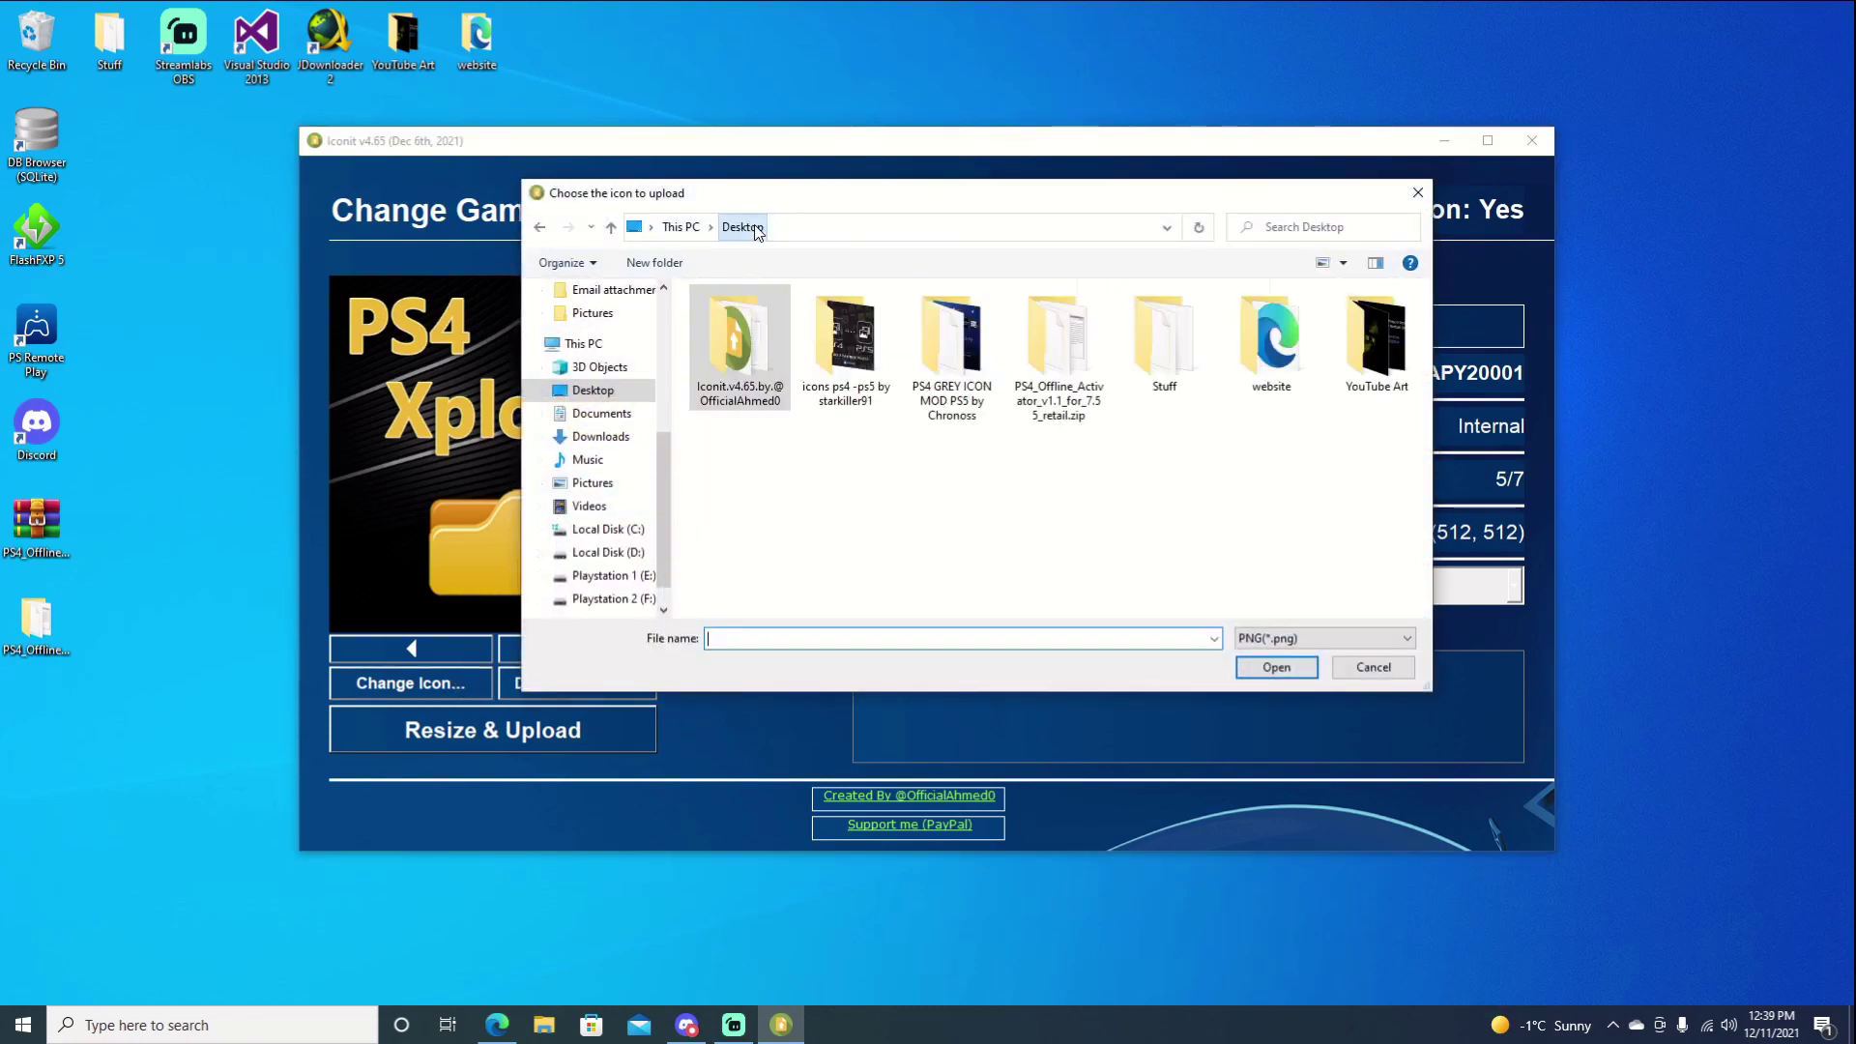
double_click(845, 323)
left_click(755, 344)
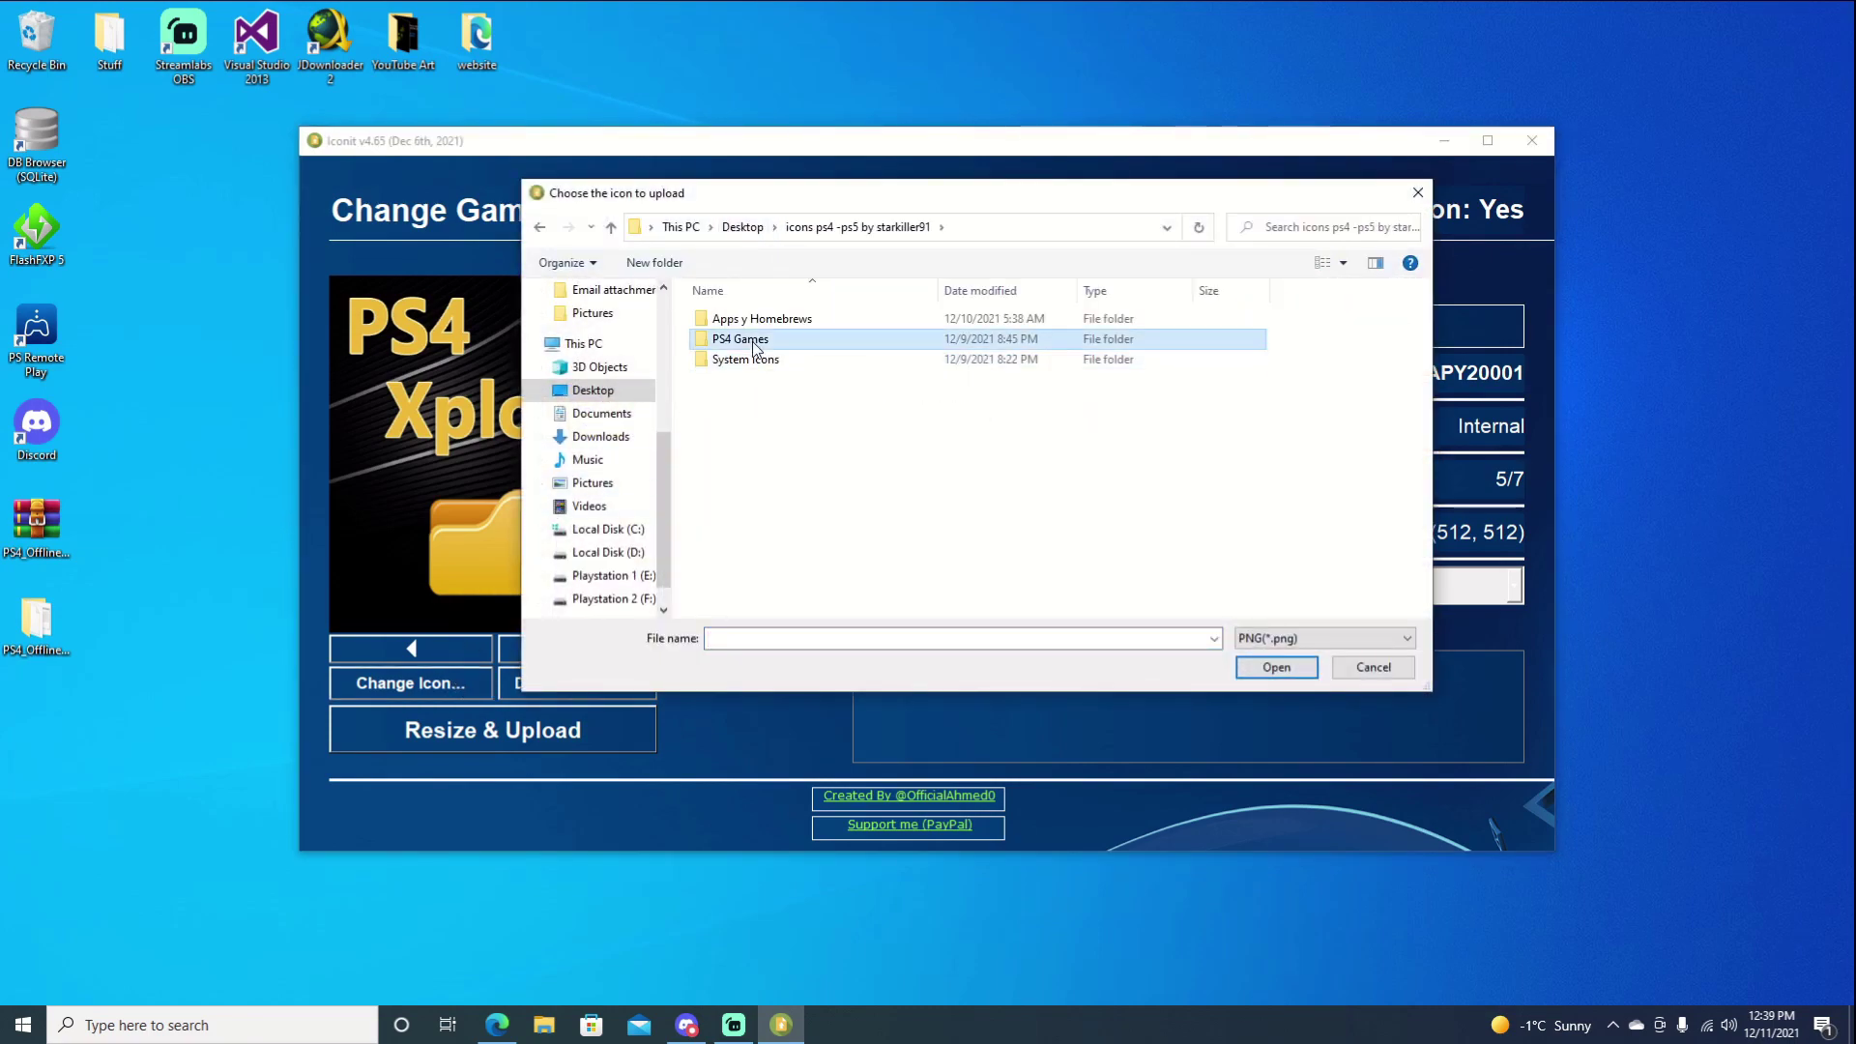
double_click(764, 320)
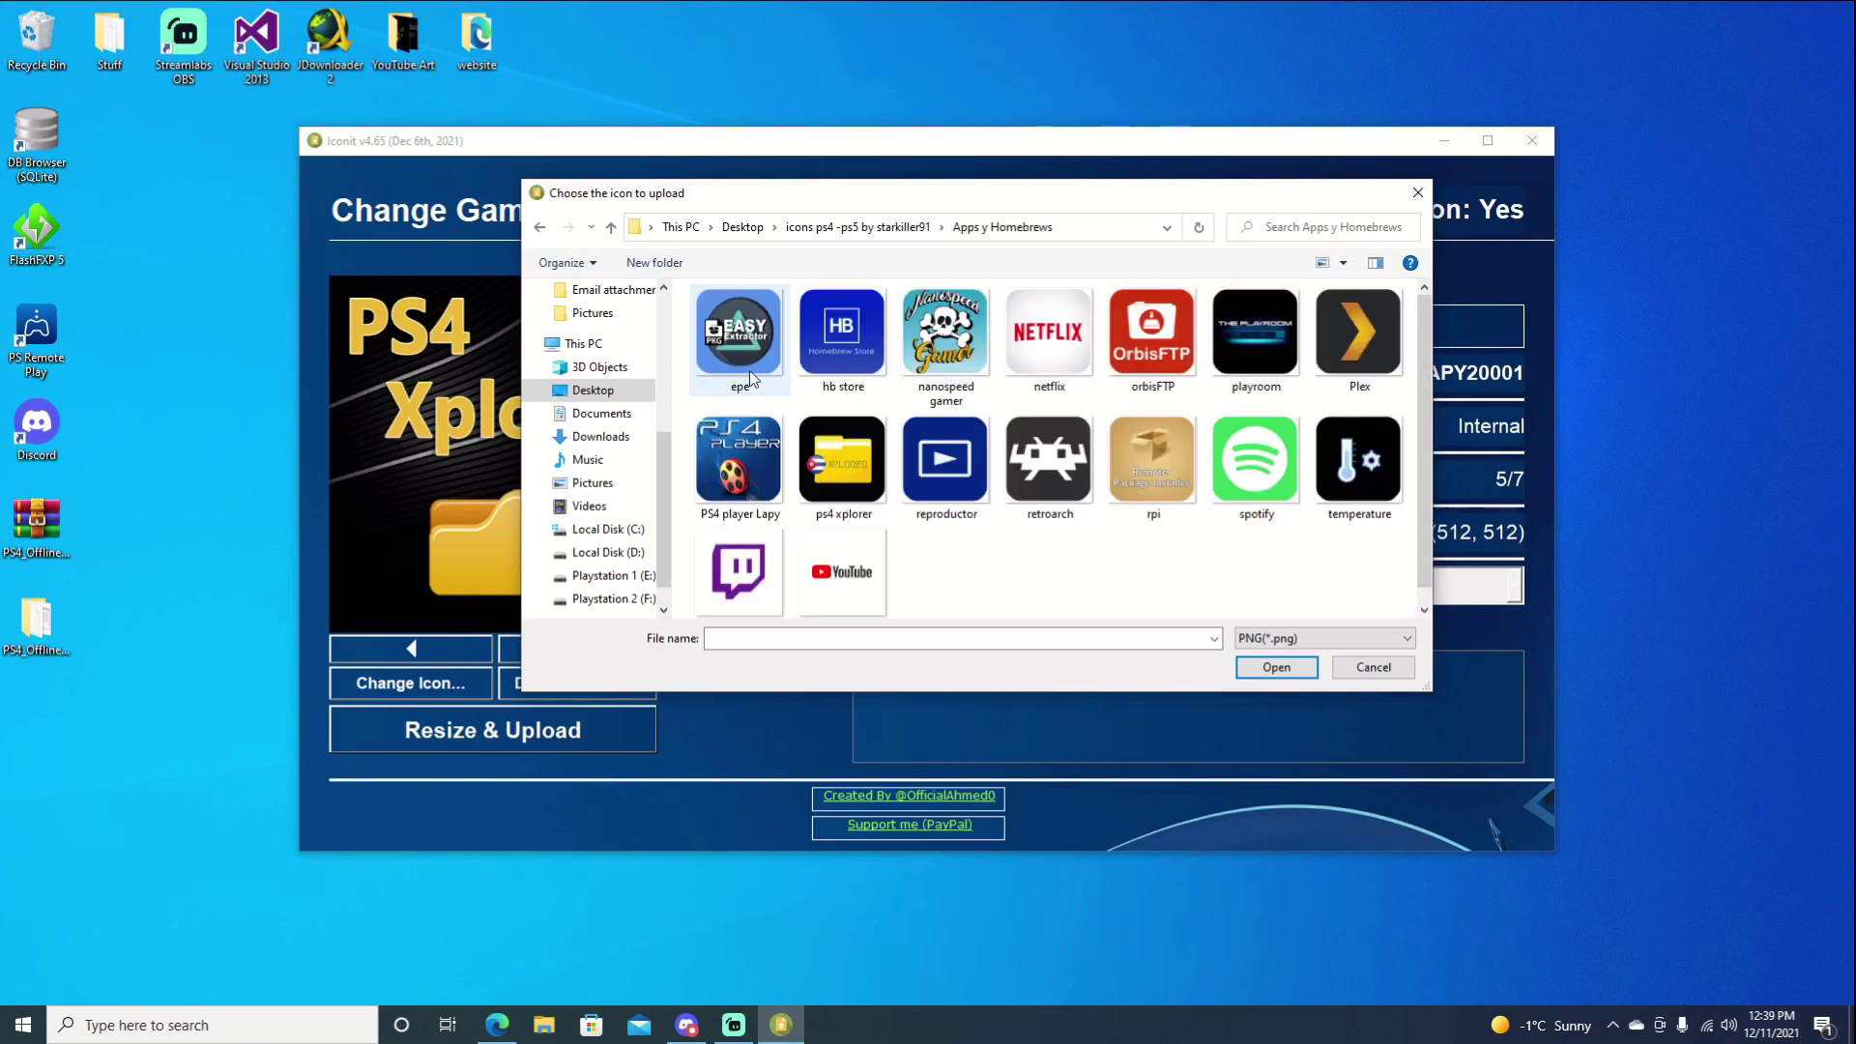
double_click(835, 450)
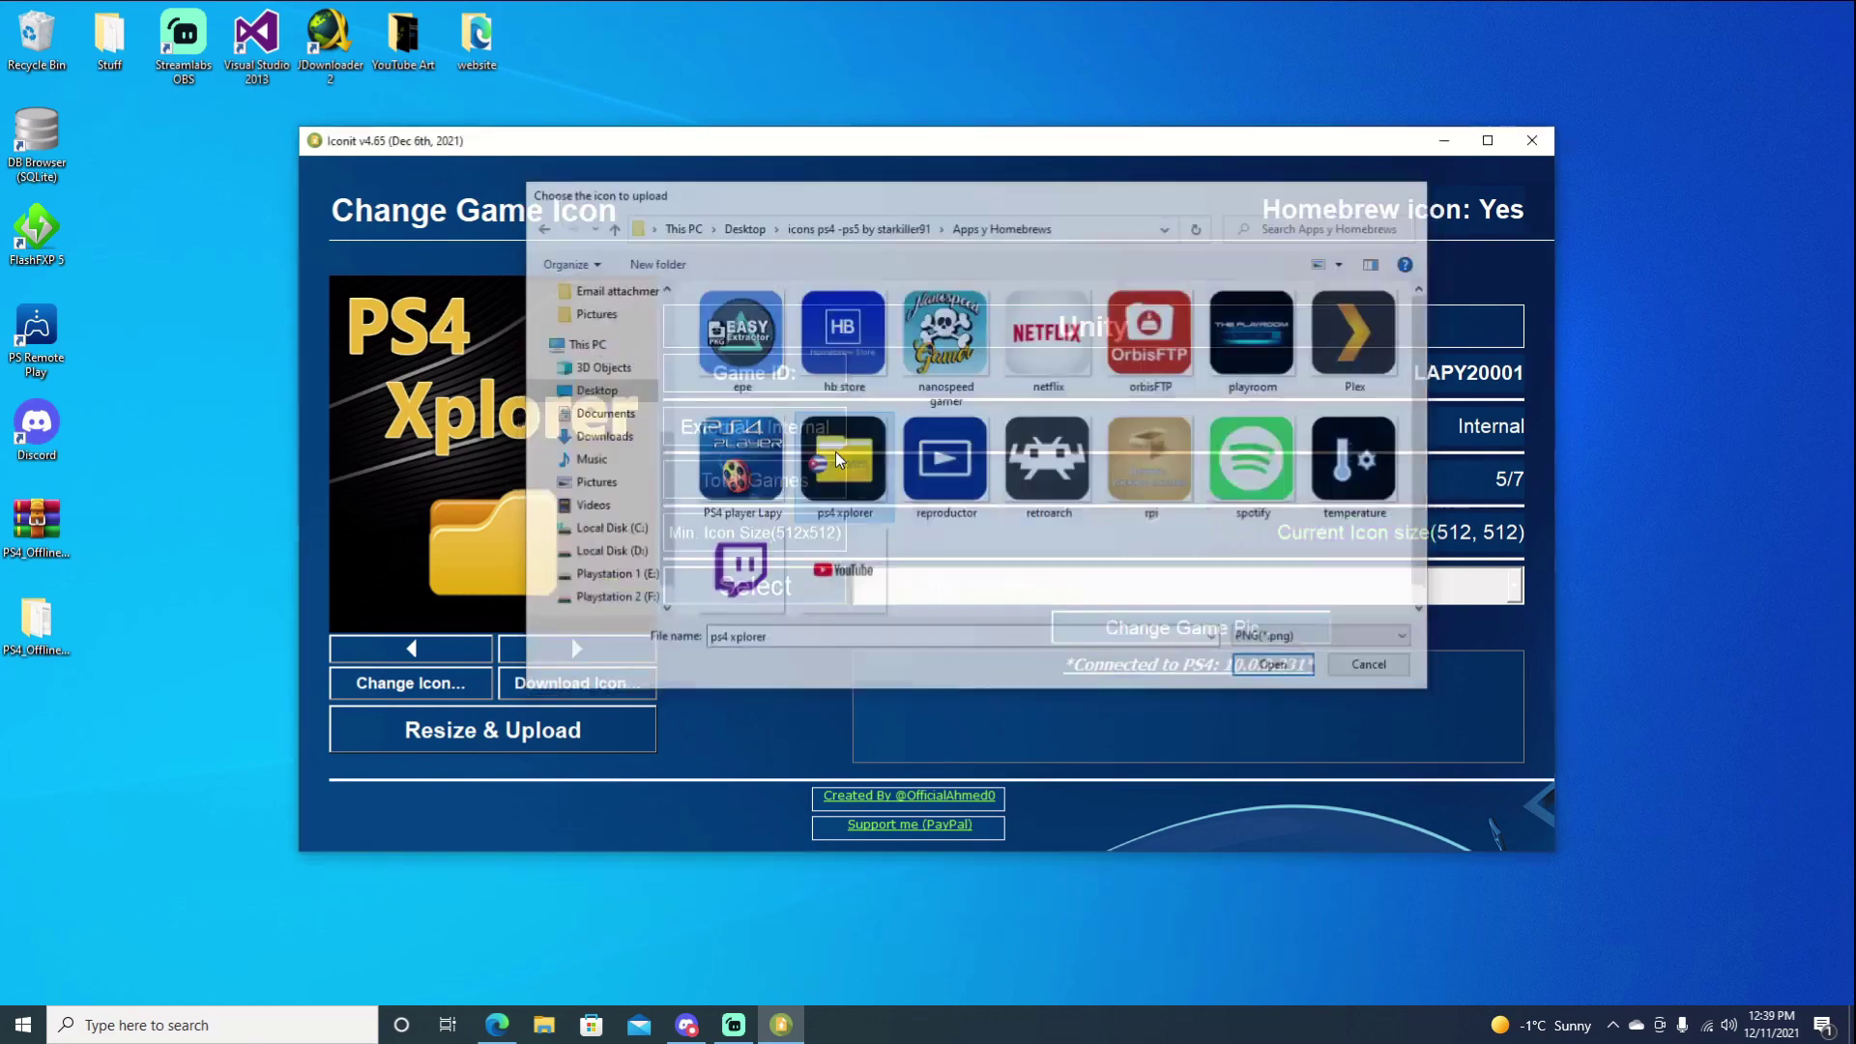
Resize and upload the new PS4 Xplorer icon to the PS4, confirming the icon change
left_click(478, 732)
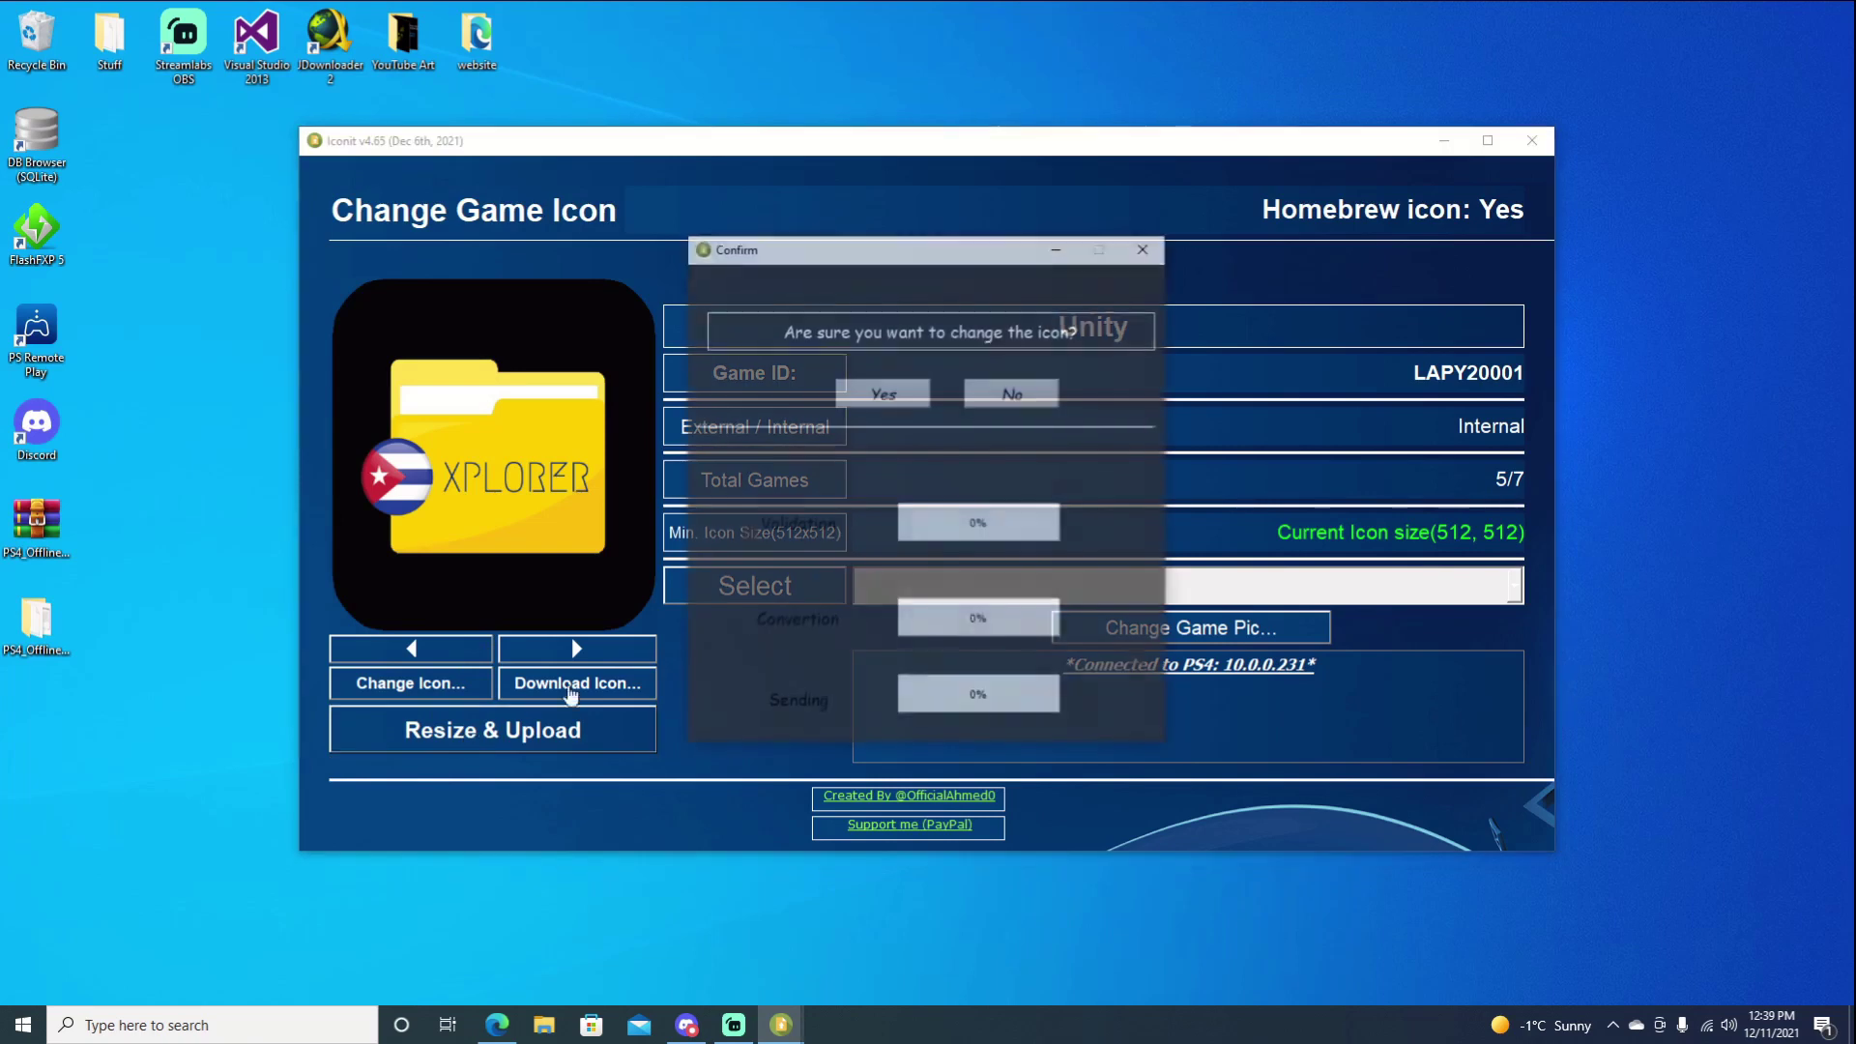
left_click(868, 402)
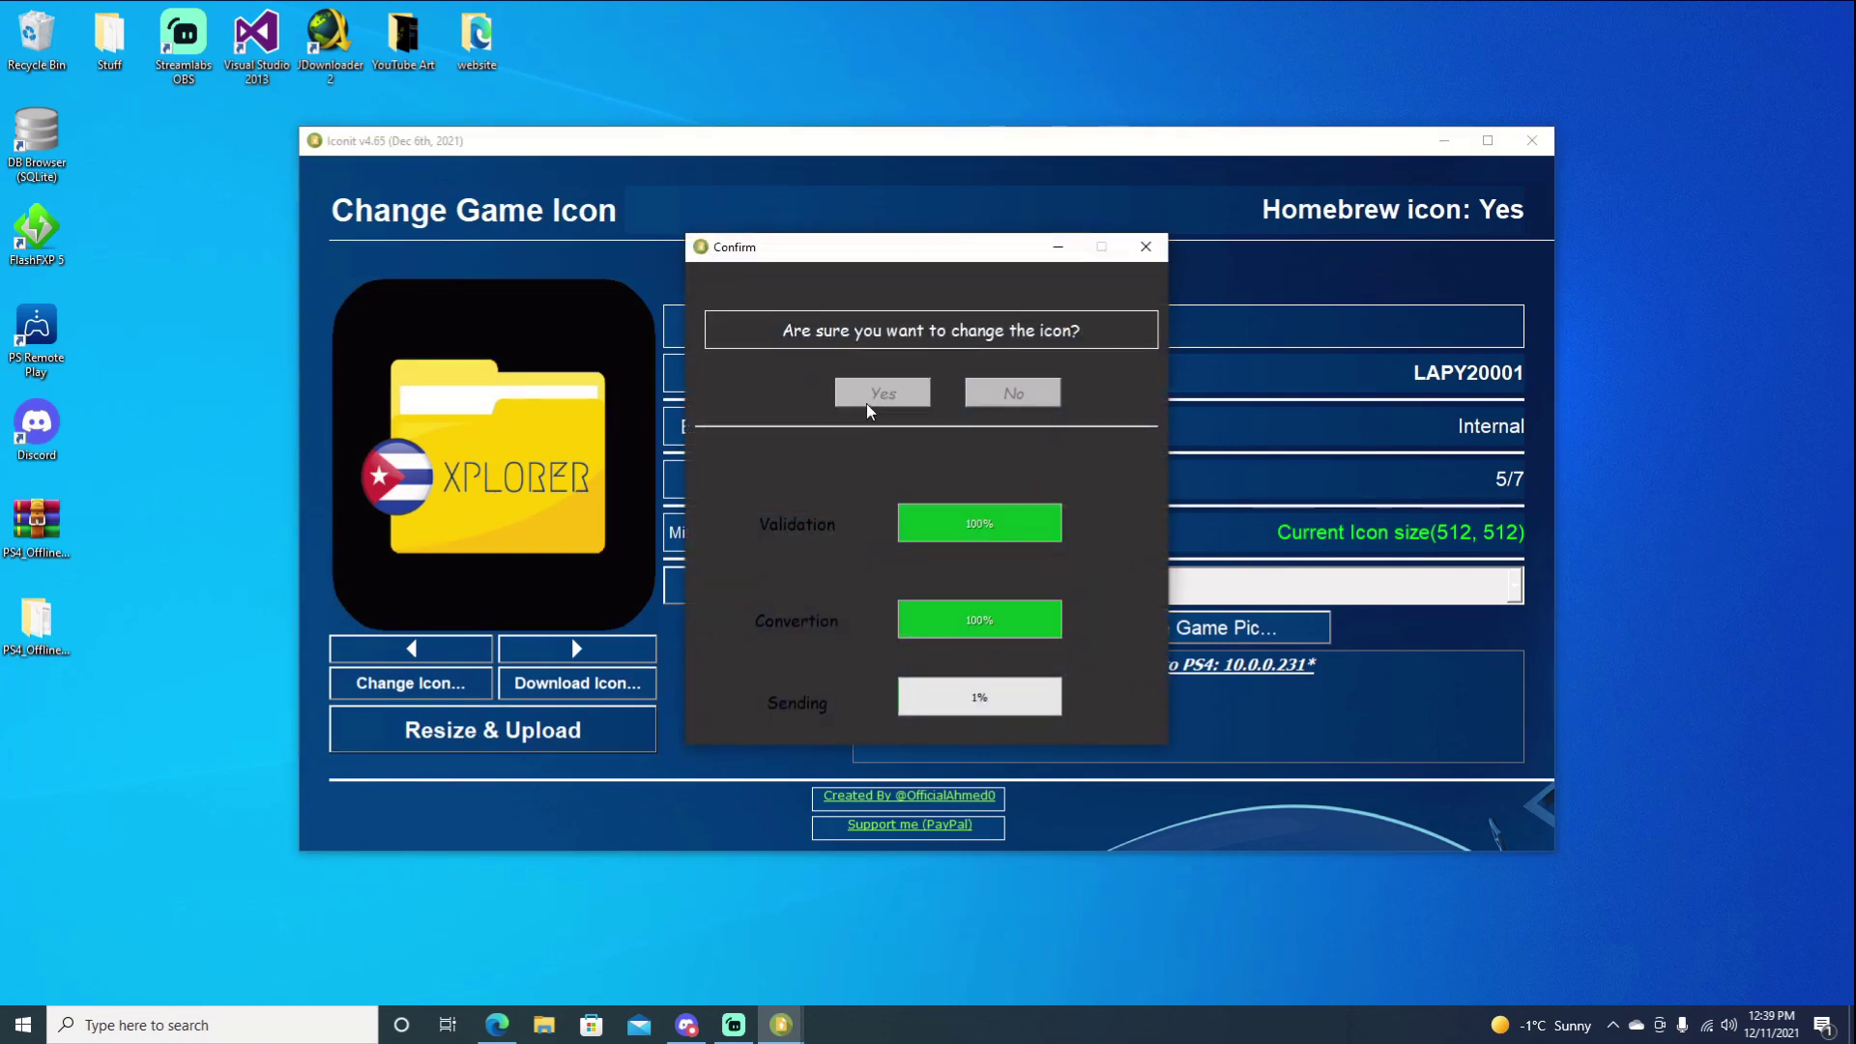
left_click(940, 393)
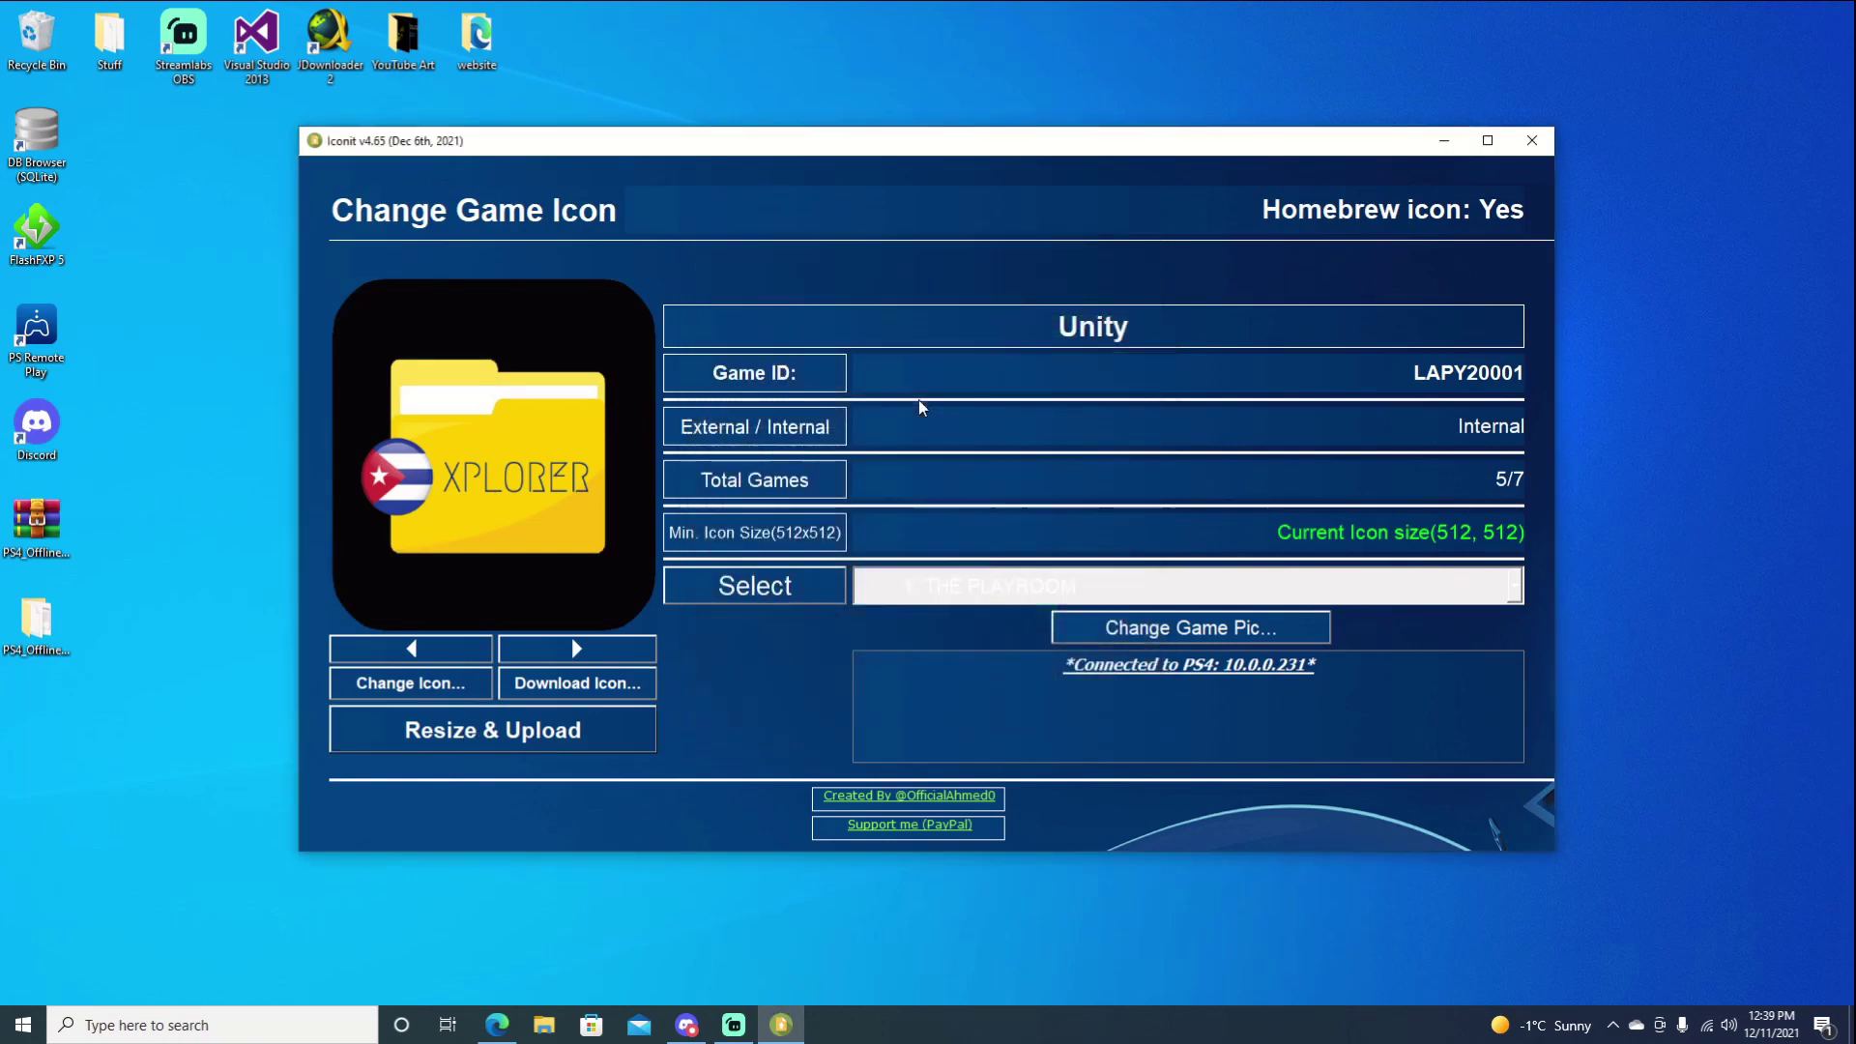
Go to the PKG Easy Extractor entry and load the "epe" image from the icon pack's Apps y Homebrews folder as its new icon
left_click(577, 650)
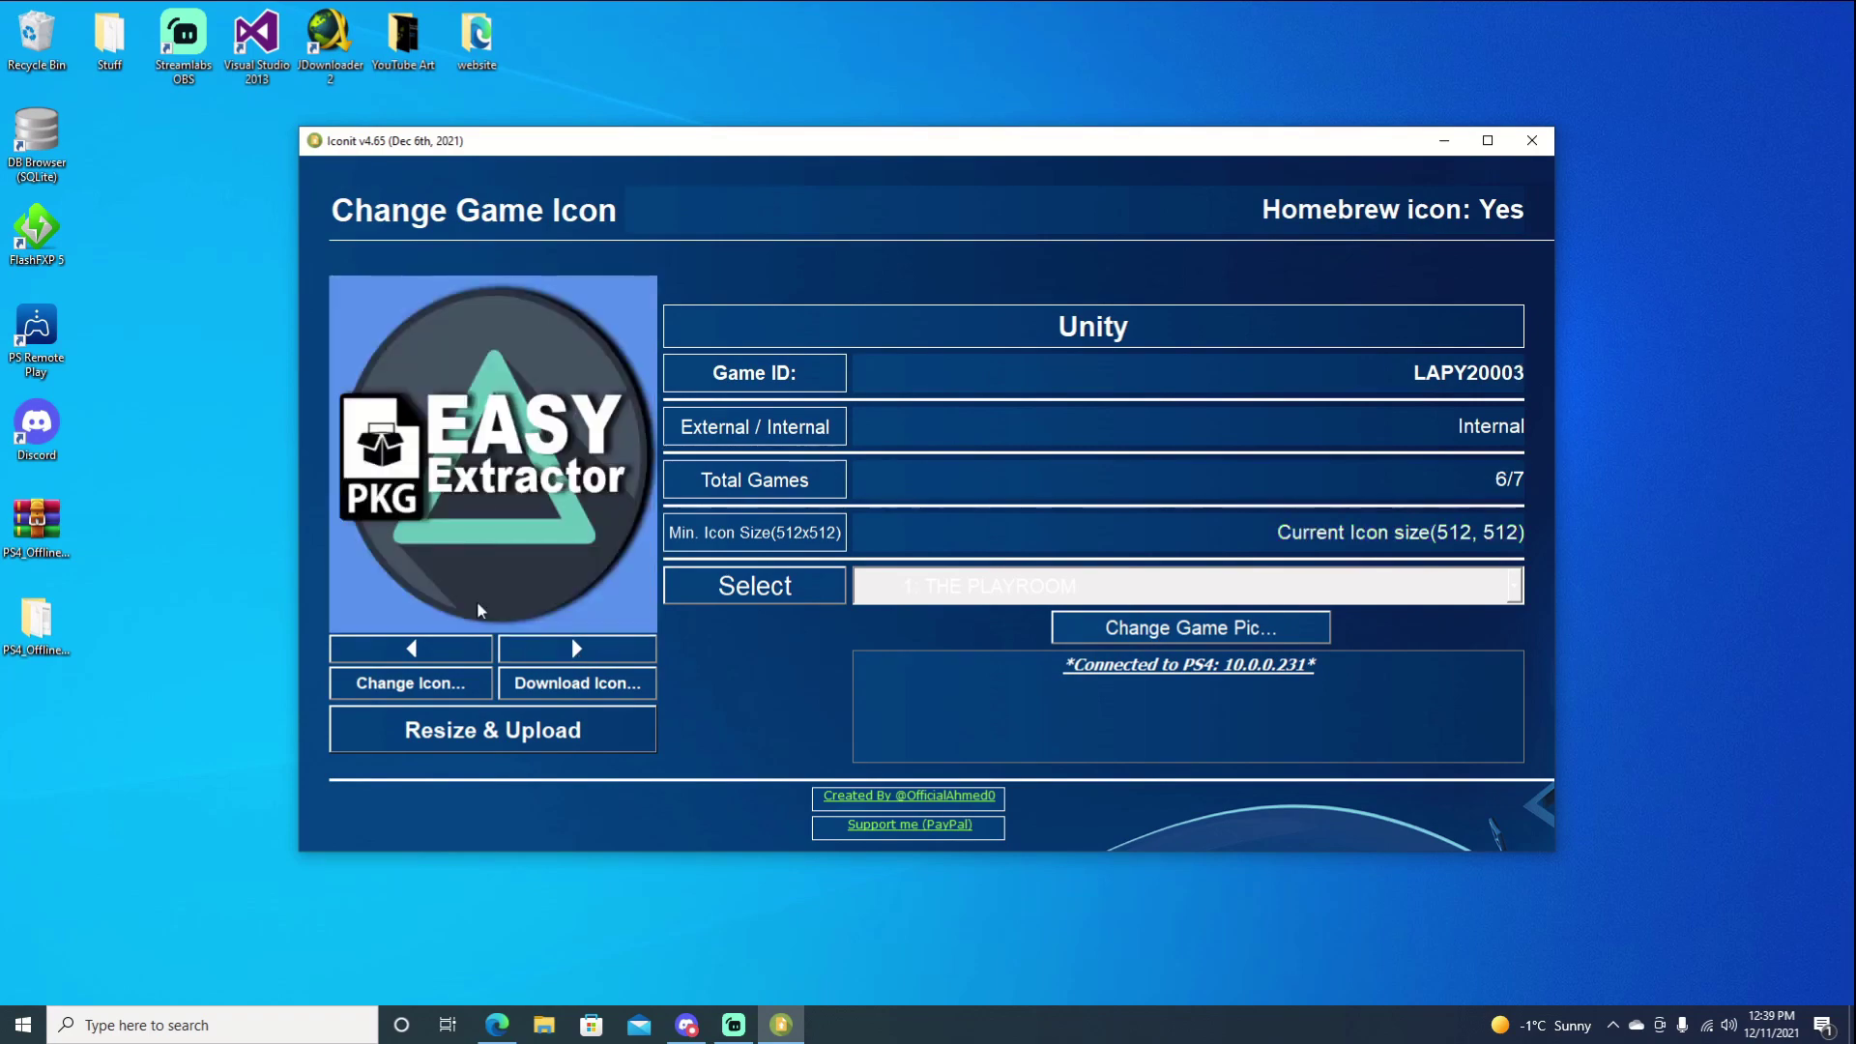
left_click(422, 694)
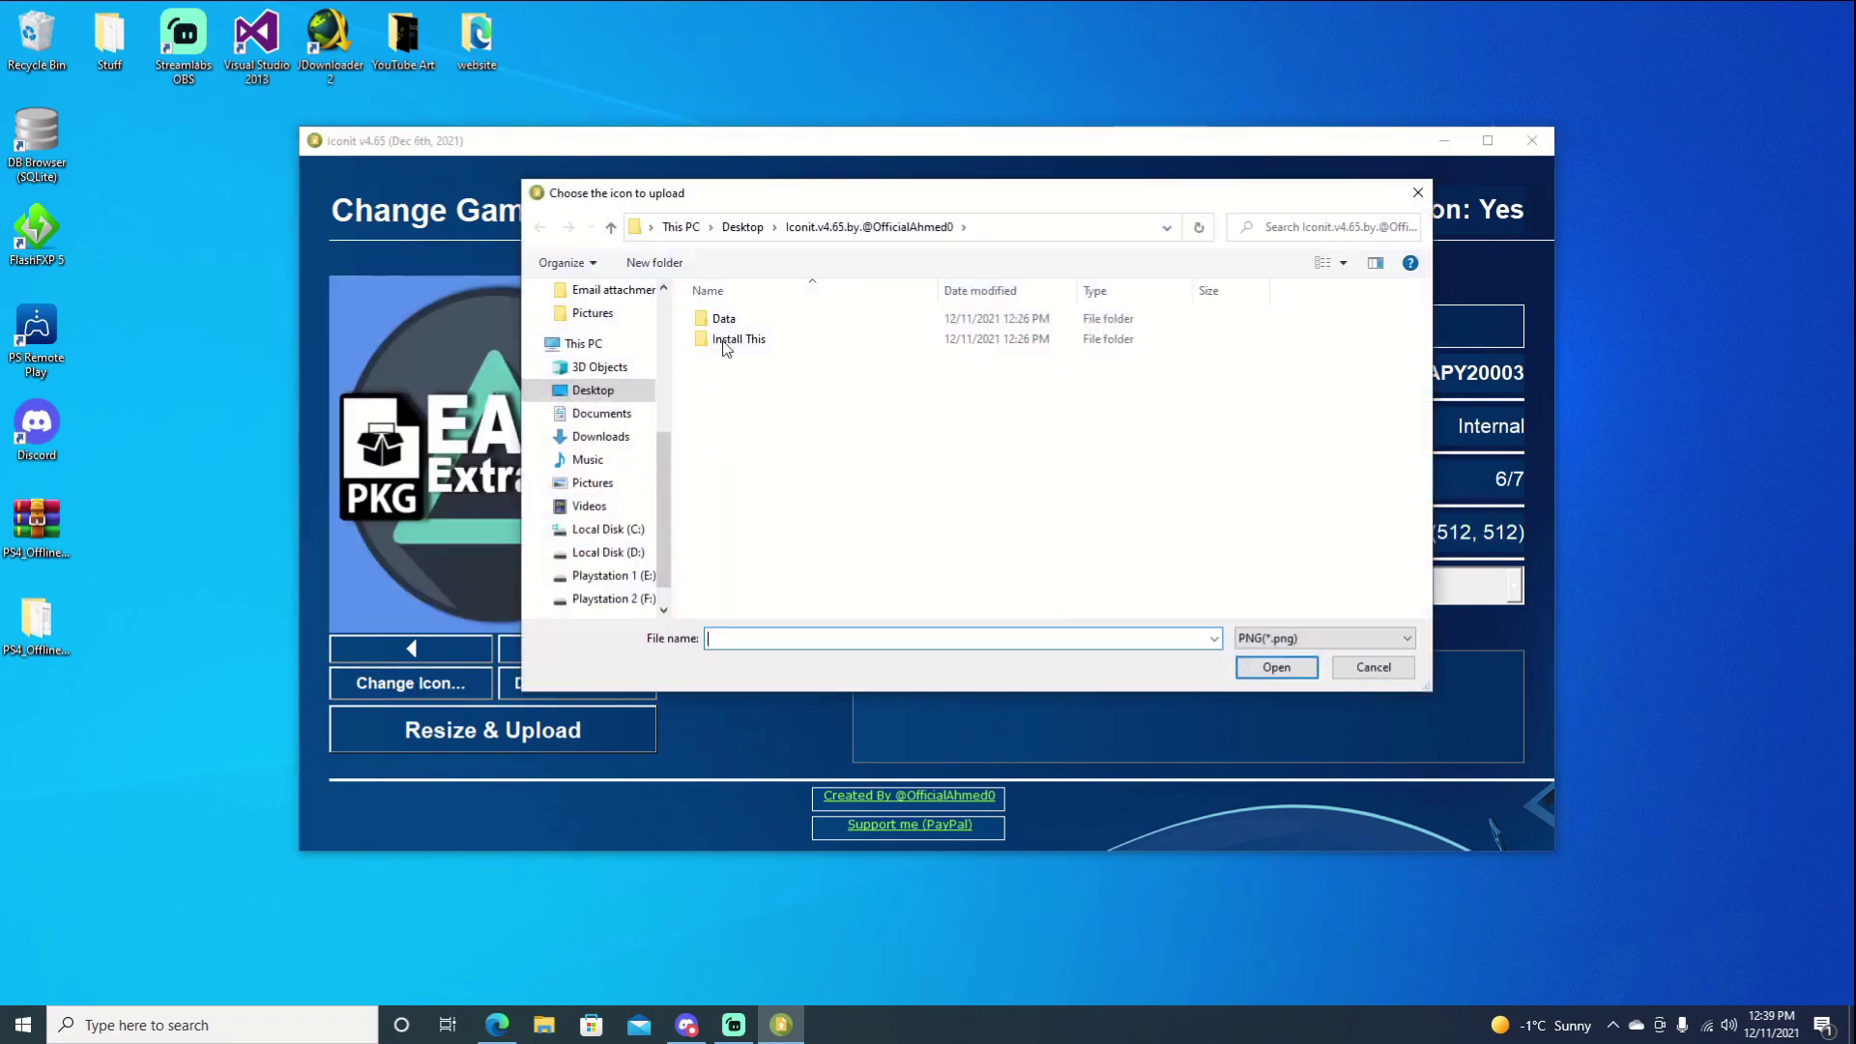
left_click(743, 227)
double_click(831, 340)
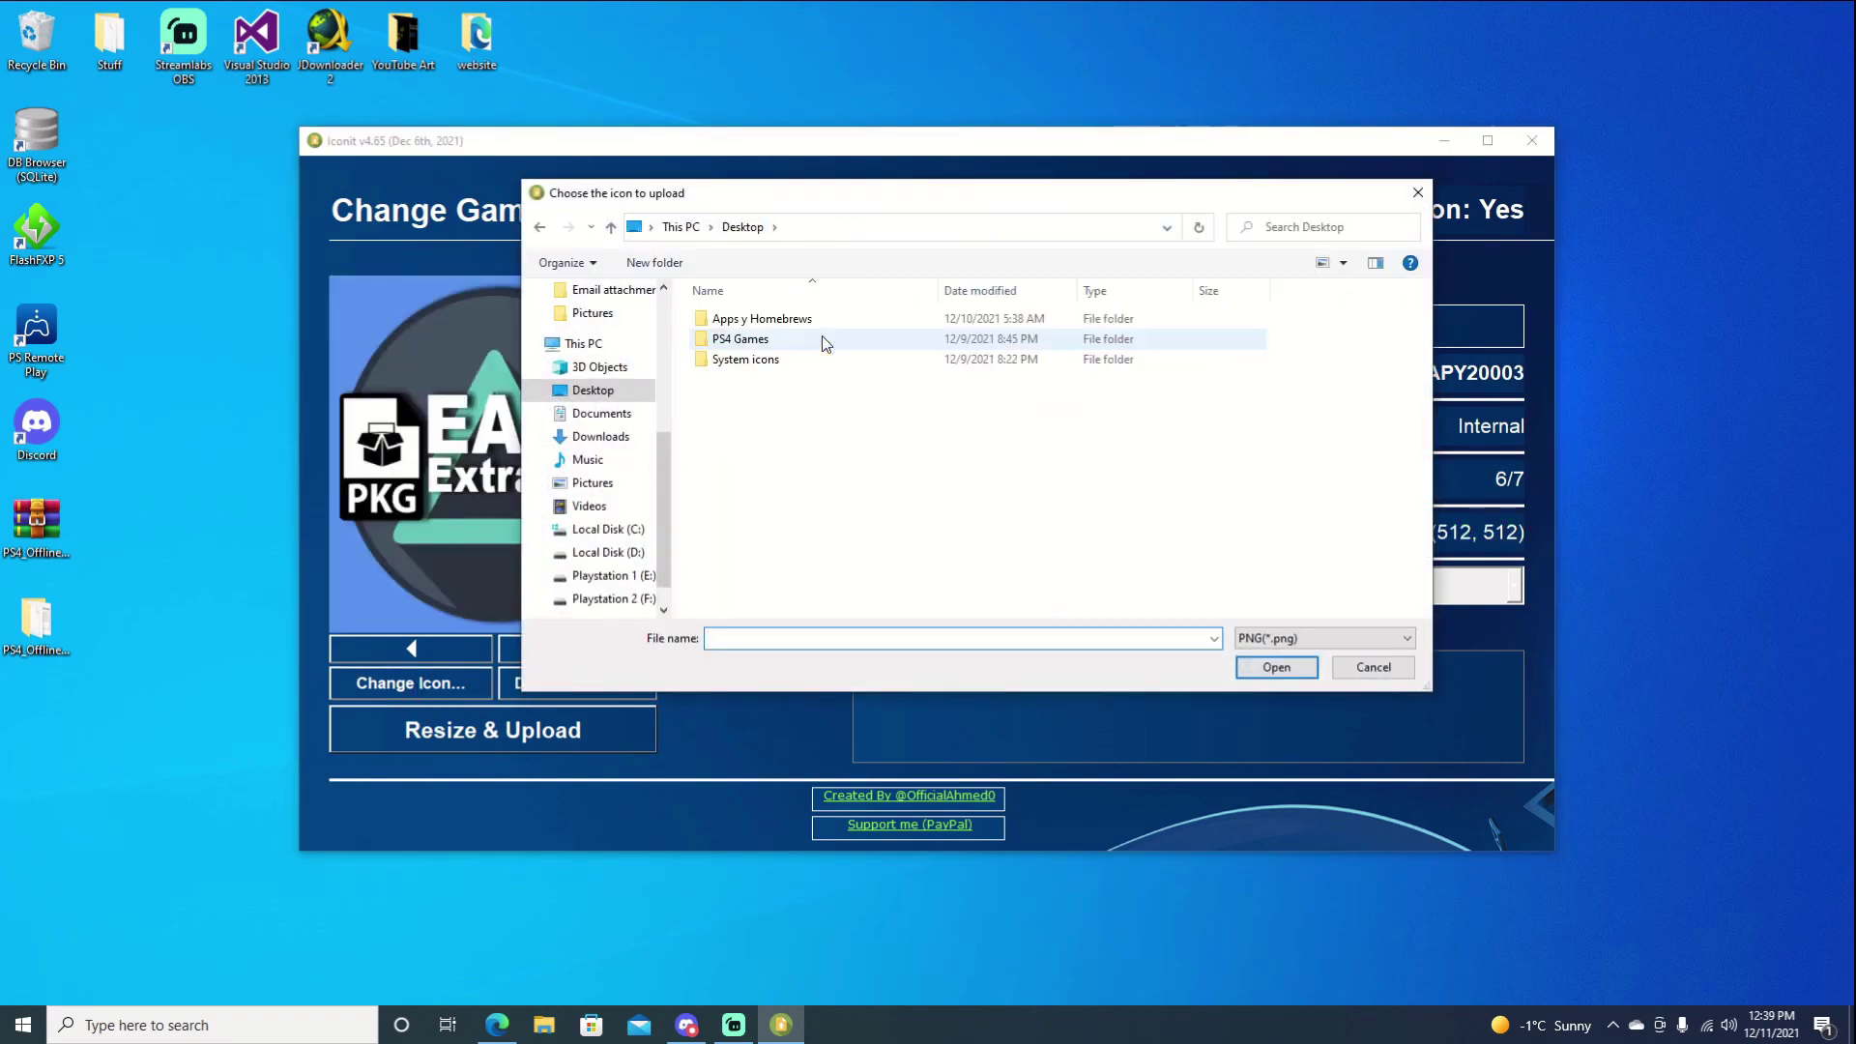
double_click(753, 320)
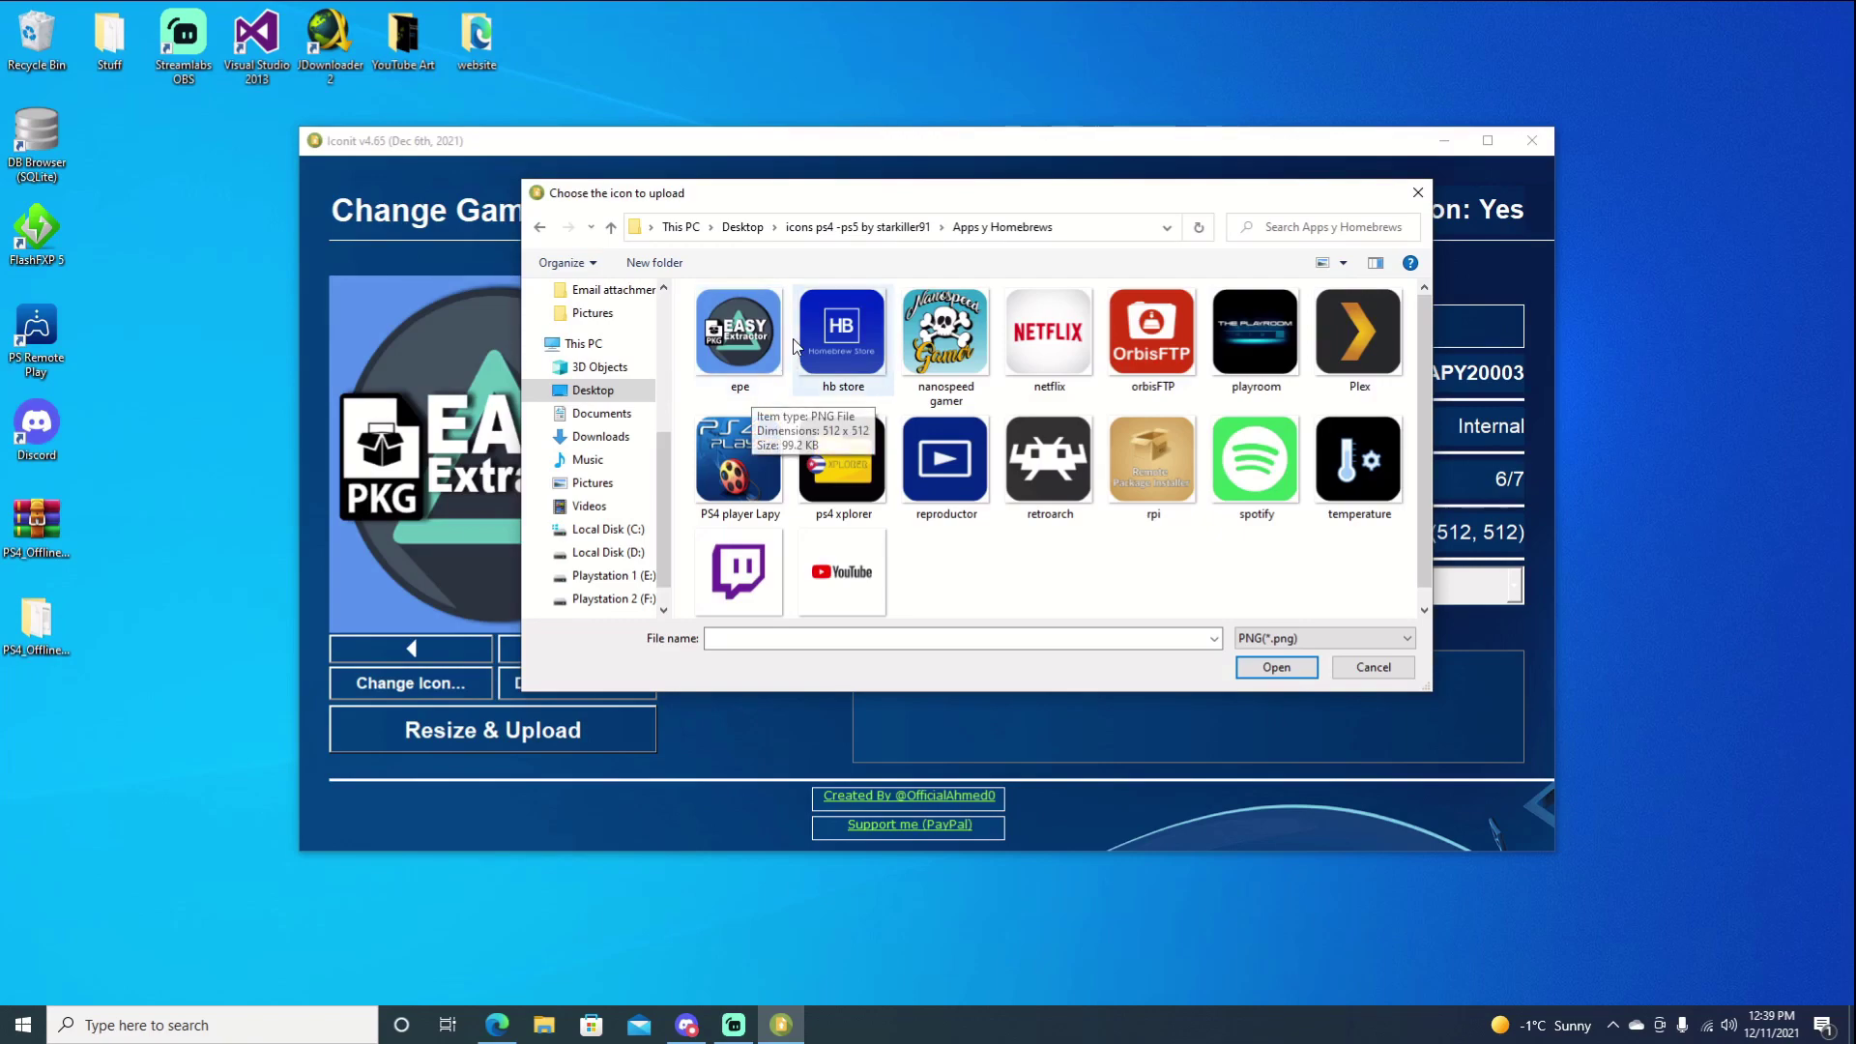
double_click(744, 372)
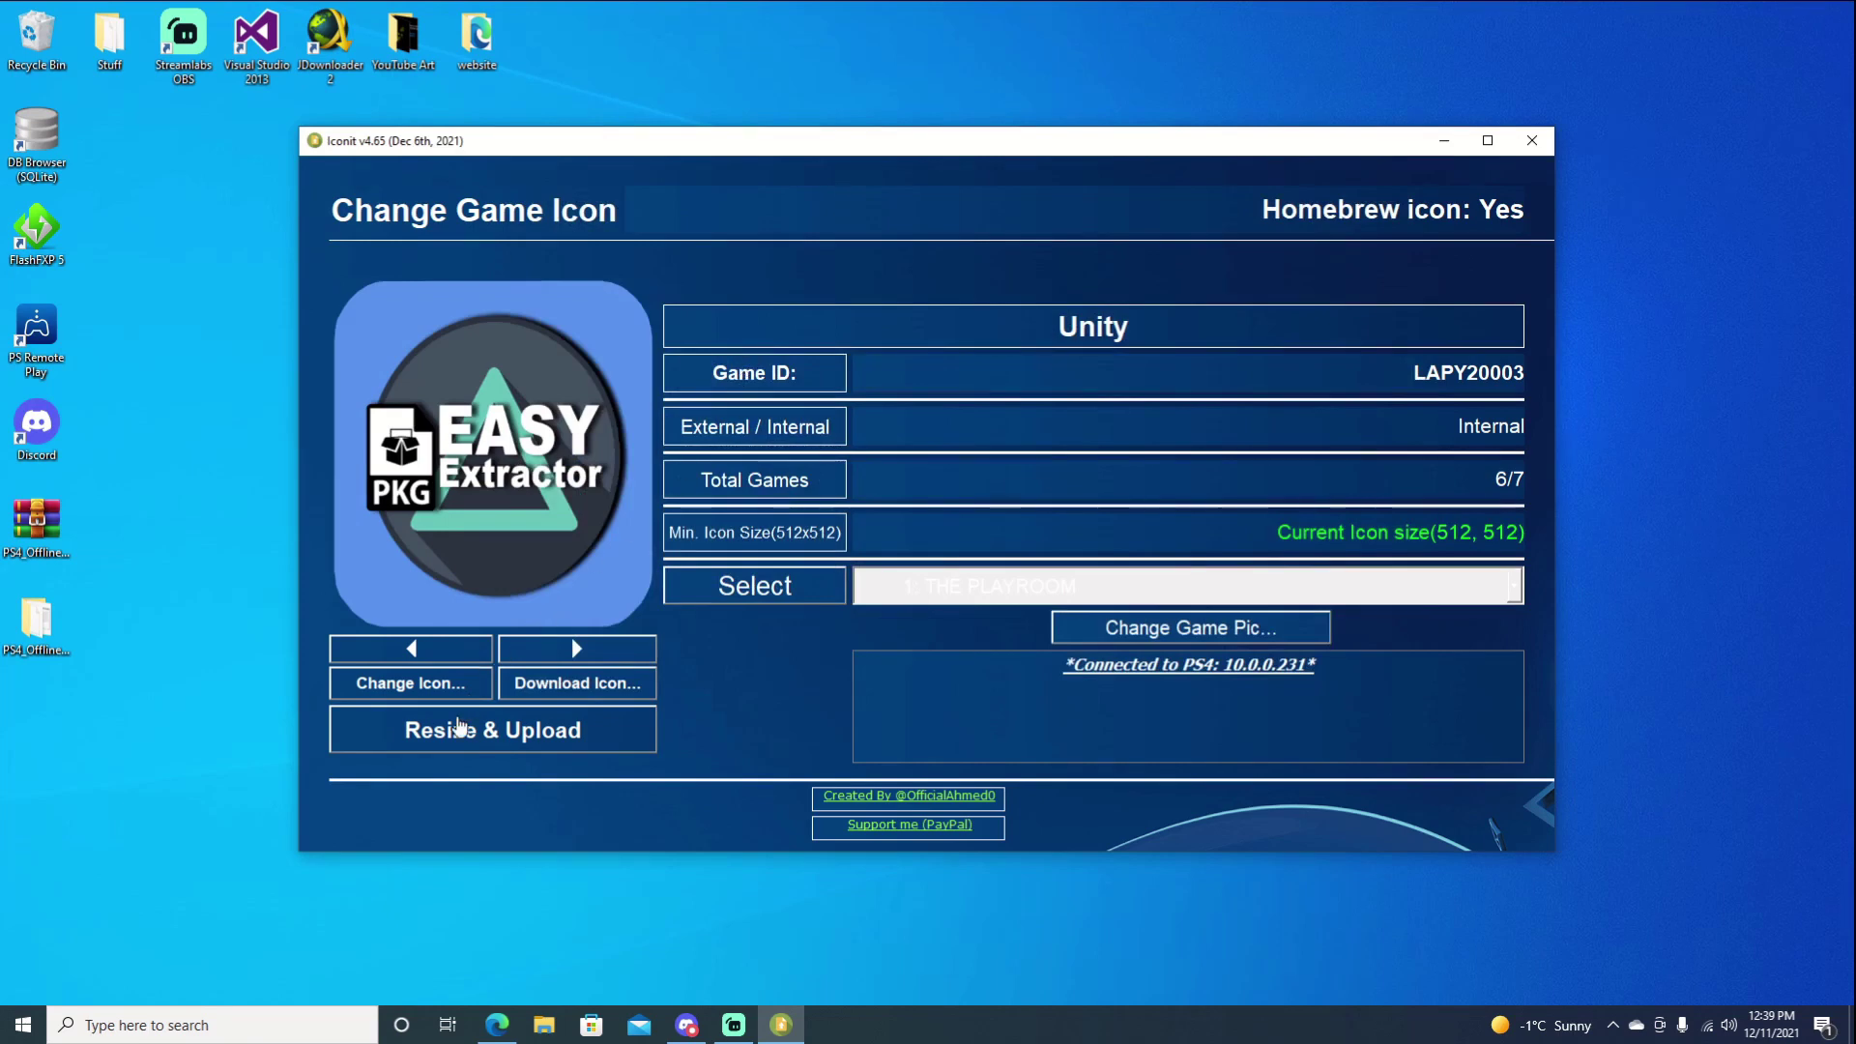
Resize and upload the new PKG Easy Extractor icon to the PS4, confirming the icon change
left_click(455, 730)
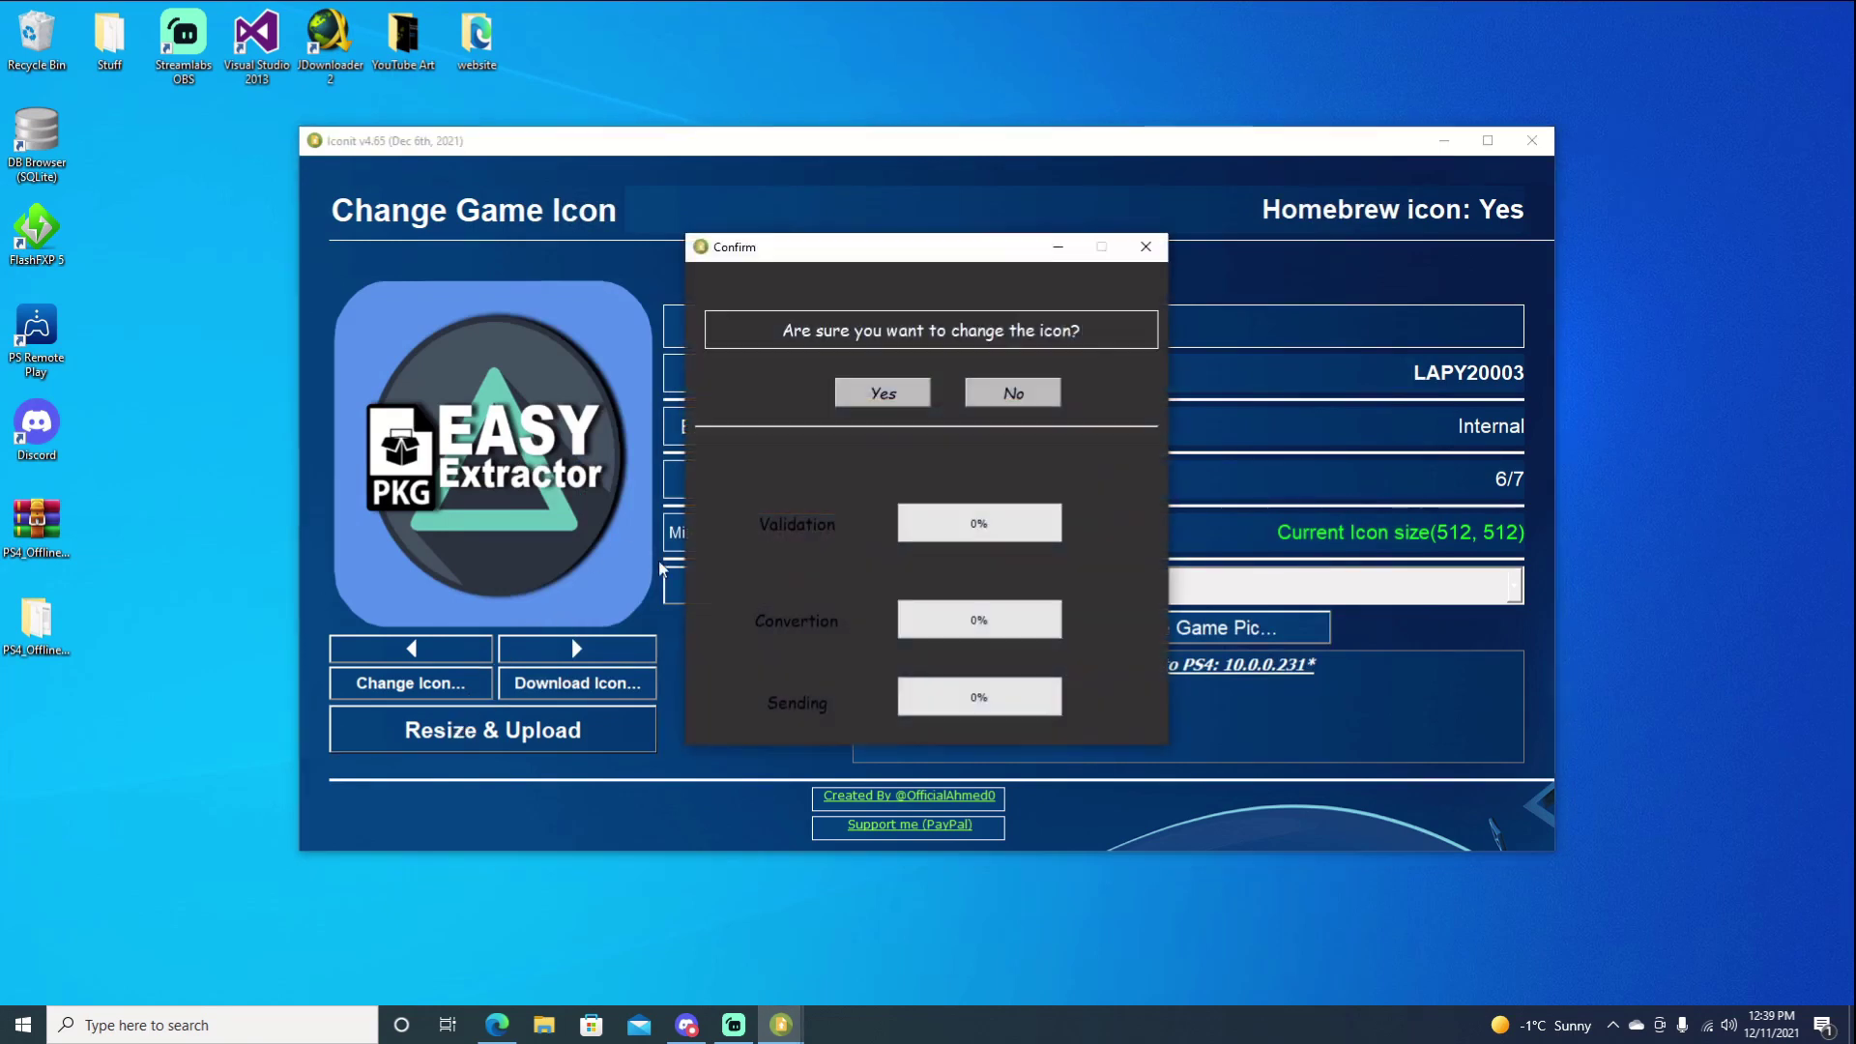
left_click(867, 392)
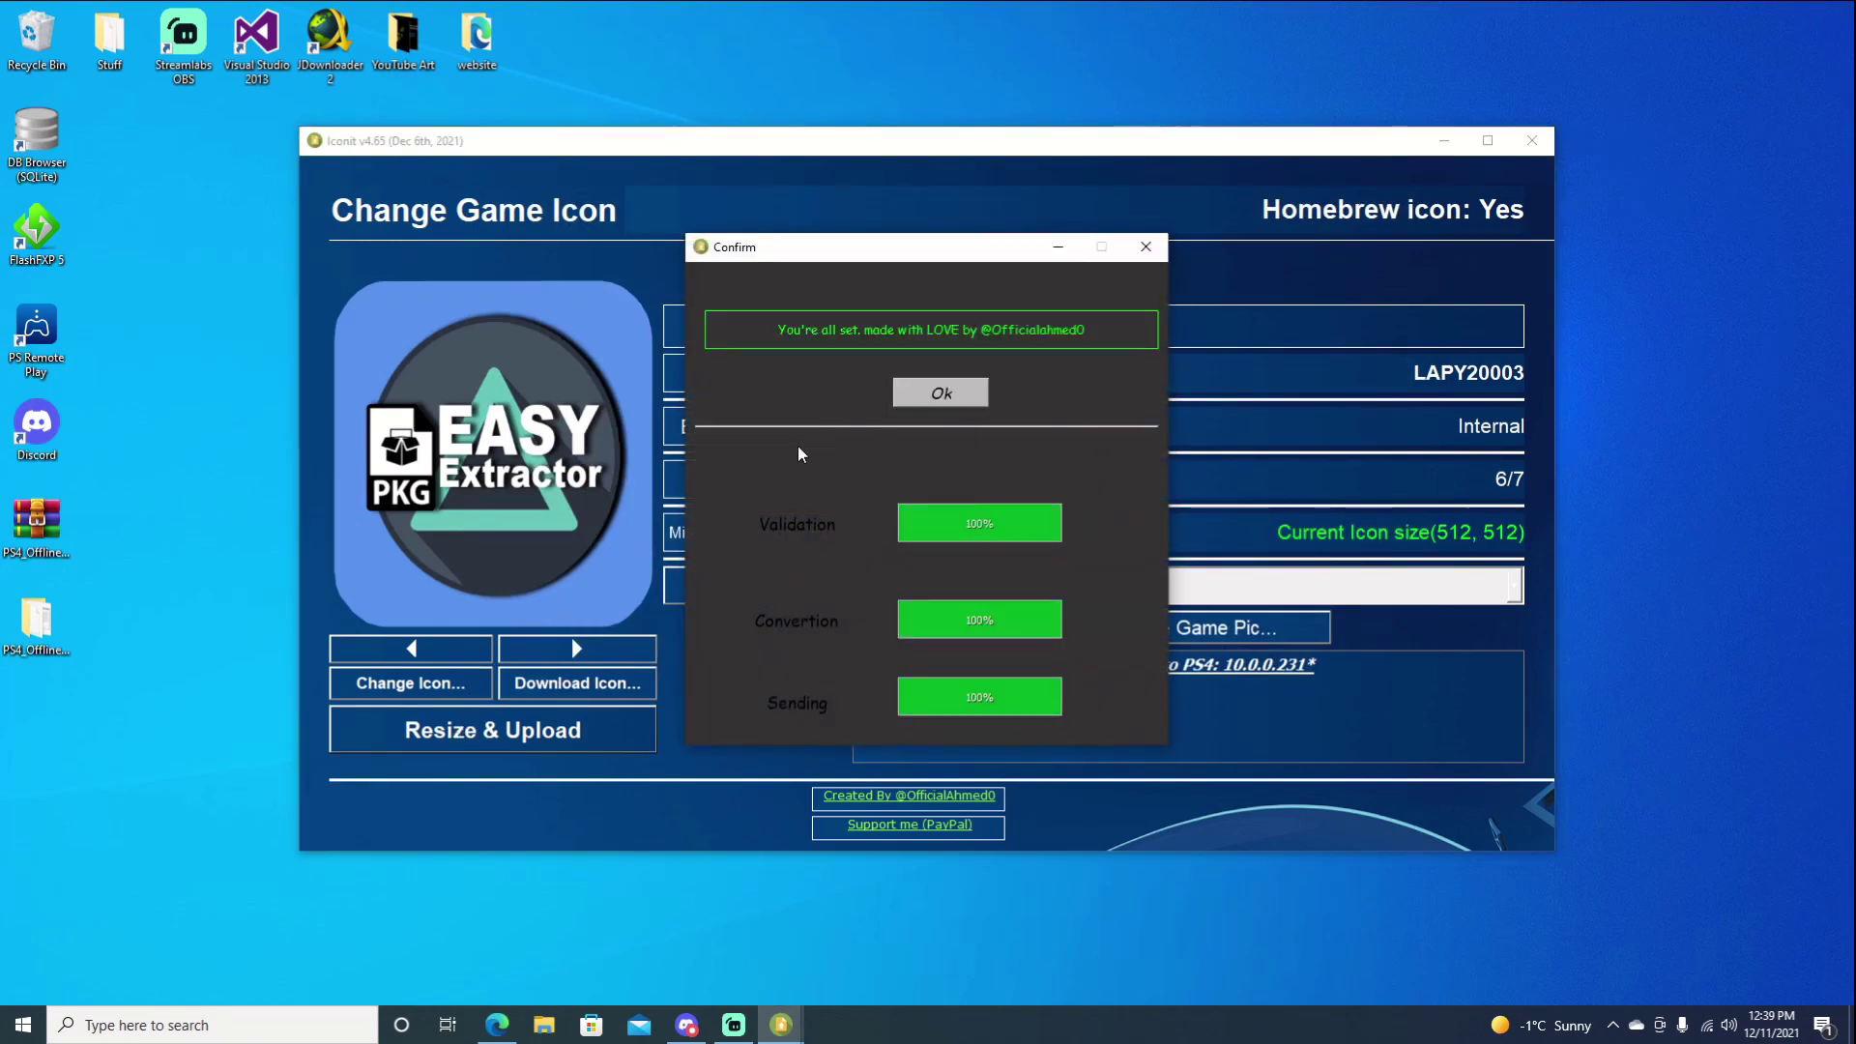
left_click(913, 396)
Go to the Homebrew Store entry and load the "hb store" image from the icon pack's Apps y Homebrews folder as its new icon
left_click(582, 649)
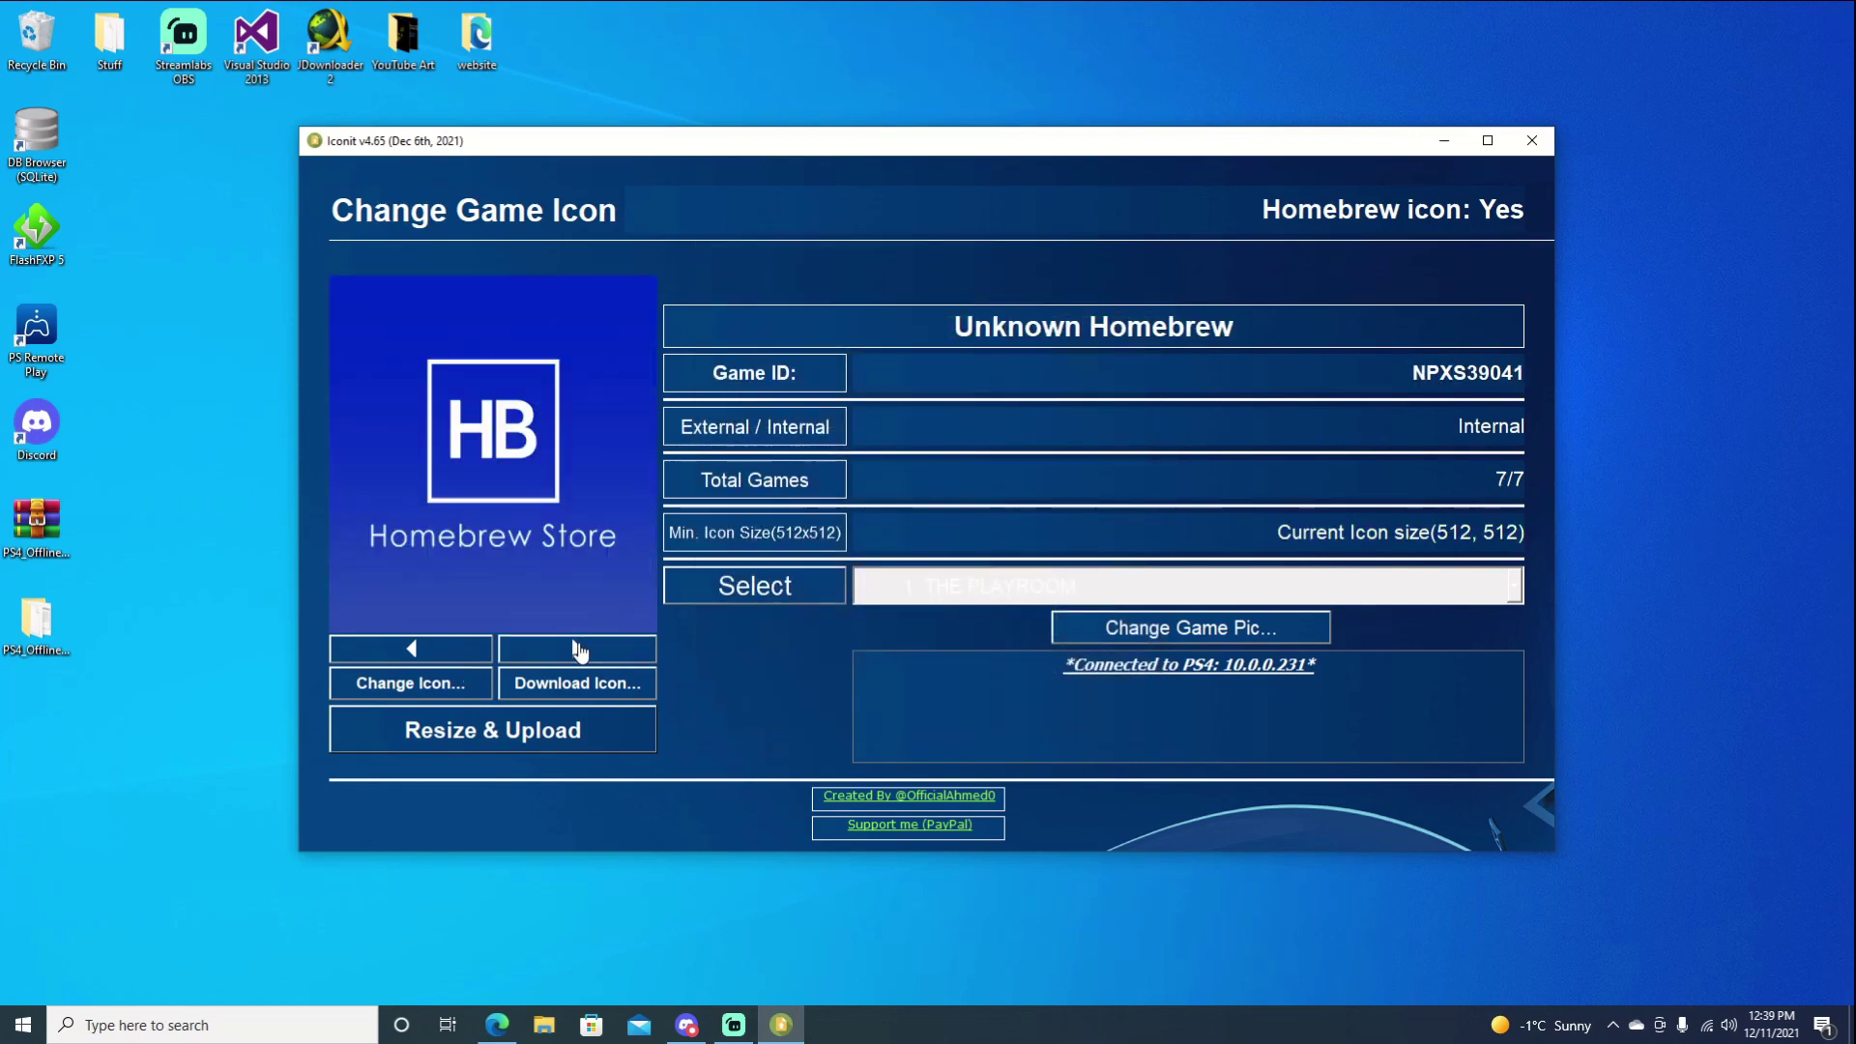
left_click(454, 686)
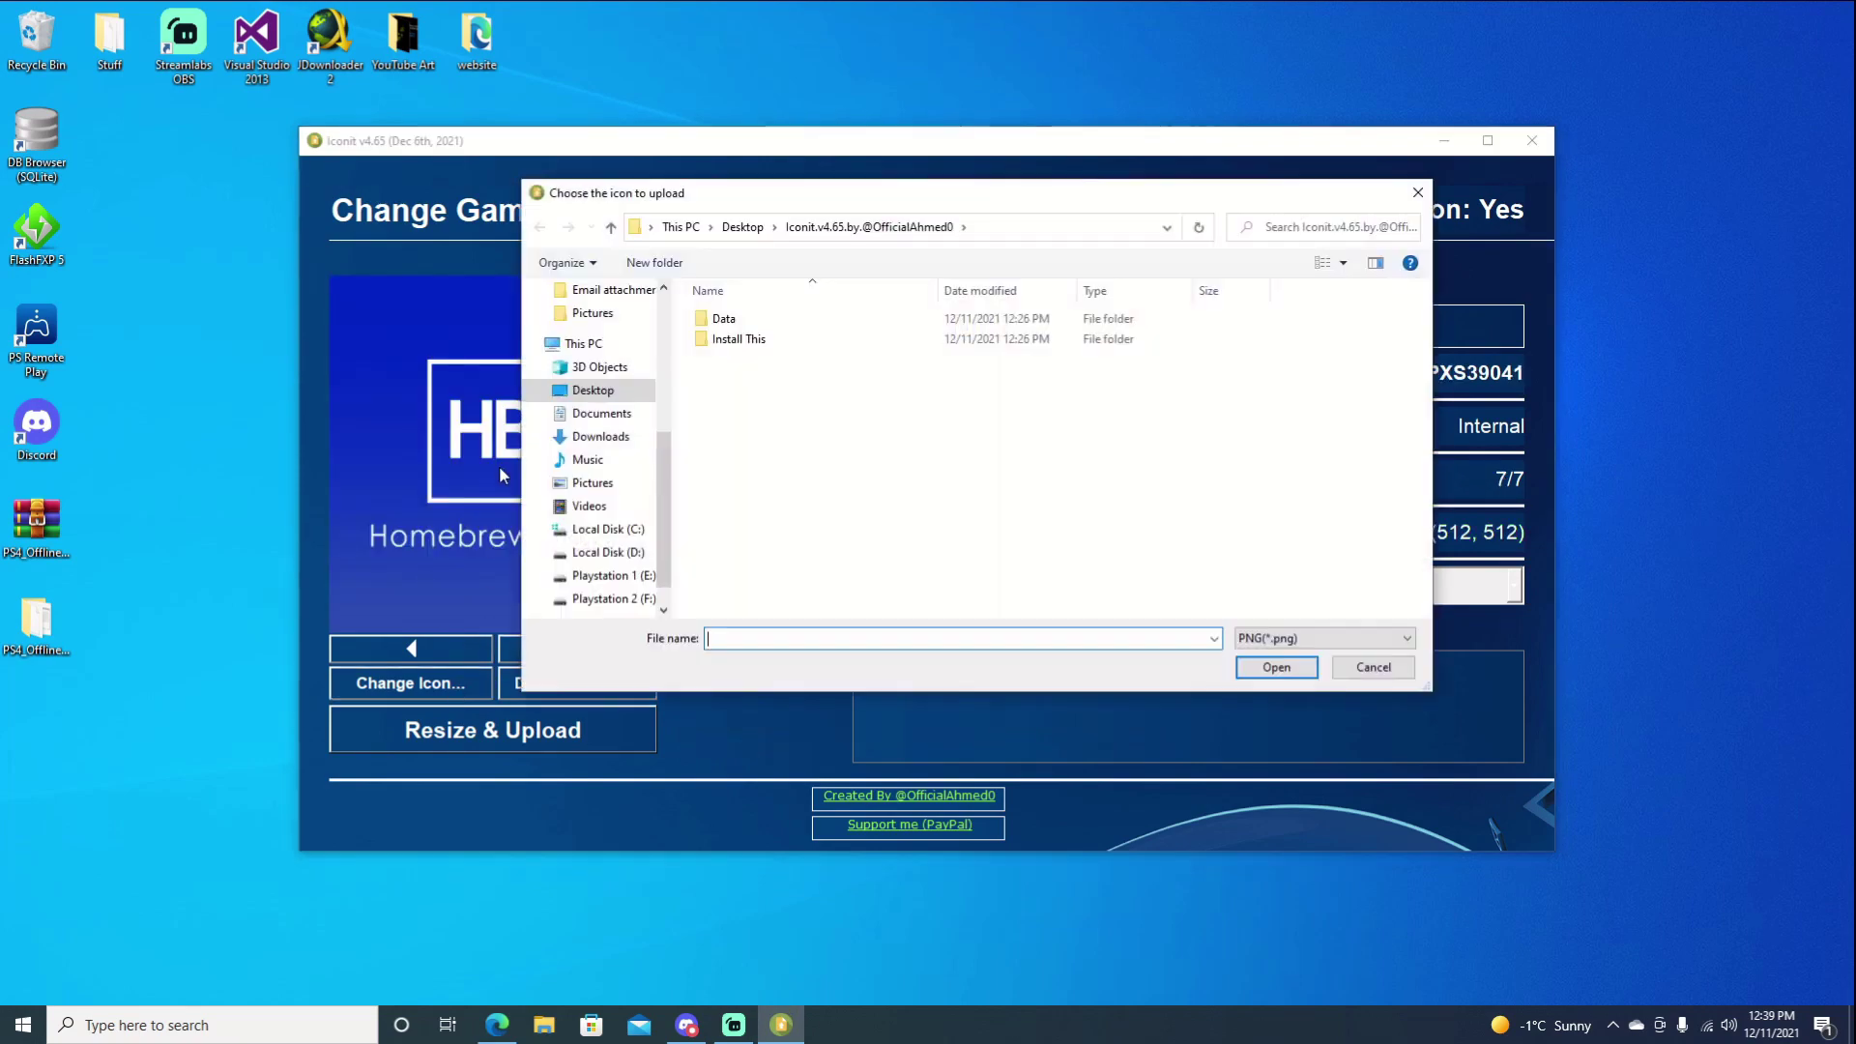
left_click(760, 227)
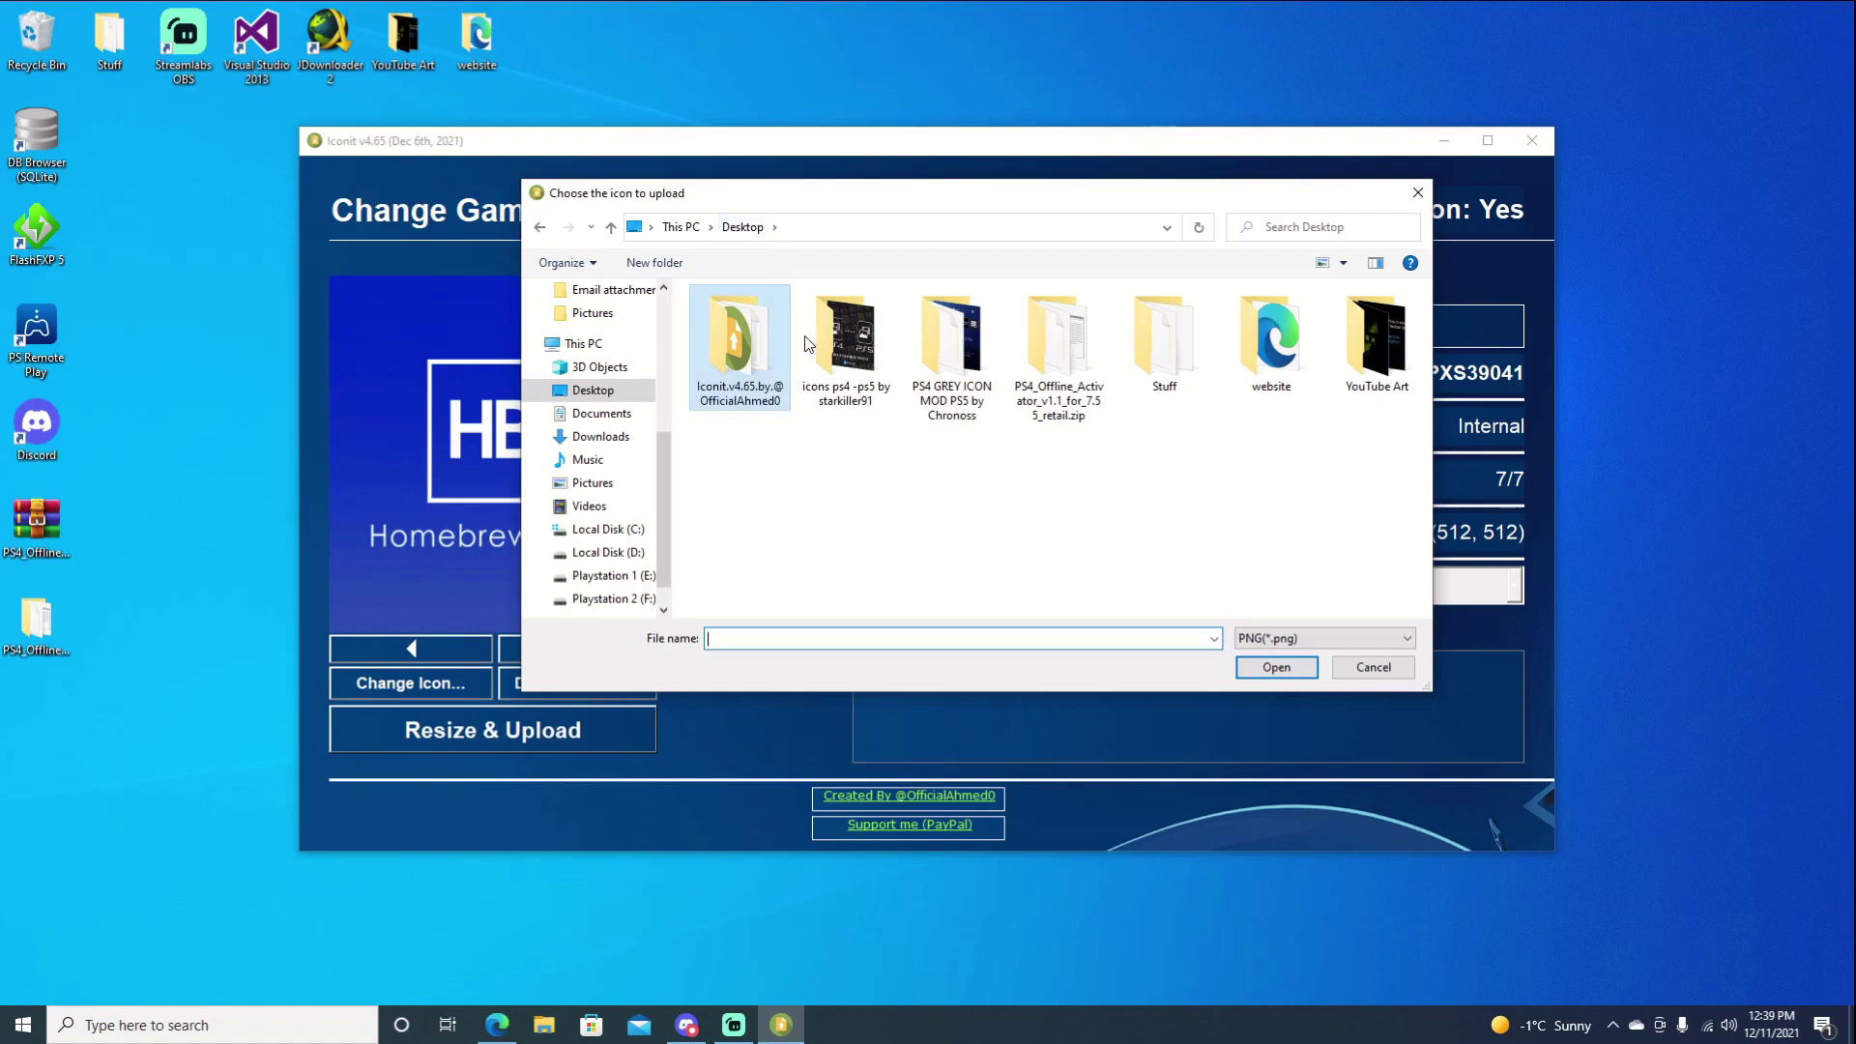
double_click(847, 333)
double_click(759, 319)
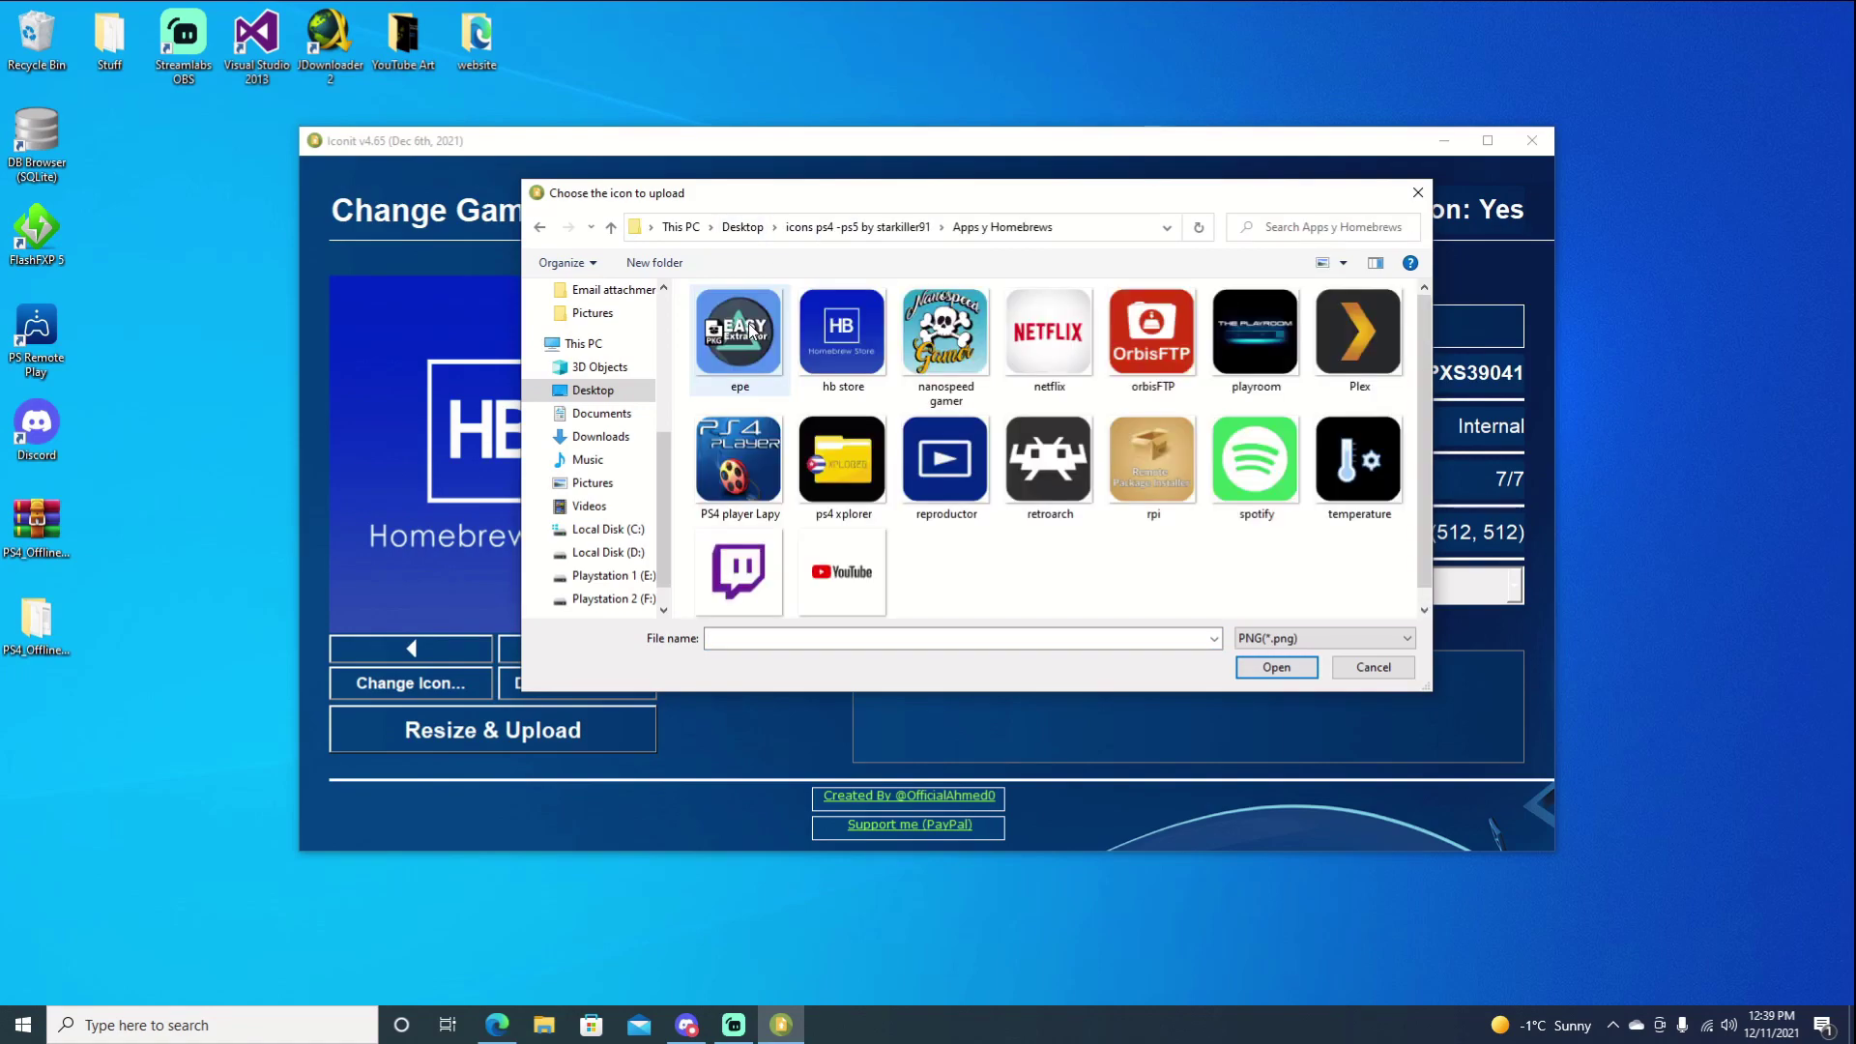
double_click(832, 337)
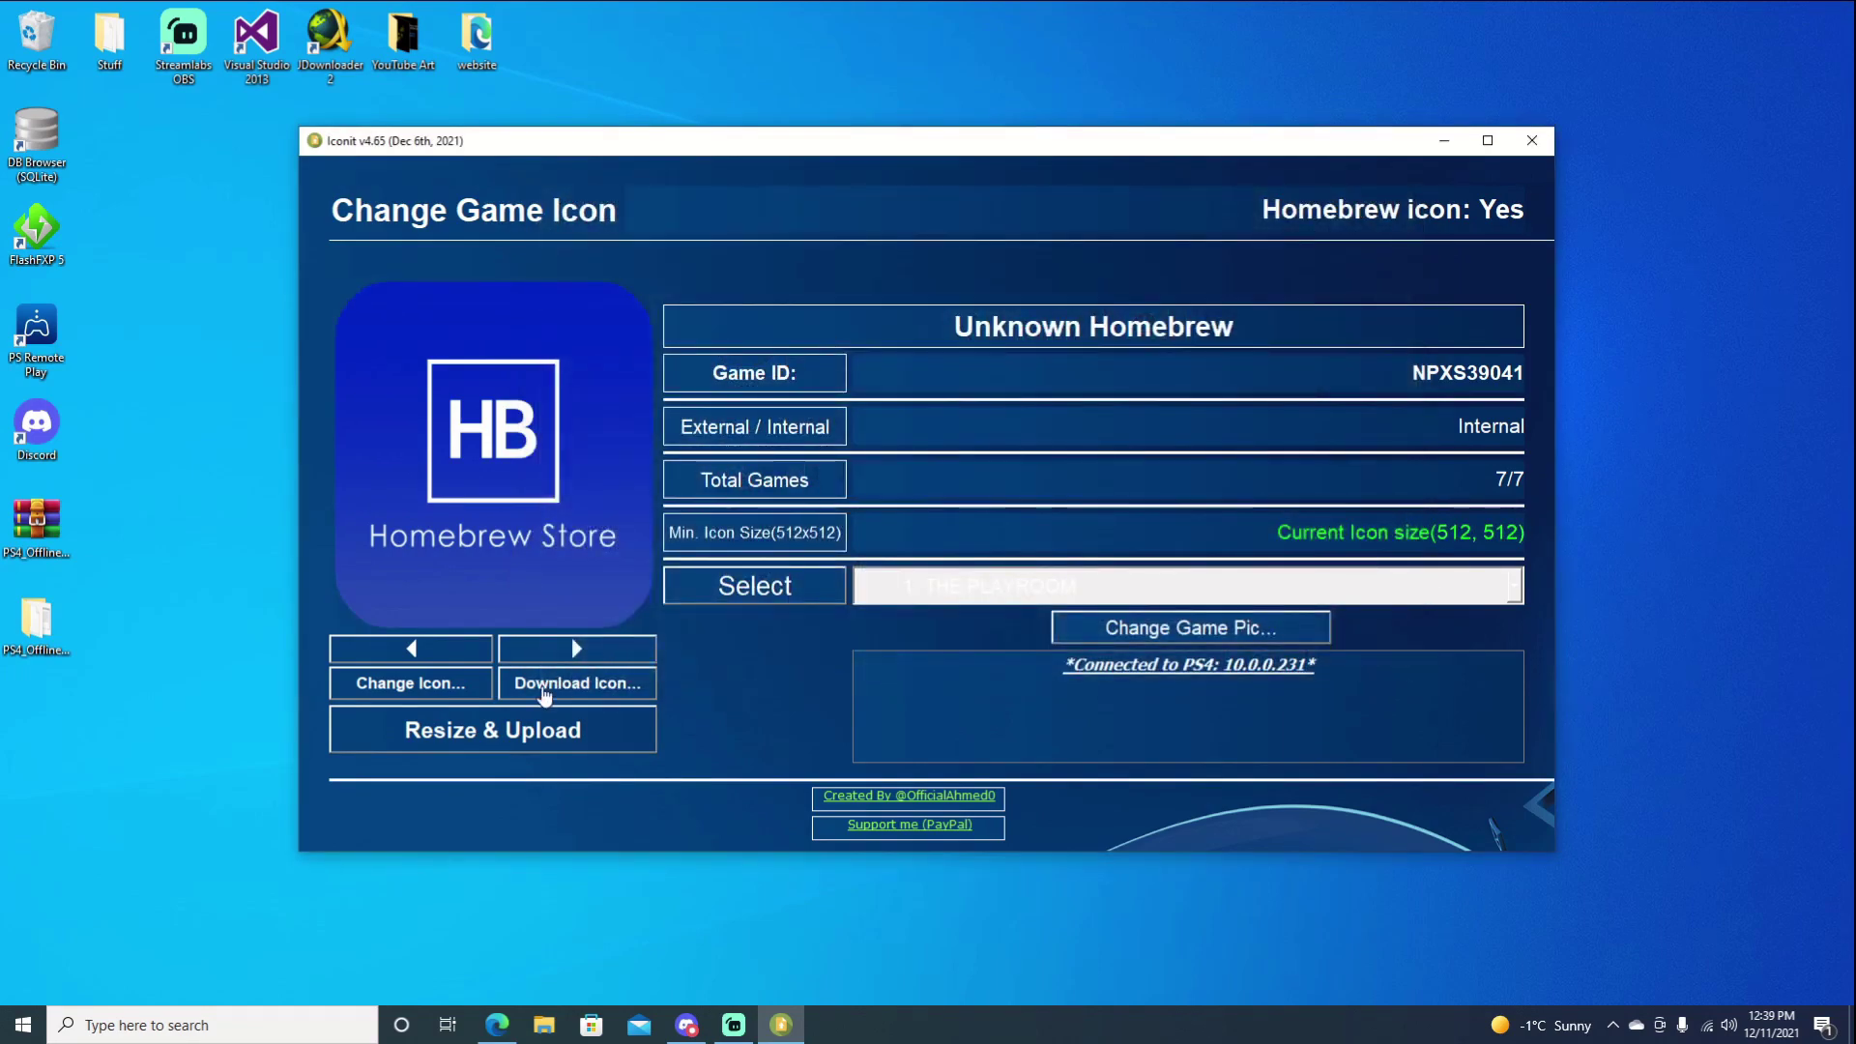
Resize and upload the new Homebrew Store icon to the PS4, confirming the icon change
left_click(489, 734)
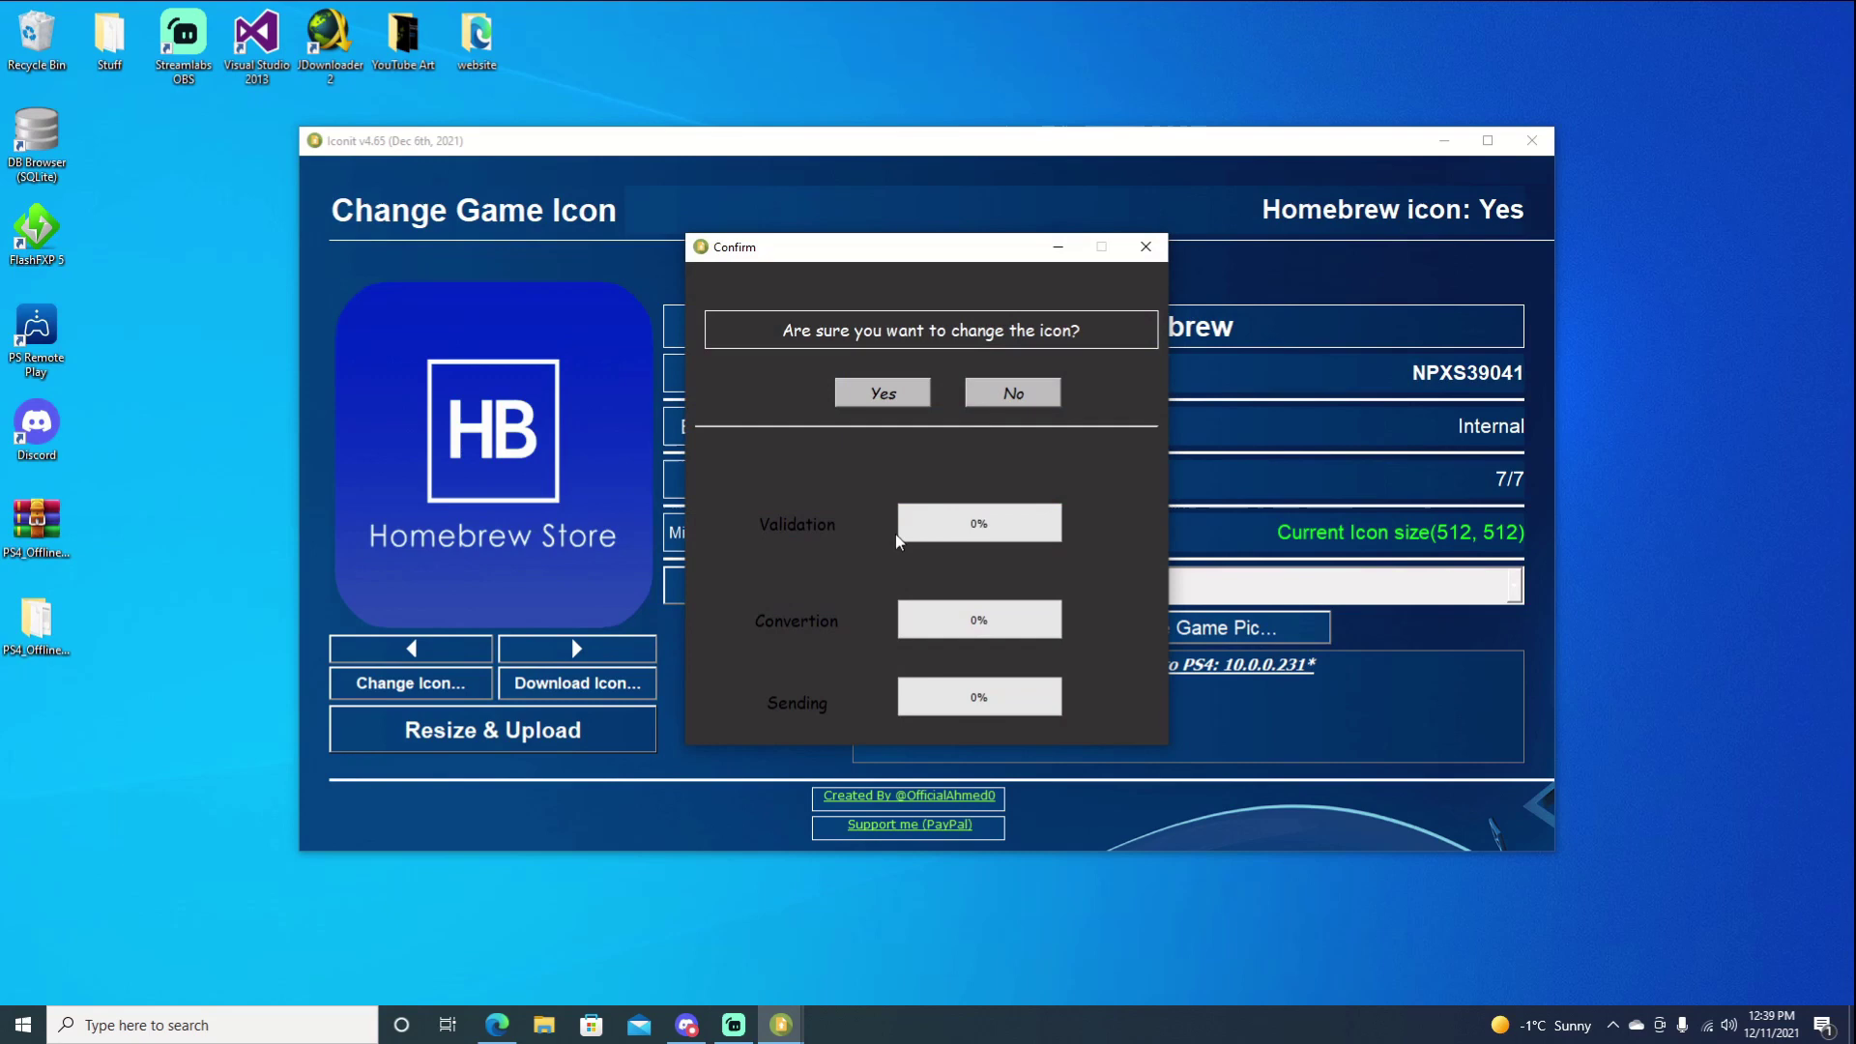
left_click(895, 399)
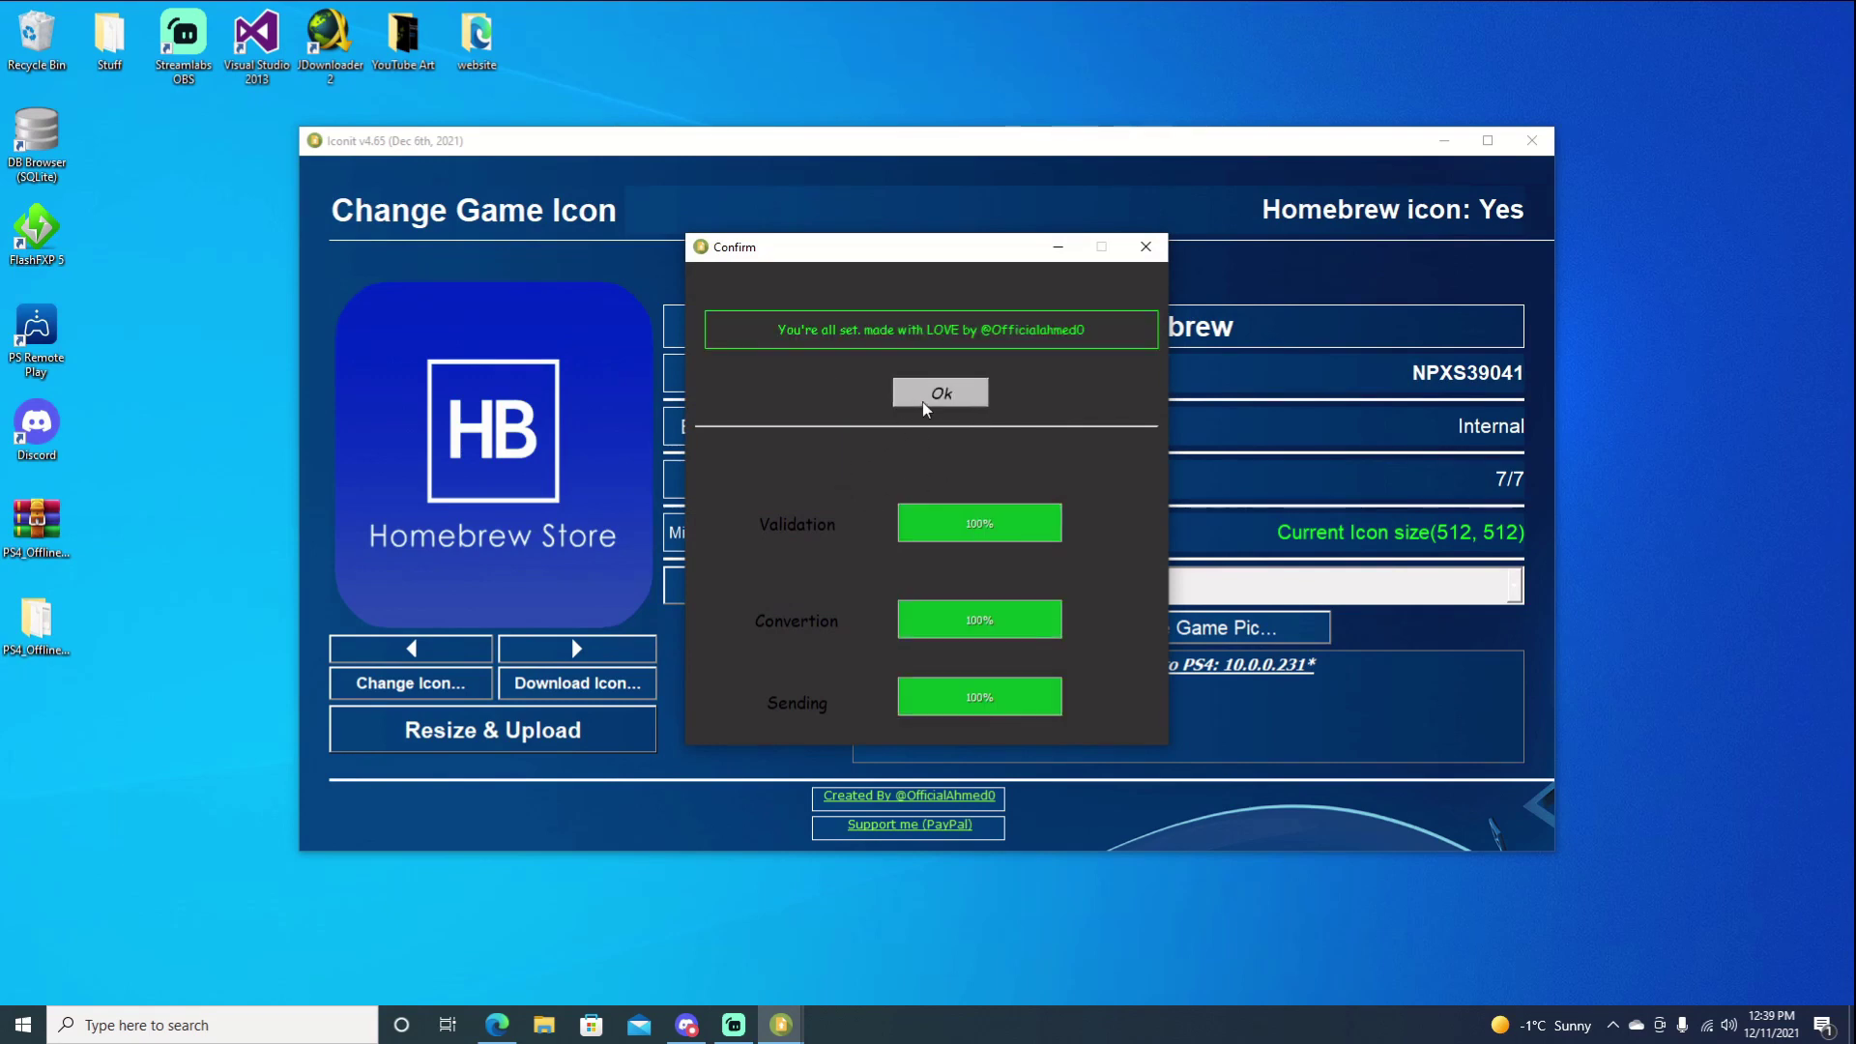
left_click(924, 394)
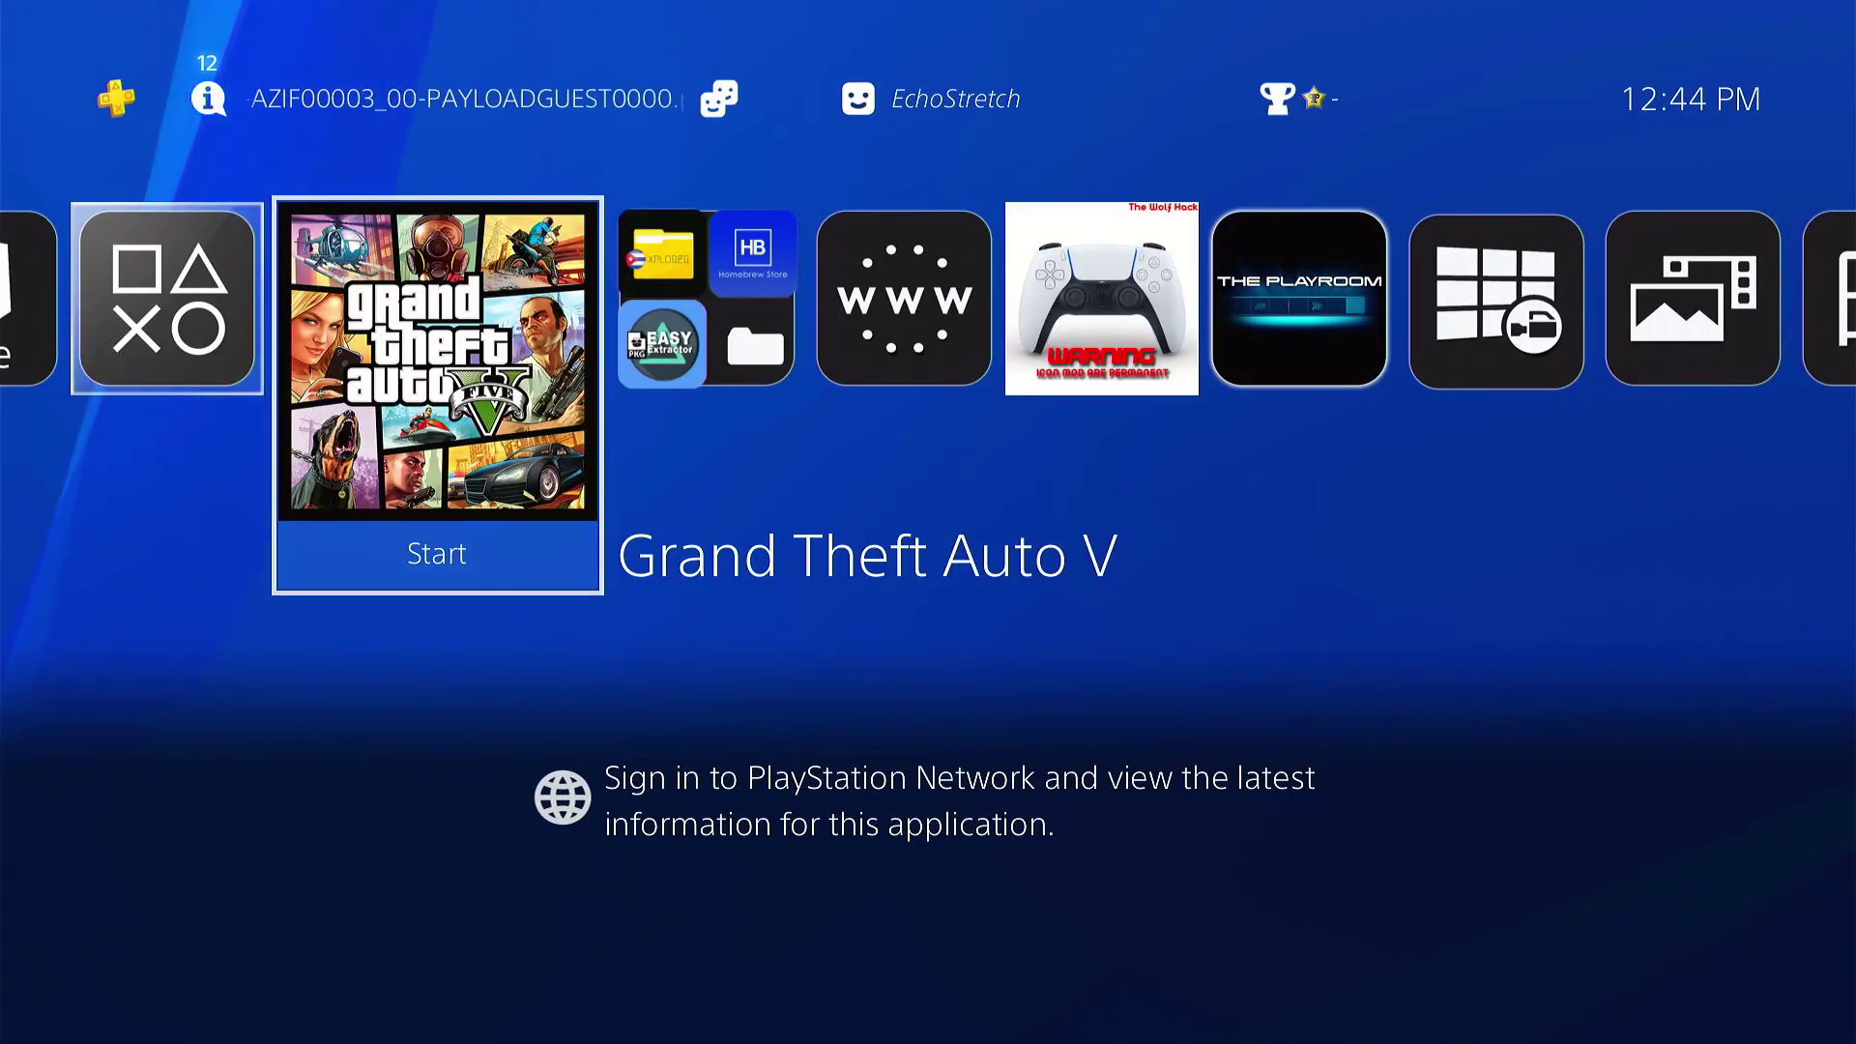
On the PS4, open the Apps folder and examine the icons of its apps, from PS4 Xplorer to Orbis FTP
key("Right")
key("Return")
key("Right")
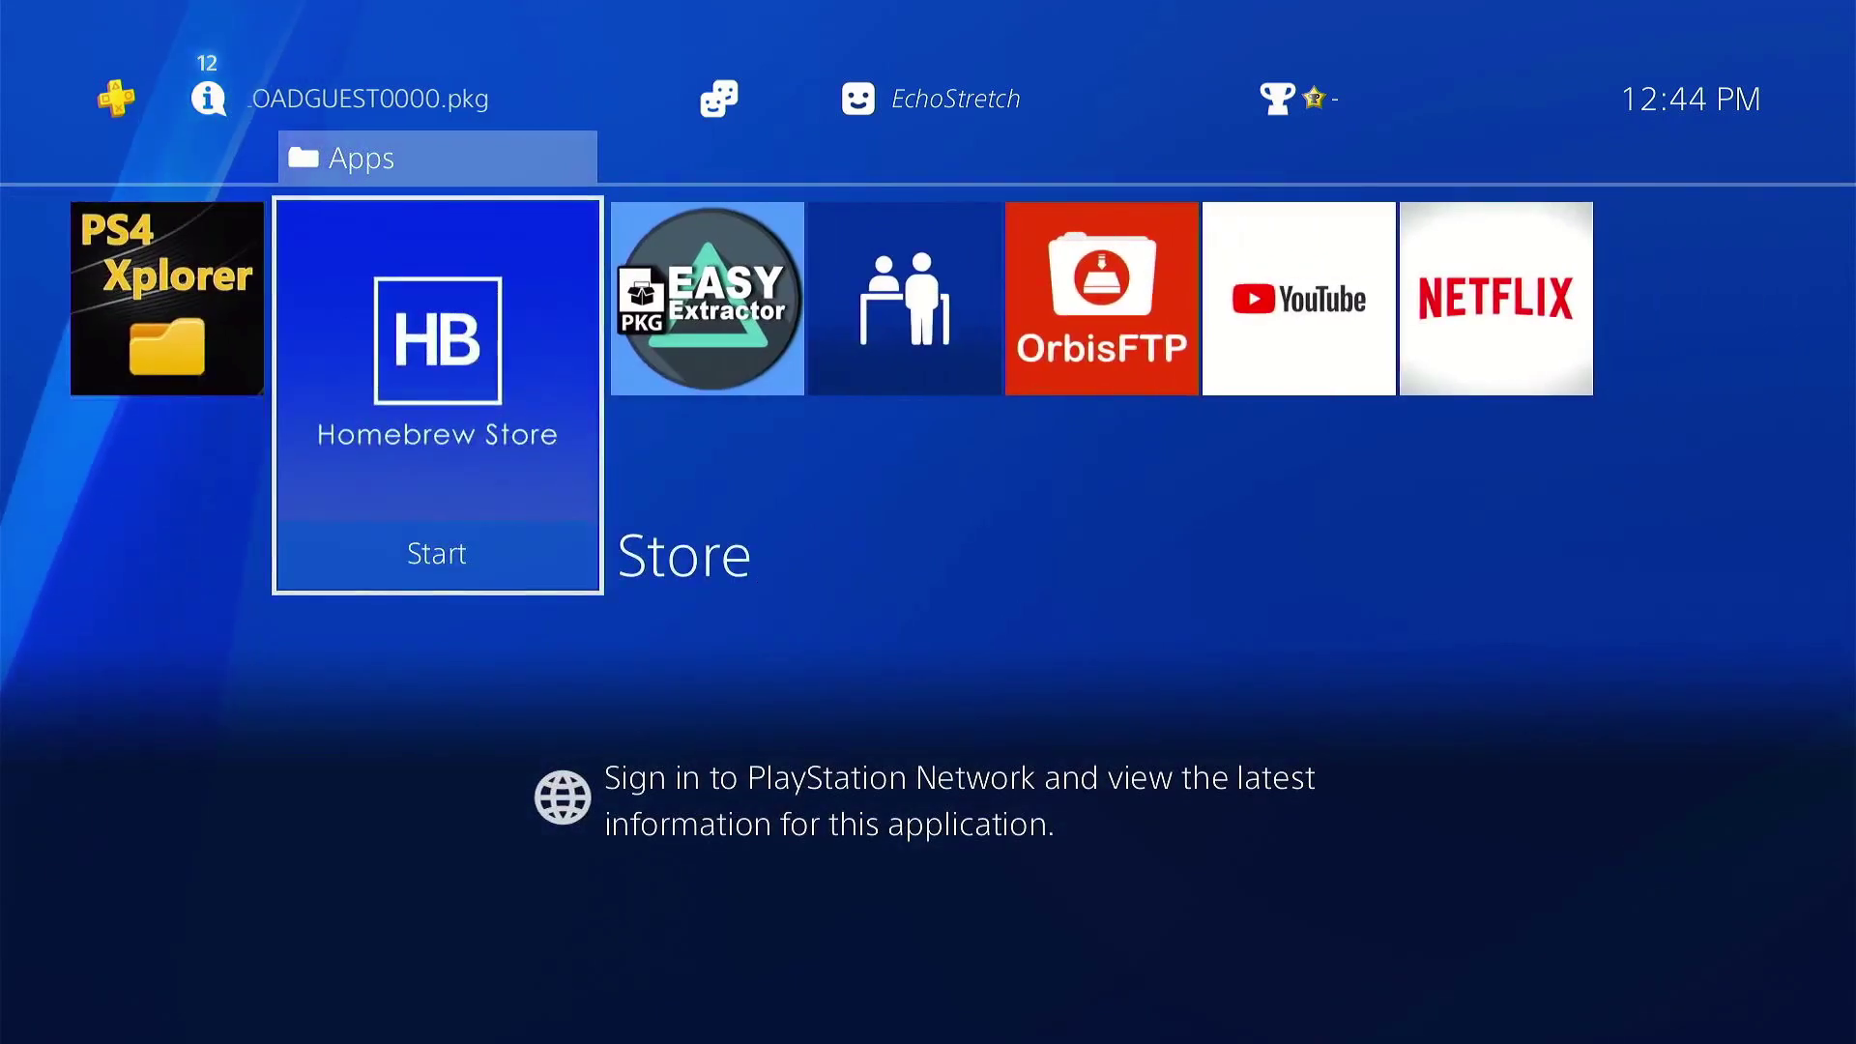
key("Right")
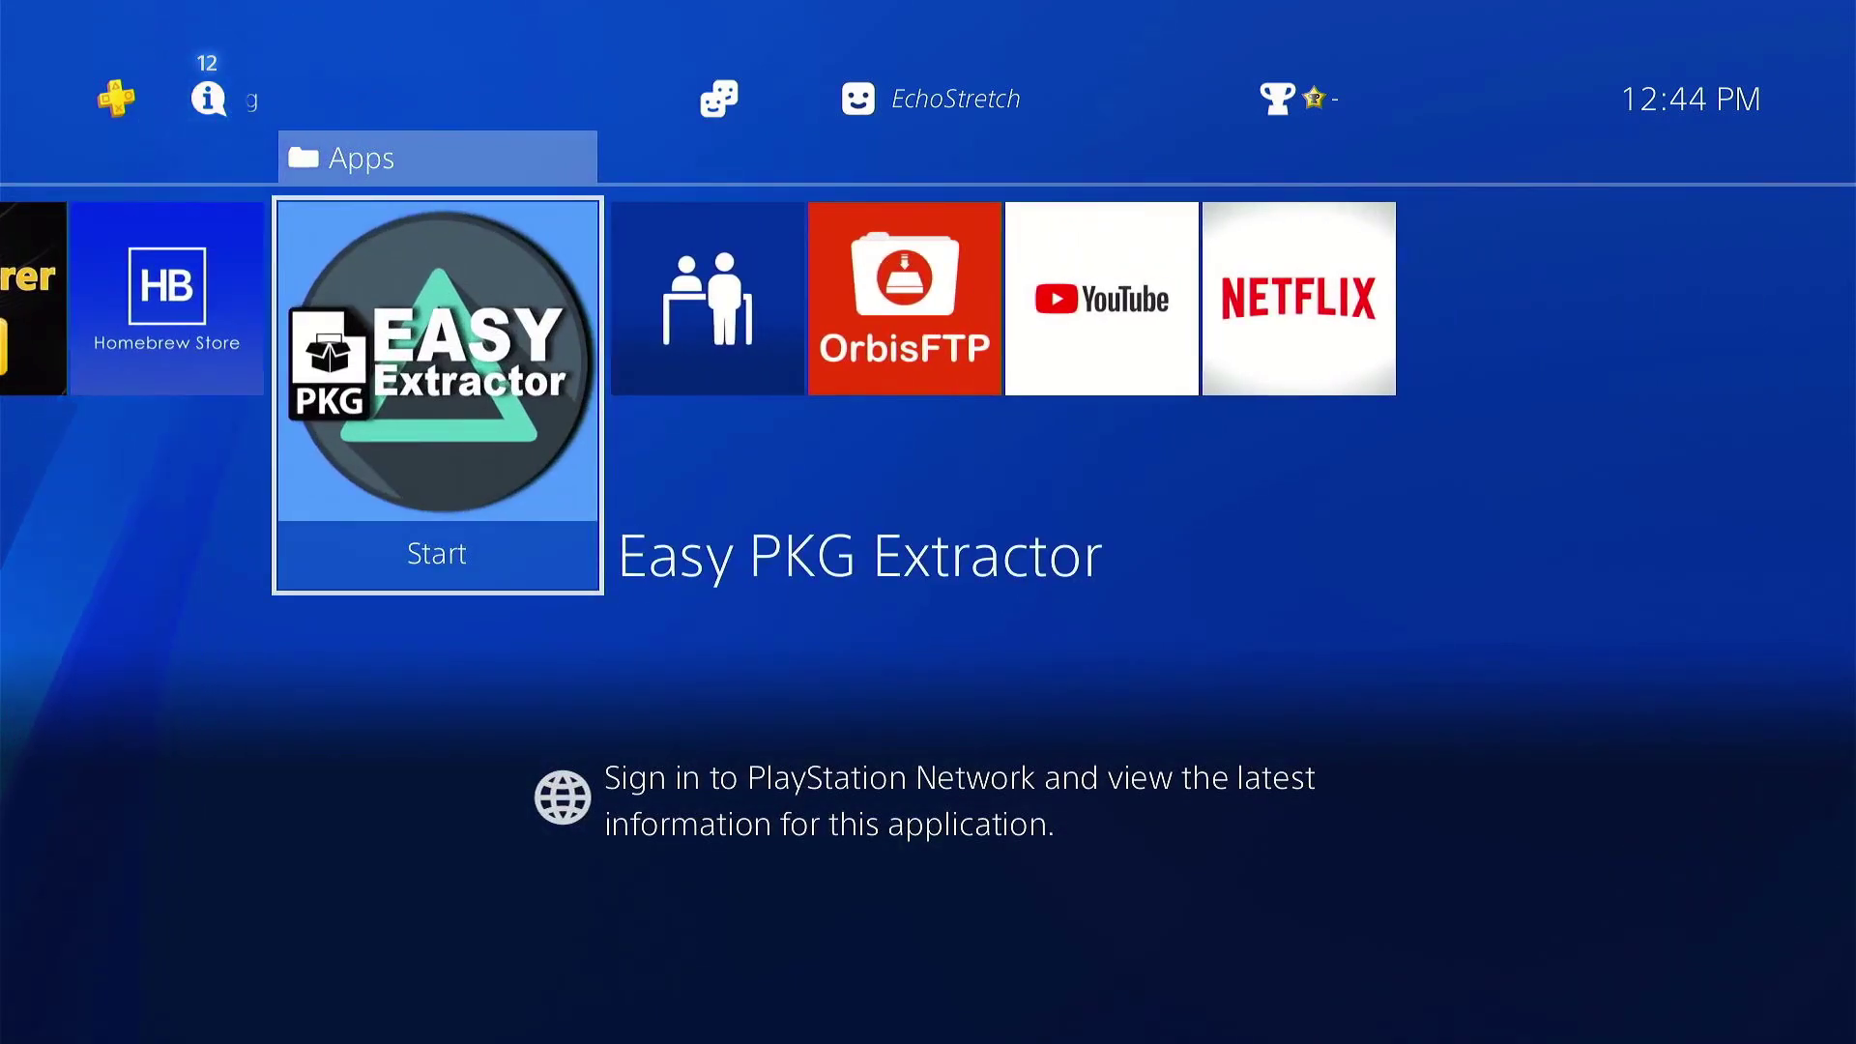
key("Right")
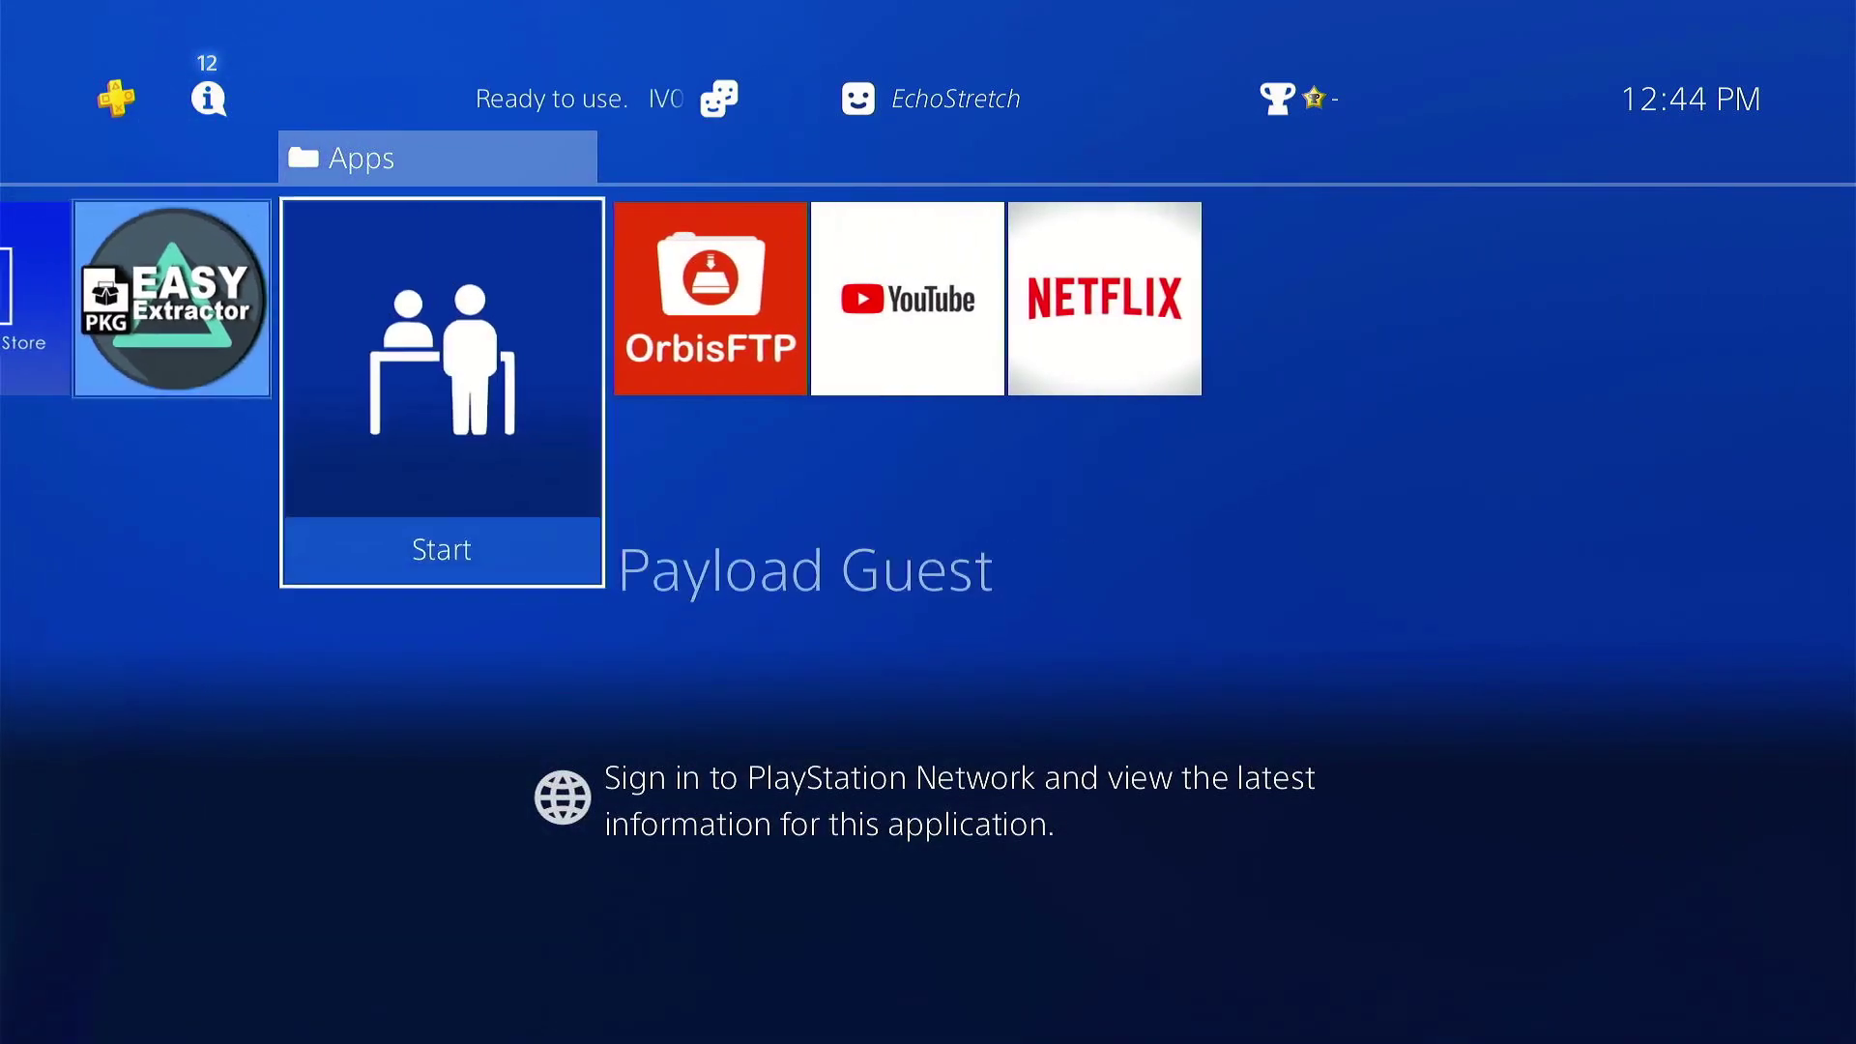
key("Right")
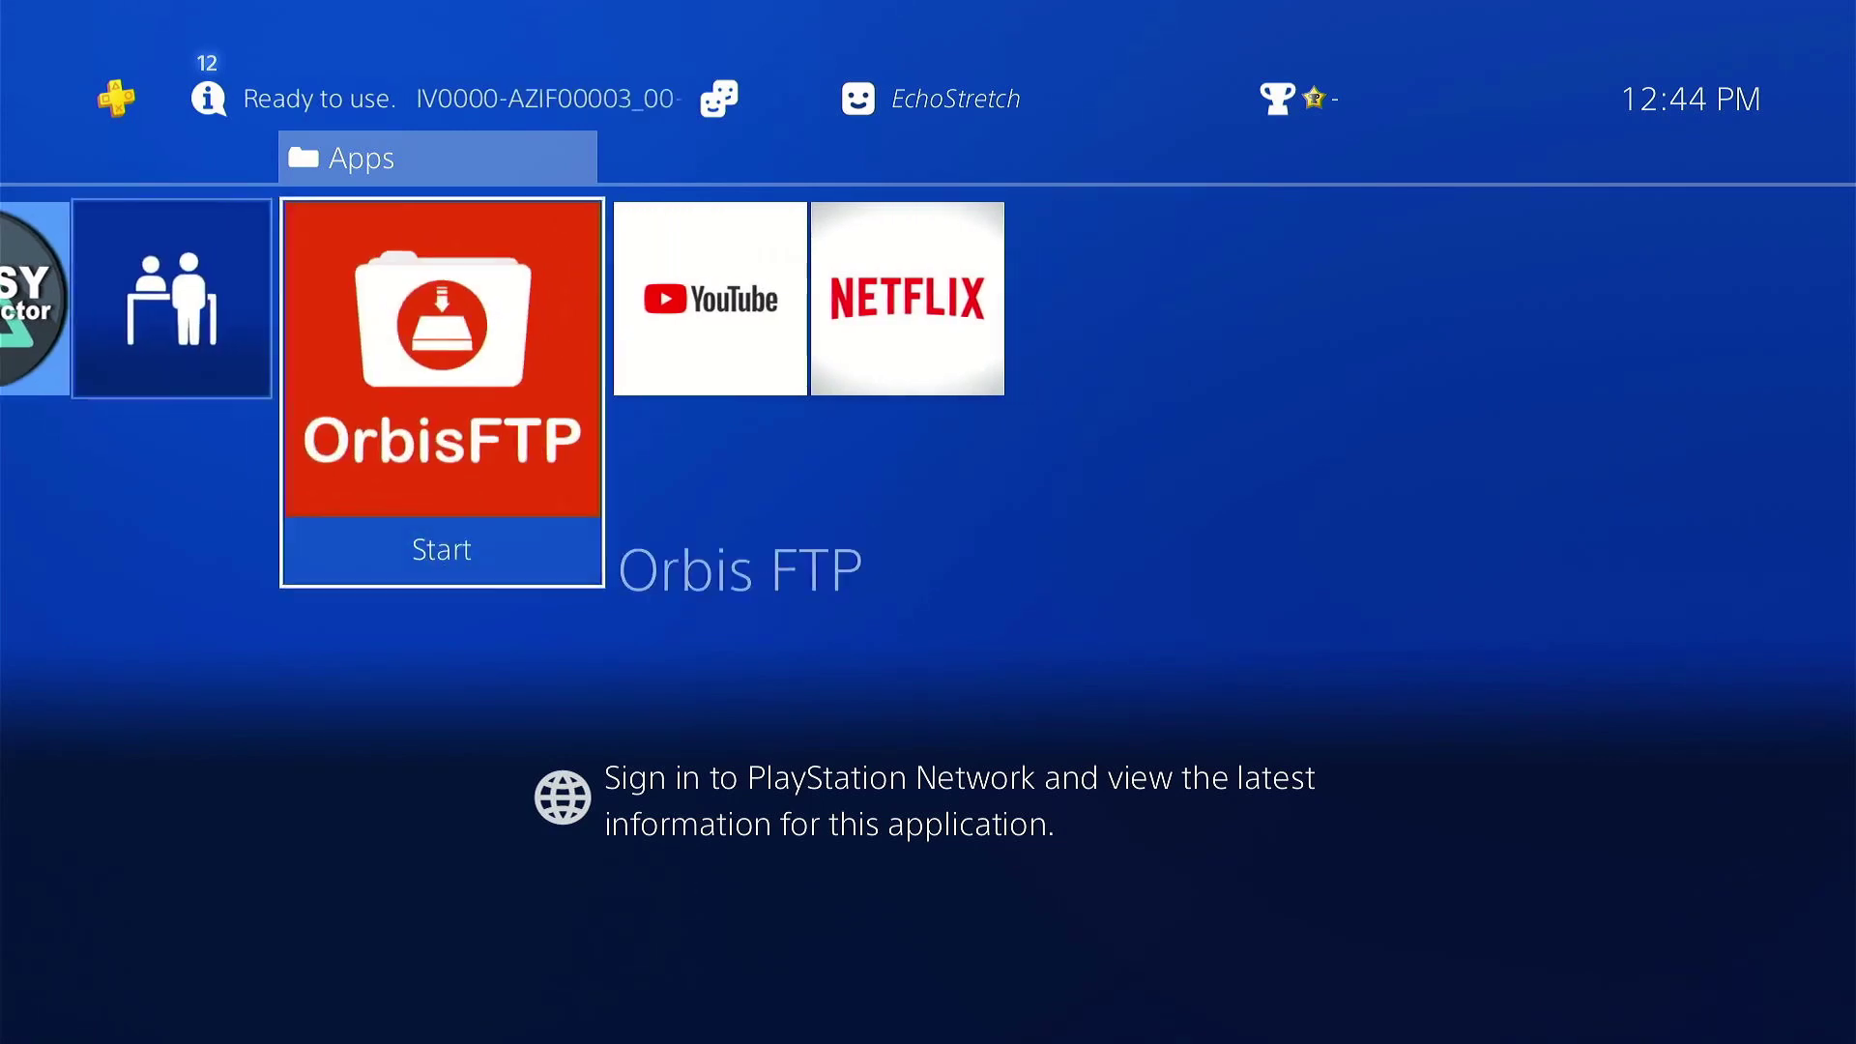
key("Left")
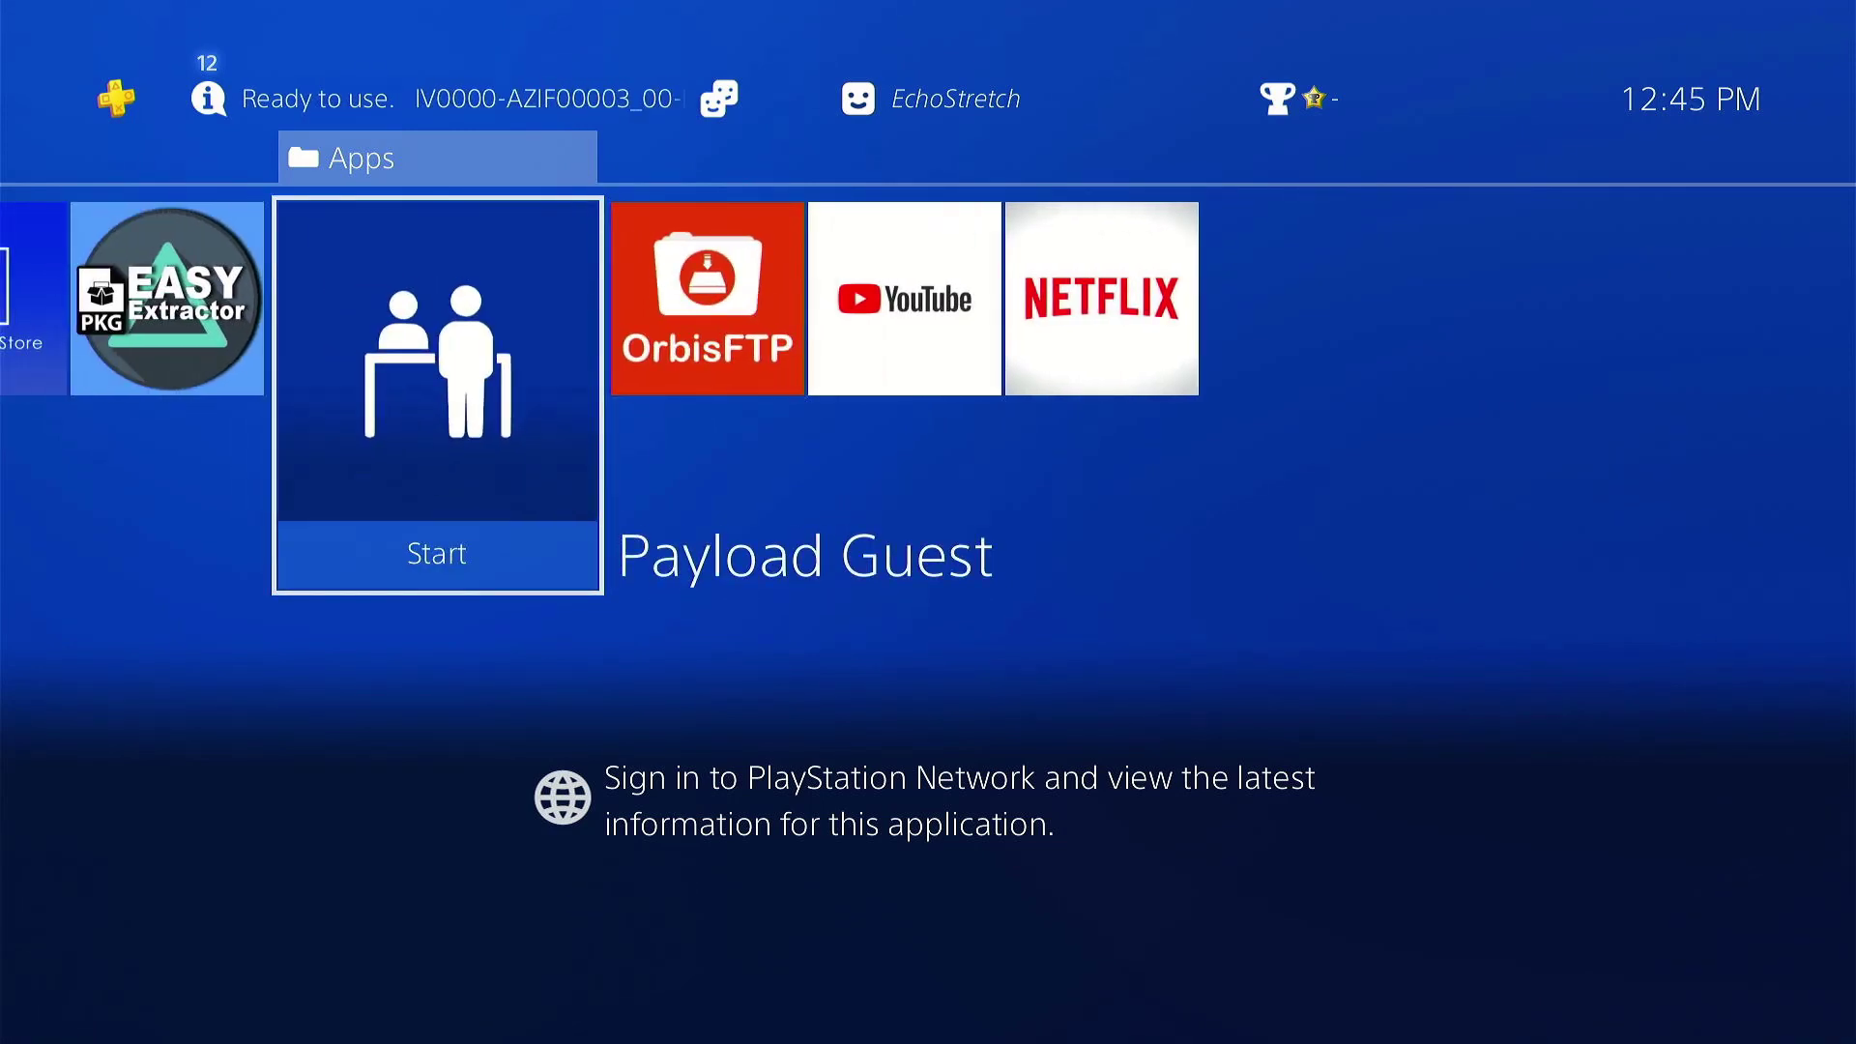
key("Right")
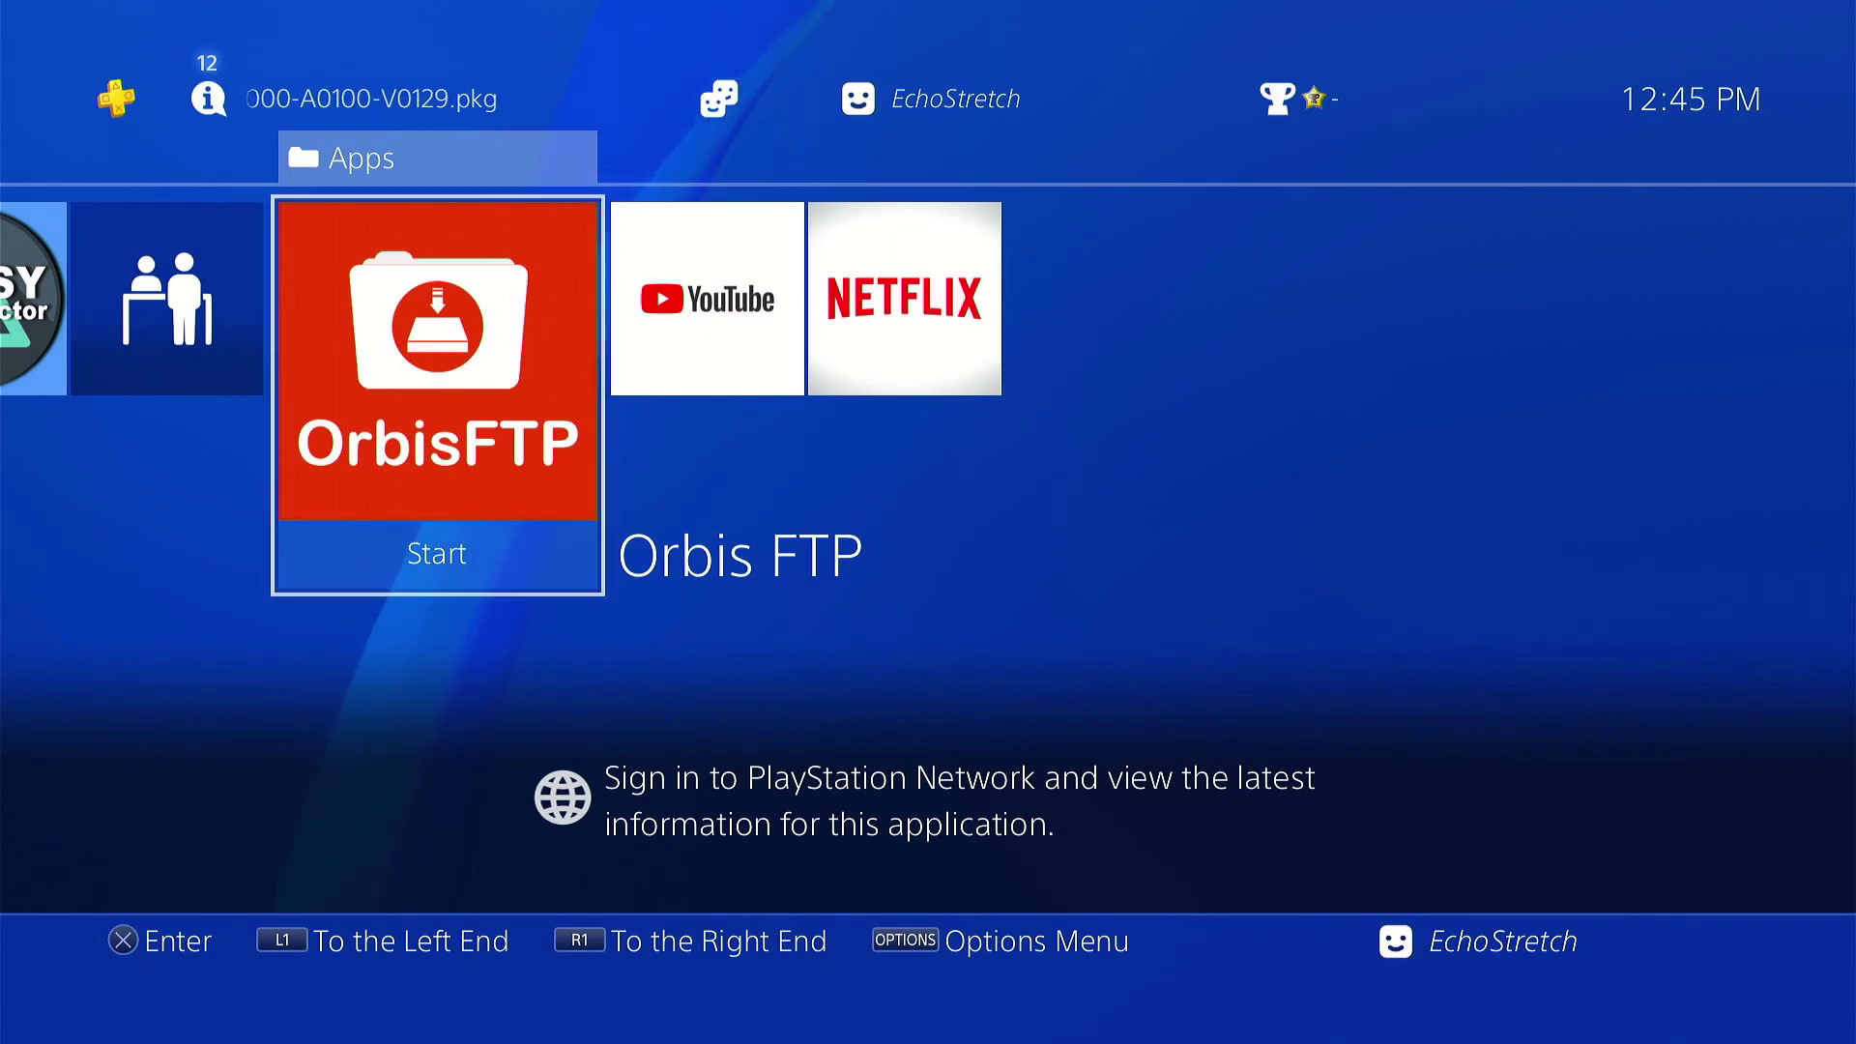
key("Left")
key("Left")
key("Left")
key("Left")
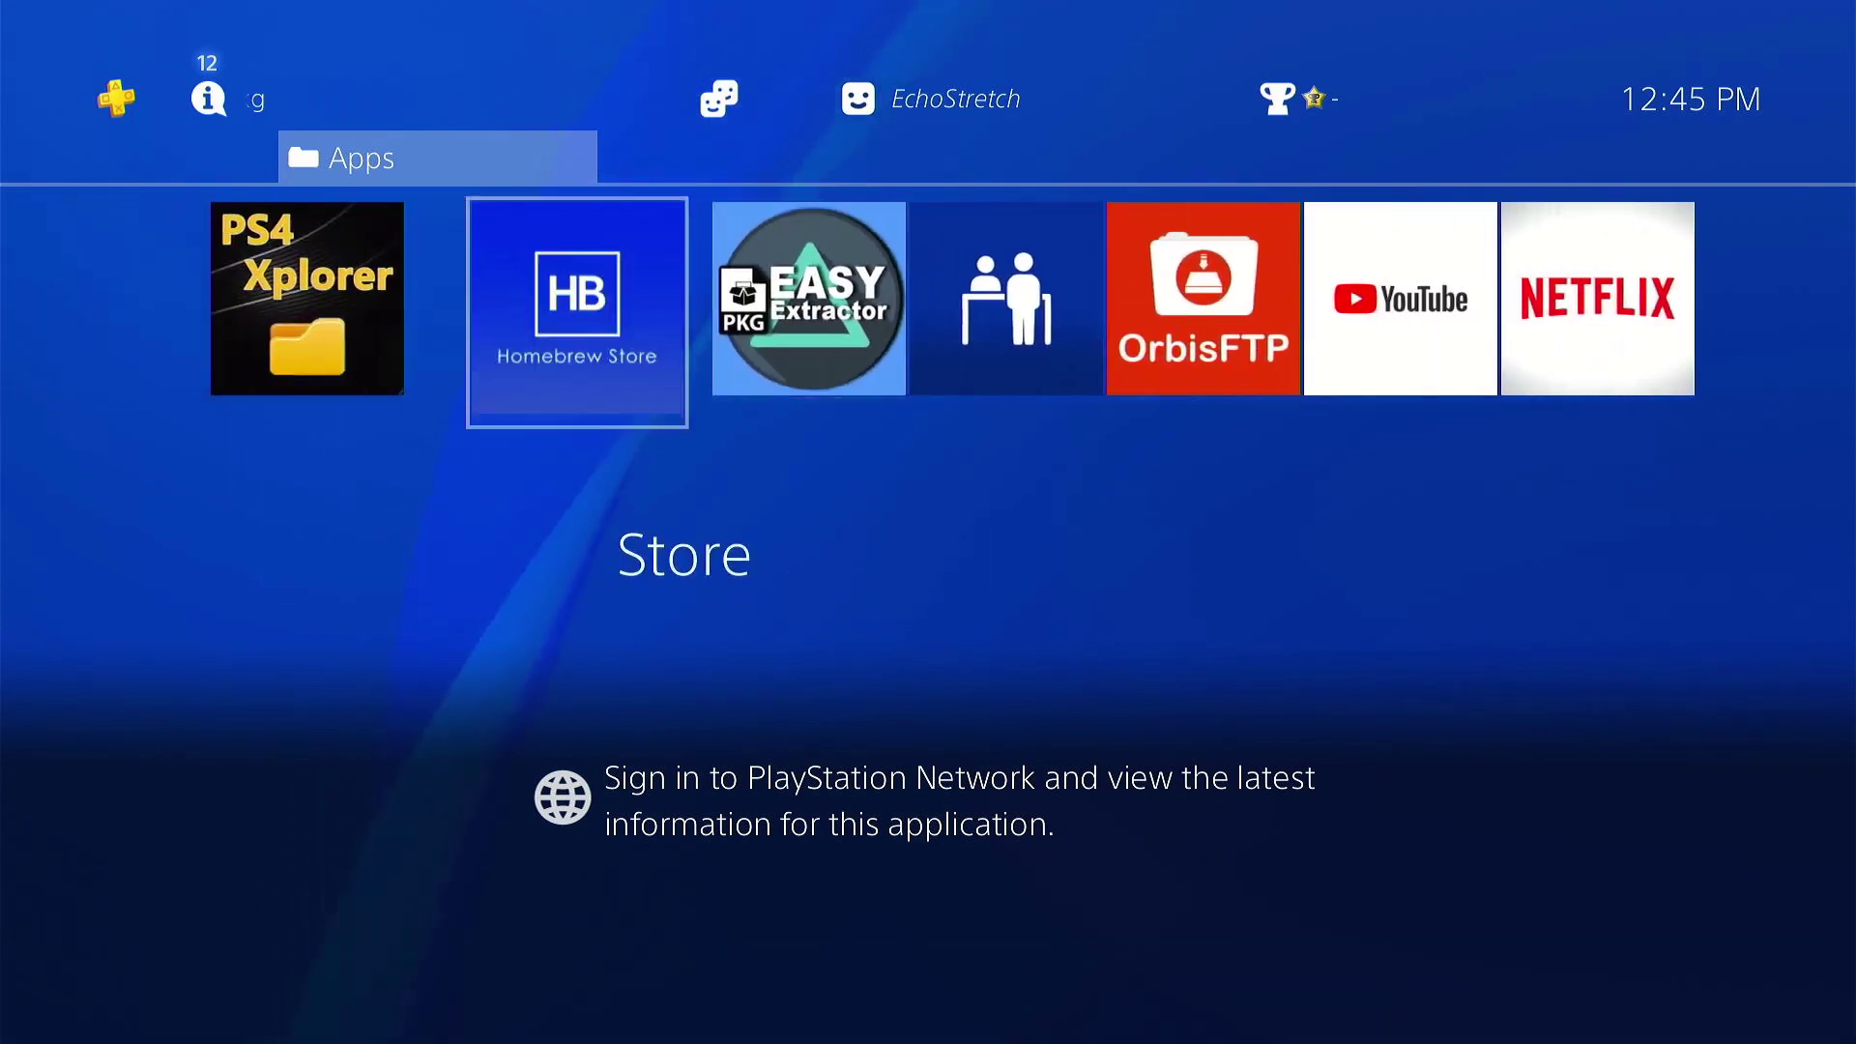
Restart the PS4 through its power options and log back in with the existing user profile
key("Escape")
key("Up")
key("Right")
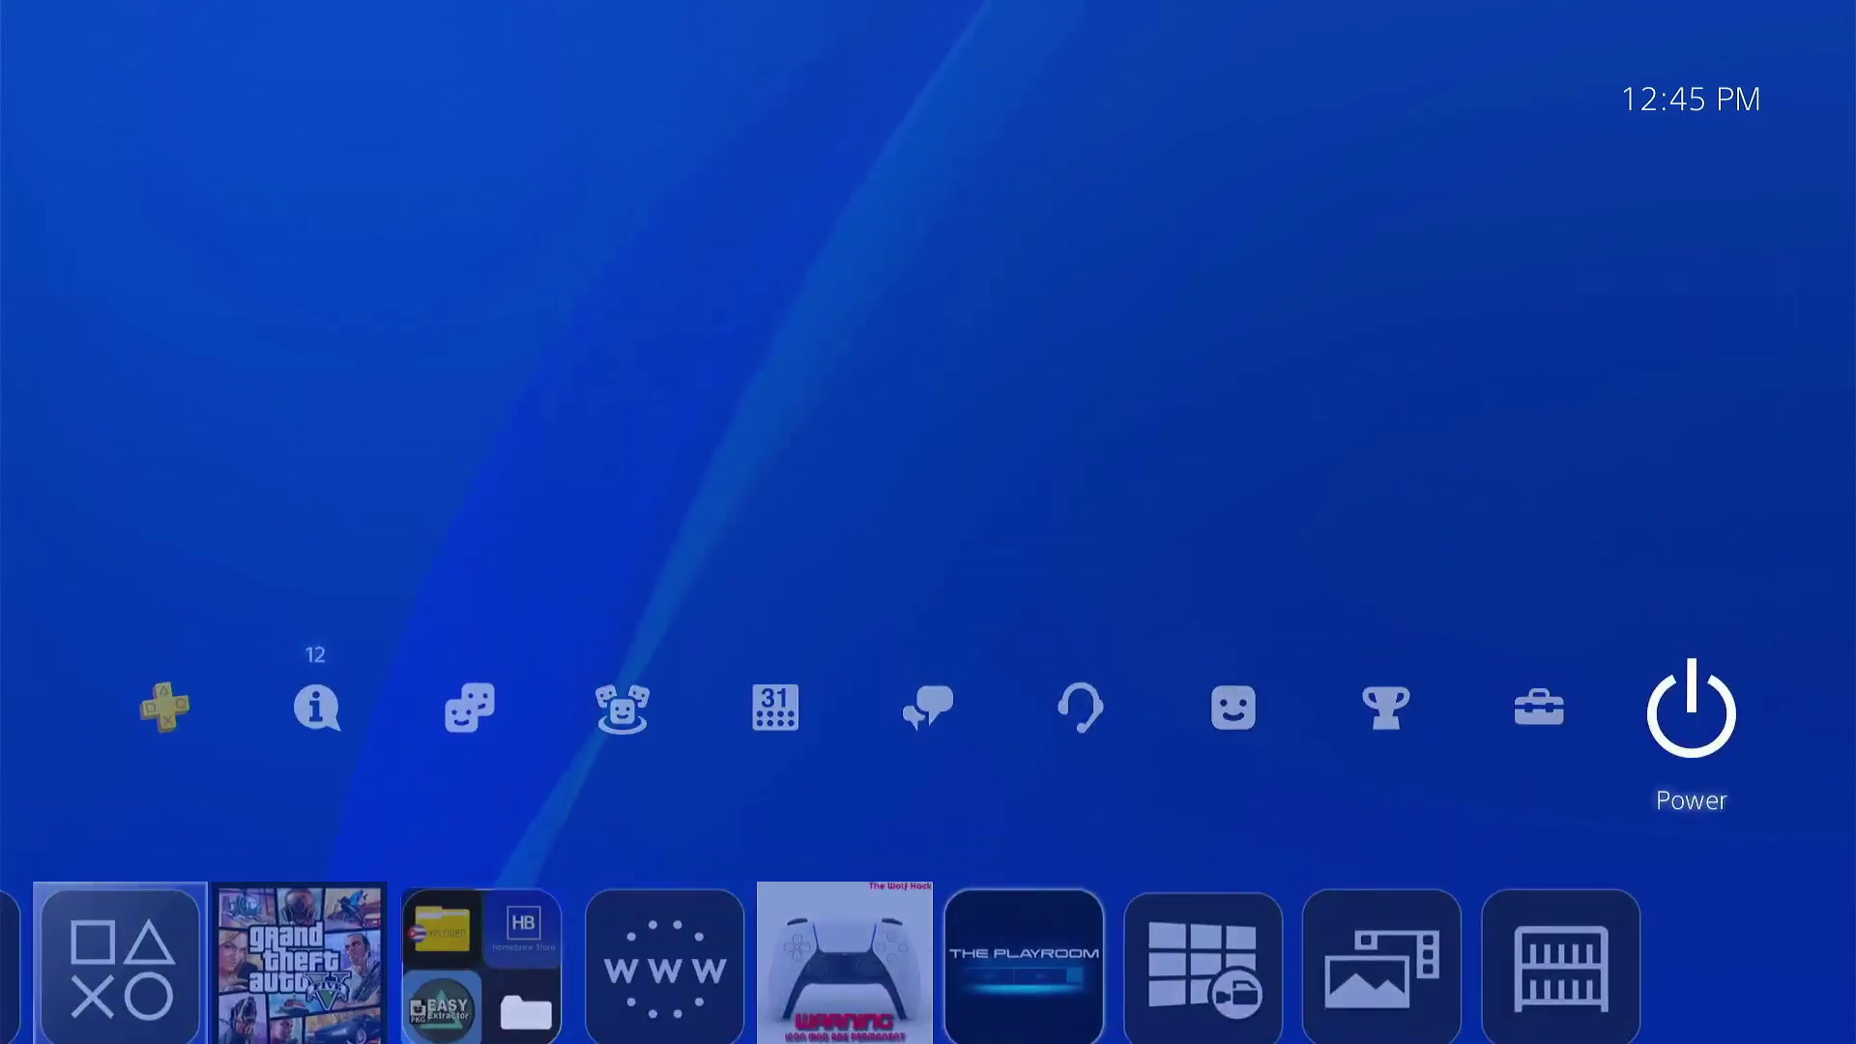
key("Return")
key("Down")
key("Up")
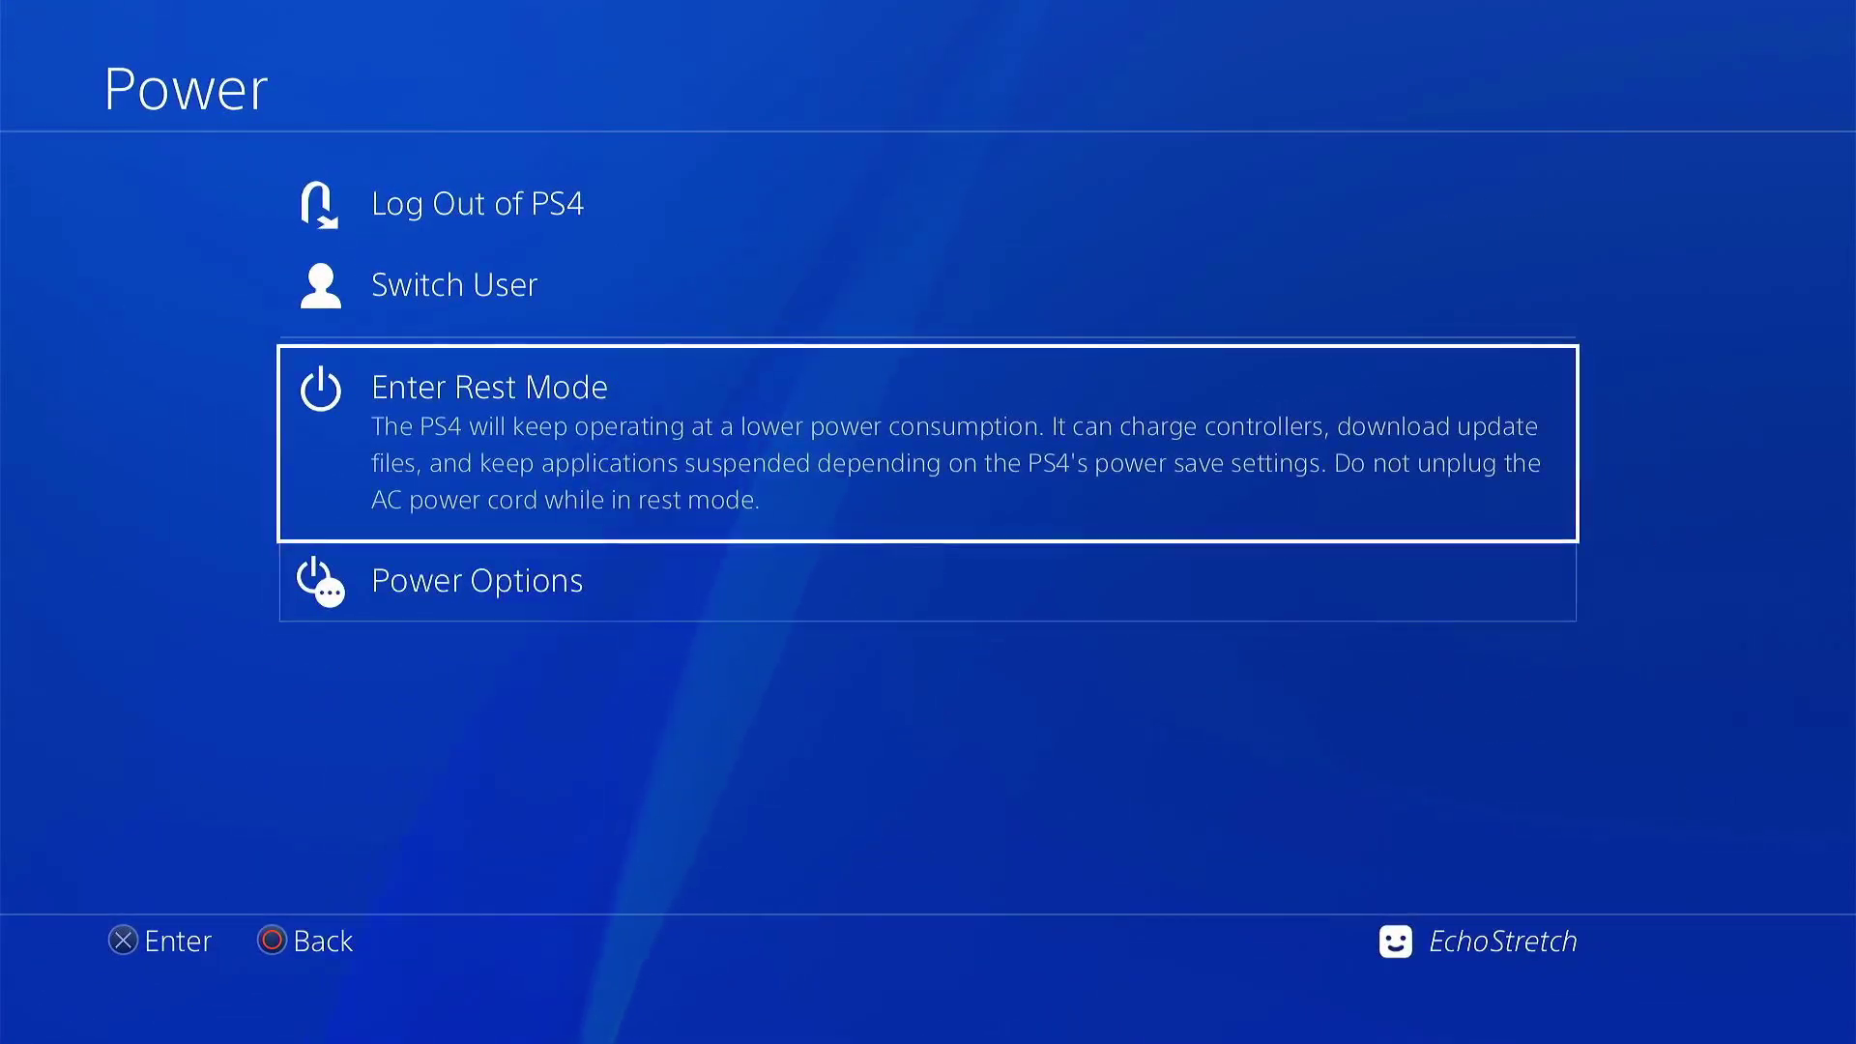
key("Down")
key("Return")
key("Down")
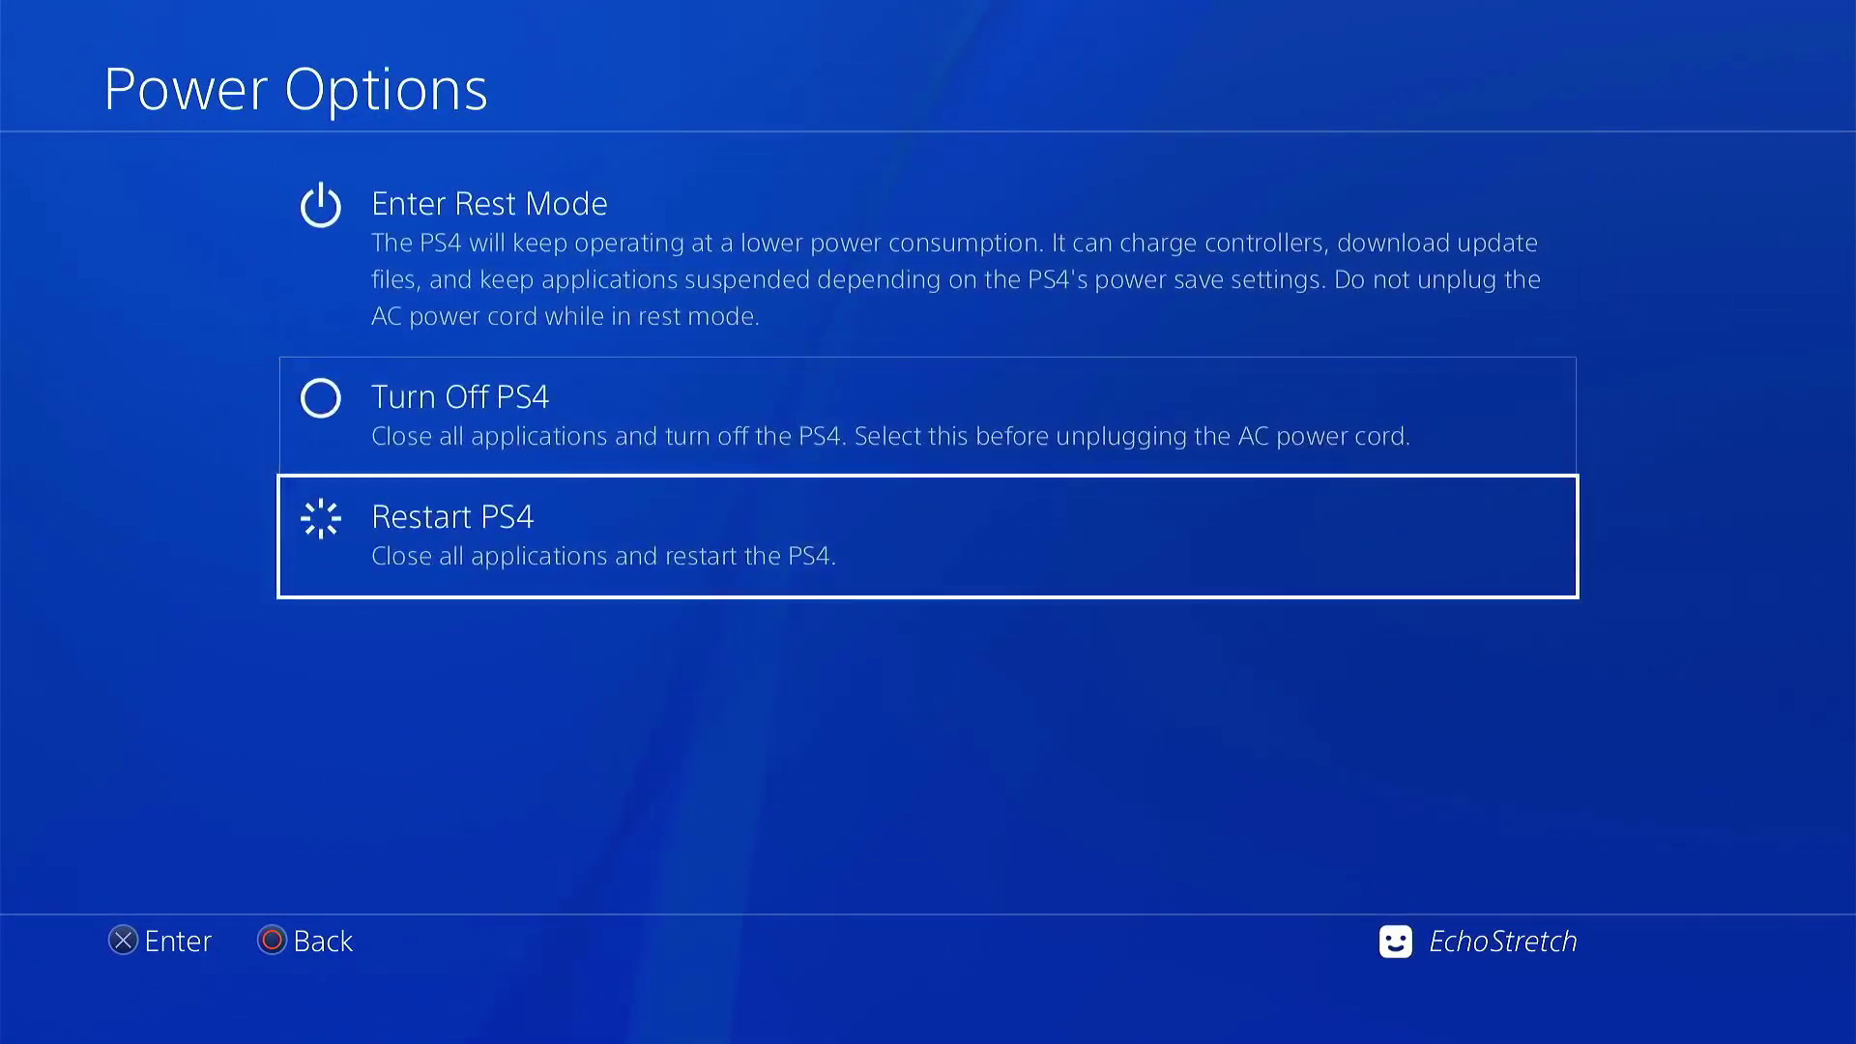
key("Return")
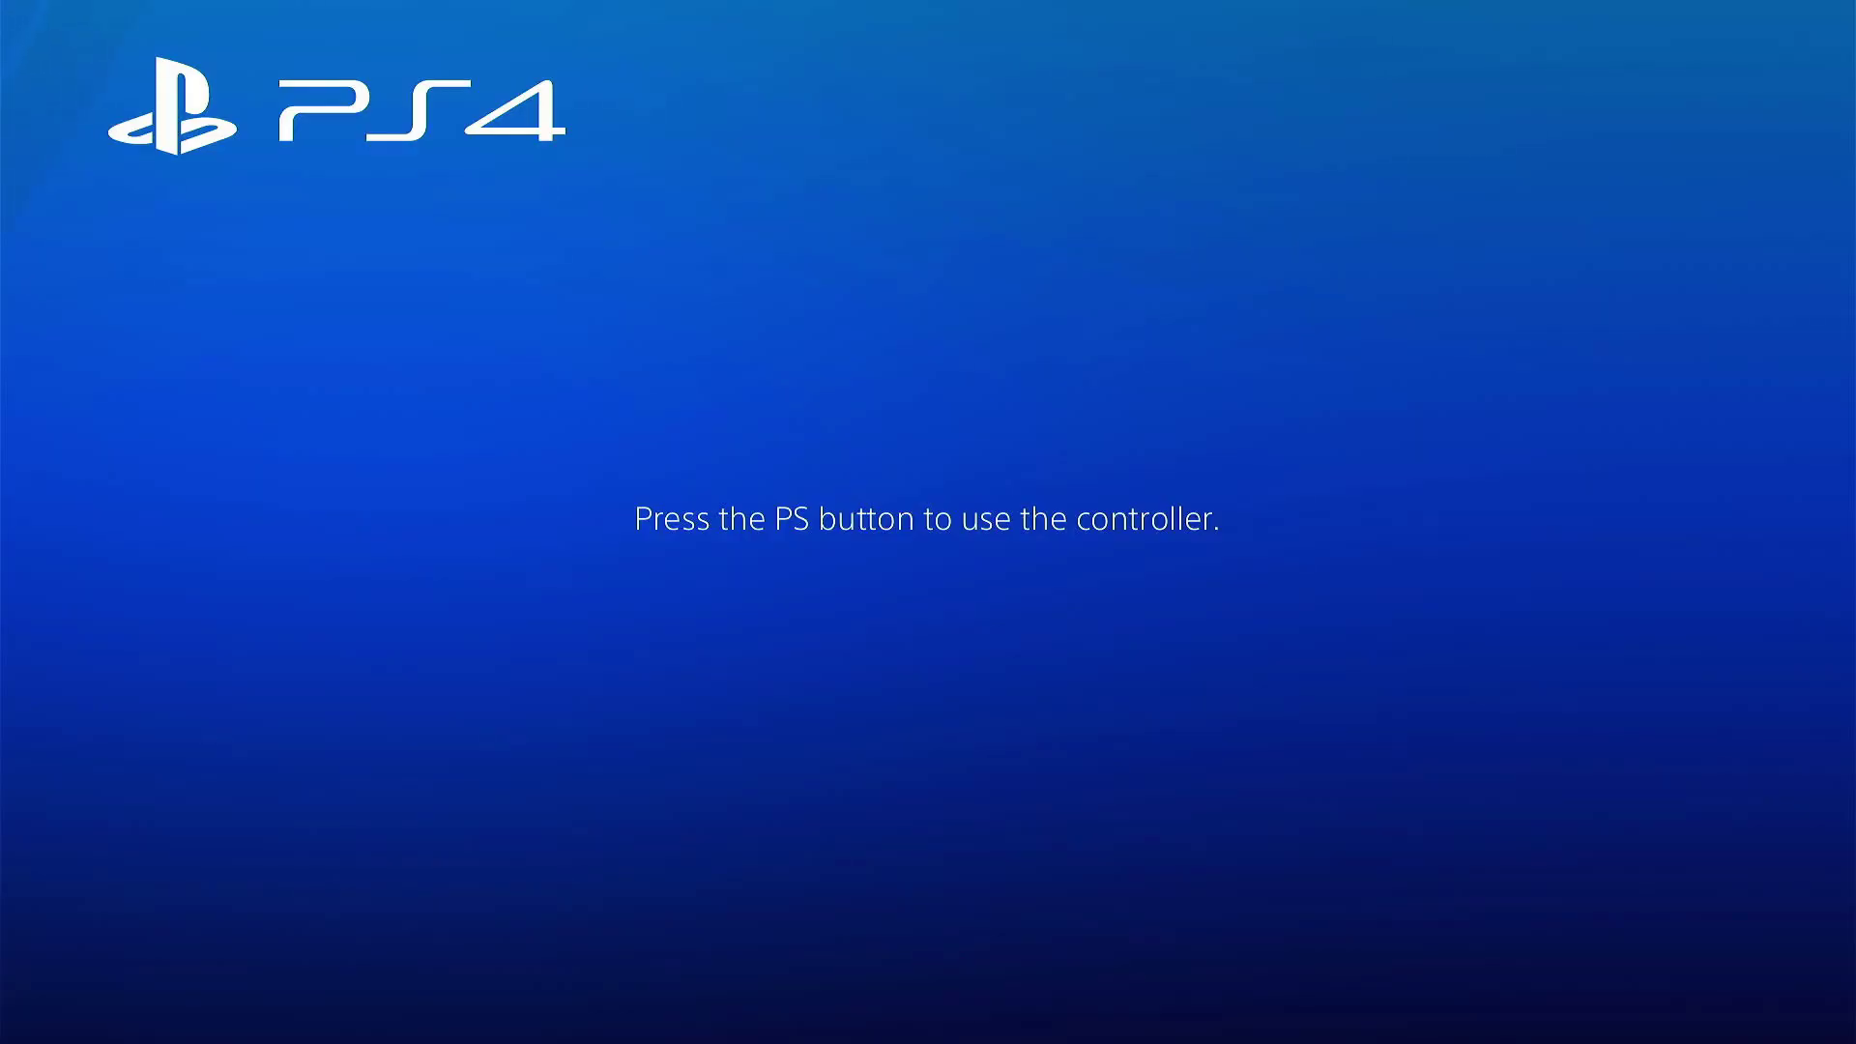
key("super")
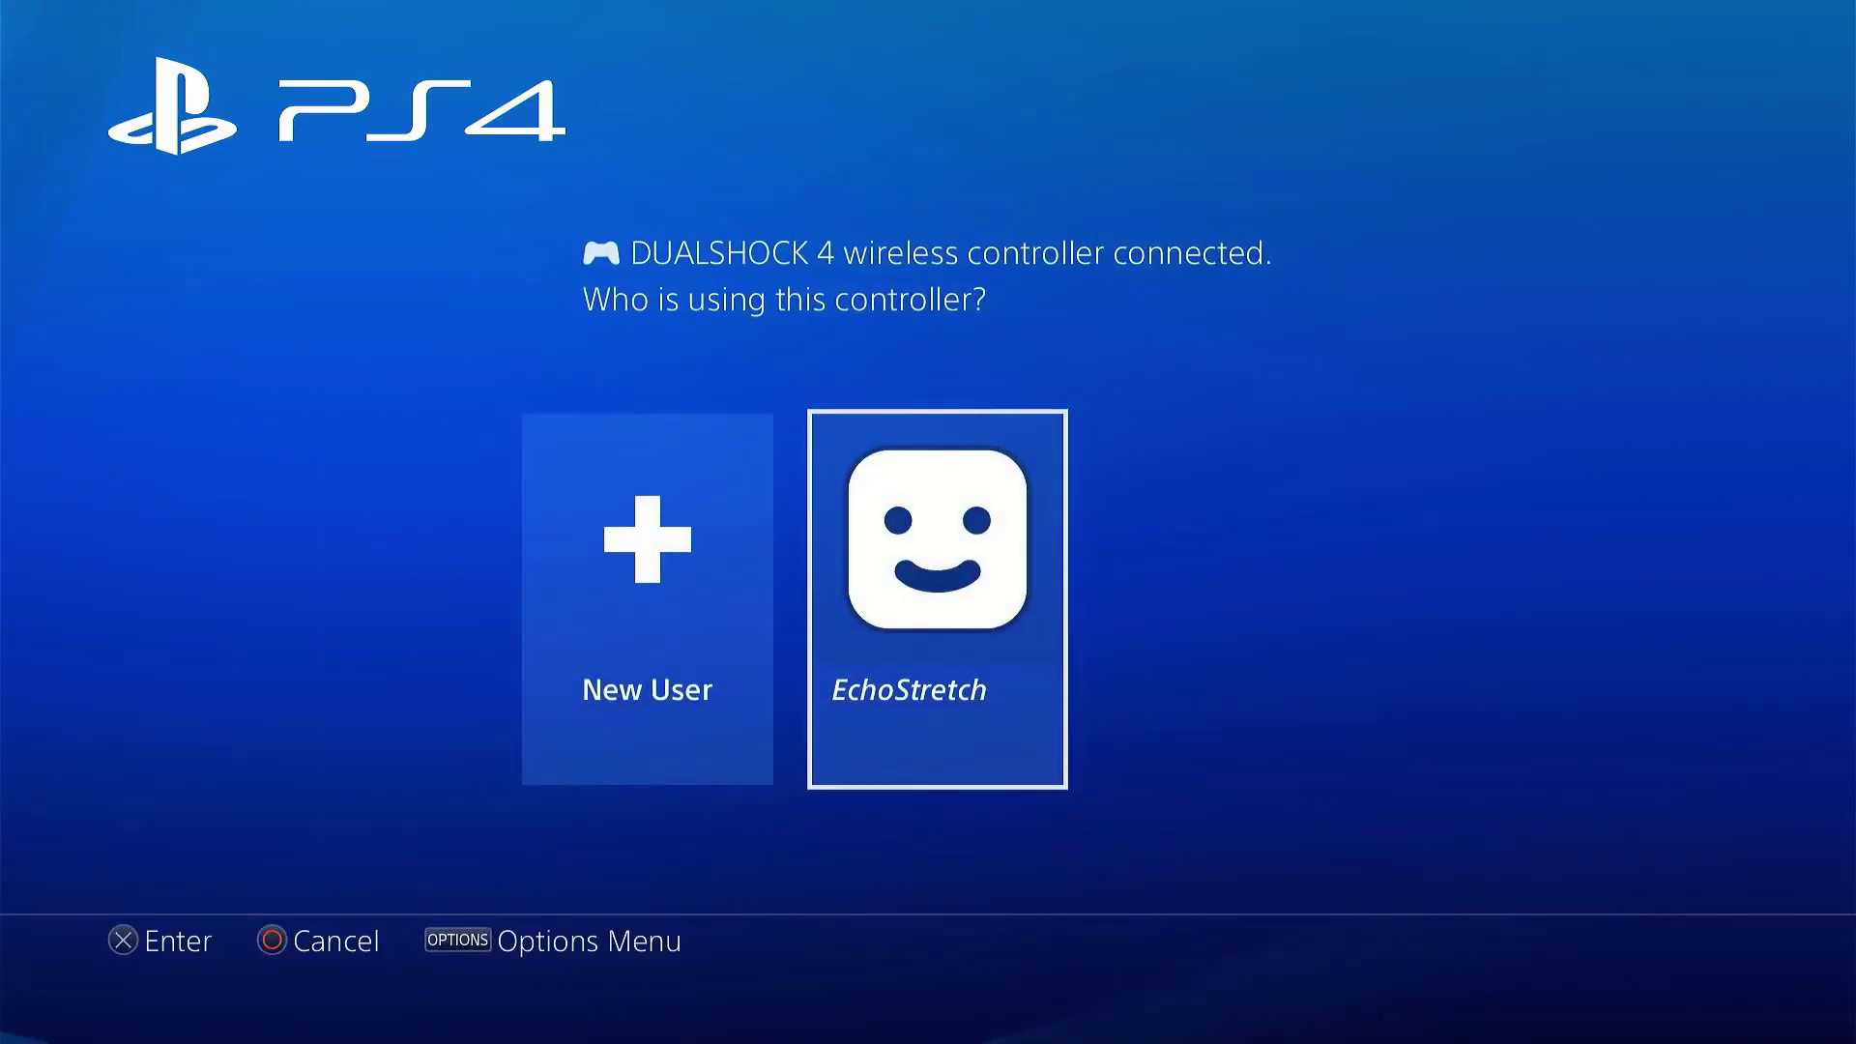
key("Return")
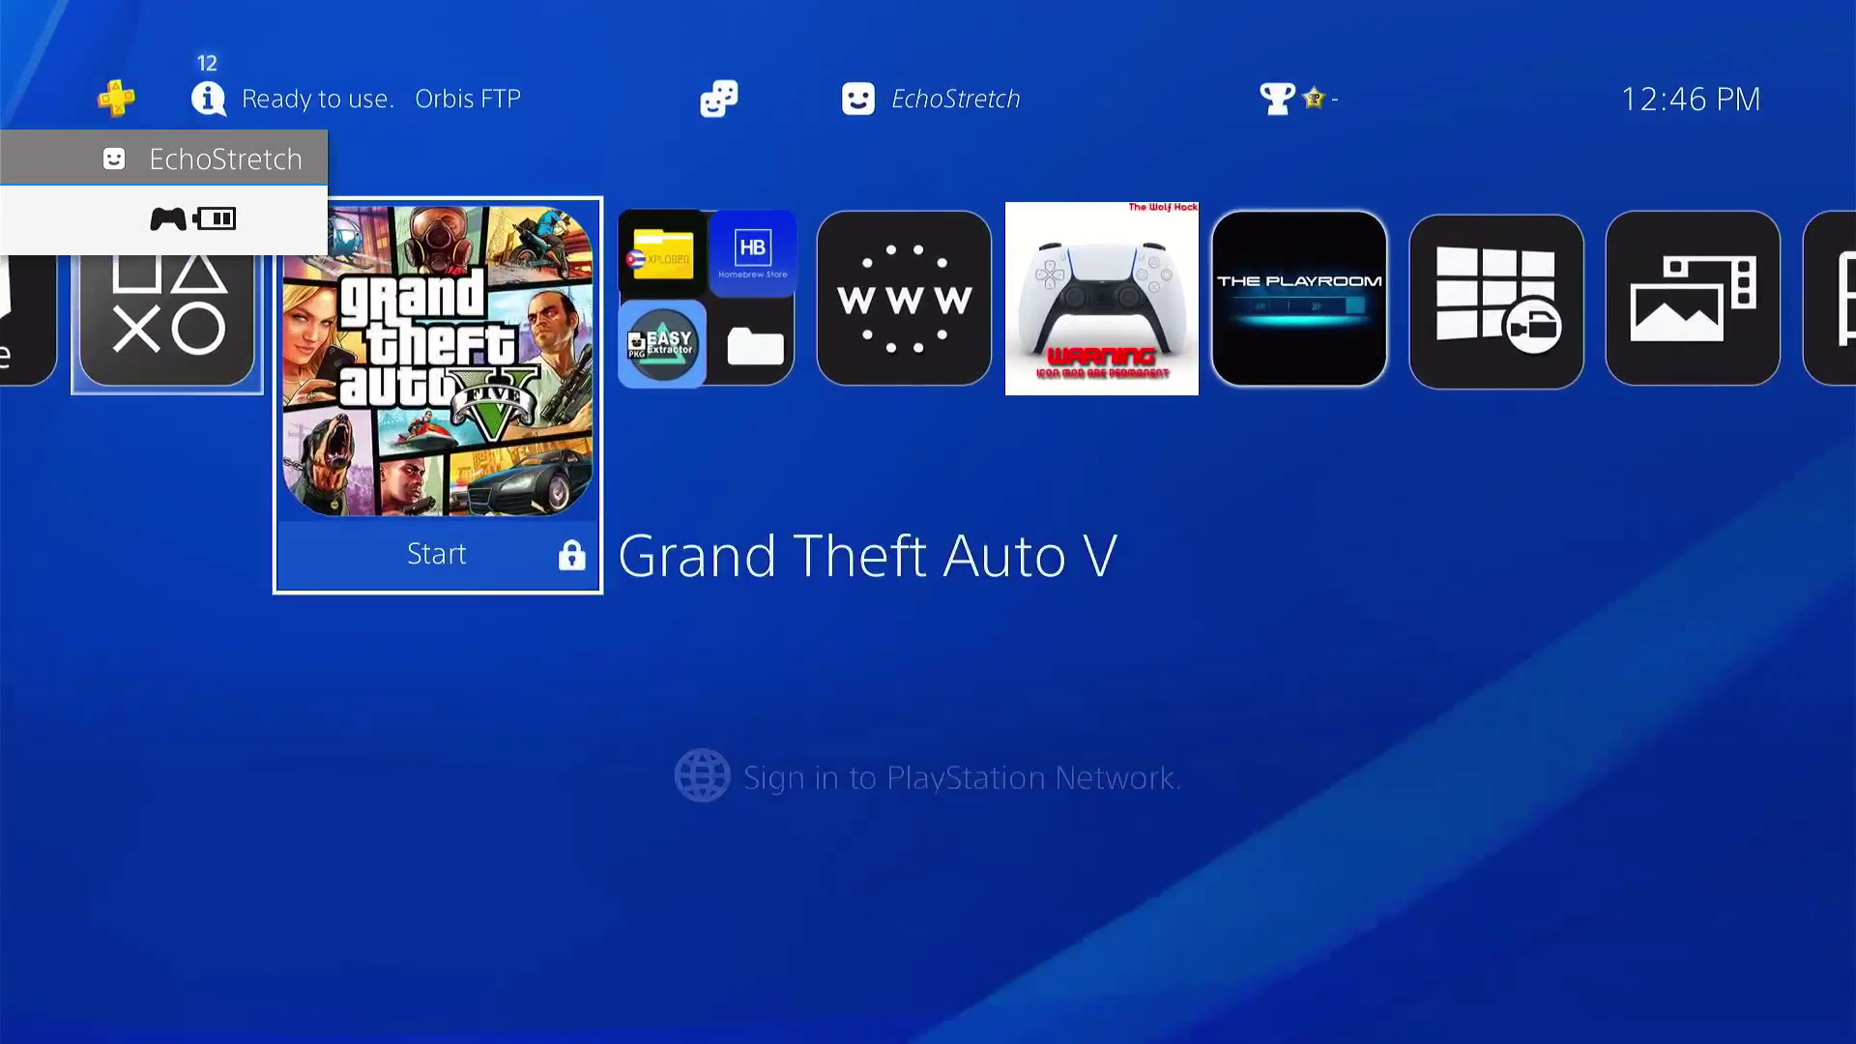
Open the Apps folder again and examine the replaced icons of the homebrew and streaming apps
key("Right")
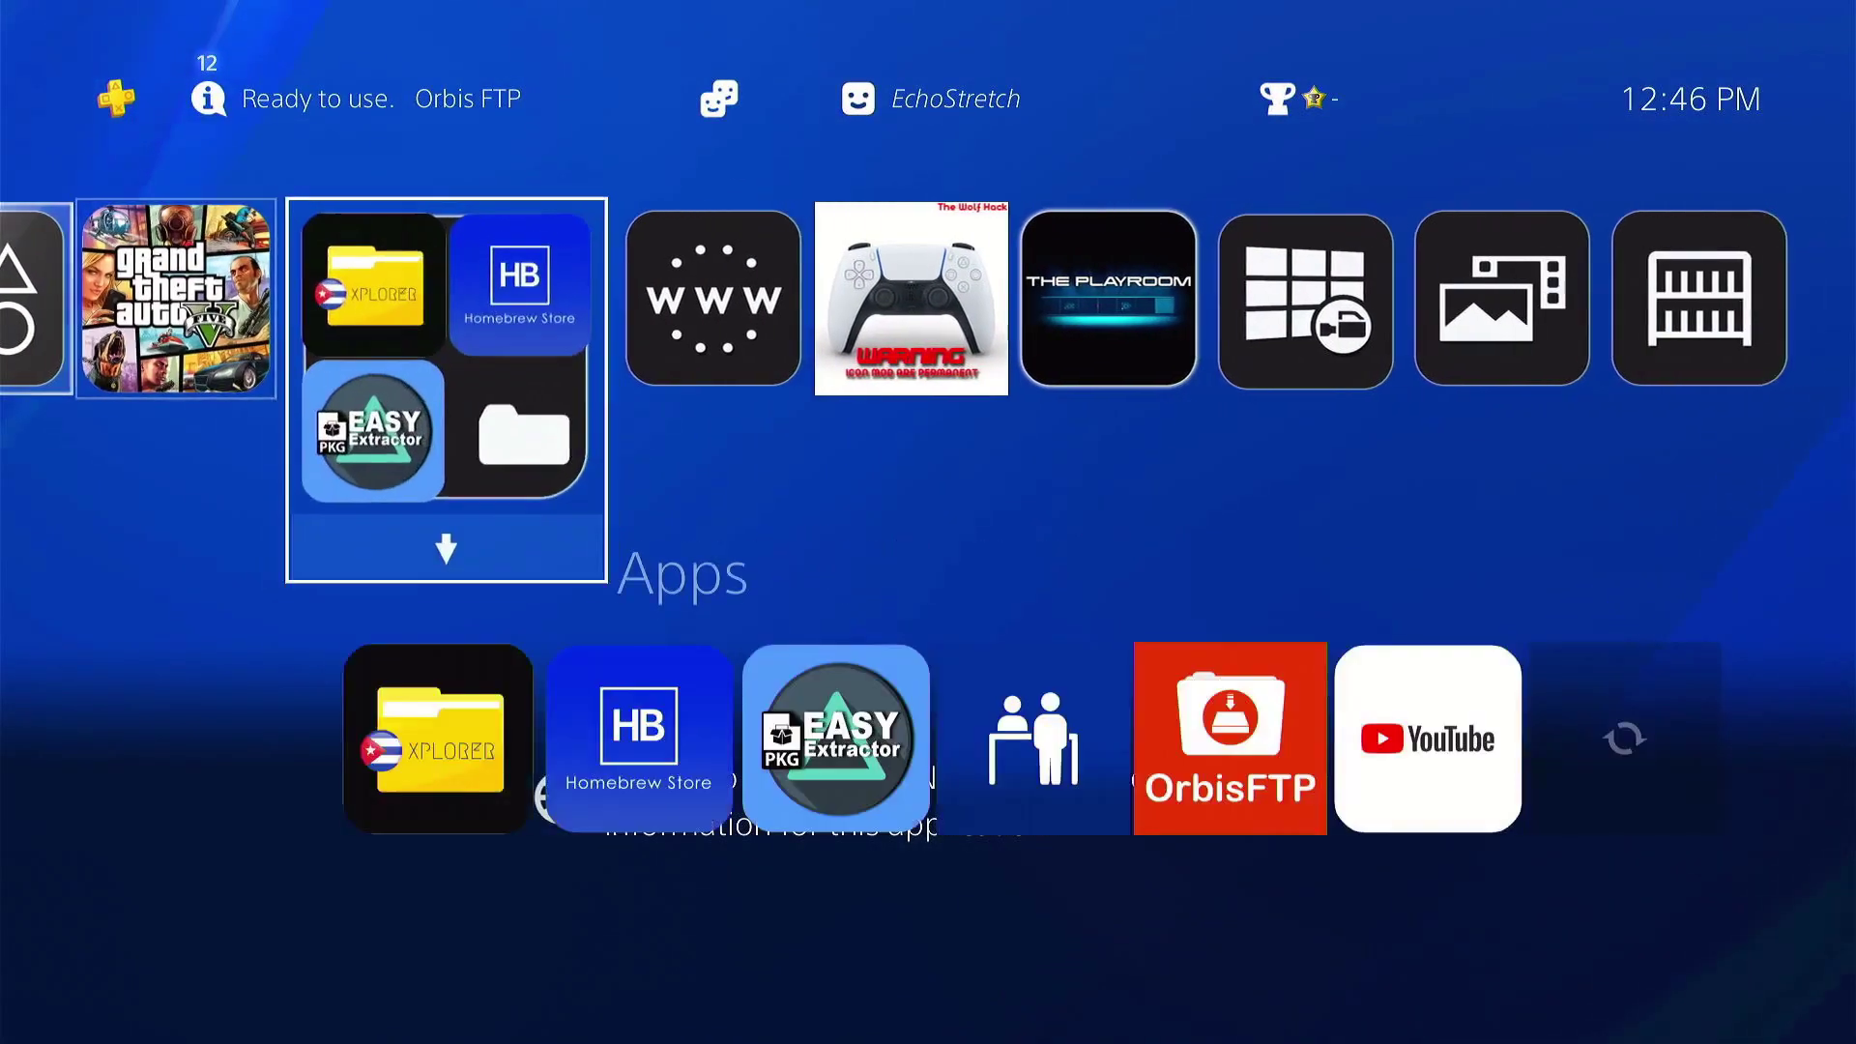
key("Down")
key("Right")
key("Right")
key("Right")
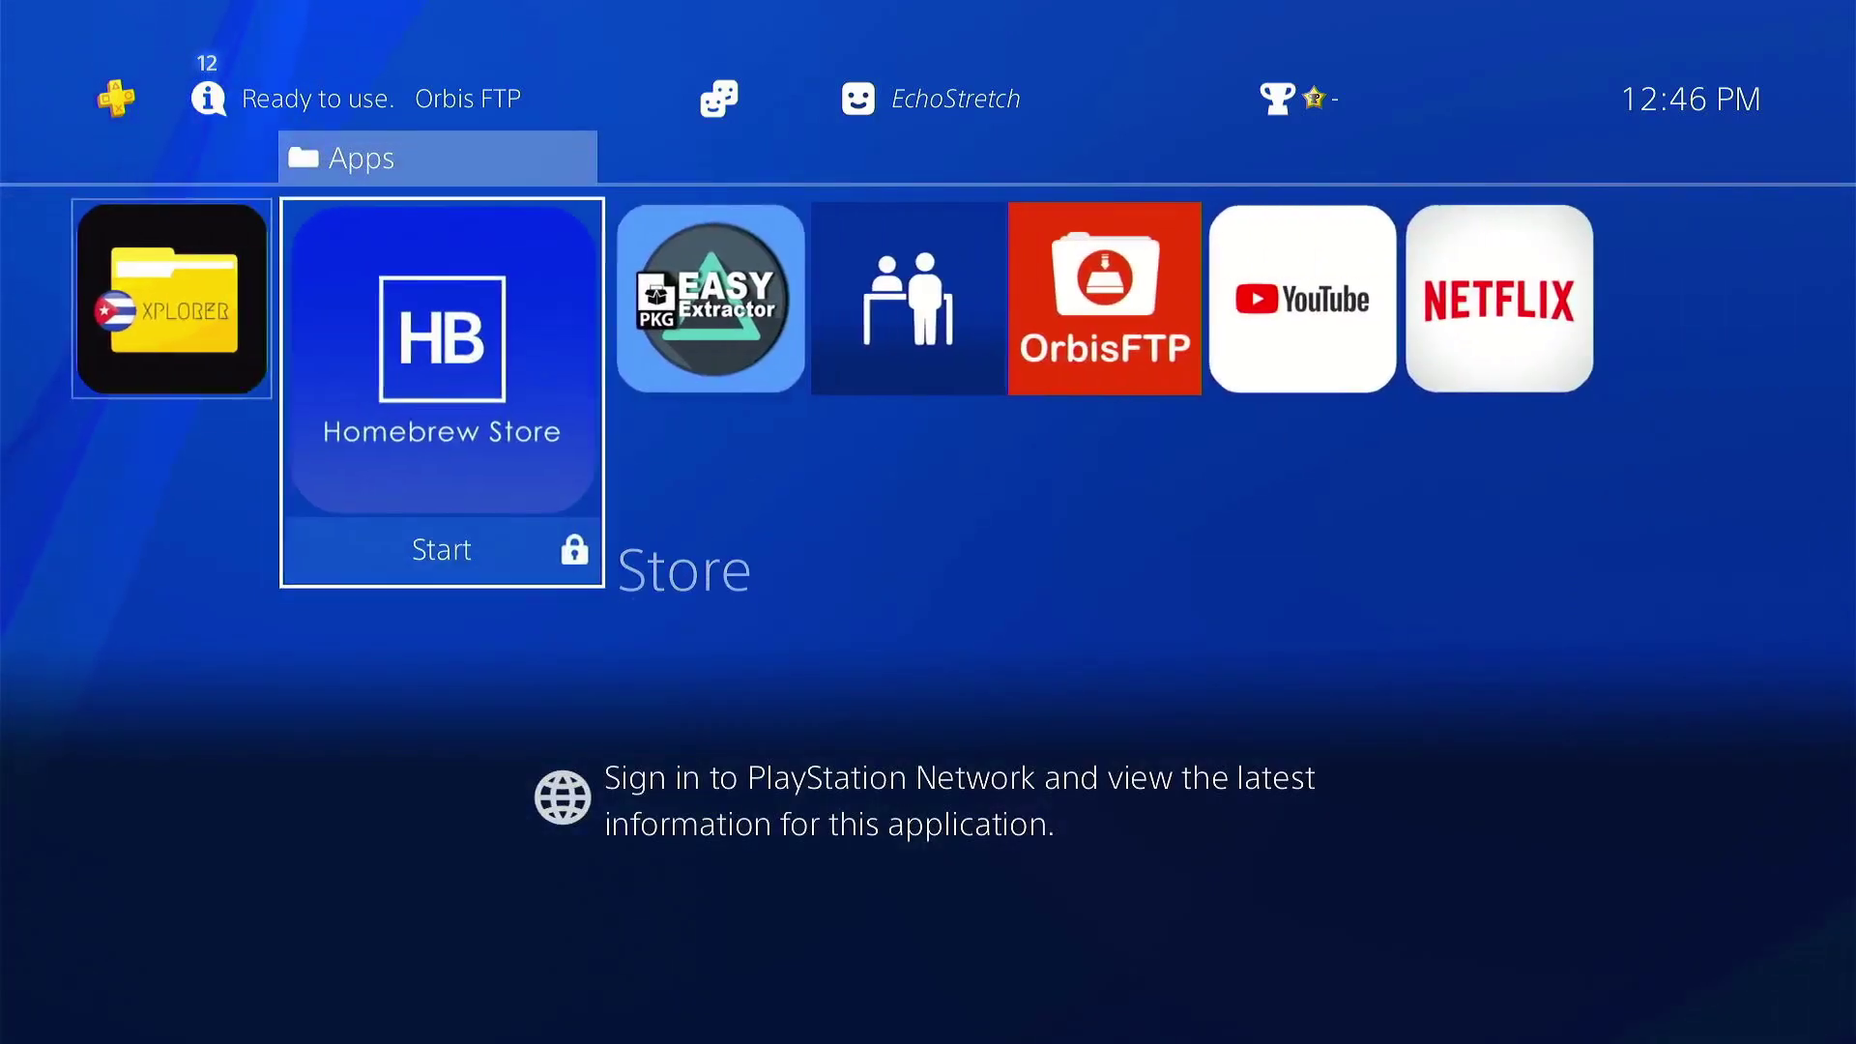
key("Right")
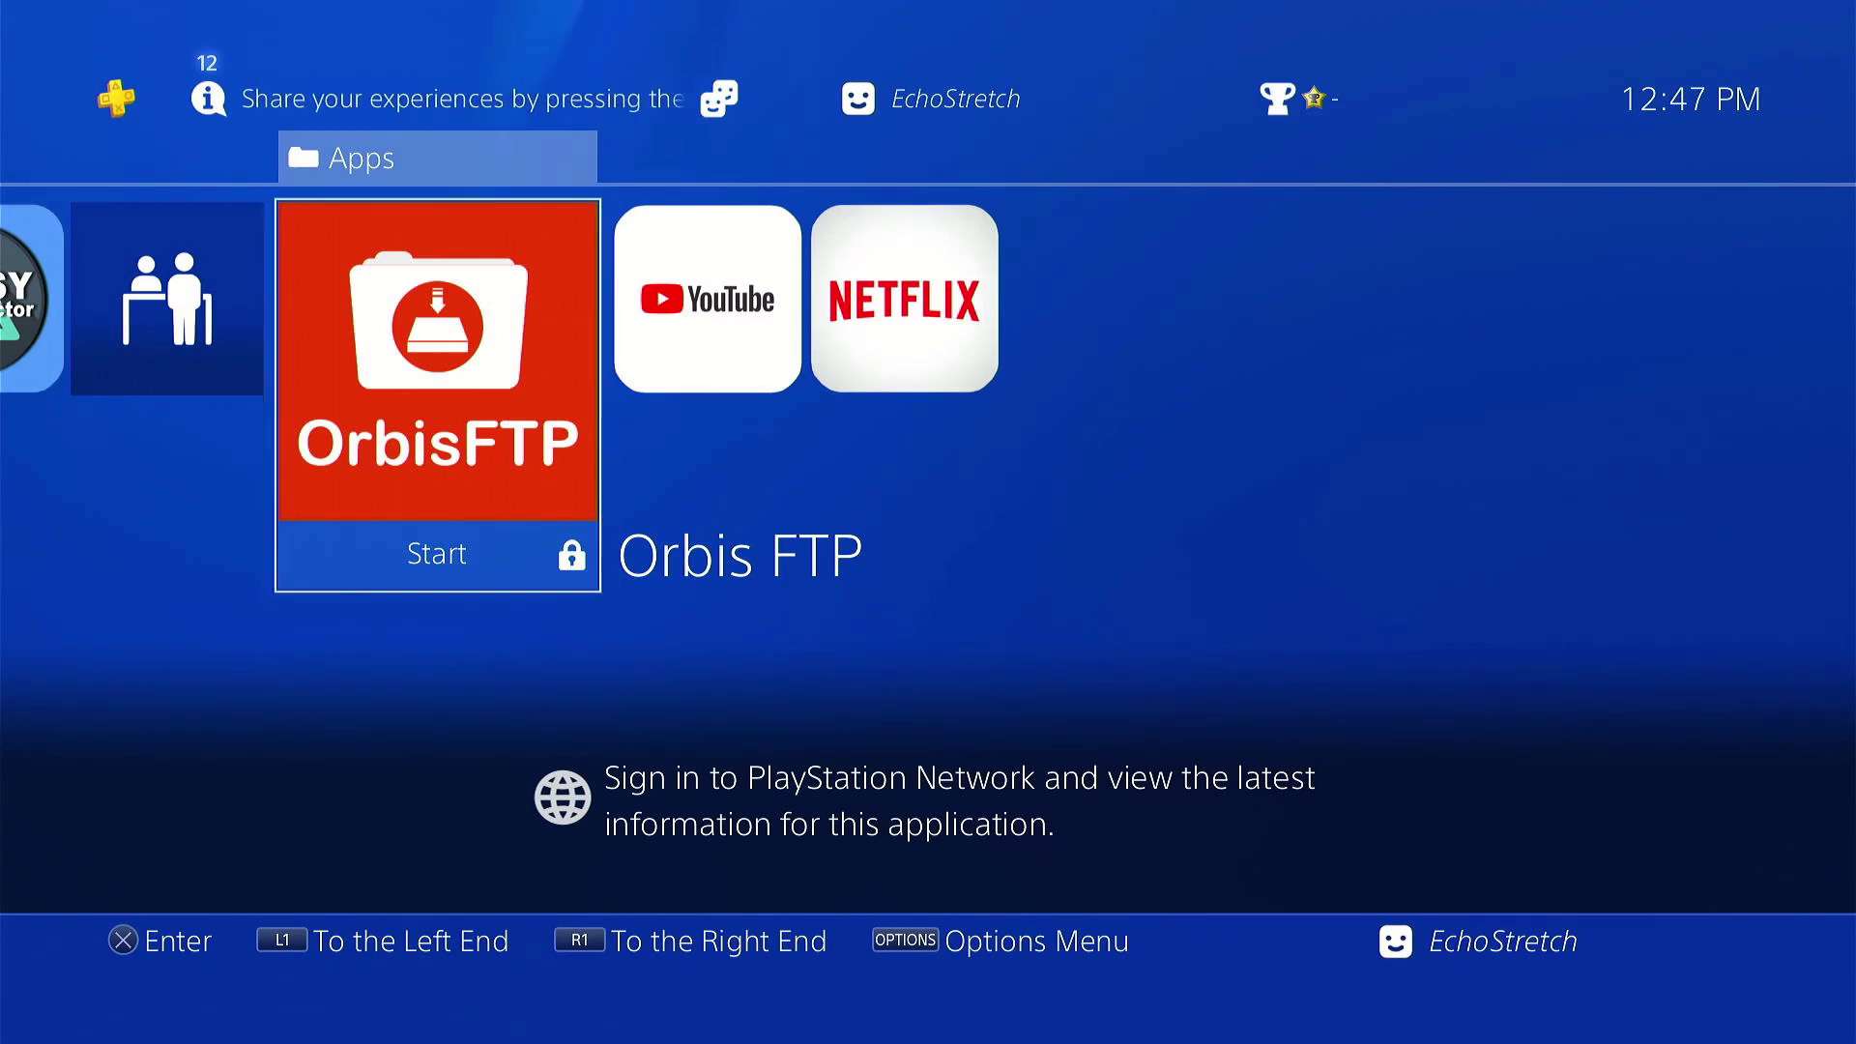
key("Right")
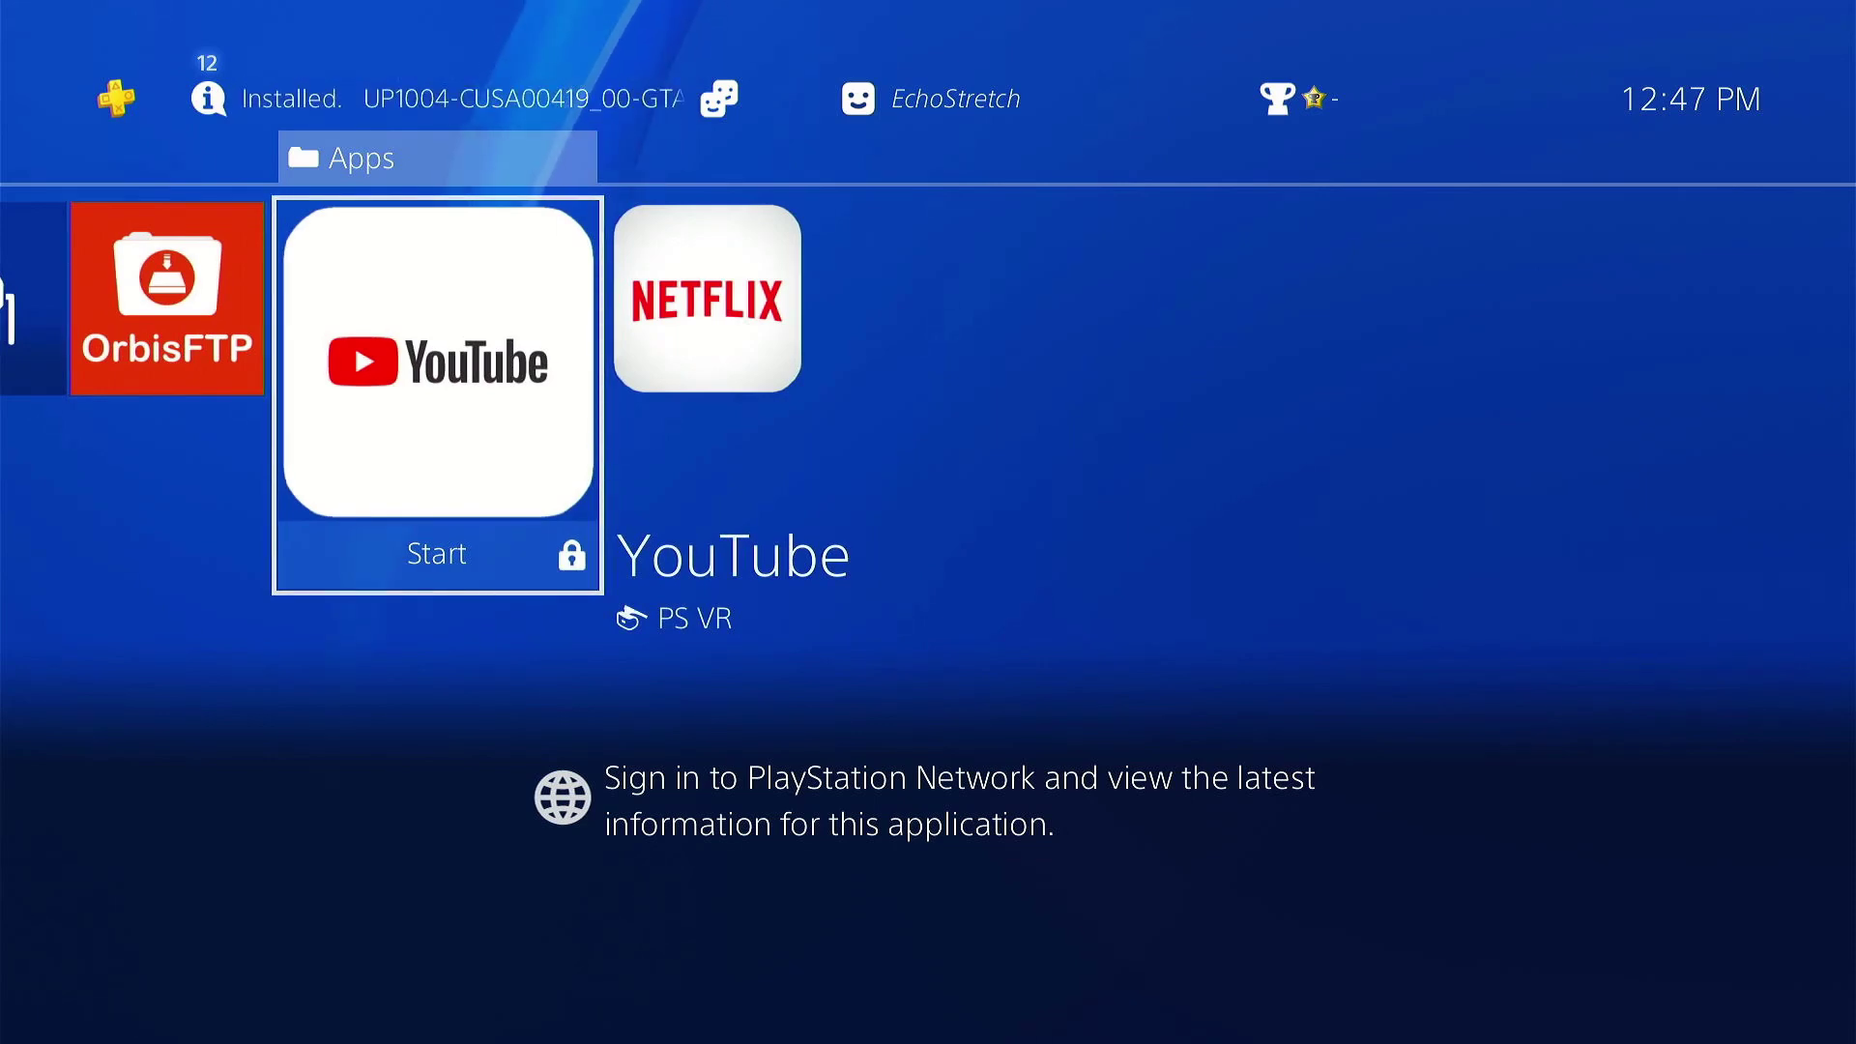